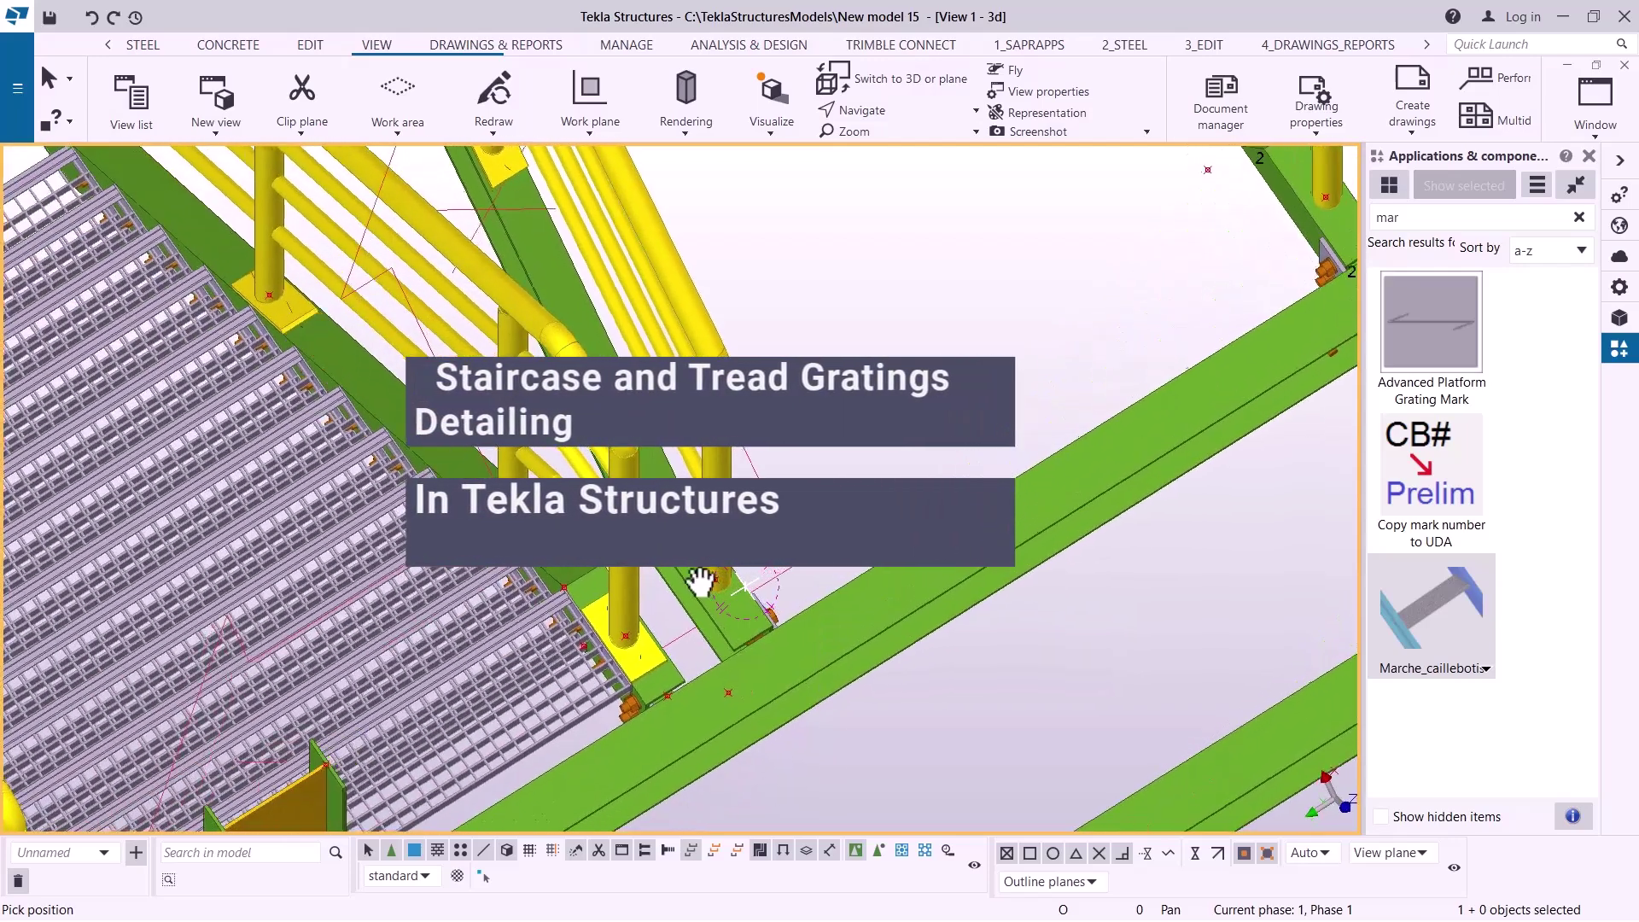
- Interrupt the active command and launch the Marche_caillebotis grating tread component
{"action": "right_click", "coordinate": [918, 268]}
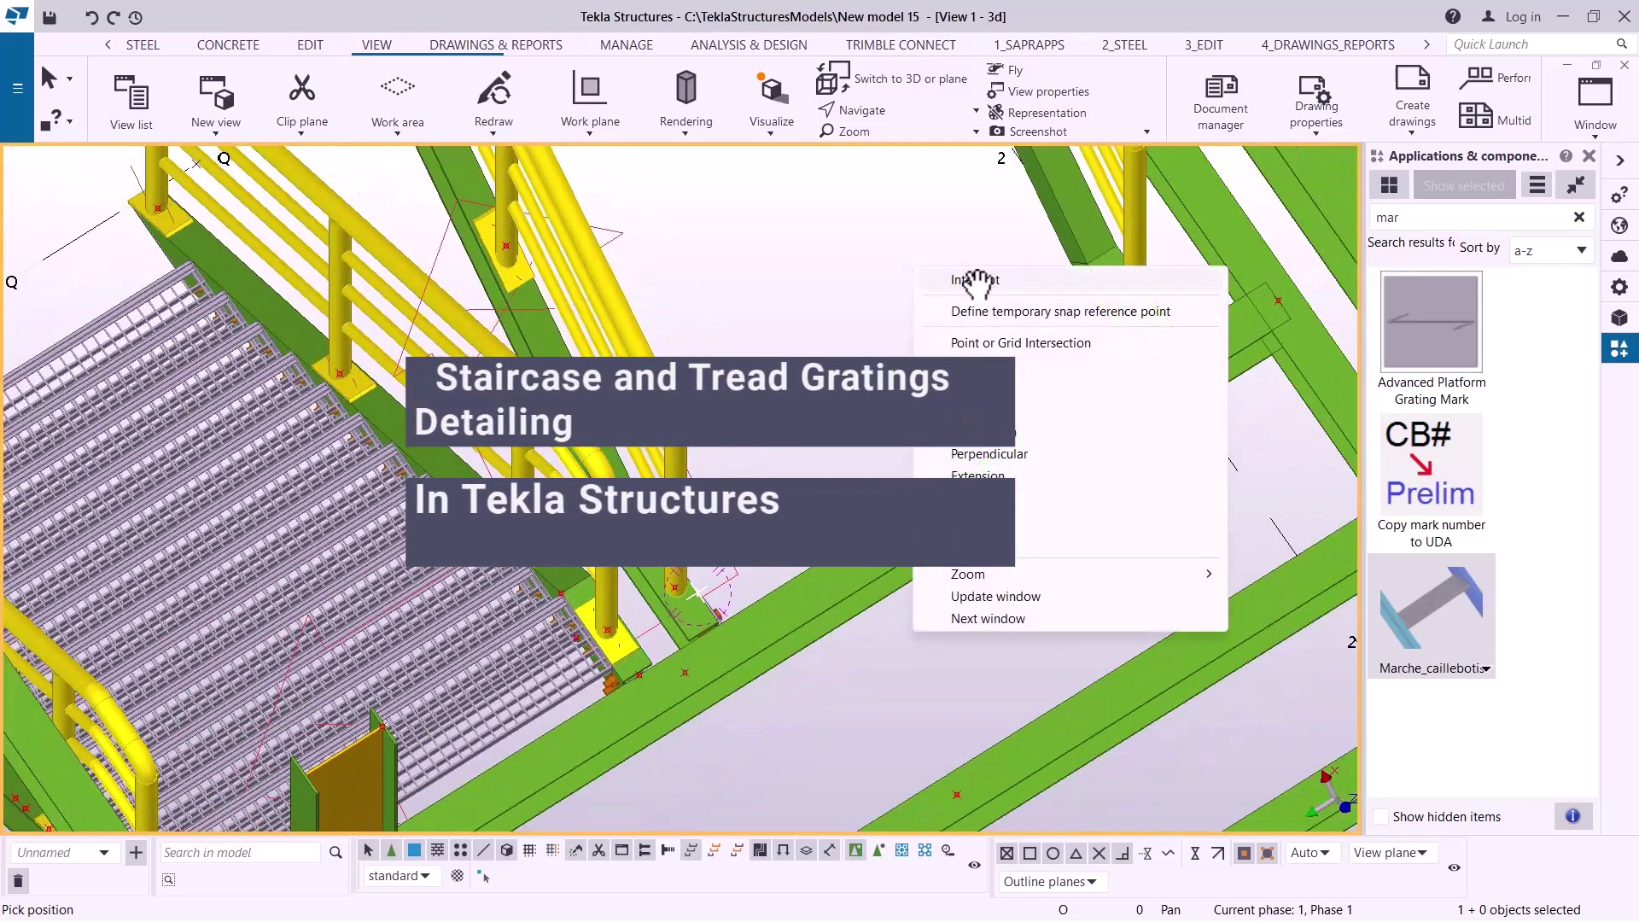
{"action": "left_click", "coordinate": [975, 280]}
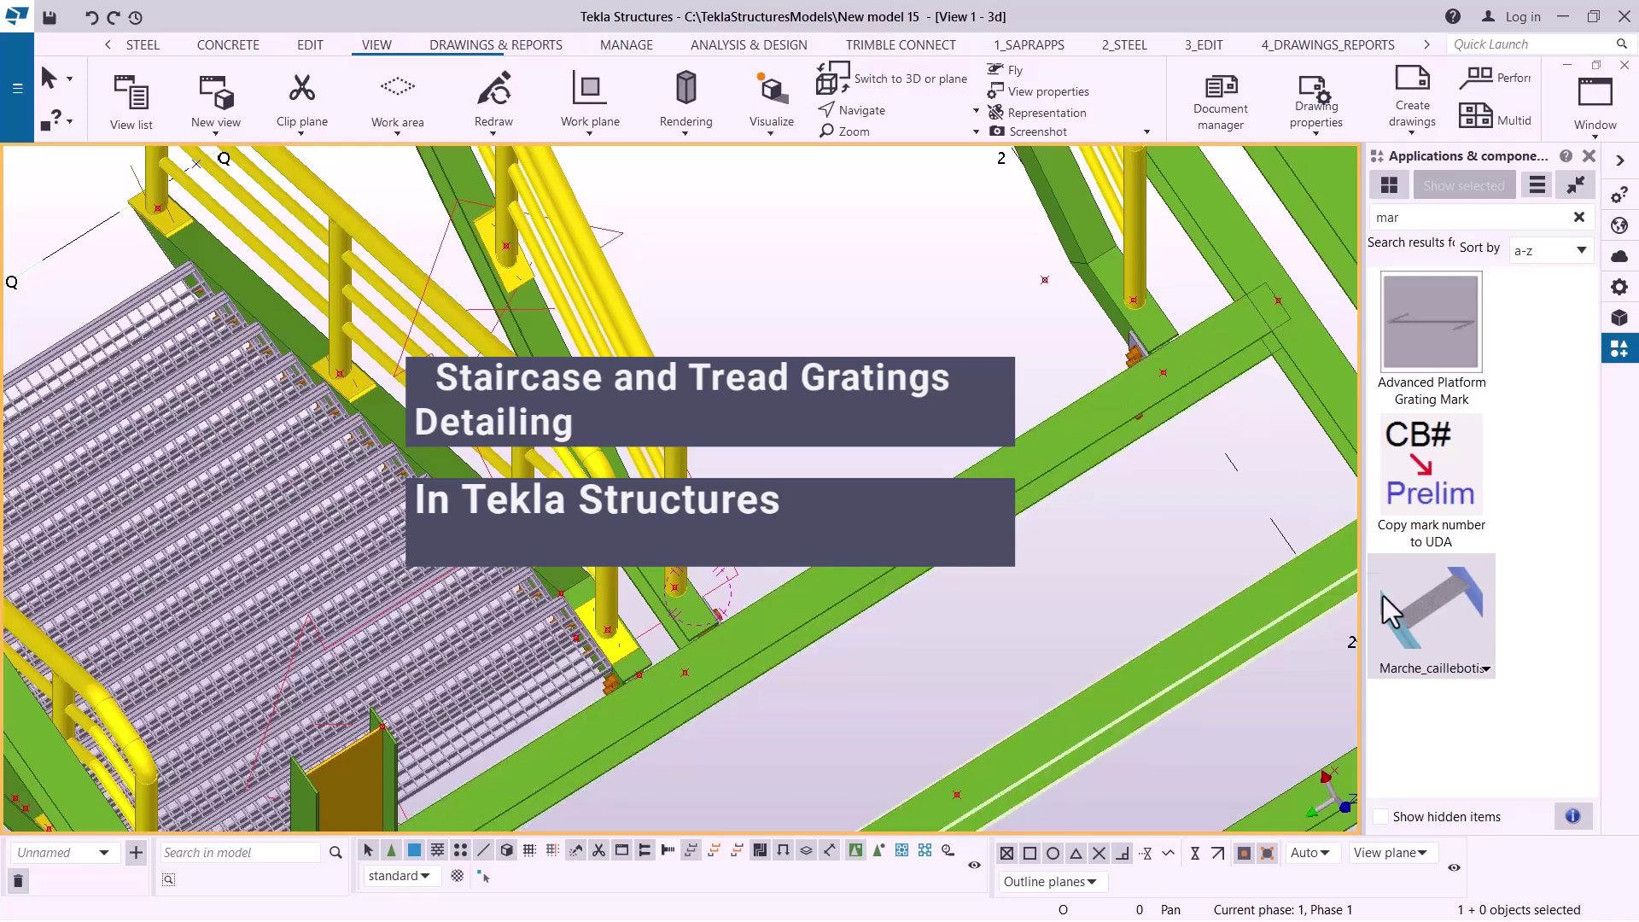
{"action": "left_click", "coordinate": [1450, 626]}
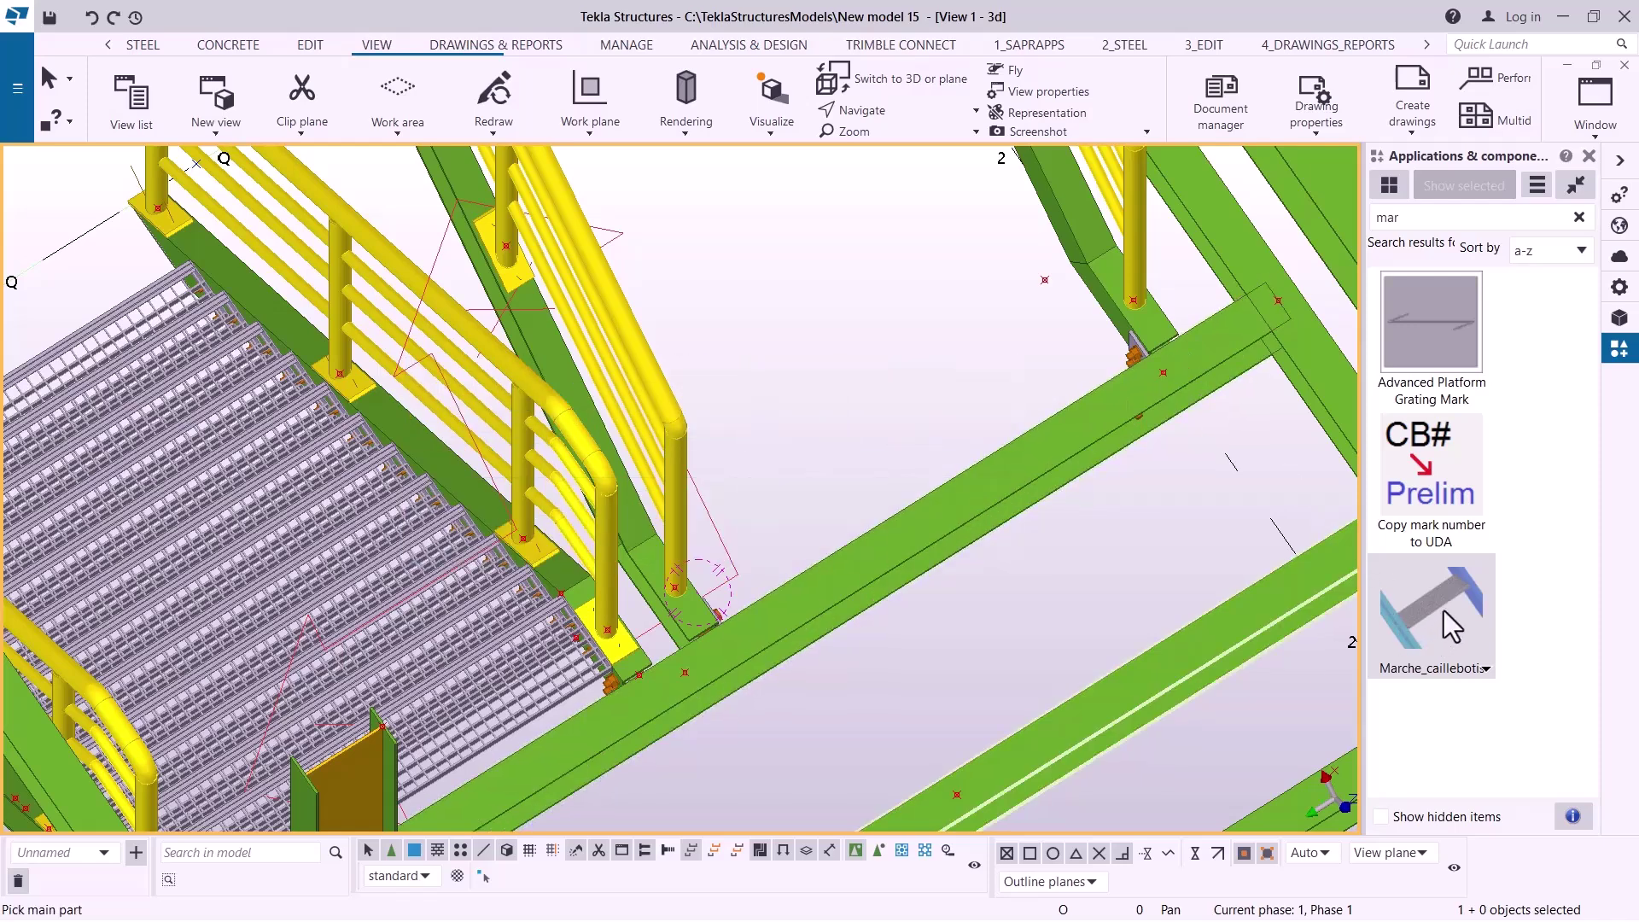
{"action": "scroll", "coordinate": [1088, 284], "scroll_direction": "up", "scroll_amount": 1}
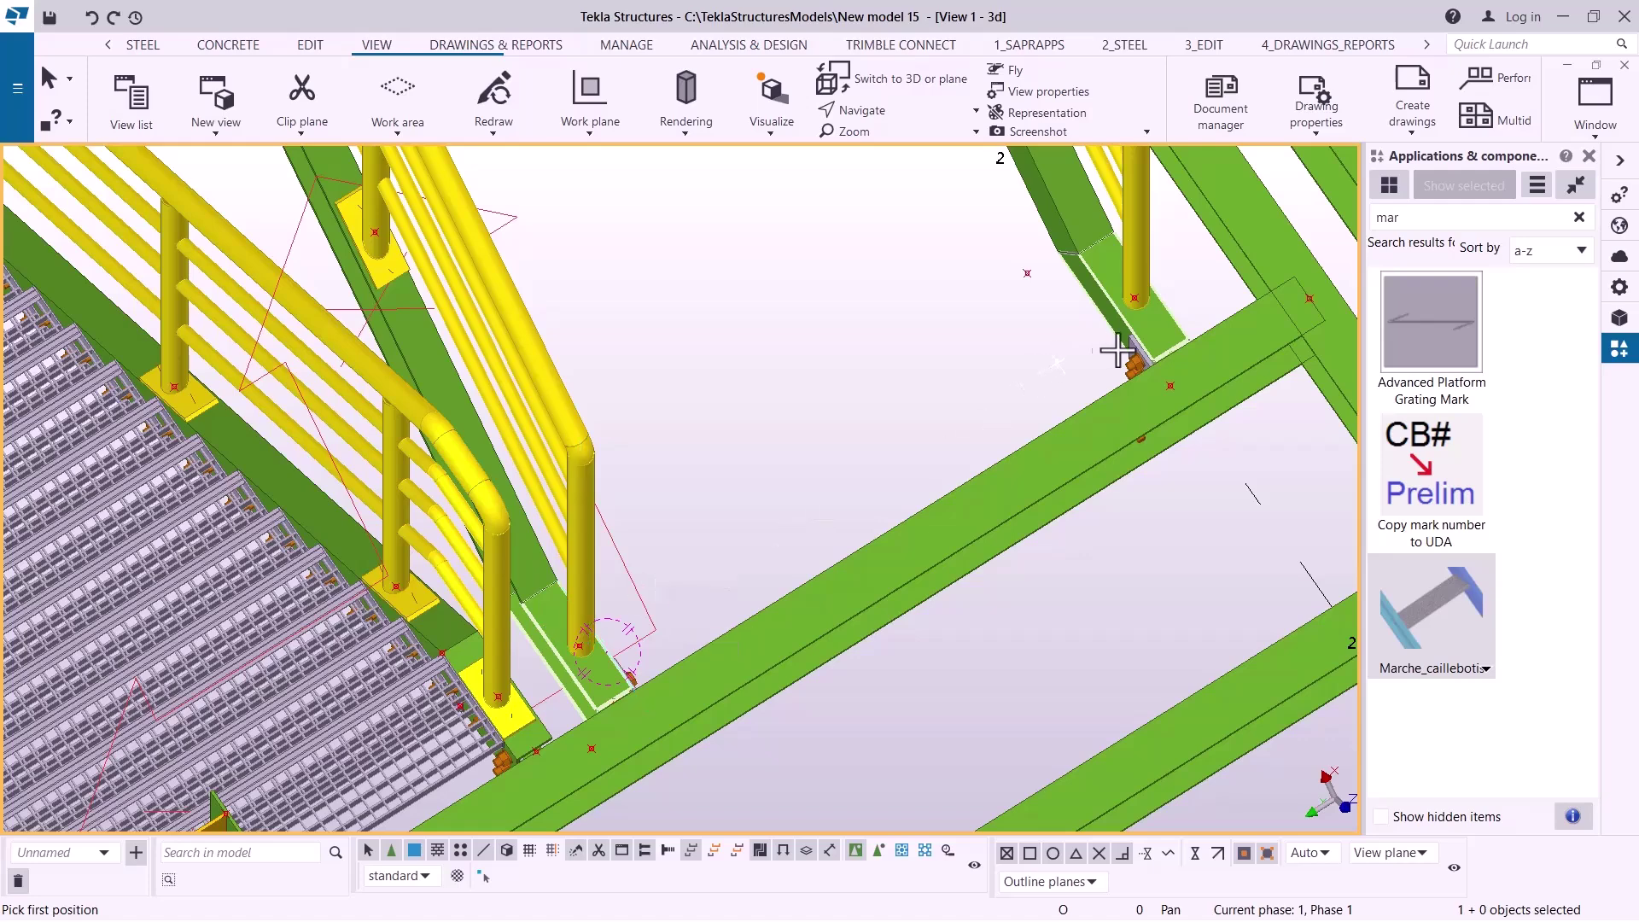
{"action": "scroll", "coordinate": [1144, 355], "scroll_direction": "up", "scroll_amount": 5}
{"action": "scroll", "coordinate": [1143, 375], "scroll_direction": "up", "scroll_amount": 3}
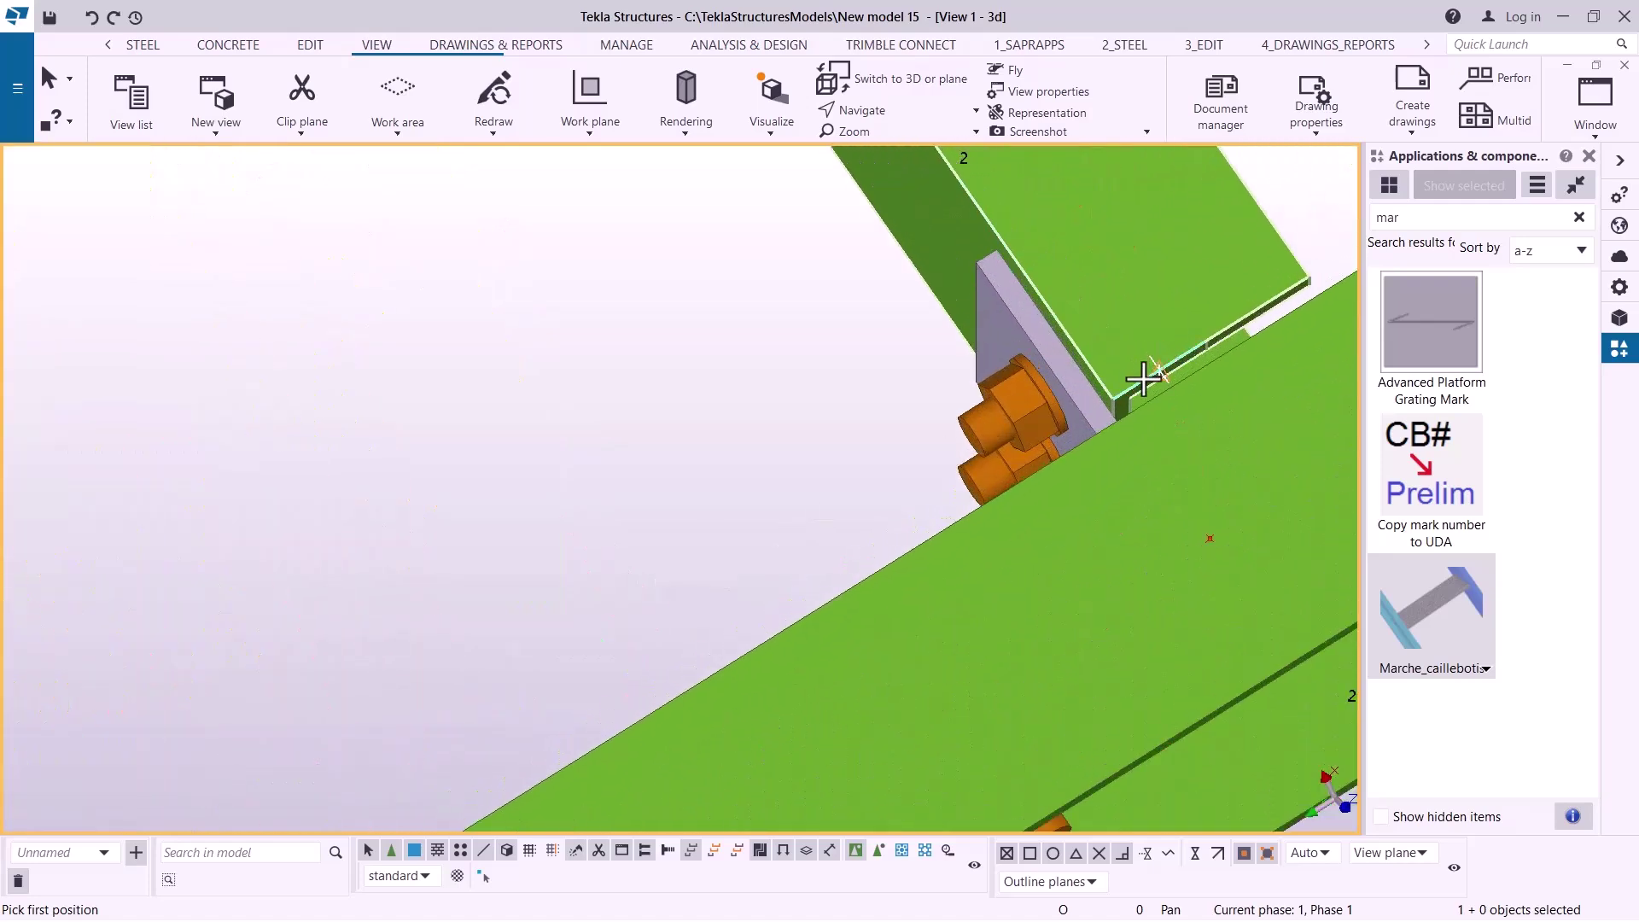
- Fix the tread's first position at the bolted beam end
{"action": "left_click", "coordinate": [1097, 401]}
{"action": "scroll", "coordinate": [1195, 256], "scroll_direction": "down", "scroll_amount": 8}
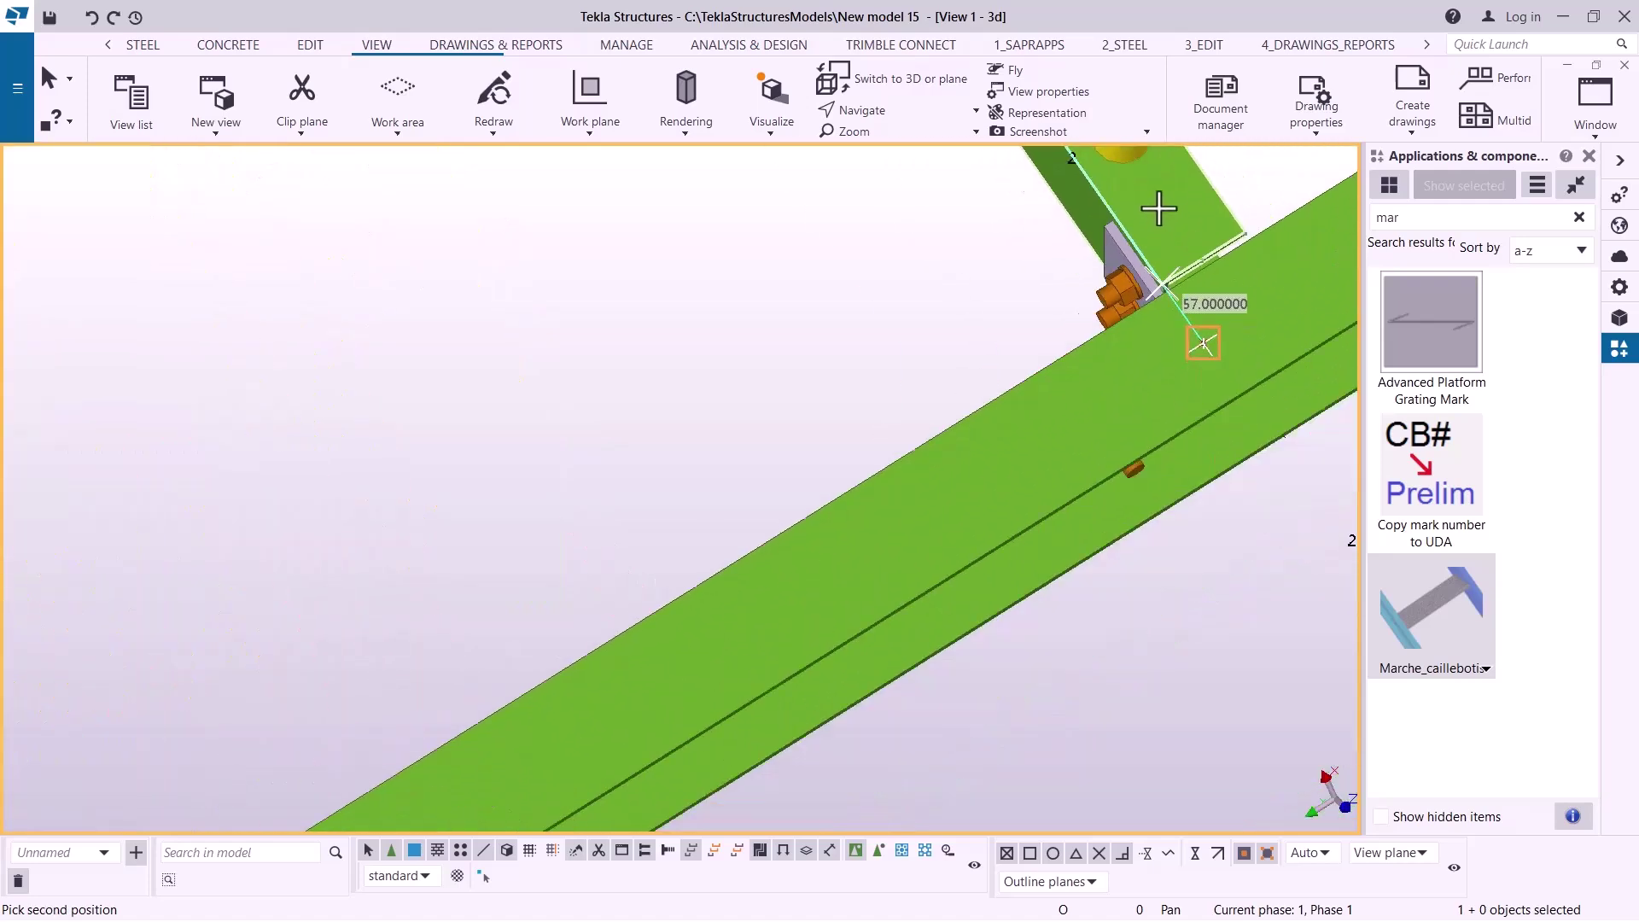
{"action": "scroll", "coordinate": [675, 483], "scroll_direction": "up", "scroll_amount": 8}
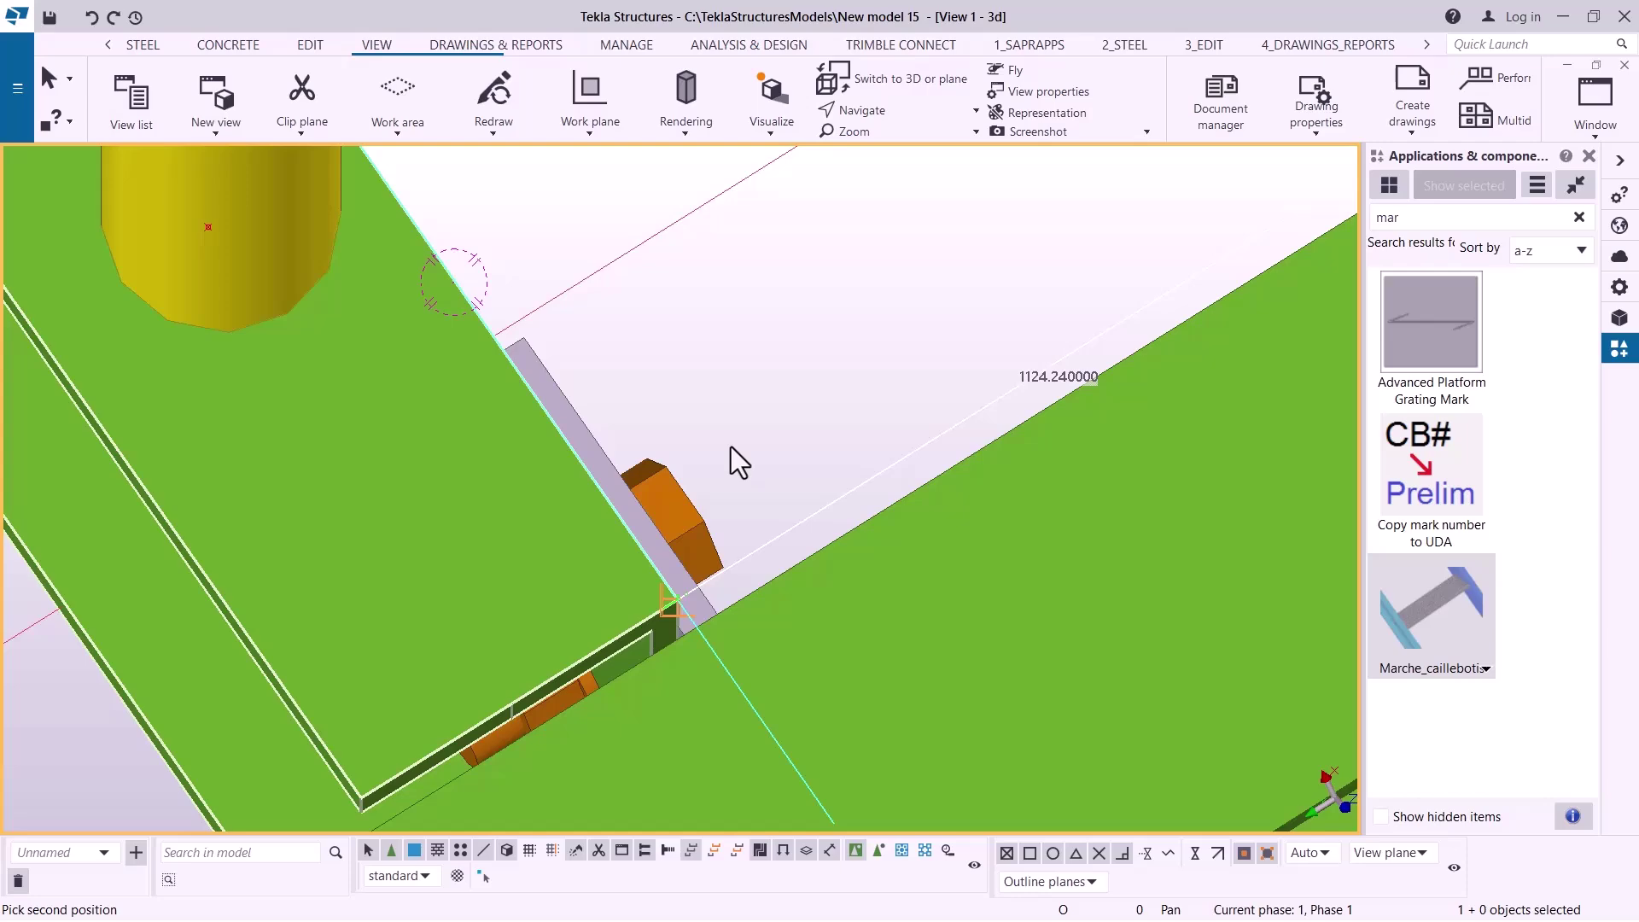
- Finish the grating tread along the upper beam and stop repeating the Marche_caillebotis command
{"action": "key", "text": "Escape"}
{"action": "scroll", "coordinate": [731, 447], "scroll_direction": "down", "scroll_amount": 2}
{"action": "scroll", "coordinate": [645, 519], "scroll_direction": "down", "scroll_amount": 5}
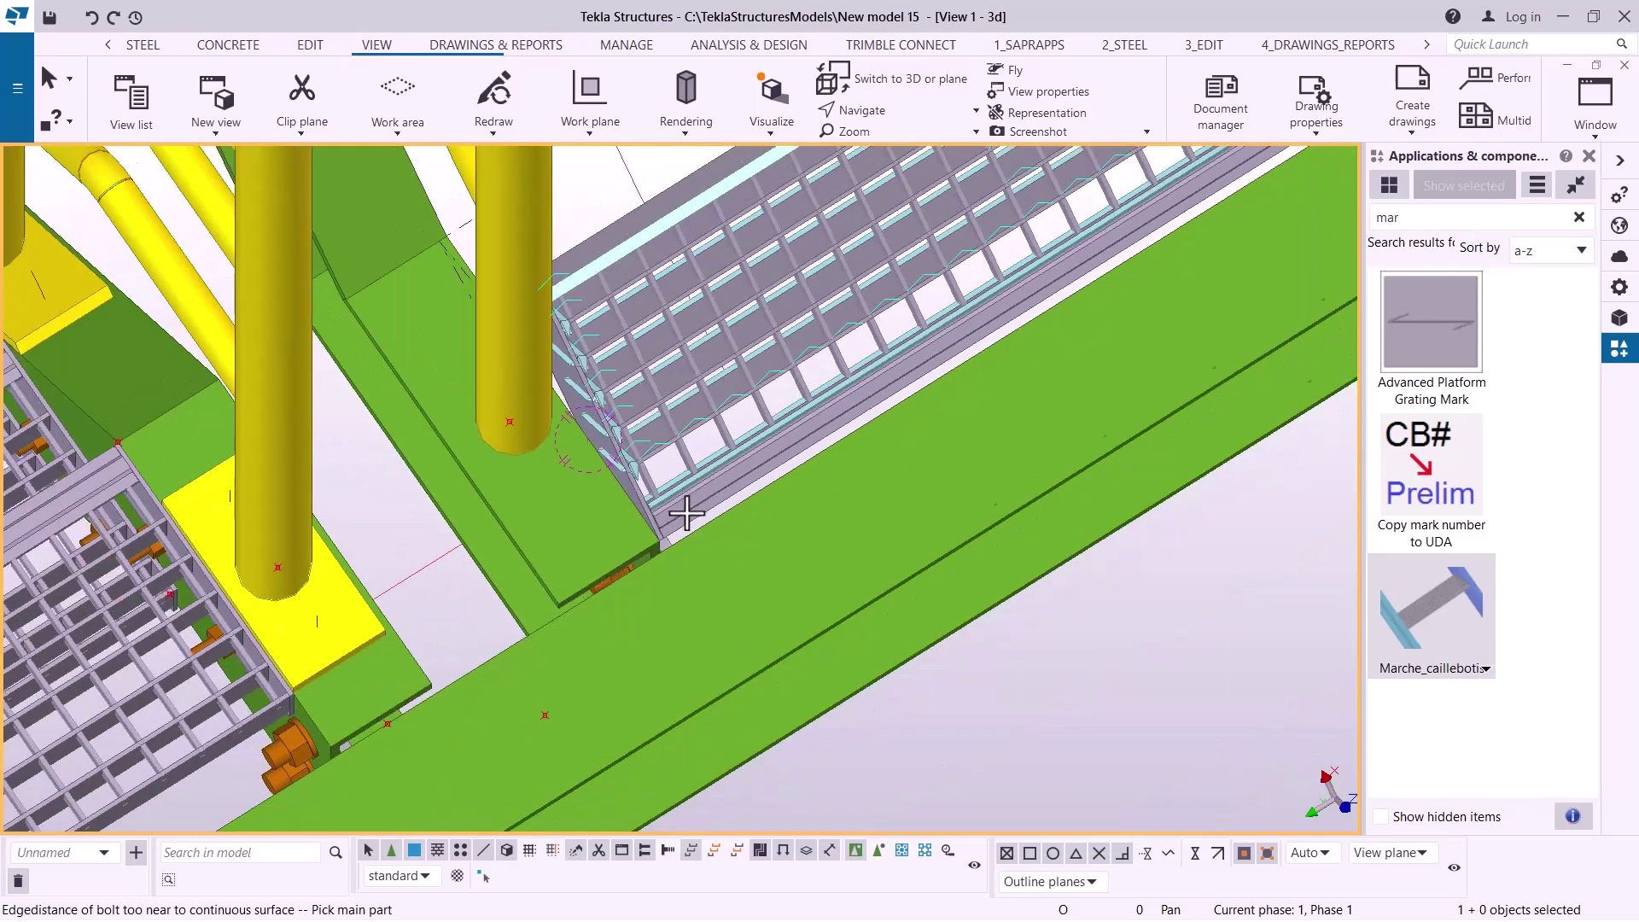
{"action": "right_click", "coordinate": [847, 289]}
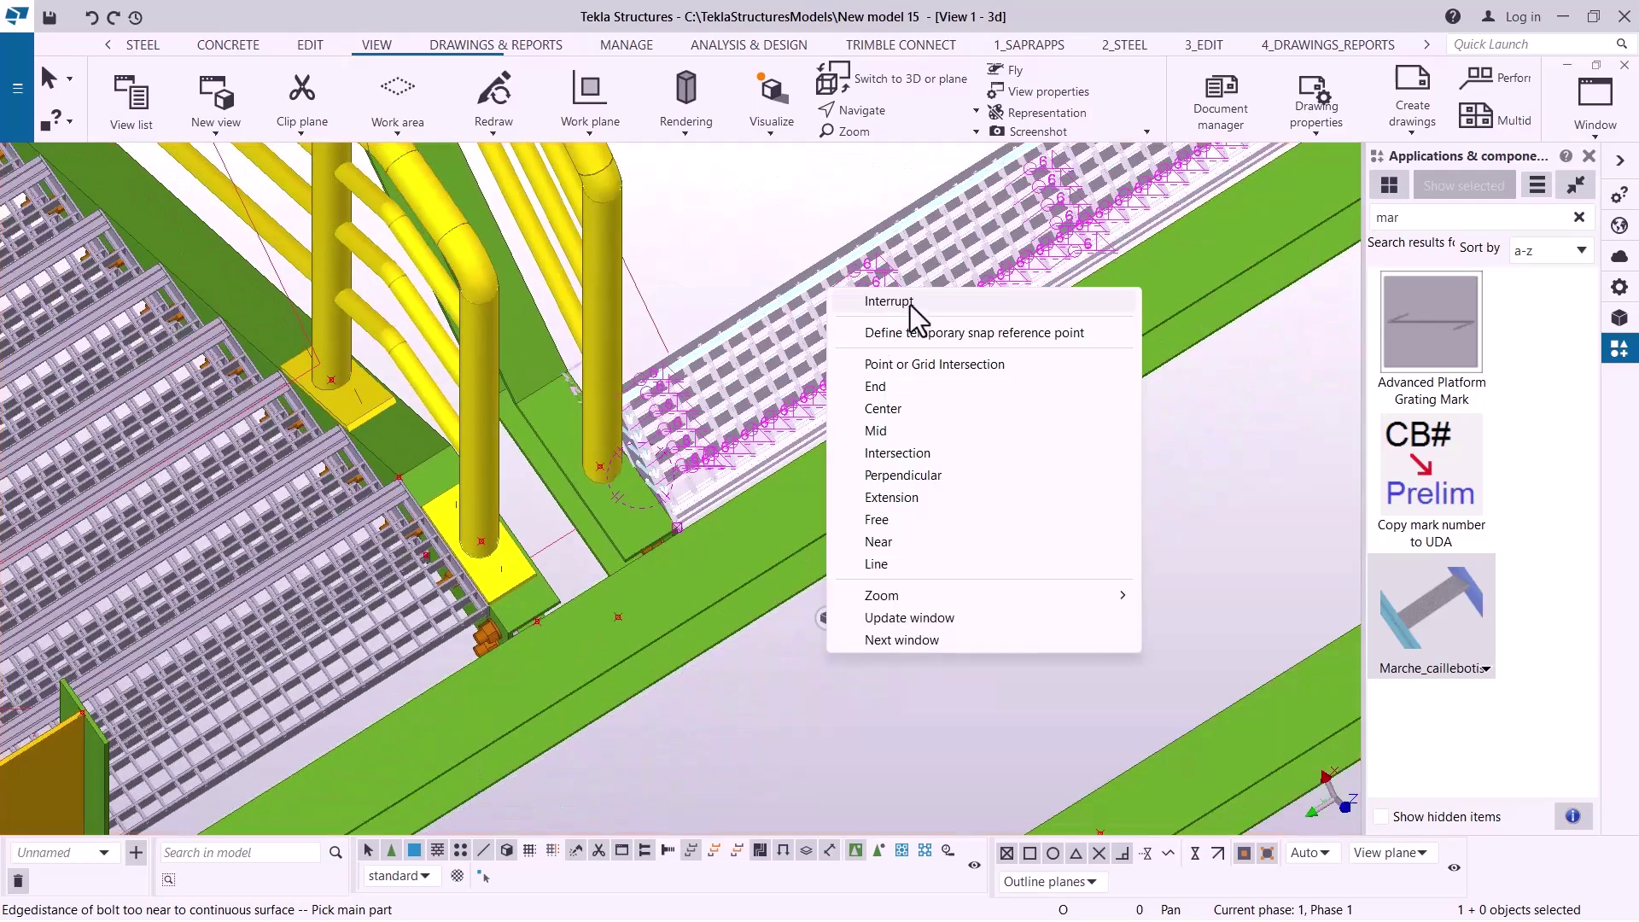
{"action": "left_click", "coordinate": [910, 305]}
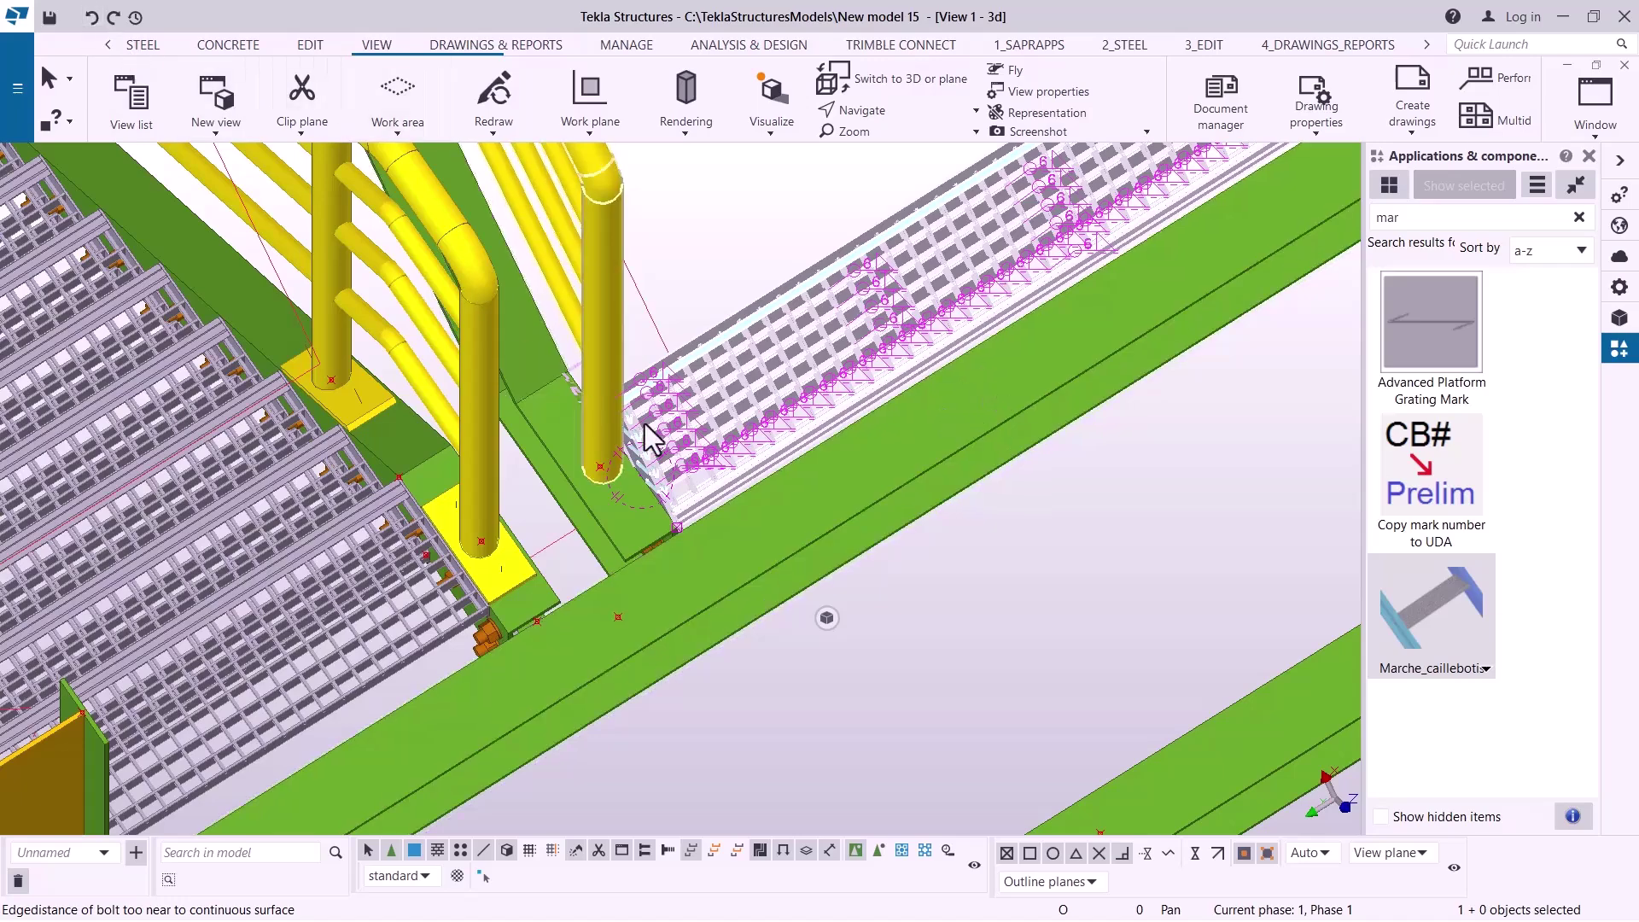
- Rotate the 3D view to a near-elevation of the whole stair
{"action": "scroll", "coordinate": [652, 440], "scroll_direction": "down", "scroll_amount": 3}
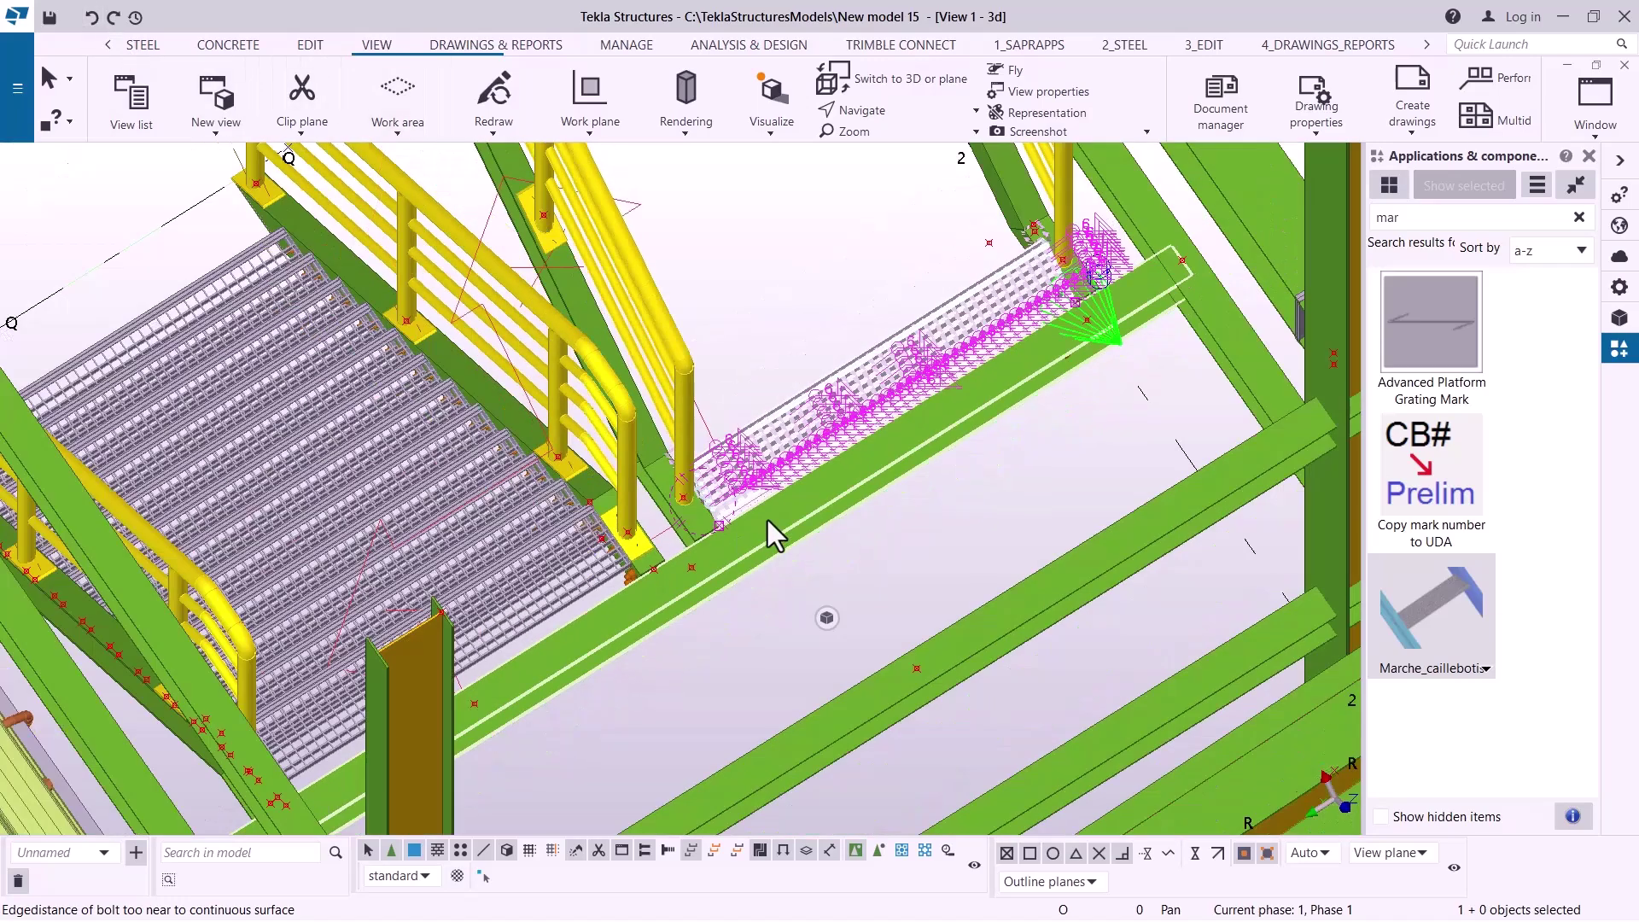
{"action": "scroll", "coordinate": [770, 520], "scroll_direction": "down", "scroll_amount": 2}
{"action": "left_click", "coordinate": [887, 111]}
{"action": "left_click", "coordinate": [906, 136]}
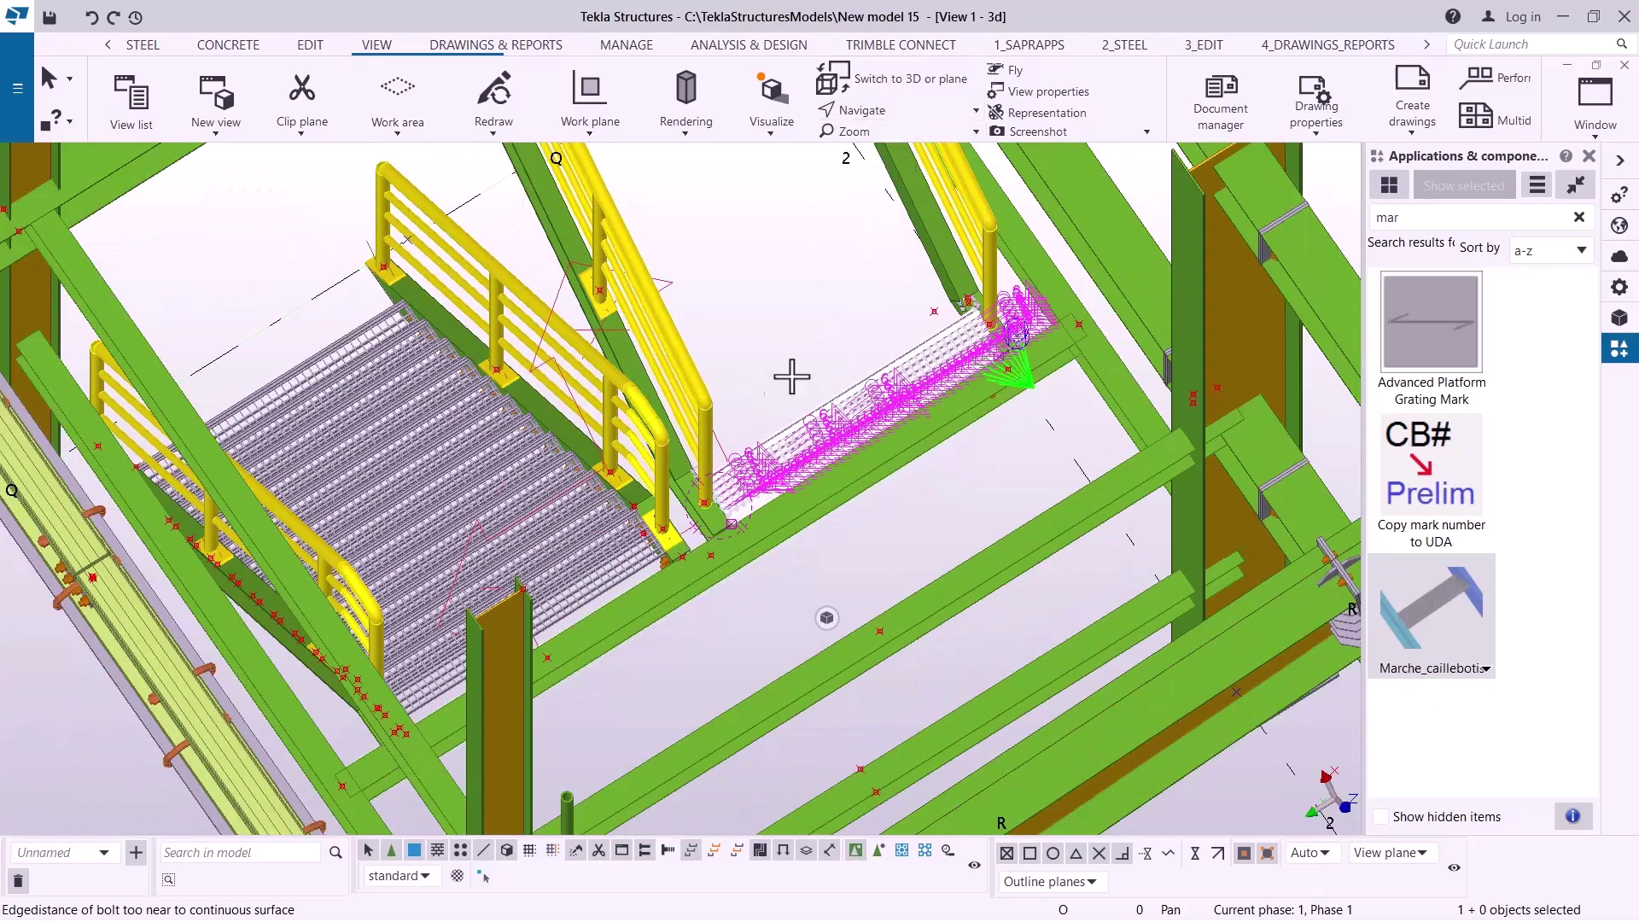
{"action": "scroll", "coordinate": [670, 477], "scroll_direction": "up", "scroll_amount": 2}
{"action": "middle_click_drag", "start_coordinate": [671, 478], "coordinate": [807, 506], "text": "ctrl"}
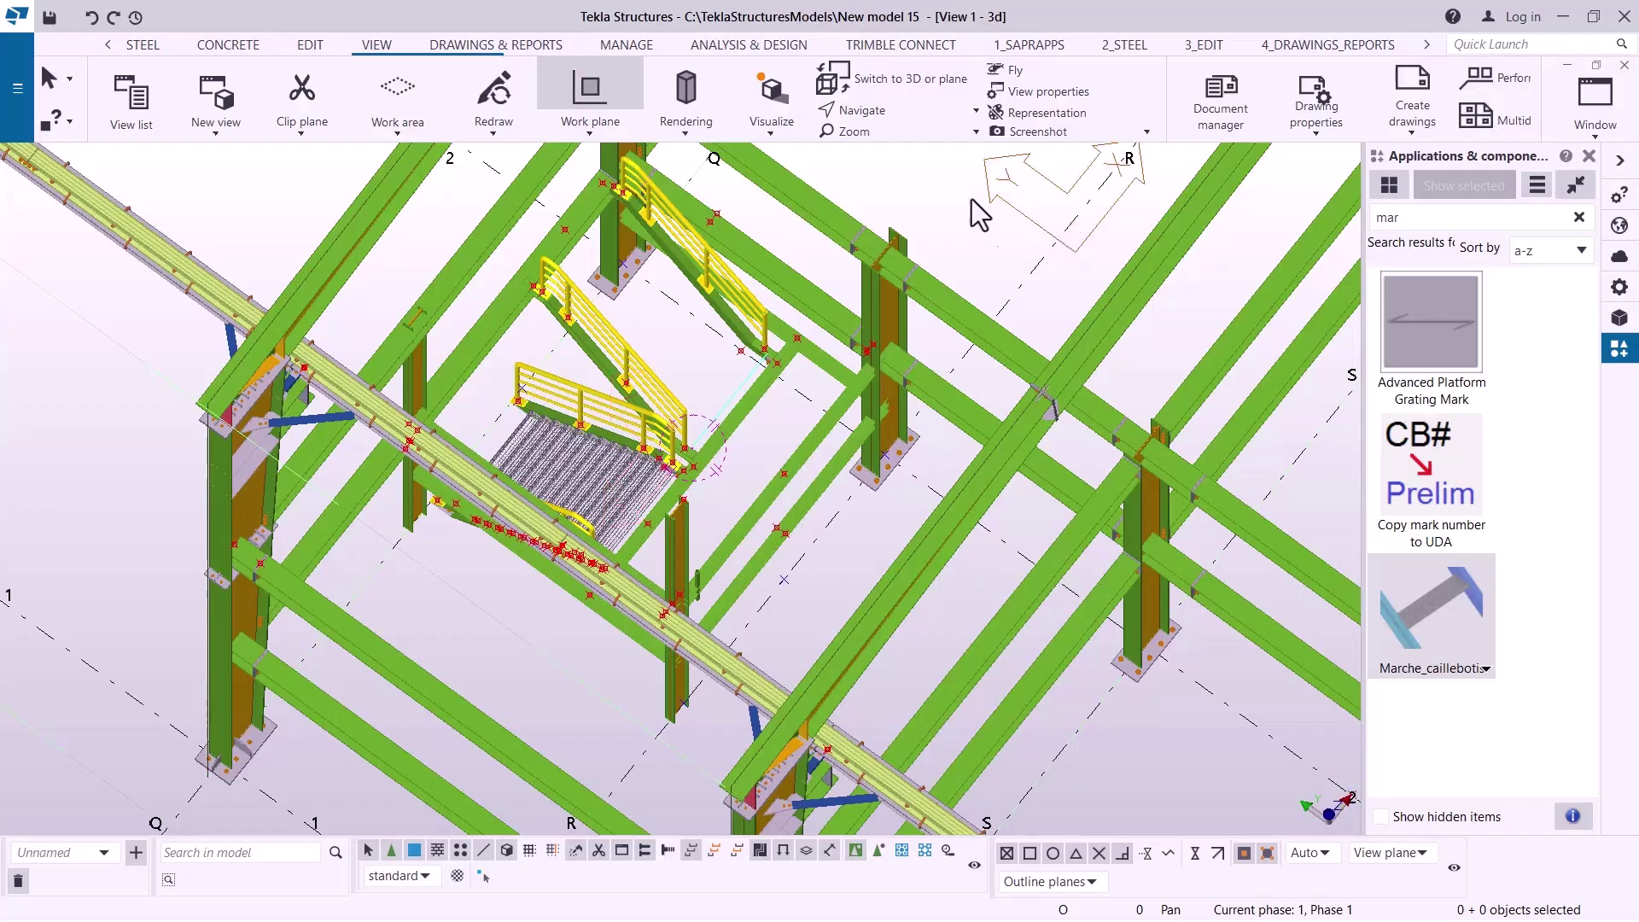
- Interrupt the active command and start the Marche_caillebotis component again
{"action": "right_click", "coordinate": [971, 197]}
{"action": "left_click", "coordinate": [1035, 218]}
{"action": "scroll", "coordinate": [708, 427], "scroll_direction": "up", "scroll_amount": 2}
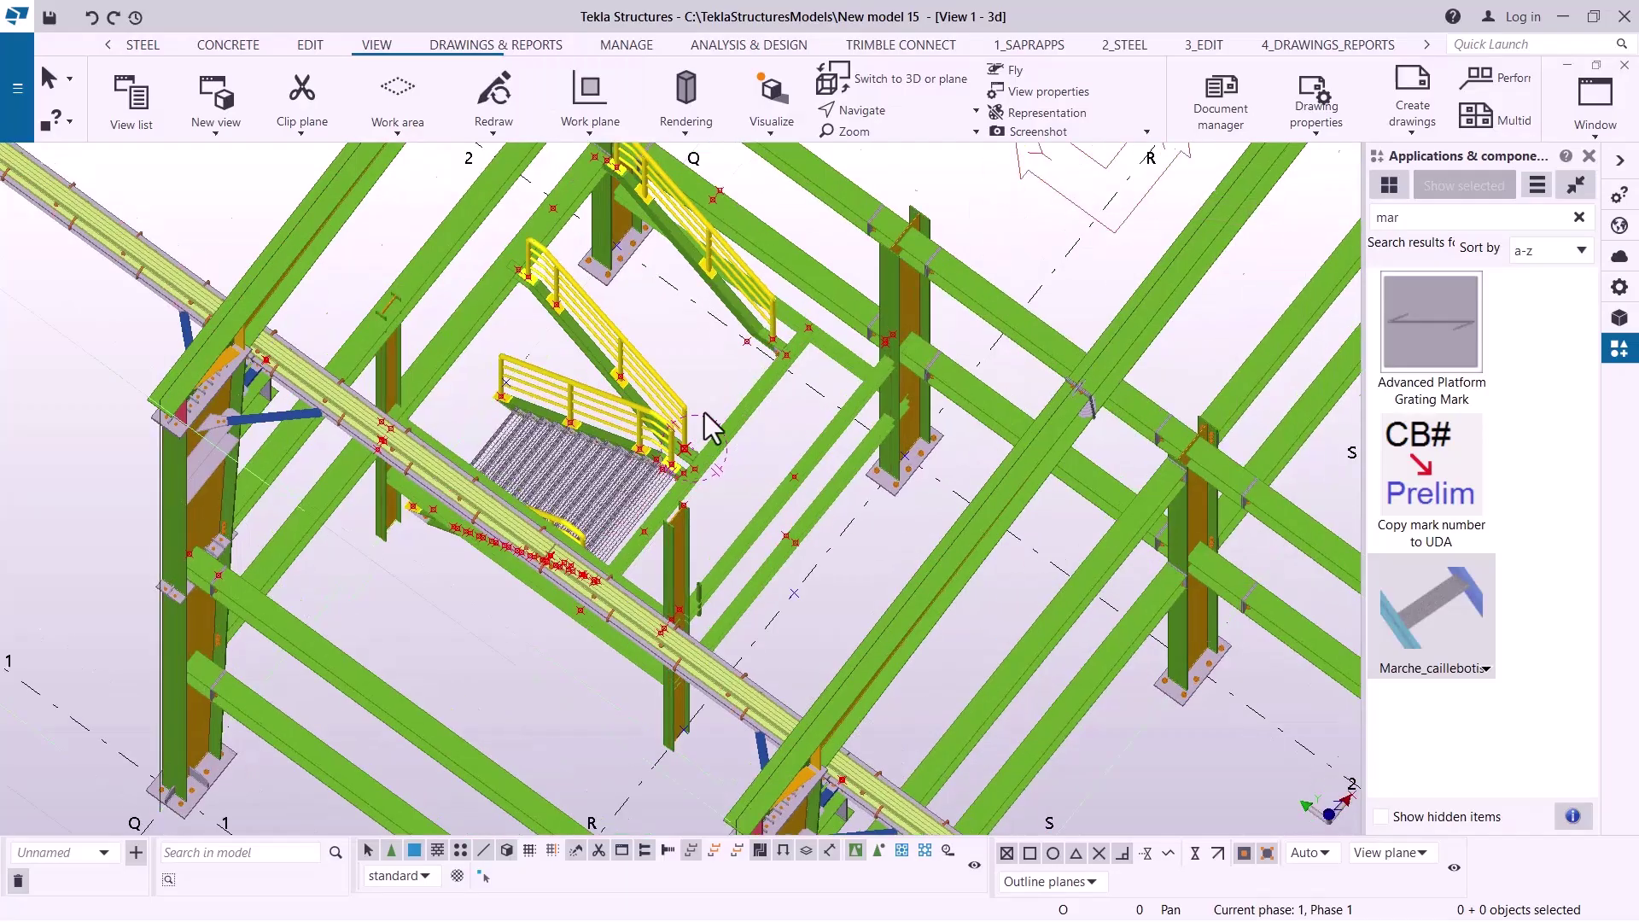
{"action": "scroll", "coordinate": [709, 427], "scroll_direction": "up", "scroll_amount": 6}
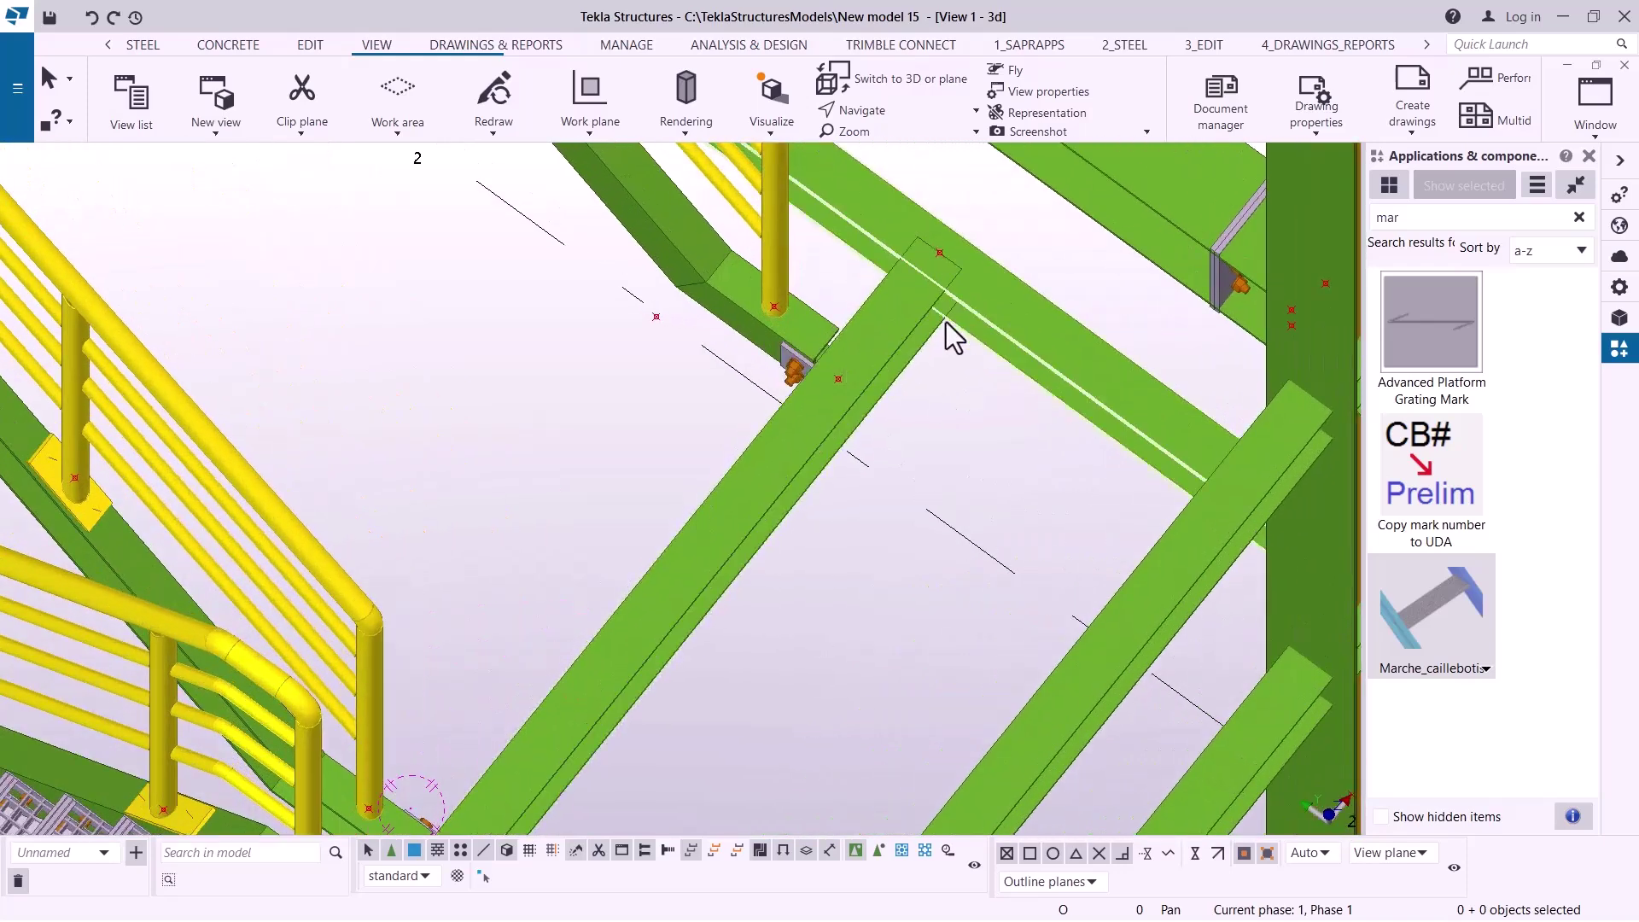
{"action": "left_click", "coordinate": [1442, 632]}
- Pick the supporting beams and place the tread from the bolted end plate to the far beam end
{"action": "scroll", "coordinate": [797, 366], "scroll_direction": "down", "scroll_amount": 3}
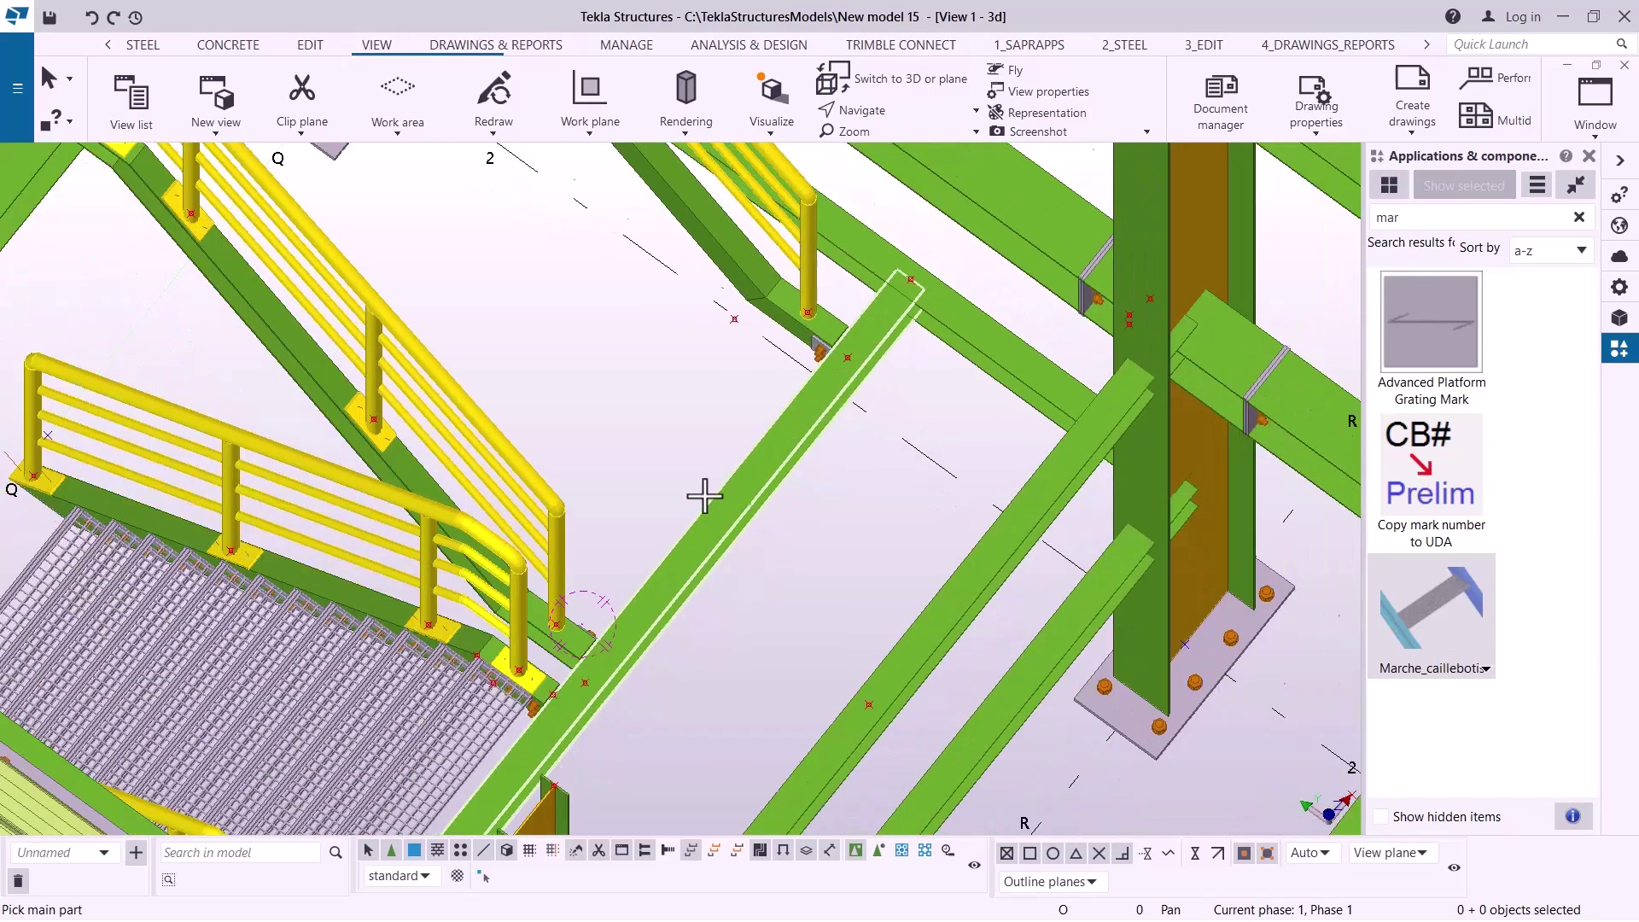
{"action": "scroll", "coordinate": [704, 495], "scroll_direction": "up", "scroll_amount": 3}
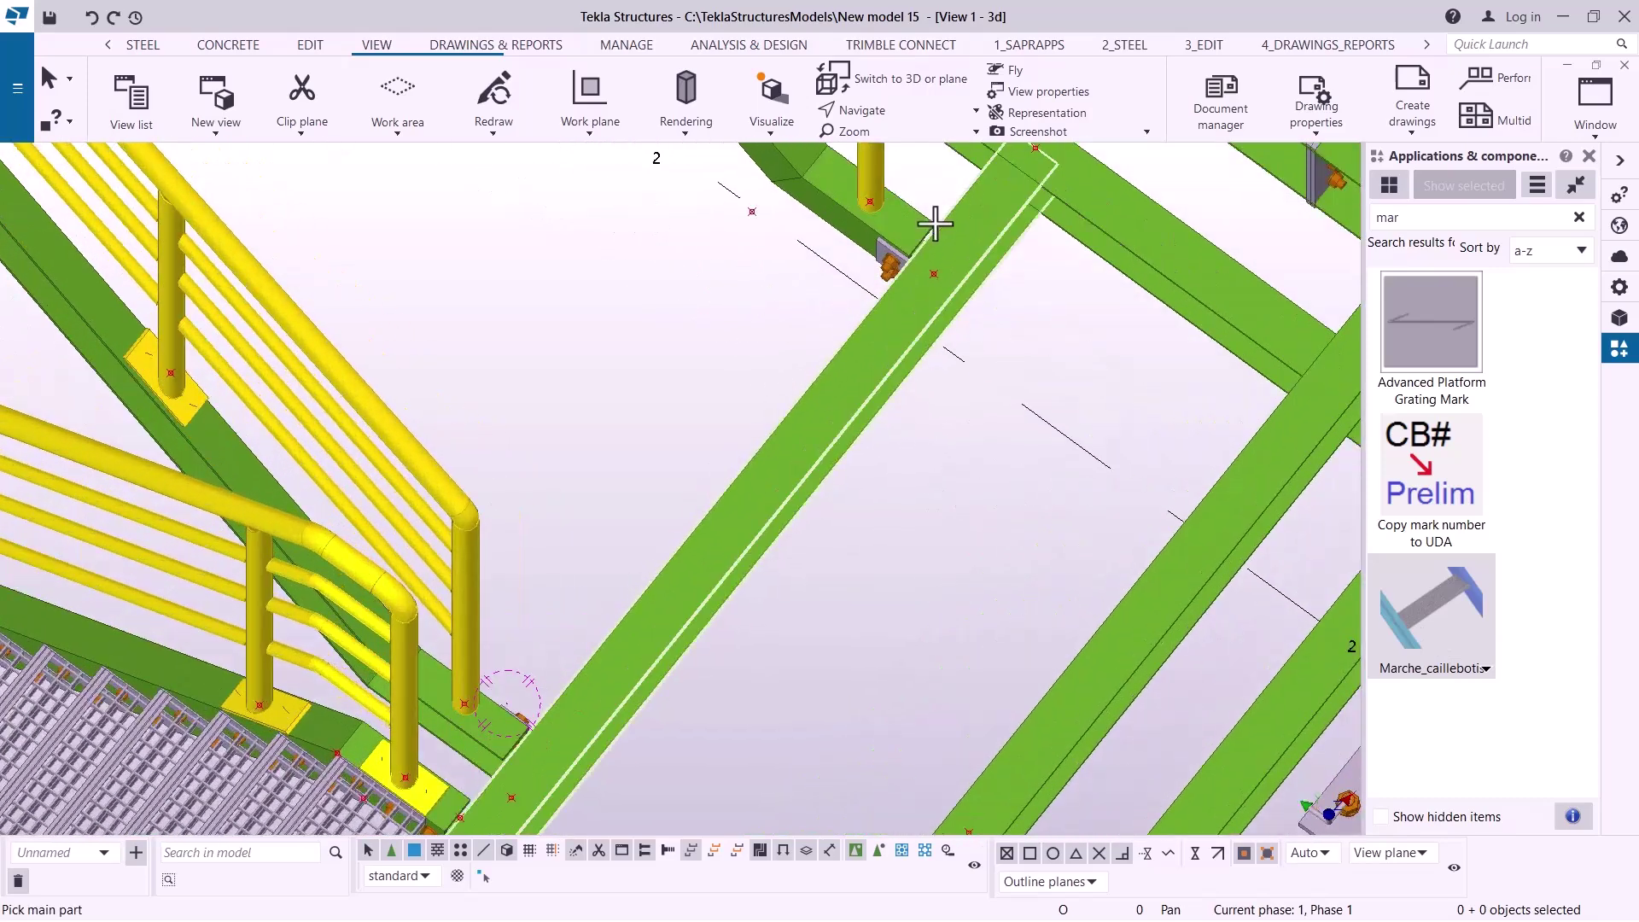
{"action": "scroll", "coordinate": [472, 732], "scroll_direction": "up", "scroll_amount": 2}
{"action": "left_click", "coordinate": [482, 749]}
{"action": "scroll", "coordinate": [629, 348], "scroll_direction": "down", "scroll_amount": 3}
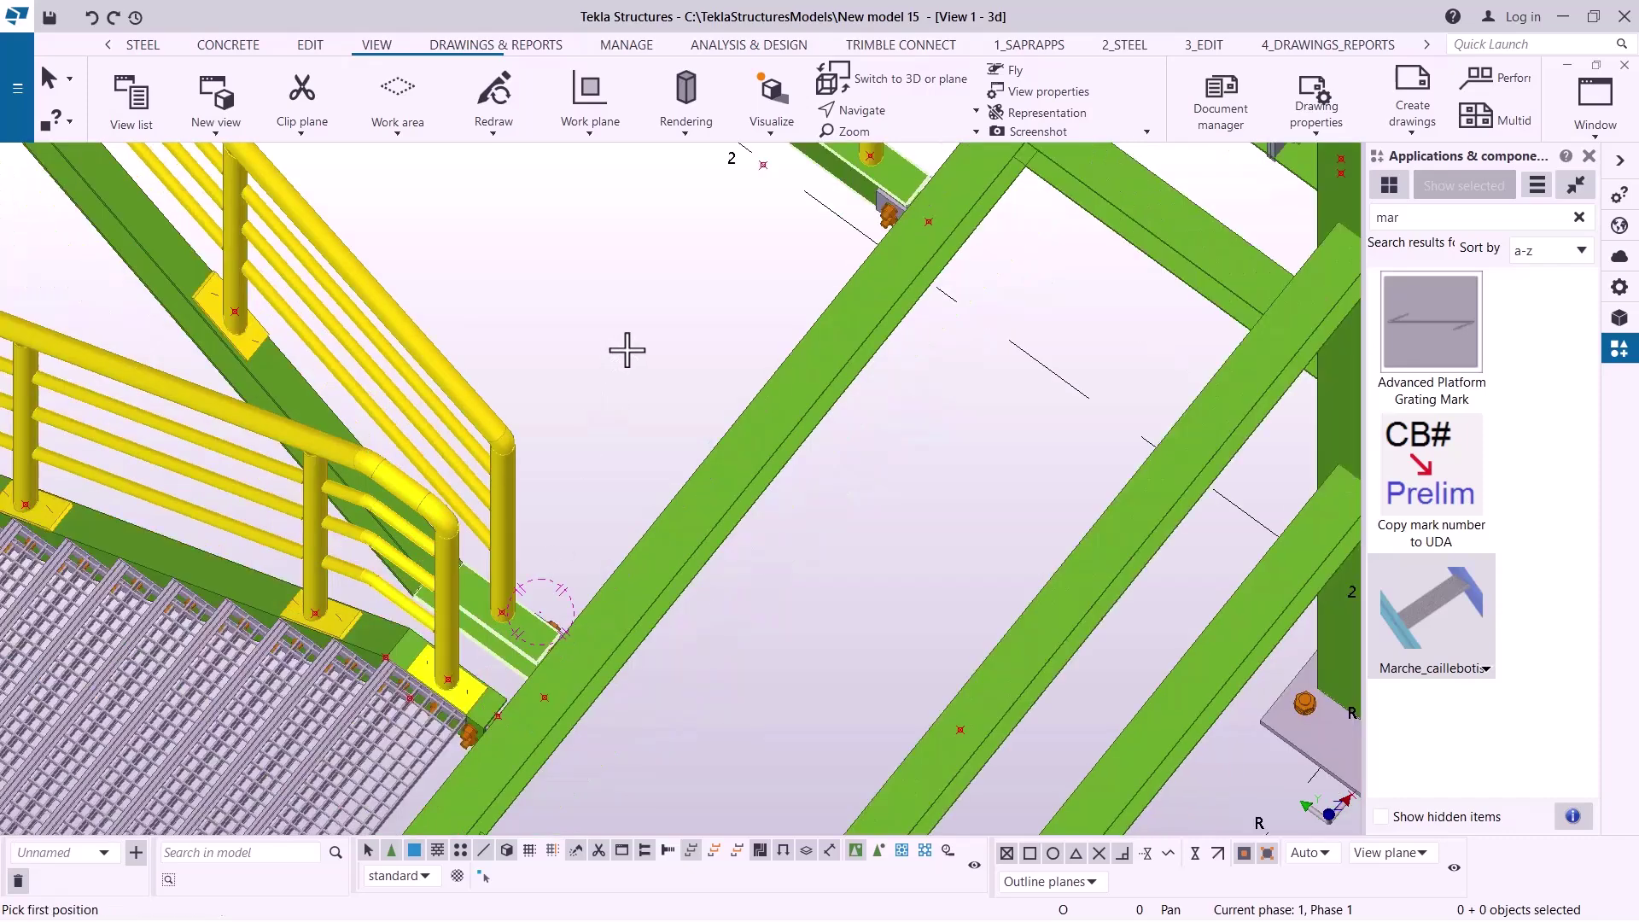
{"action": "scroll", "coordinate": [845, 243], "scroll_direction": "up", "scroll_amount": 5}
{"action": "scroll", "coordinate": [828, 307], "scroll_direction": "up", "scroll_amount": 5}
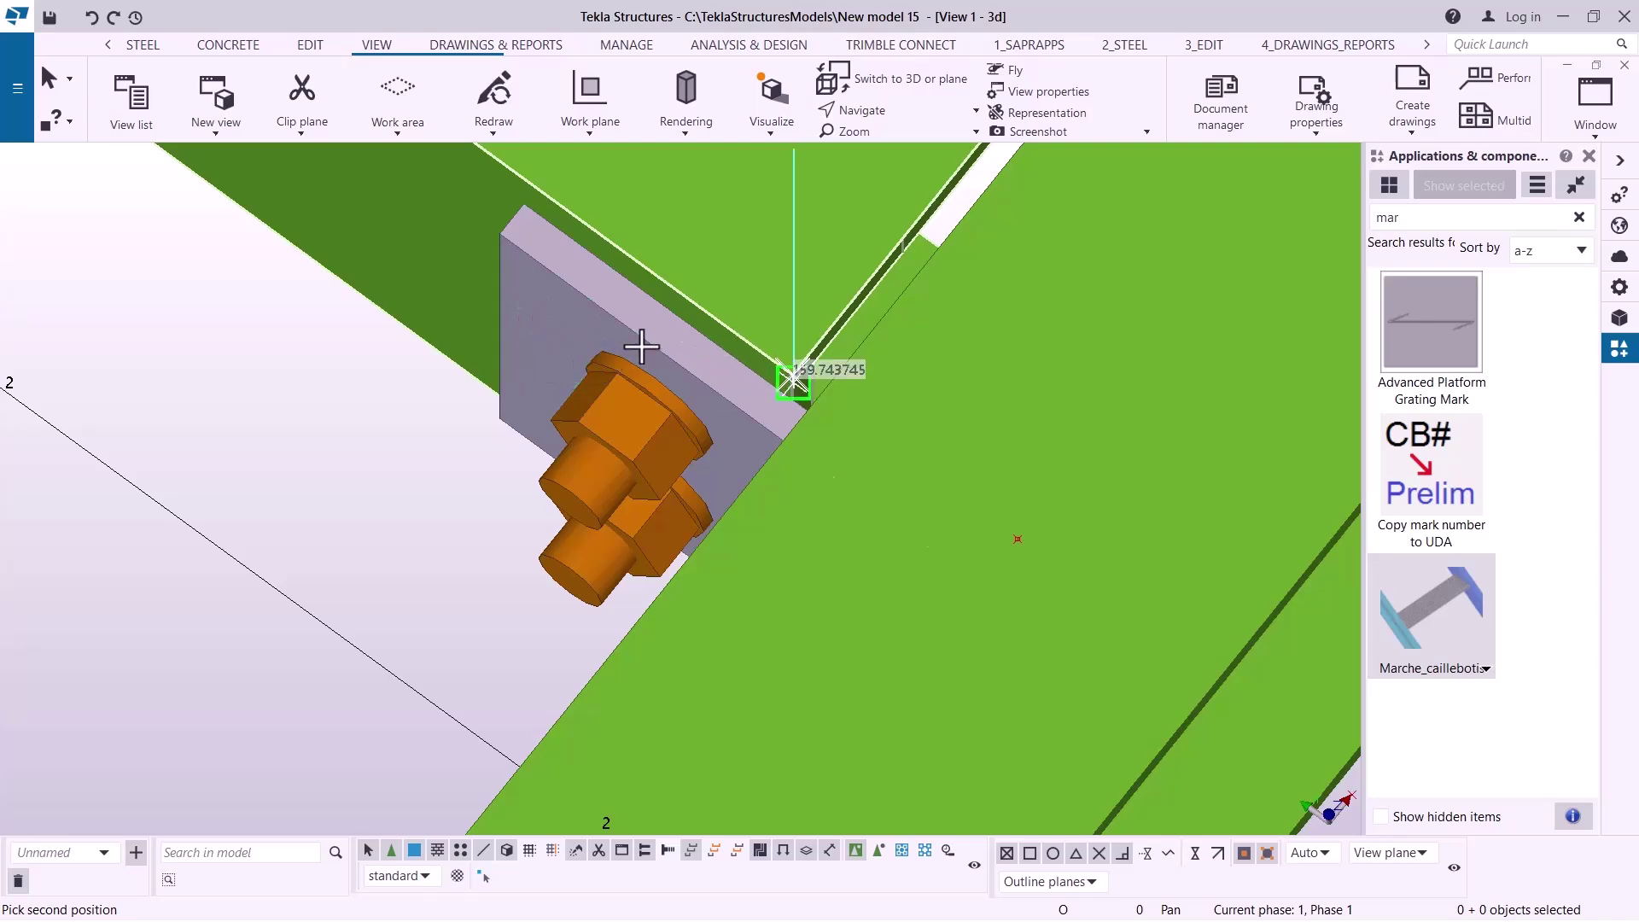
{"action": "scroll", "coordinate": [819, 321], "scroll_direction": "down", "scroll_amount": 2}
{"action": "scroll", "coordinate": [832, 298], "scroll_direction": "down", "scroll_amount": 6}
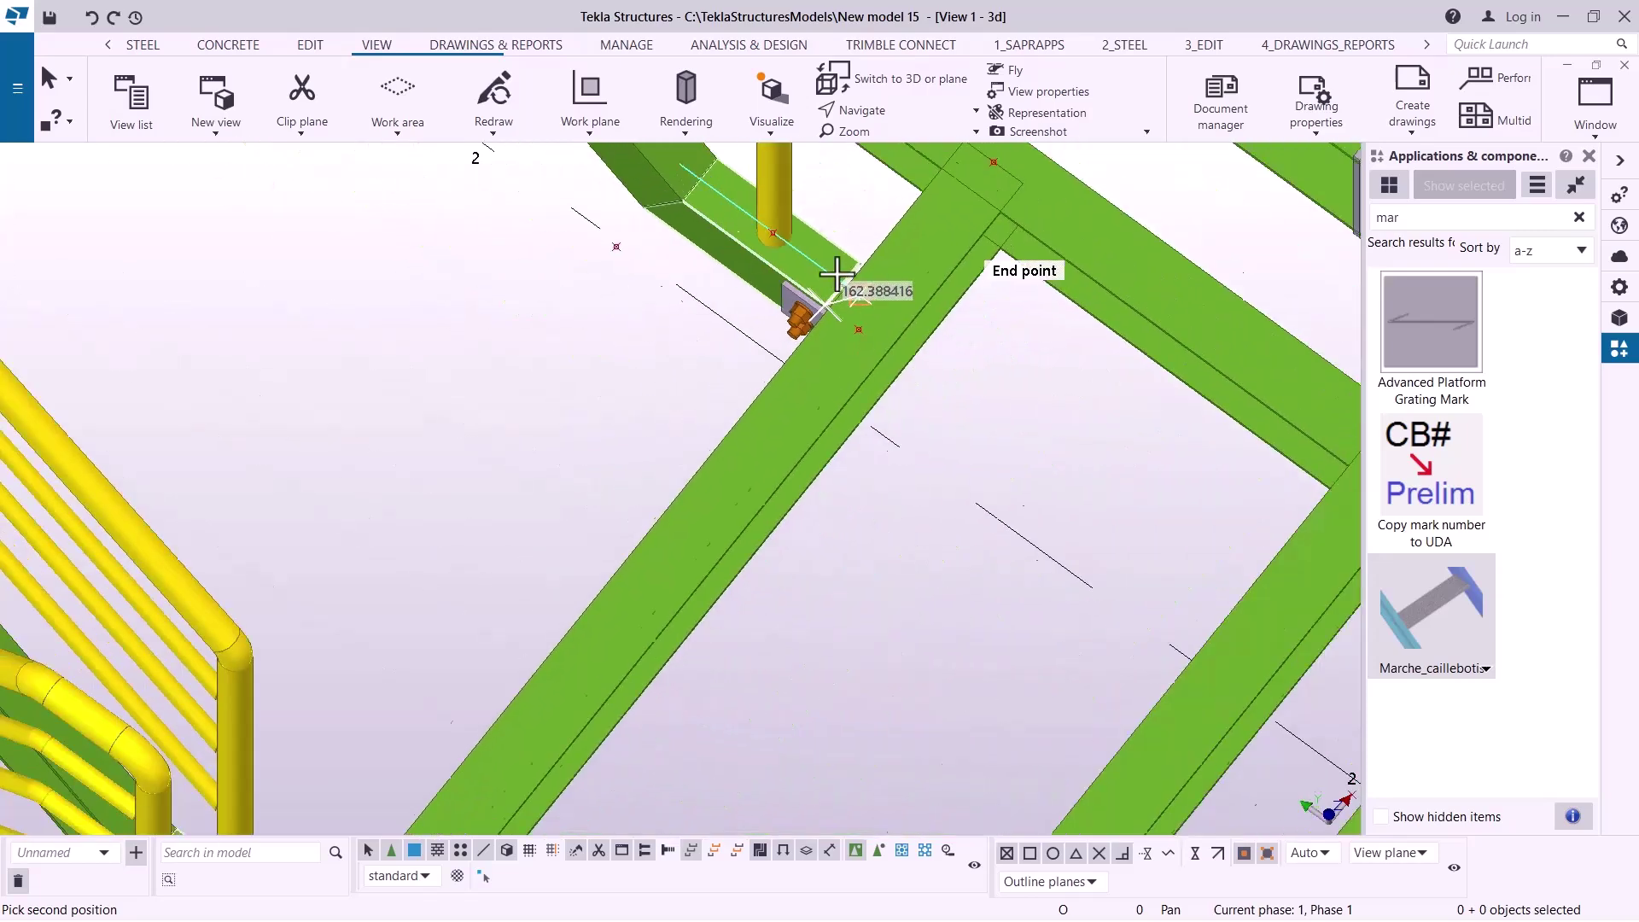
{"action": "scroll", "coordinate": [537, 651], "scroll_direction": "up", "scroll_amount": 8}
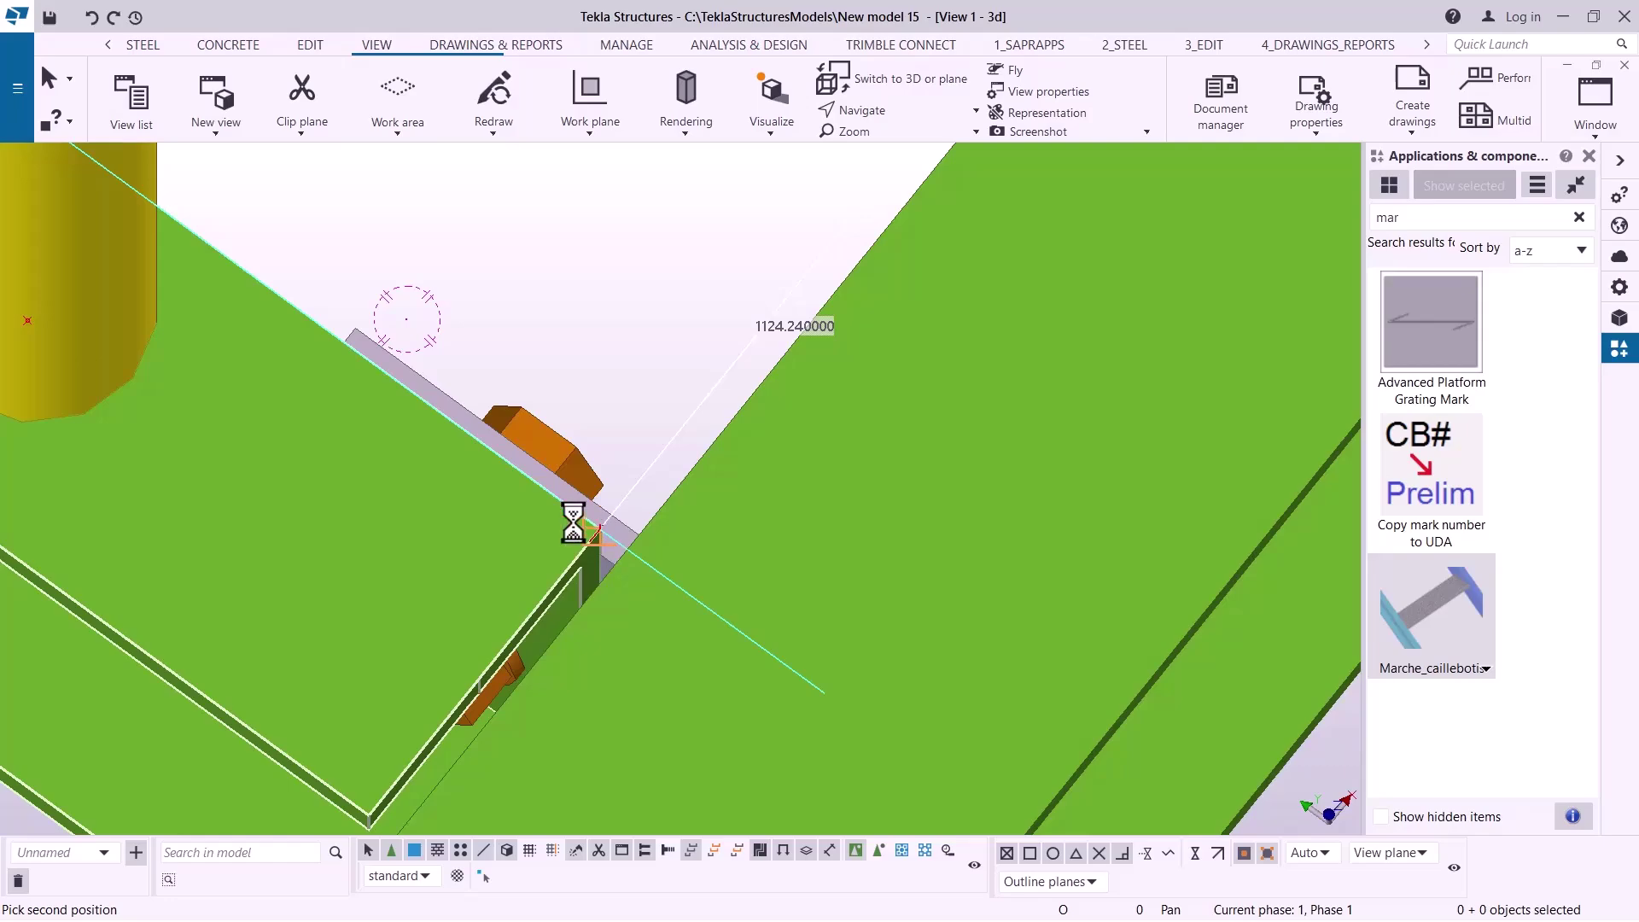
{"action": "scroll", "coordinate": [575, 524], "scroll_direction": "down", "scroll_amount": 10}
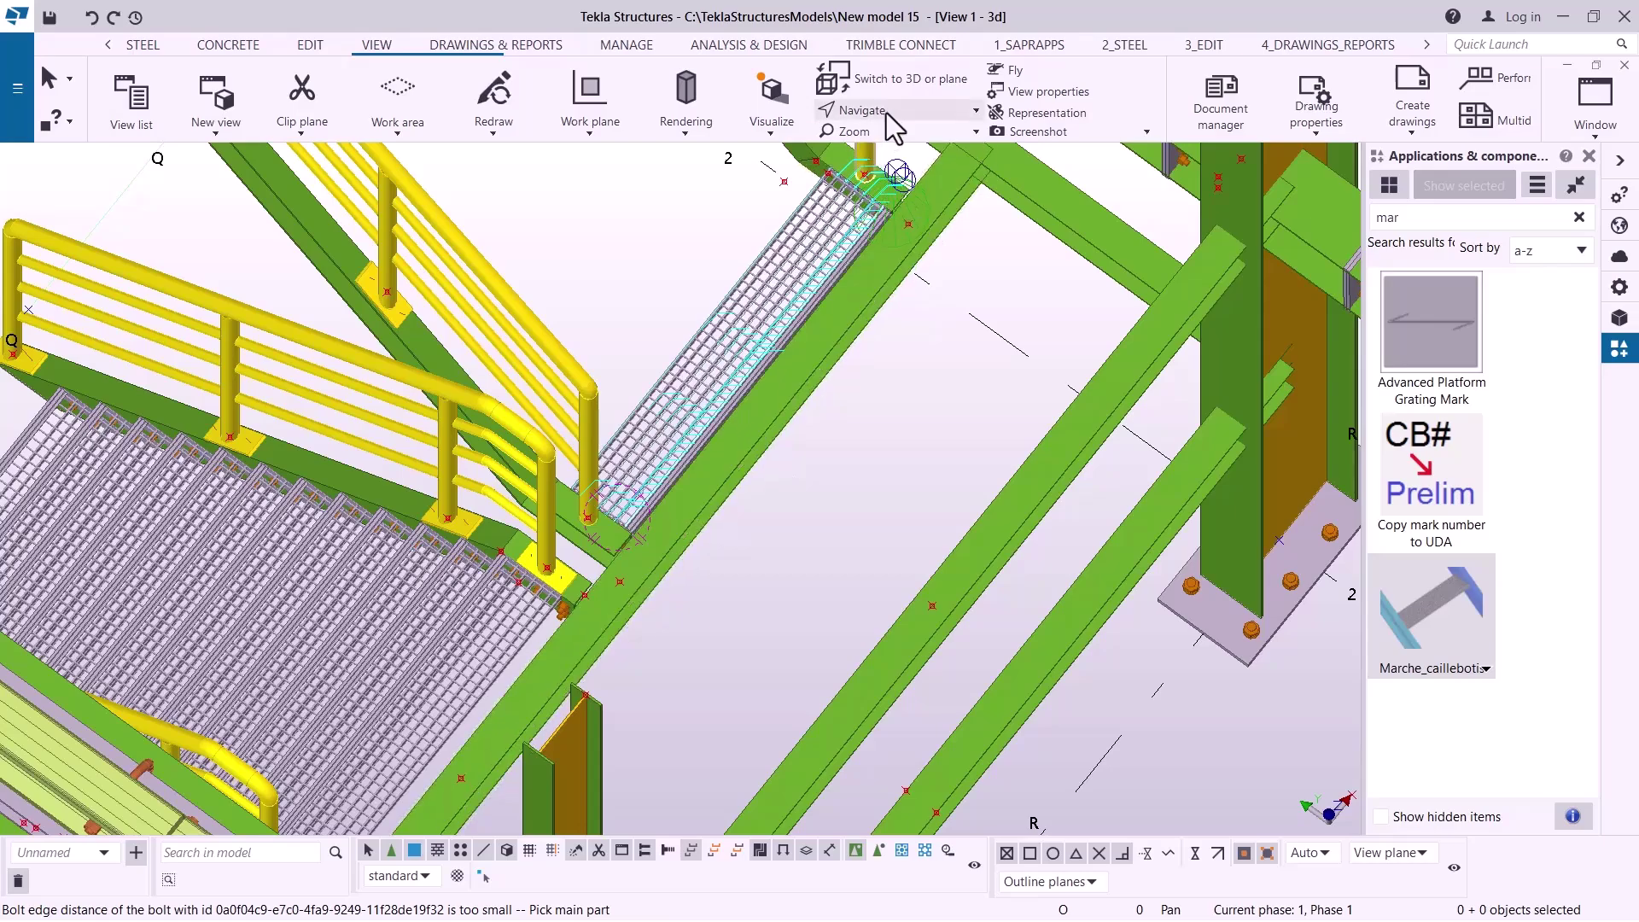
- Orbit around a point on the grating for an oblique look at the beams beneath it
{"action": "left_click", "coordinate": [886, 113]}
{"action": "left_click", "coordinate": [889, 142]}
{"action": "left_click", "coordinate": [802, 269]}
{"action": "middle_click_drag", "start_coordinate": [797, 241], "coordinate": [139, 329]}
{"action": "scroll", "coordinate": [427, 556], "scroll_direction": "down", "scroll_amount": 3}
{"action": "scroll", "coordinate": [632, 293], "scroll_direction": "up", "scroll_amount": 5}
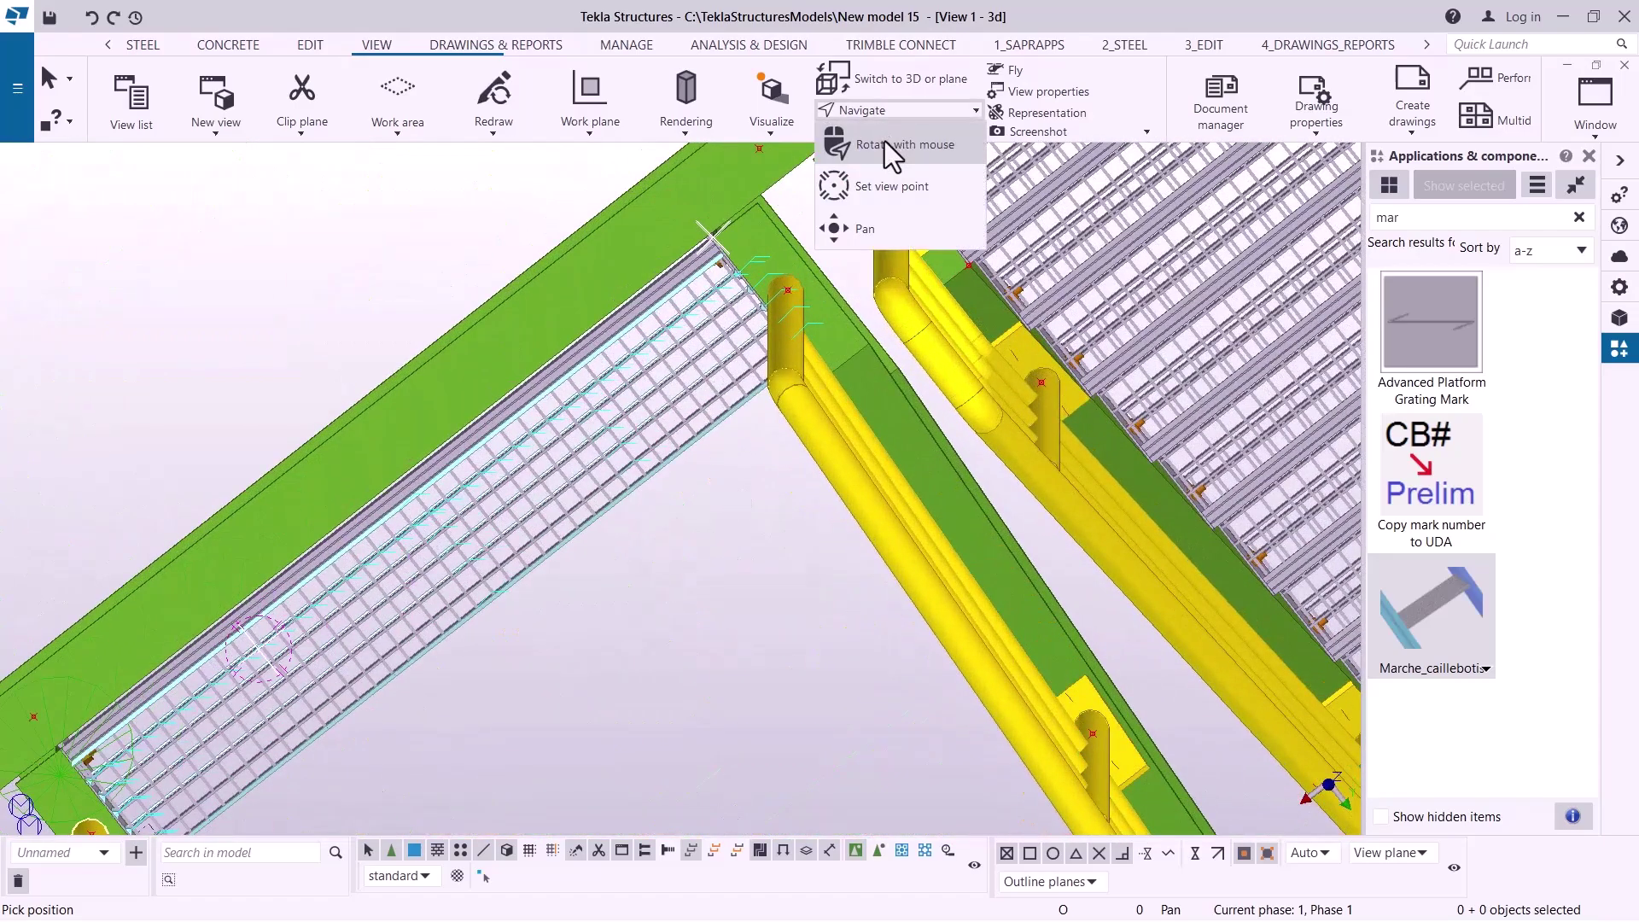
{"action": "scroll", "coordinate": [736, 349], "scroll_direction": "up", "scroll_amount": 4}
{"action": "middle_click_drag", "start_coordinate": [748, 355], "coordinate": [1000, 138], "text": "ctrl"}
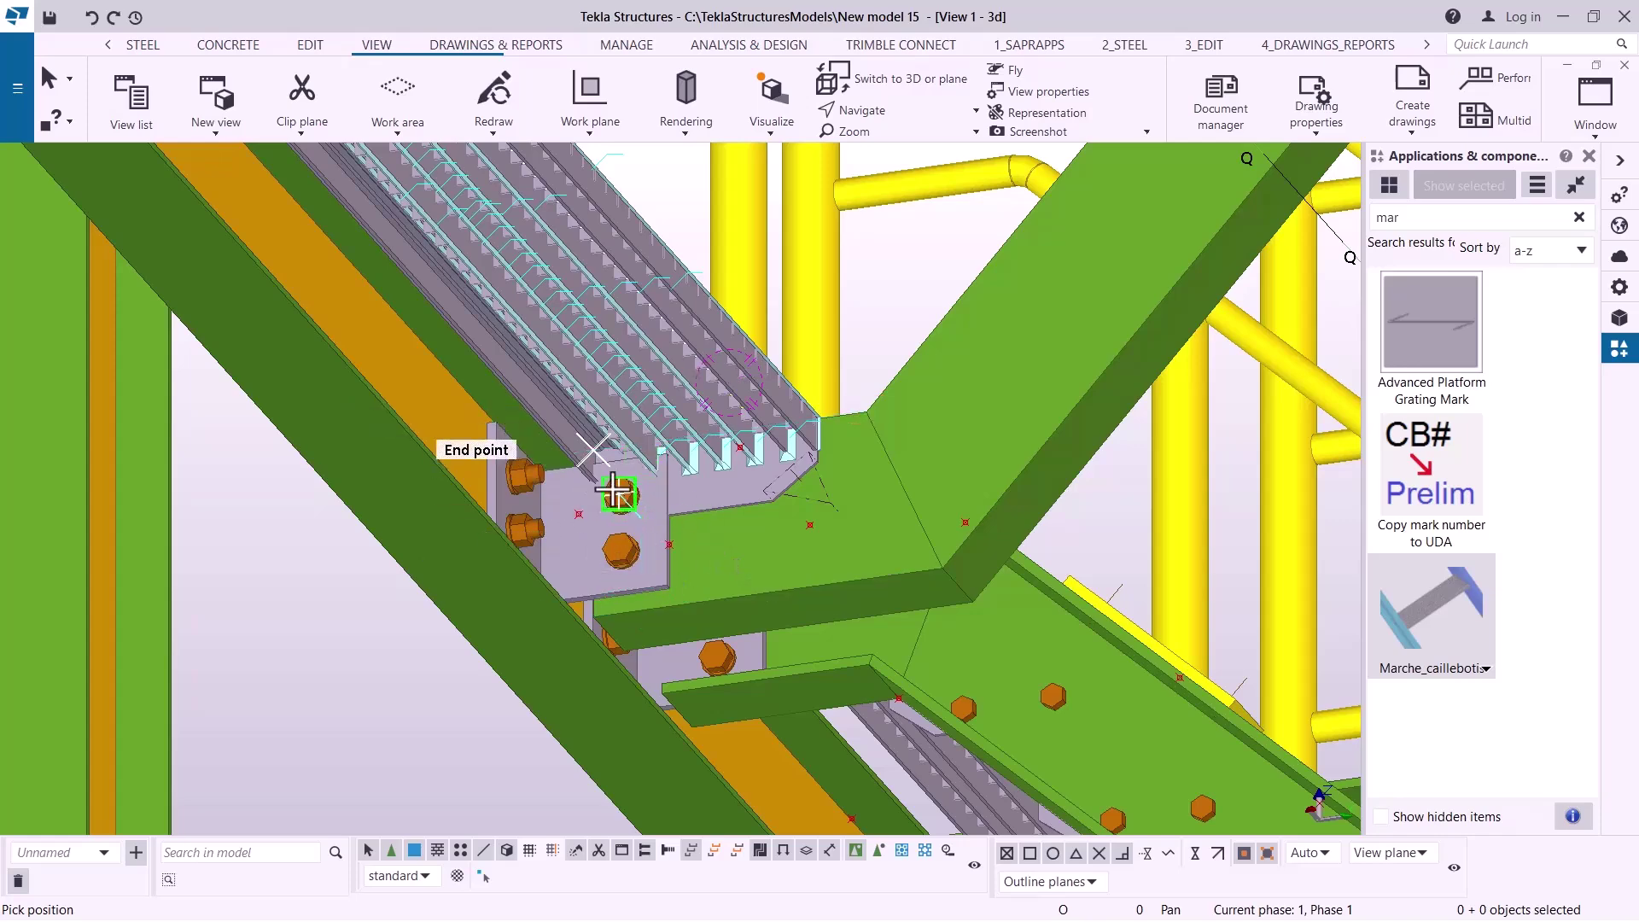
{"action": "scroll", "coordinate": [614, 490], "scroll_direction": "up", "scroll_amount": 4}
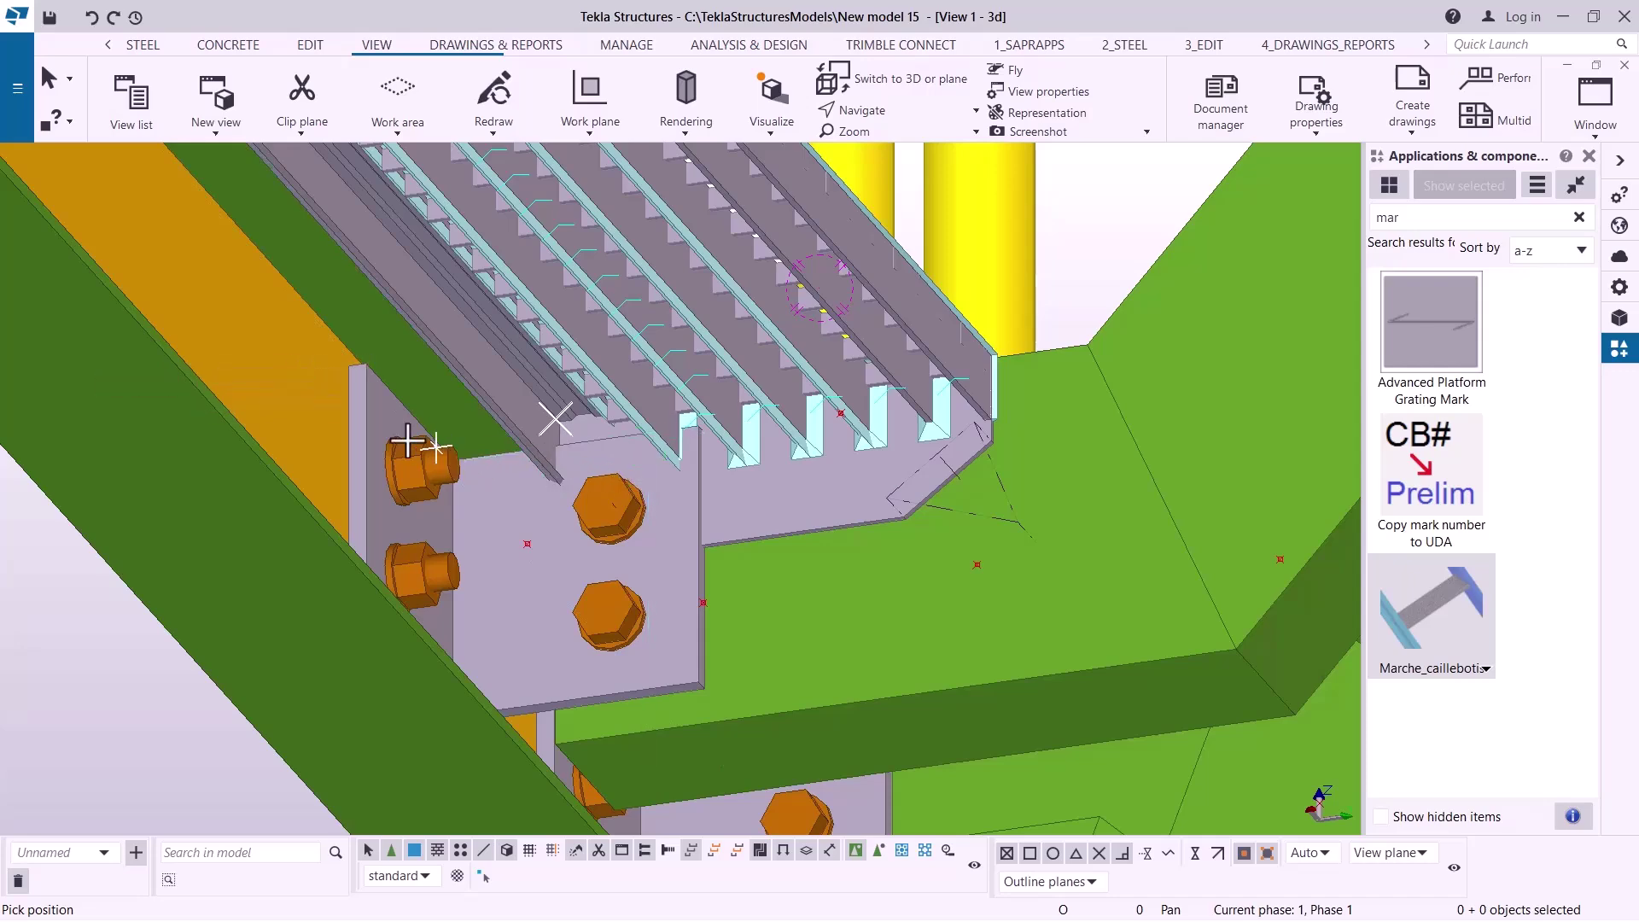
{"action": "scroll", "coordinate": [721, 469], "scroll_direction": "down", "scroll_amount": 2}
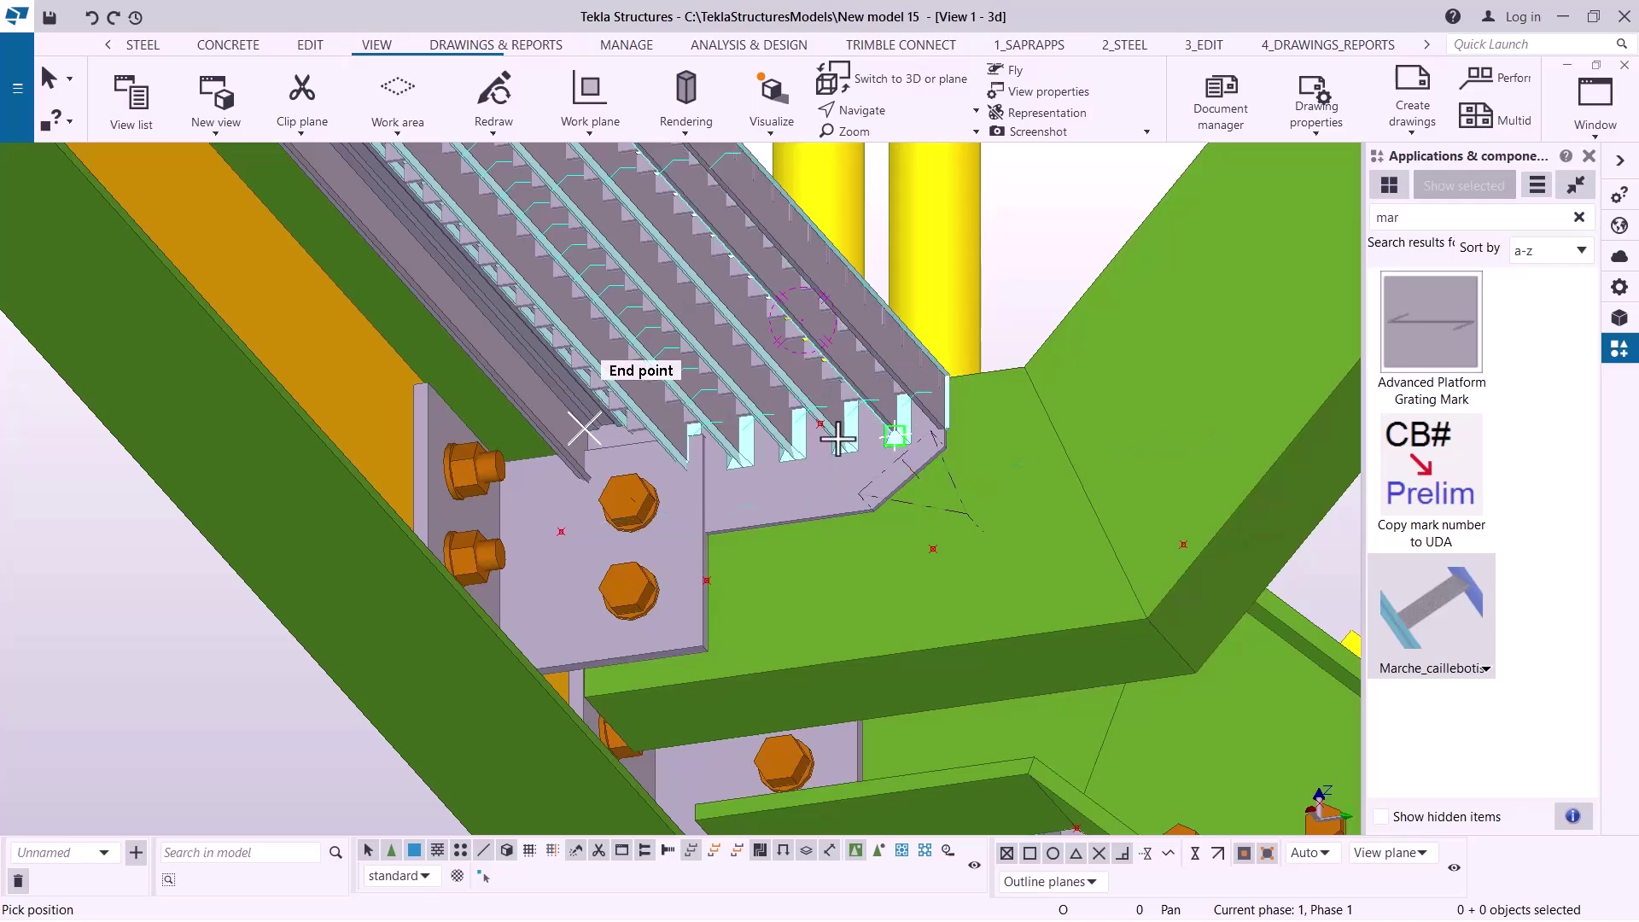
- Rotate to look down on the grating and select it near its corner at the landing beam
{"action": "left_click", "coordinate": [888, 110]}
{"action": "left_click", "coordinate": [874, 136]}
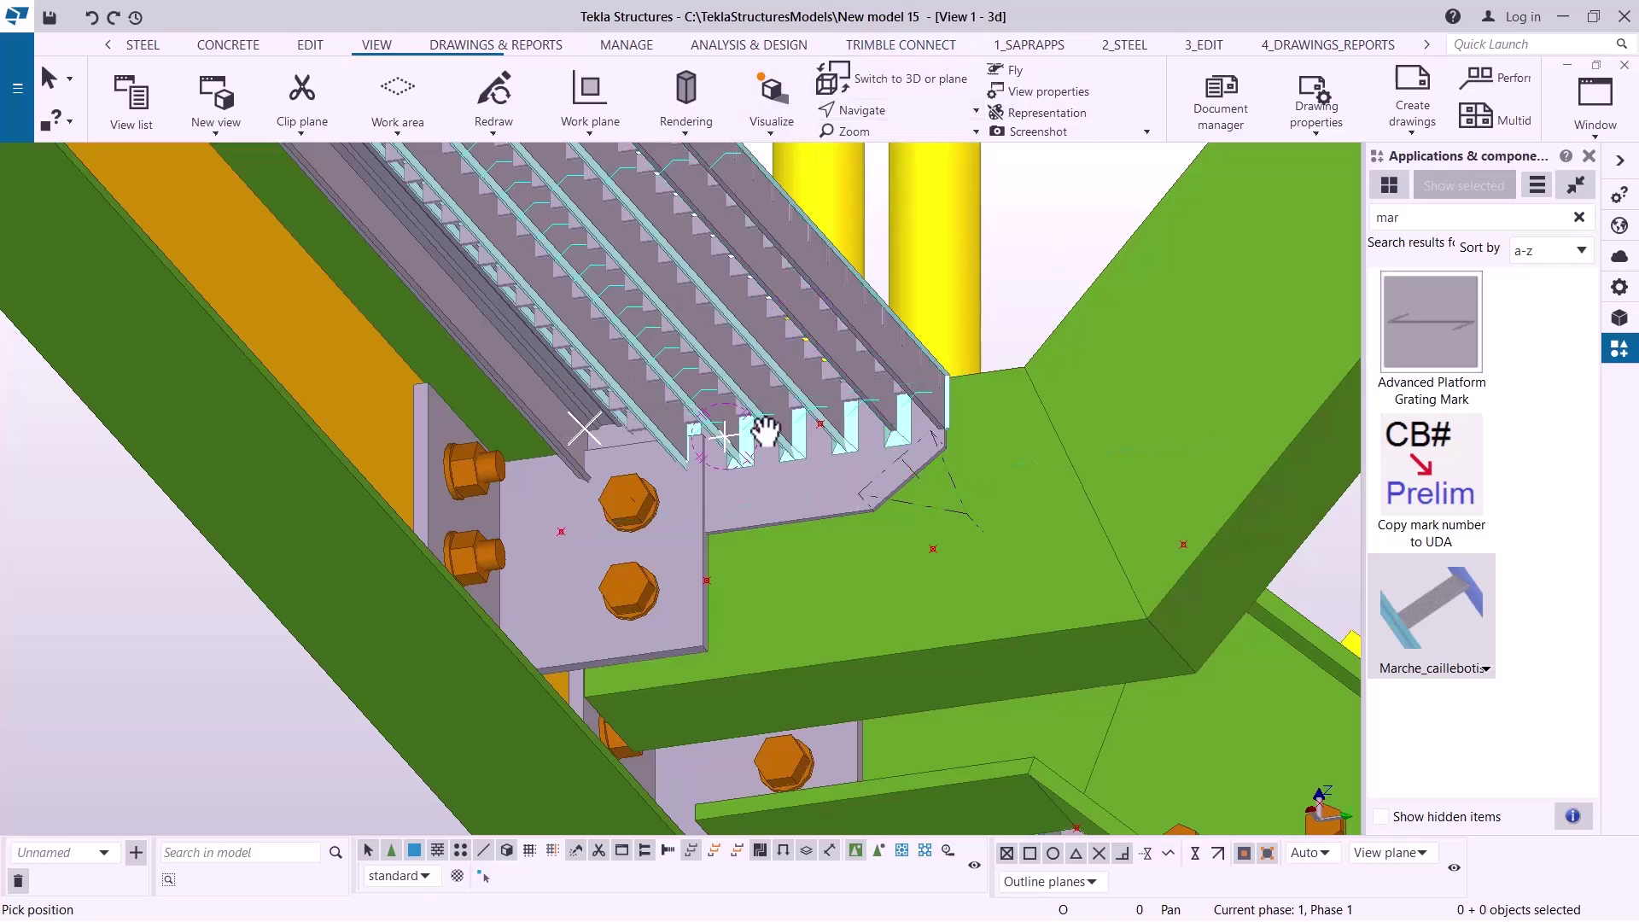
{"action": "mouse_move", "coordinate": [765, 431]}
{"action": "middle_mouse_down", "text": "ctrl"}
{"action": "mouse_move", "coordinate": [822, 556]}
{"action": "mouse_move", "coordinate": [988, 779]}
{"action": "middle_mouse_up", "text": "ctrl"}
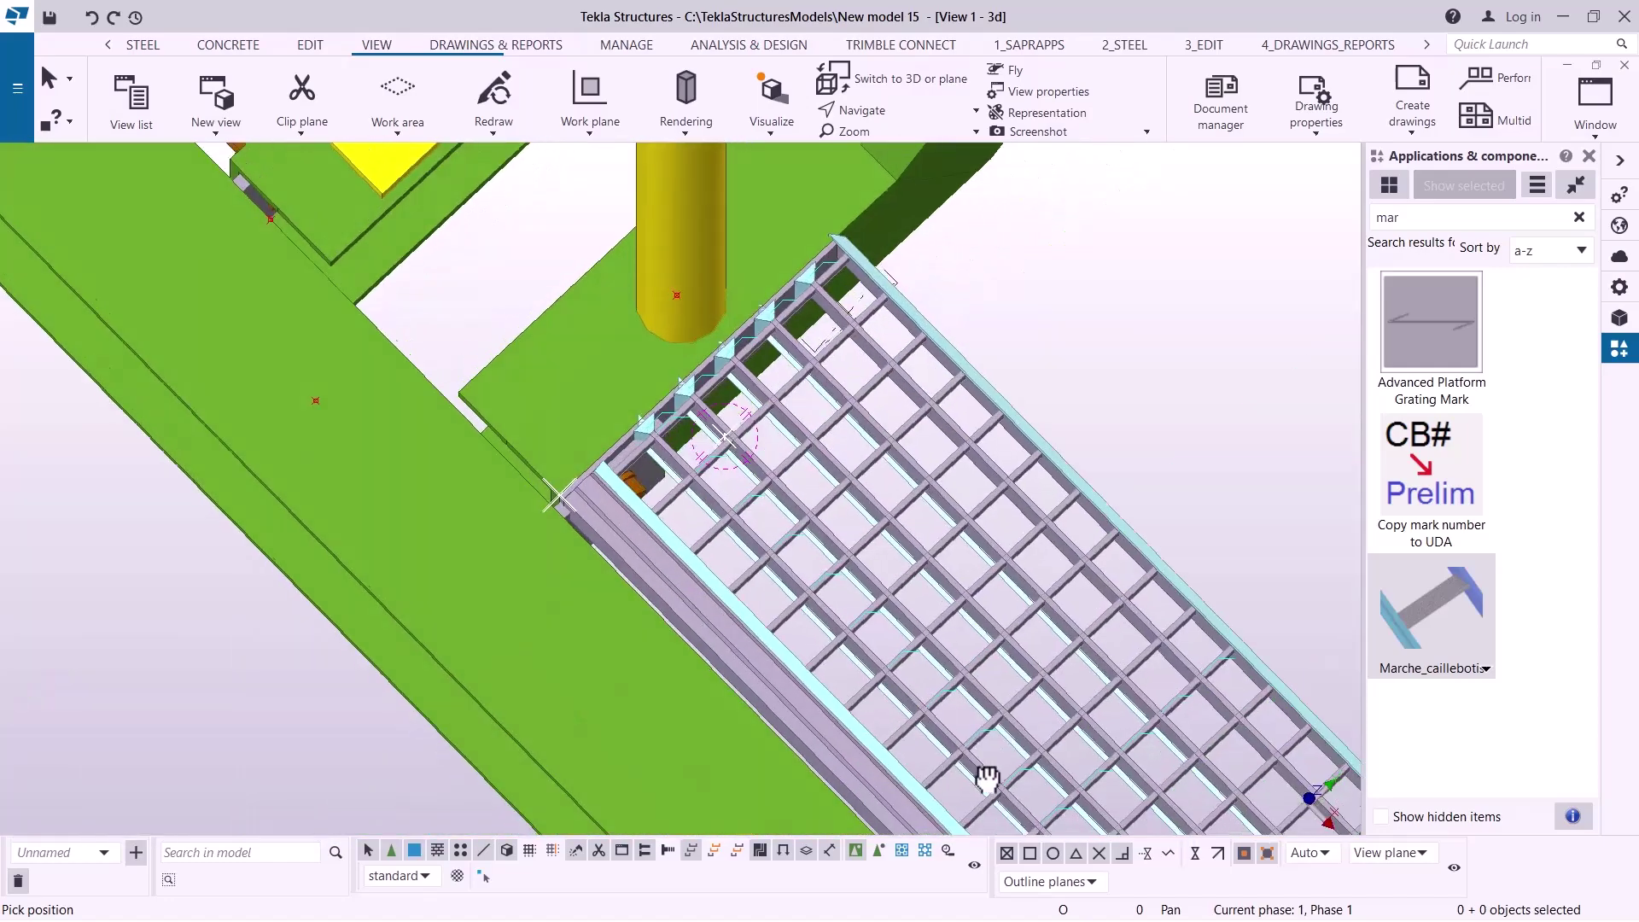
{"action": "scroll", "coordinate": [486, 486], "scroll_direction": "down", "scroll_amount": 5}
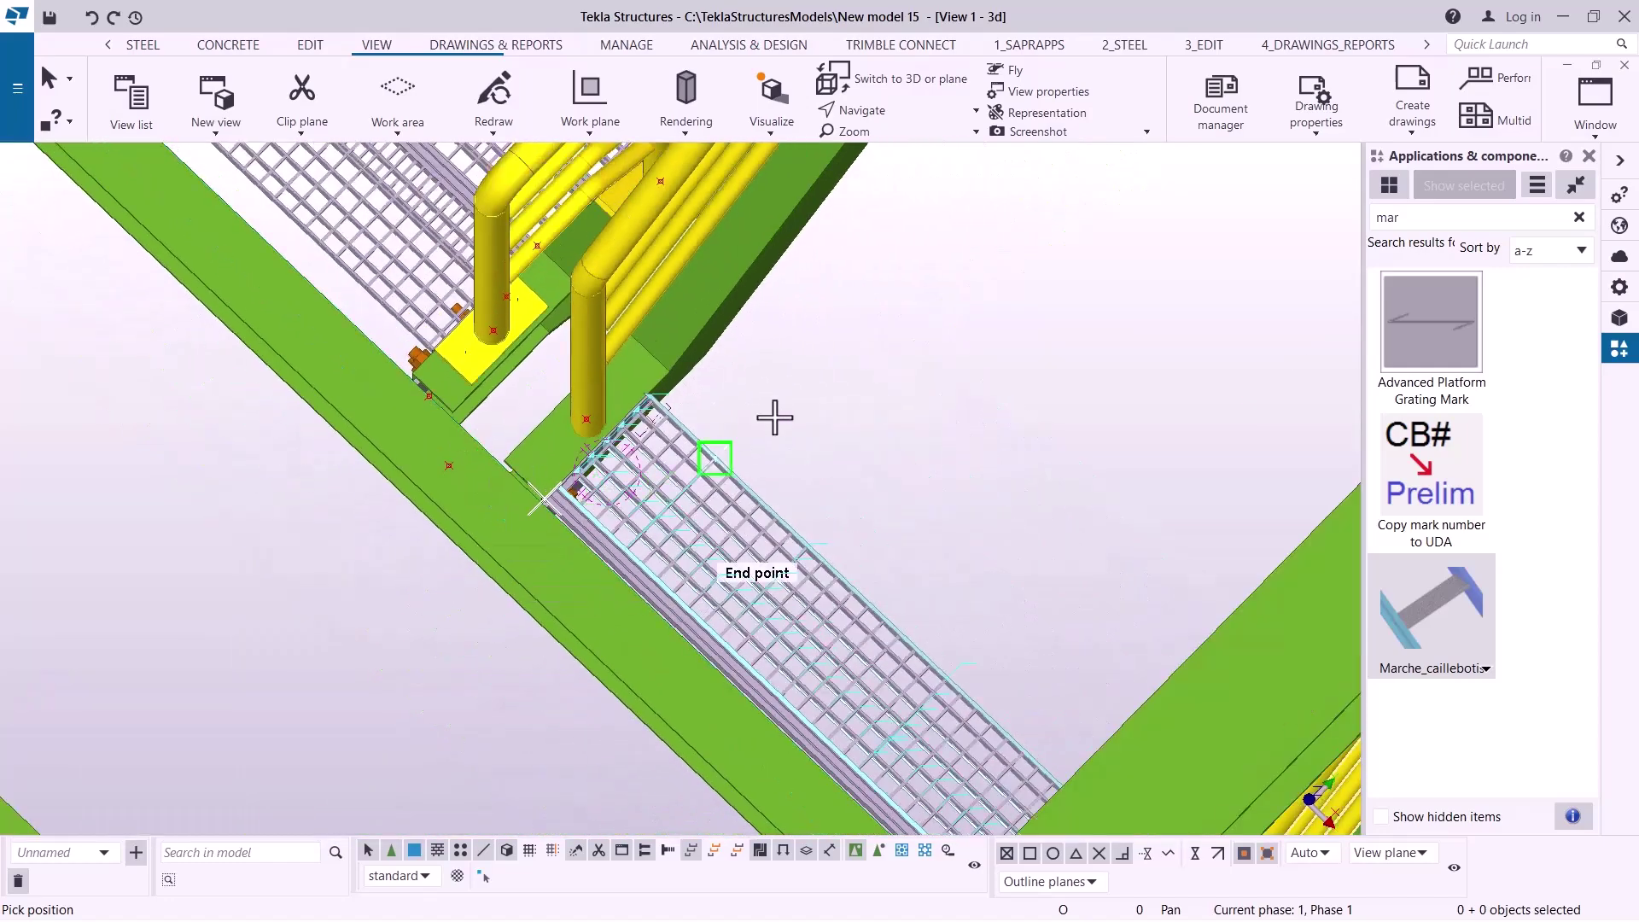
{"action": "right_click", "coordinate": [844, 421]}
{"action": "left_click", "coordinate": [688, 376]}
{"action": "scroll", "coordinate": [688, 377], "scroll_direction": "up", "scroll_amount": 3}
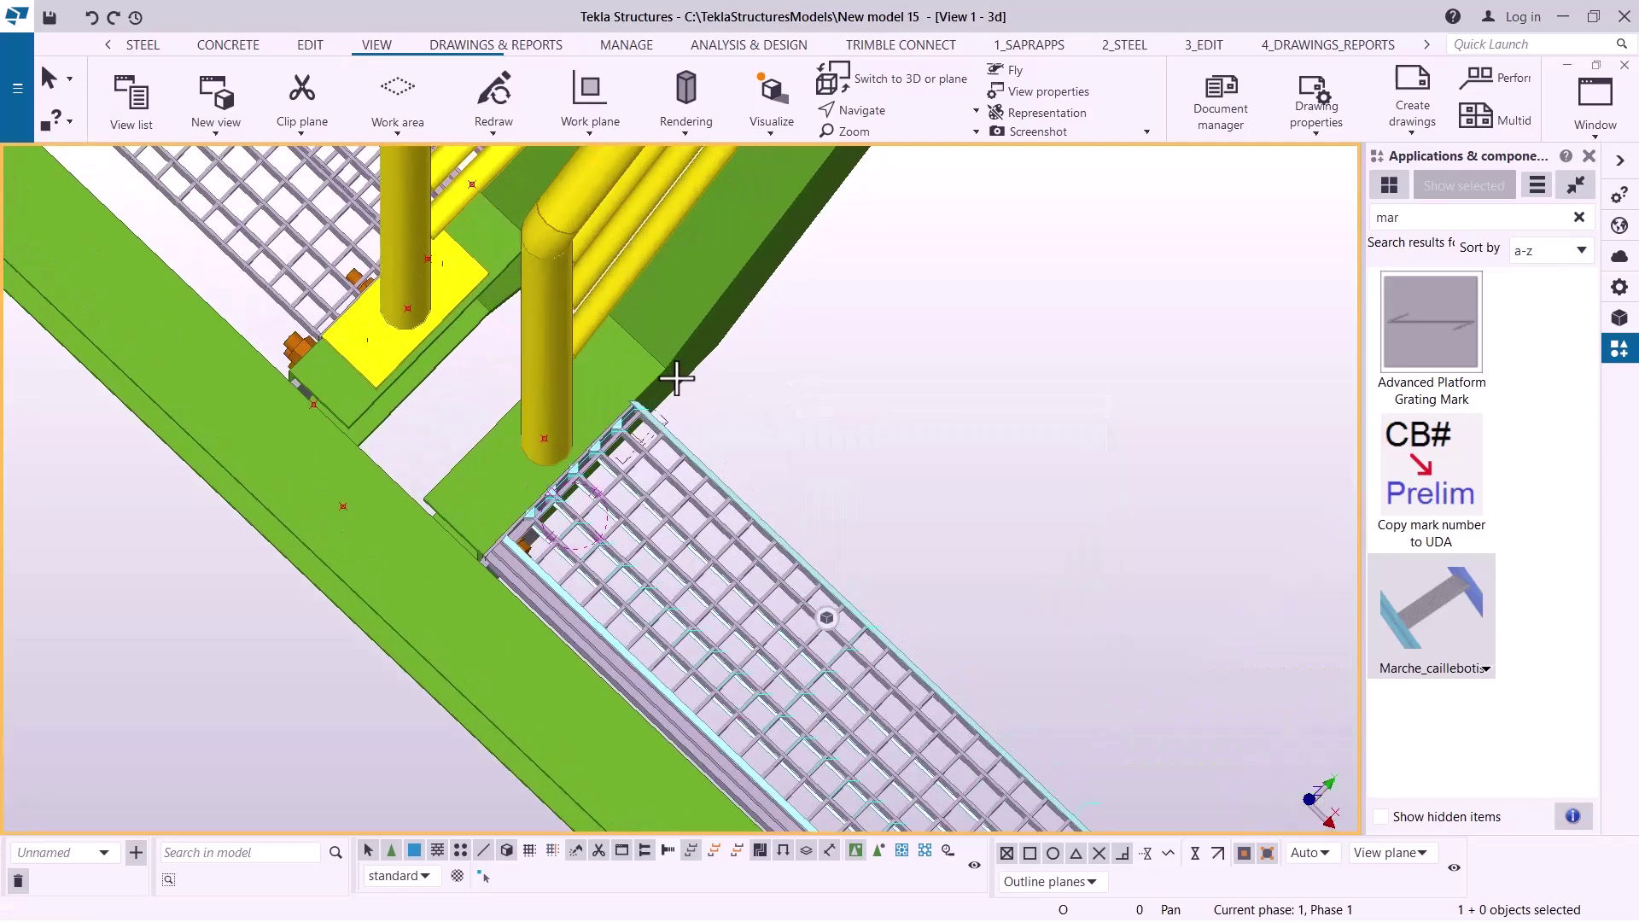
{"action": "left_click", "coordinate": [888, 133]}
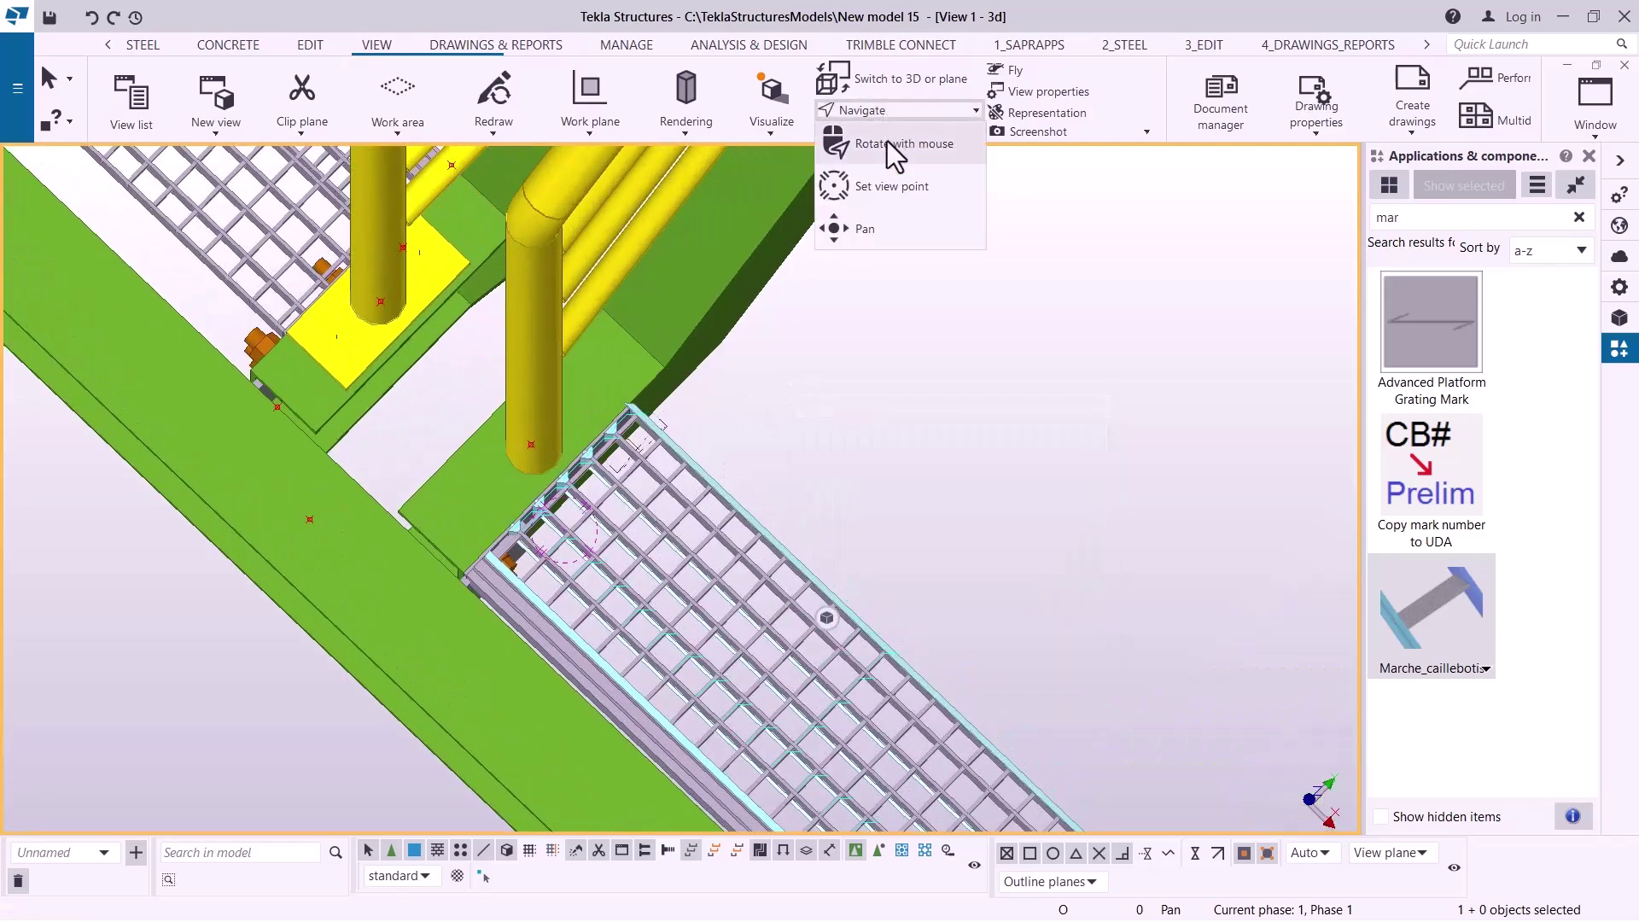
- Pan and orbit along the landing beam until the second flight's grating is visible
{"action": "left_click", "coordinate": [887, 150]}
{"action": "scroll", "coordinate": [644, 401], "scroll_direction": "up", "scroll_amount": 2}
{"action": "scroll", "coordinate": [644, 400], "scroll_direction": "down", "scroll_amount": 5}
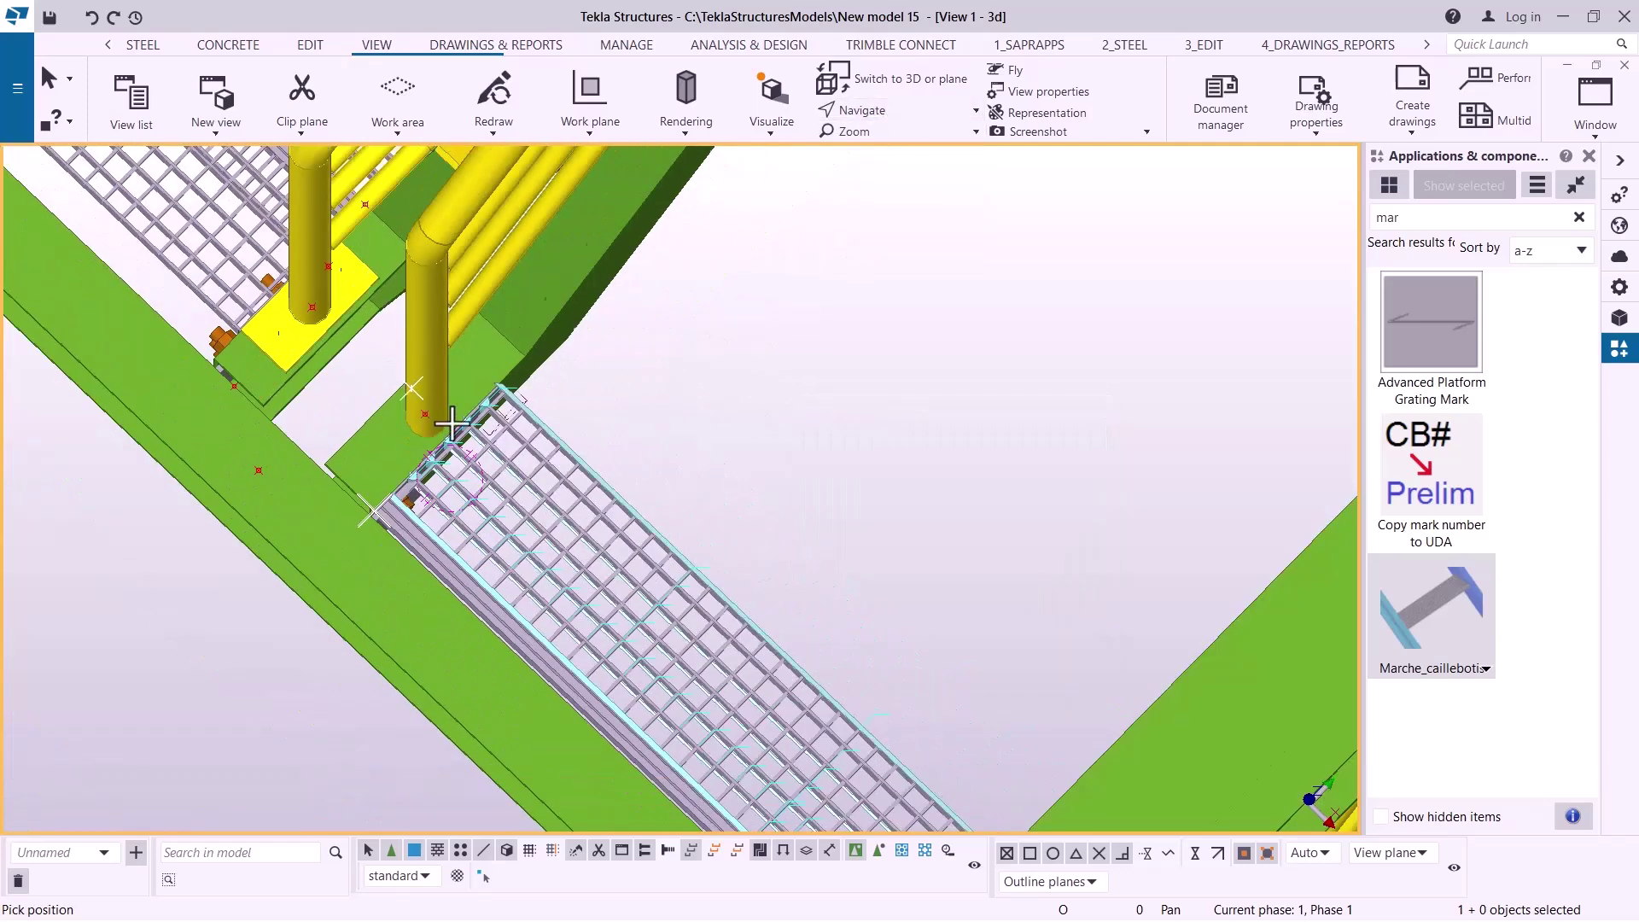
{"action": "middle_click_drag", "start_coordinate": [444, 444], "coordinate": [468, 419]}
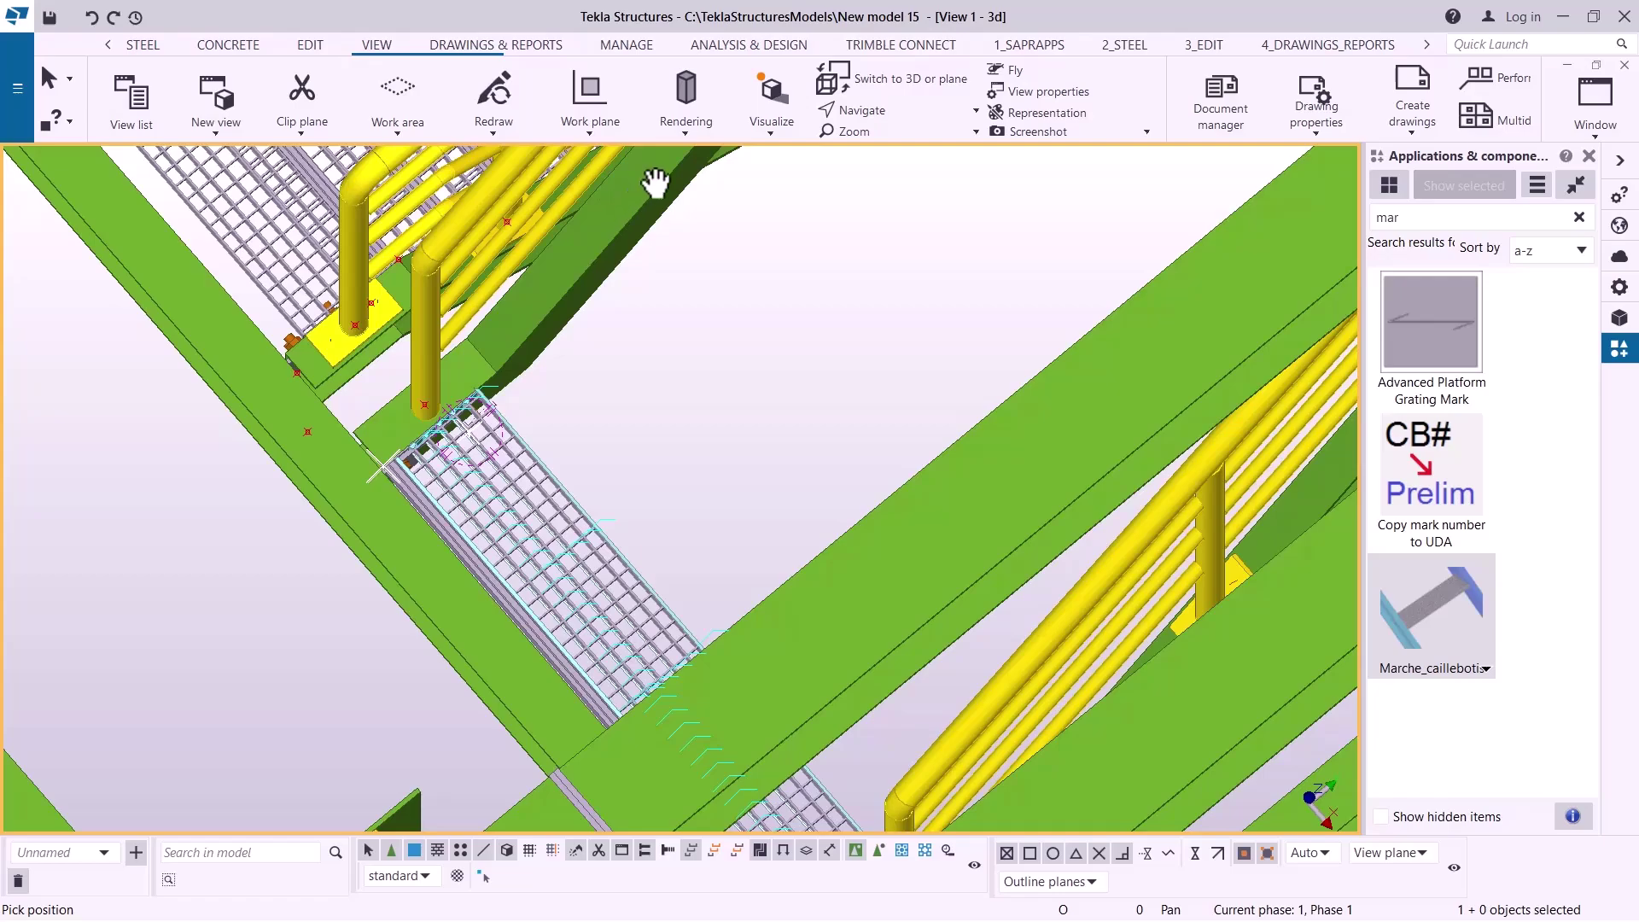
{"action": "middle_click_drag", "start_coordinate": [578, 350], "coordinate": [467, 566]}
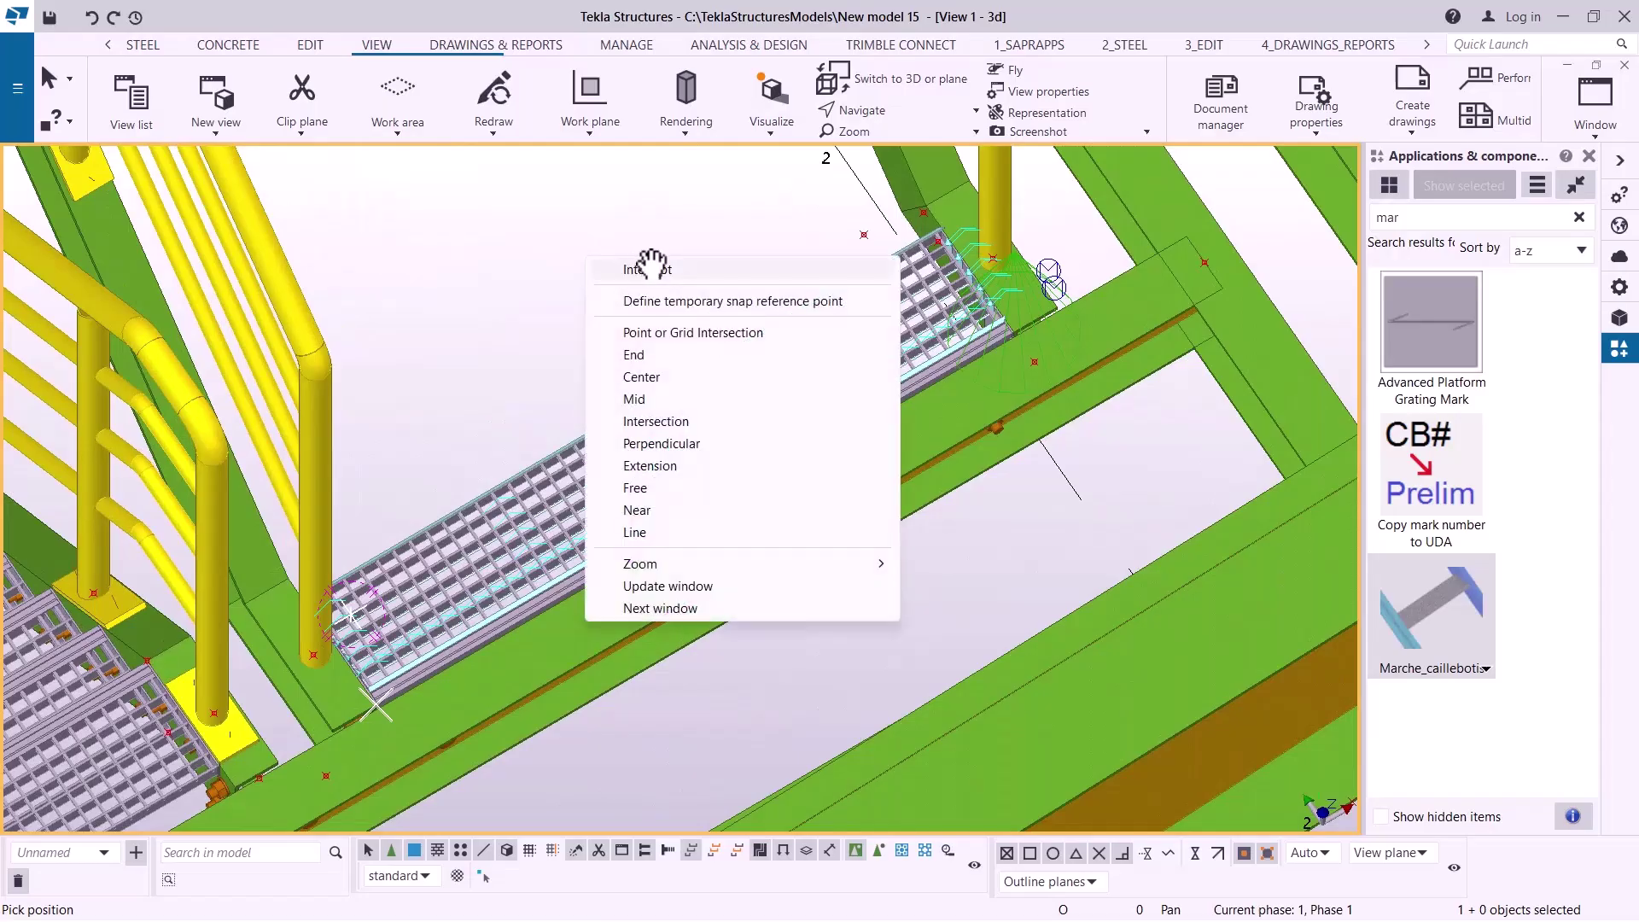
- Interrupt the pending command to begin a new Marche_caillebotis grating
{"action": "left_click", "coordinate": [647, 269]}
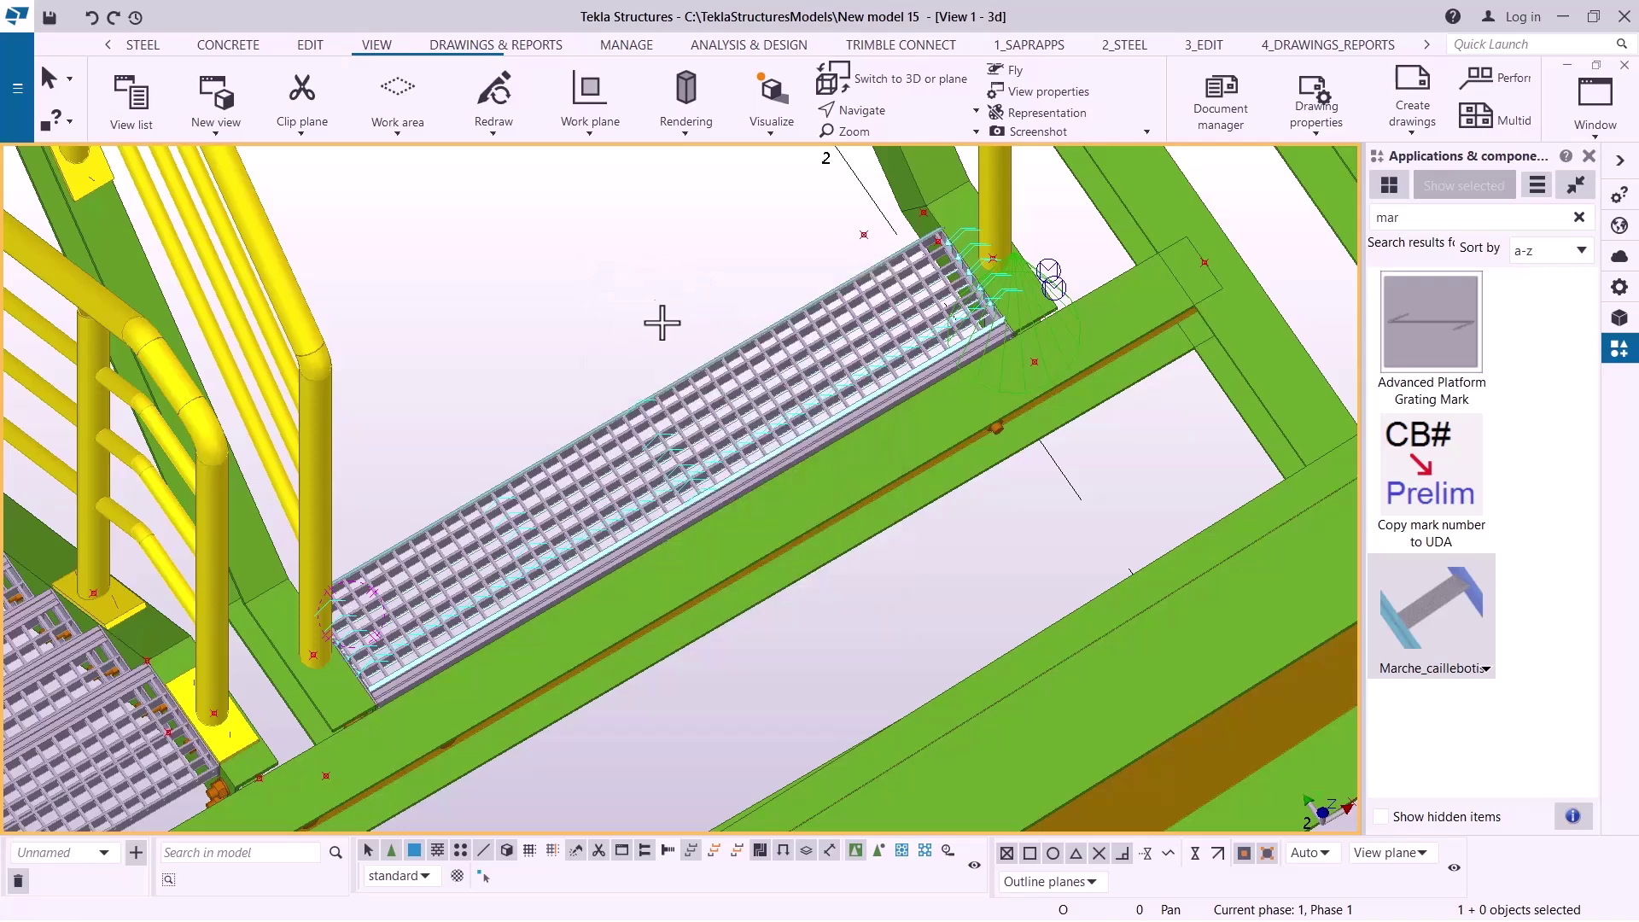
{"action": "right_click", "coordinate": [621, 290]}
{"action": "left_click", "coordinate": [674, 304]}
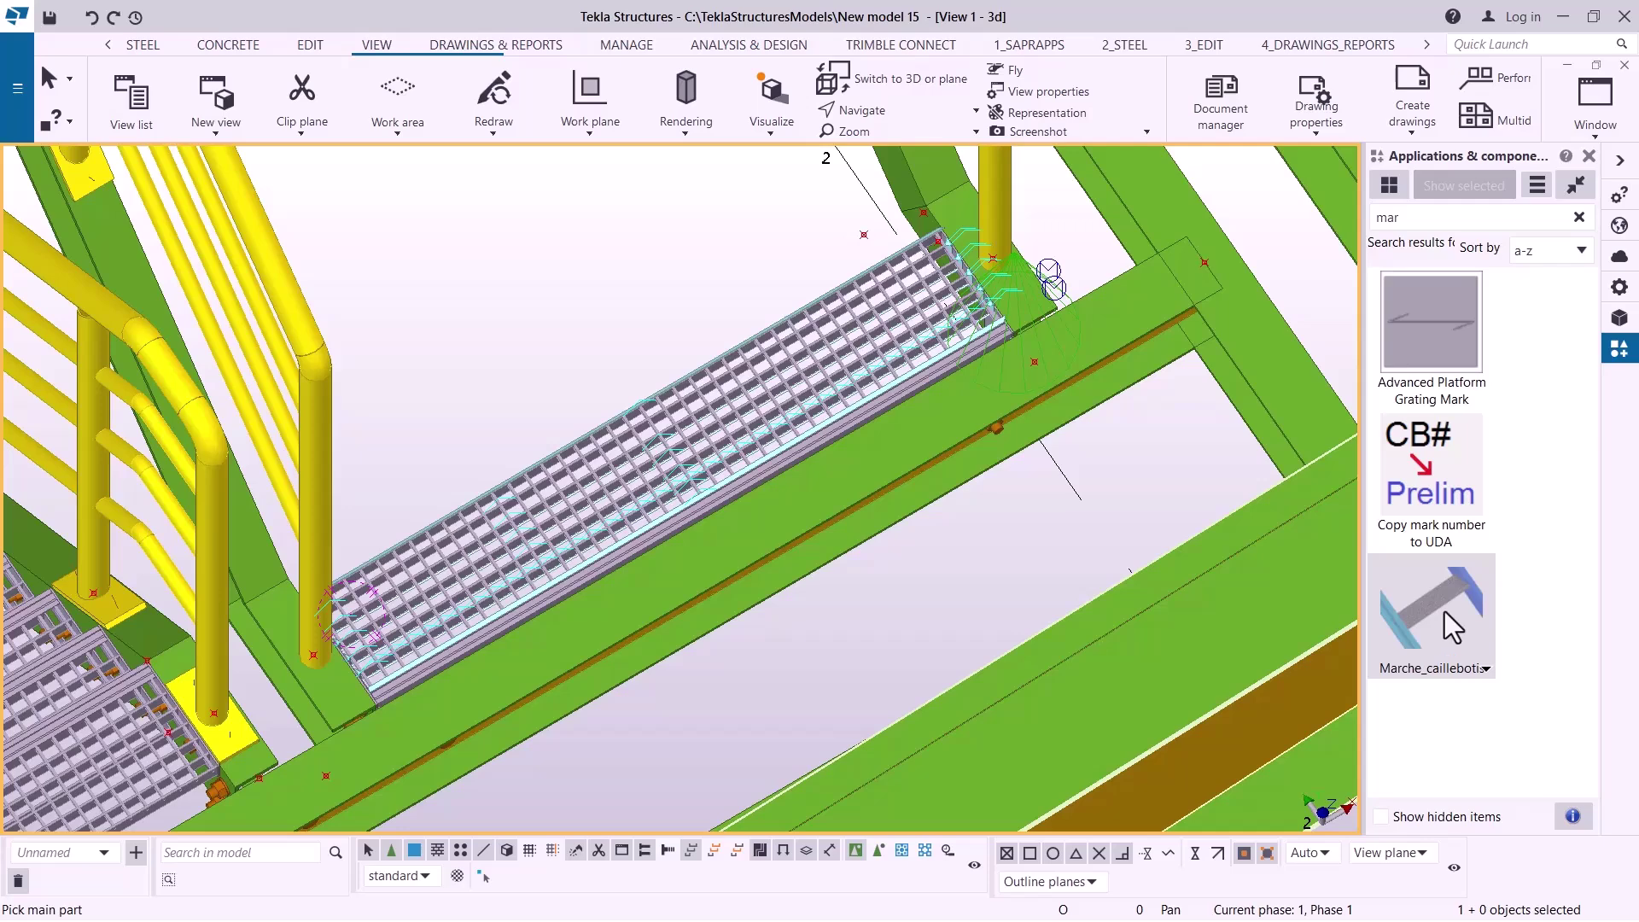
{"action": "scroll", "coordinate": [950, 226], "scroll_direction": "up", "scroll_amount": 6}
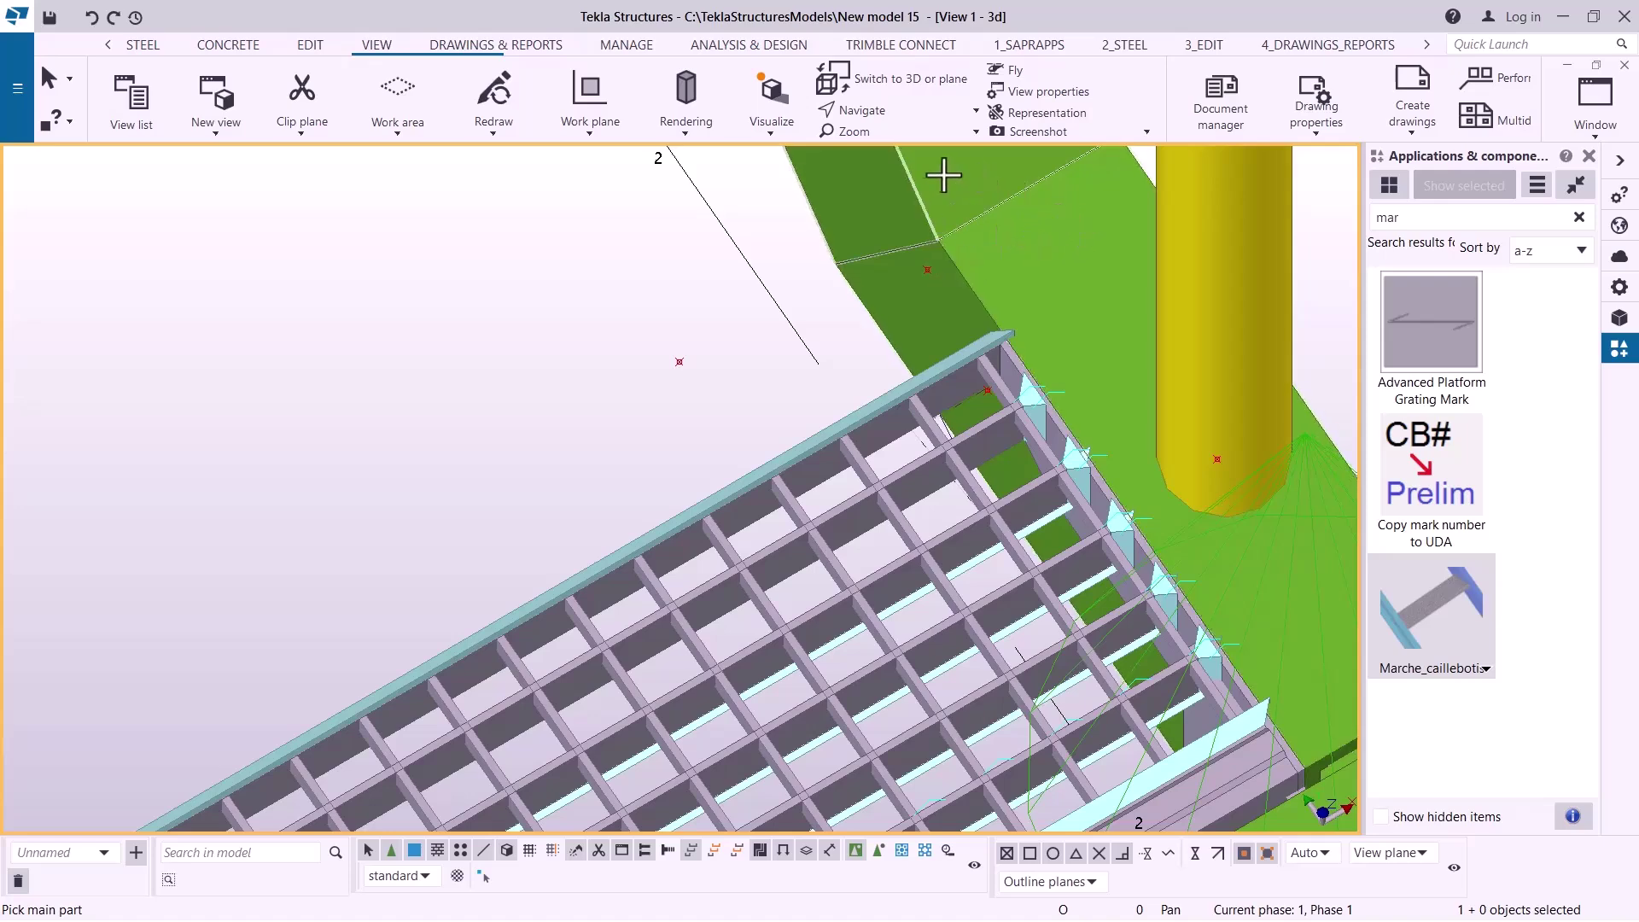
{"action": "scroll", "coordinate": [831, 478], "scroll_direction": "down", "scroll_amount": 5}
- Pick the landing grating's supporting parts and set its first corner at the existing grating end
{"action": "left_click", "coordinate": [910, 263]}
{"action": "scroll", "coordinate": [943, 258], "scroll_direction": "down", "scroll_amount": 2}
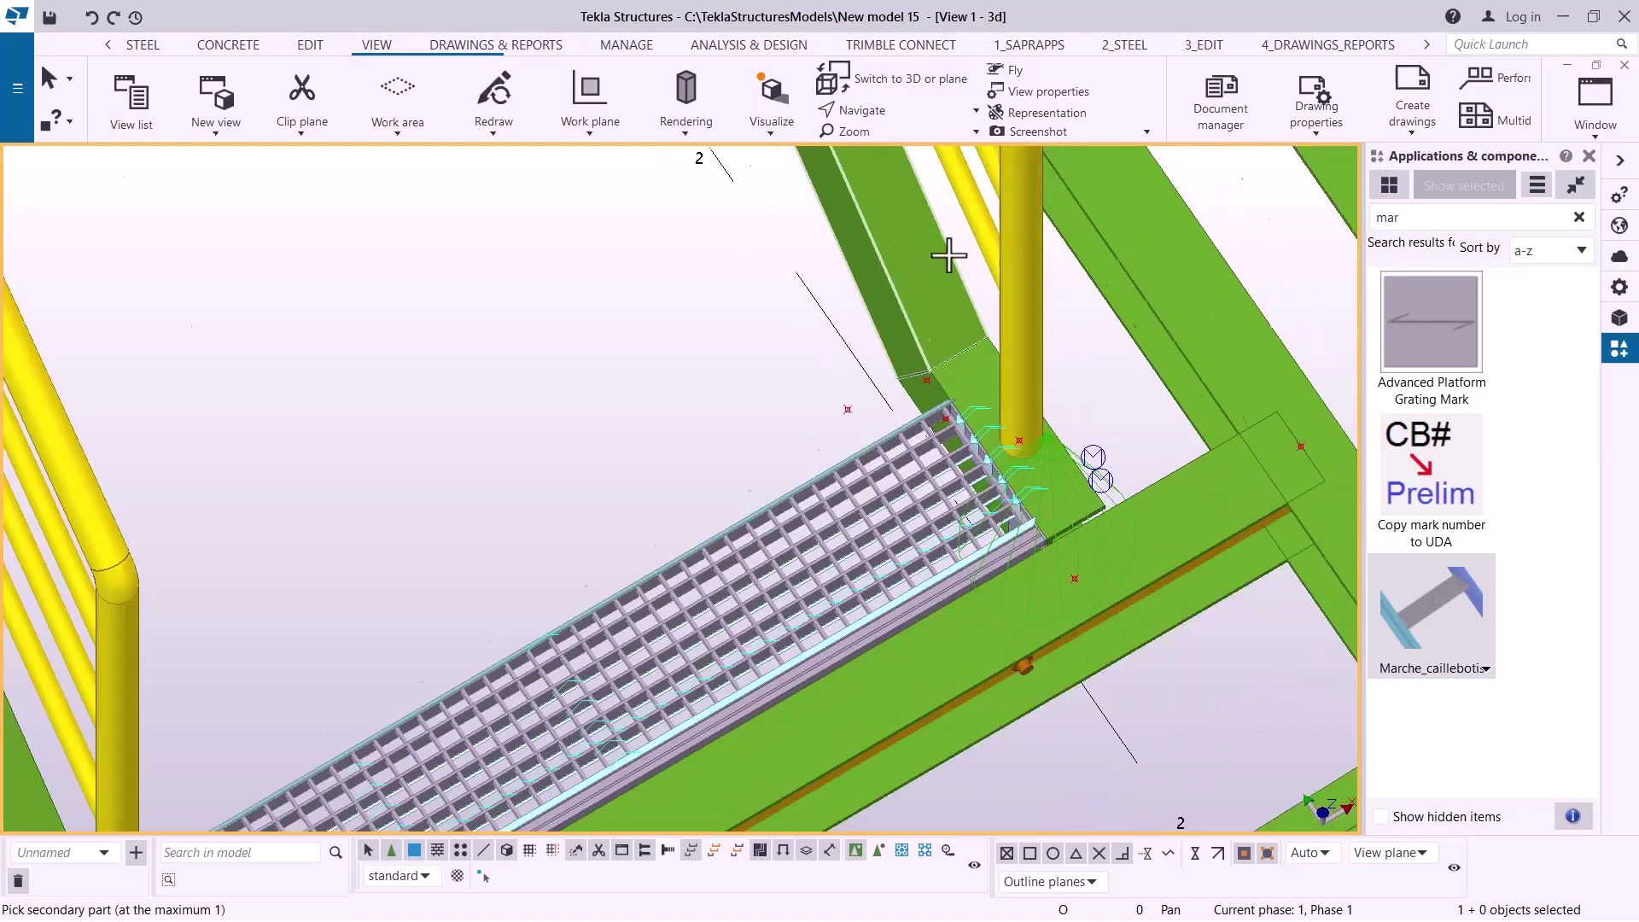
{"action": "scroll", "coordinate": [977, 256], "scroll_direction": "up", "scroll_amount": 2}
{"action": "scroll", "coordinate": [586, 348], "scroll_direction": "down", "scroll_amount": 2}
{"action": "scroll", "coordinate": [479, 322], "scroll_direction": "up", "scroll_amount": 4}
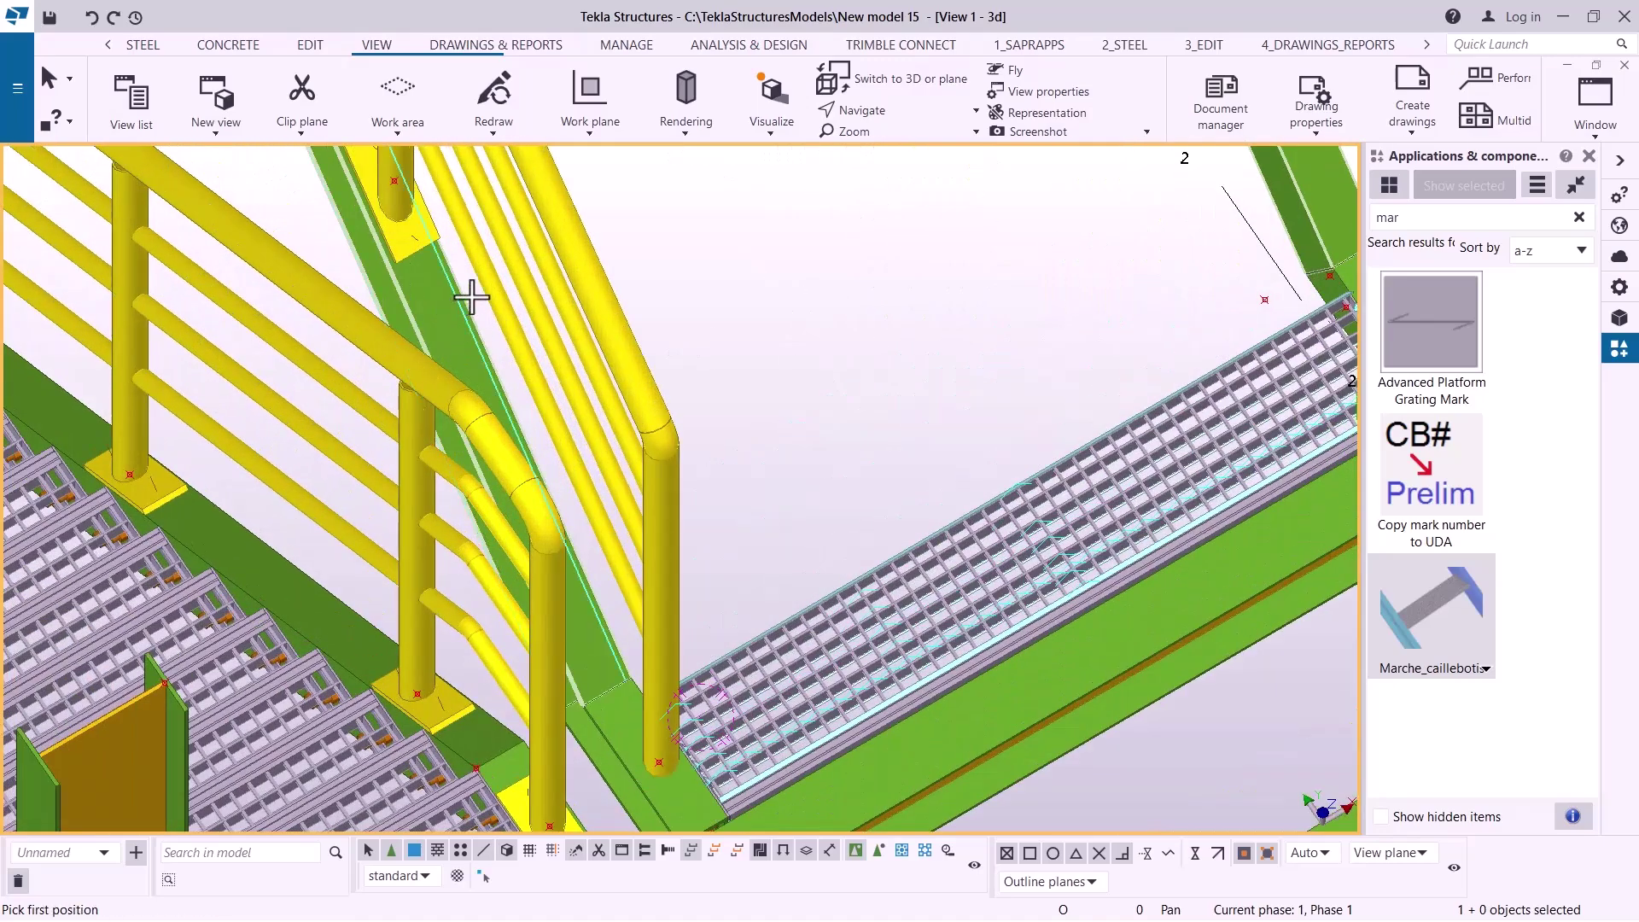
{"action": "scroll", "coordinate": [475, 322], "scroll_direction": "down", "scroll_amount": 2}
{"action": "scroll", "coordinate": [976, 256], "scroll_direction": "up", "scroll_amount": 5}
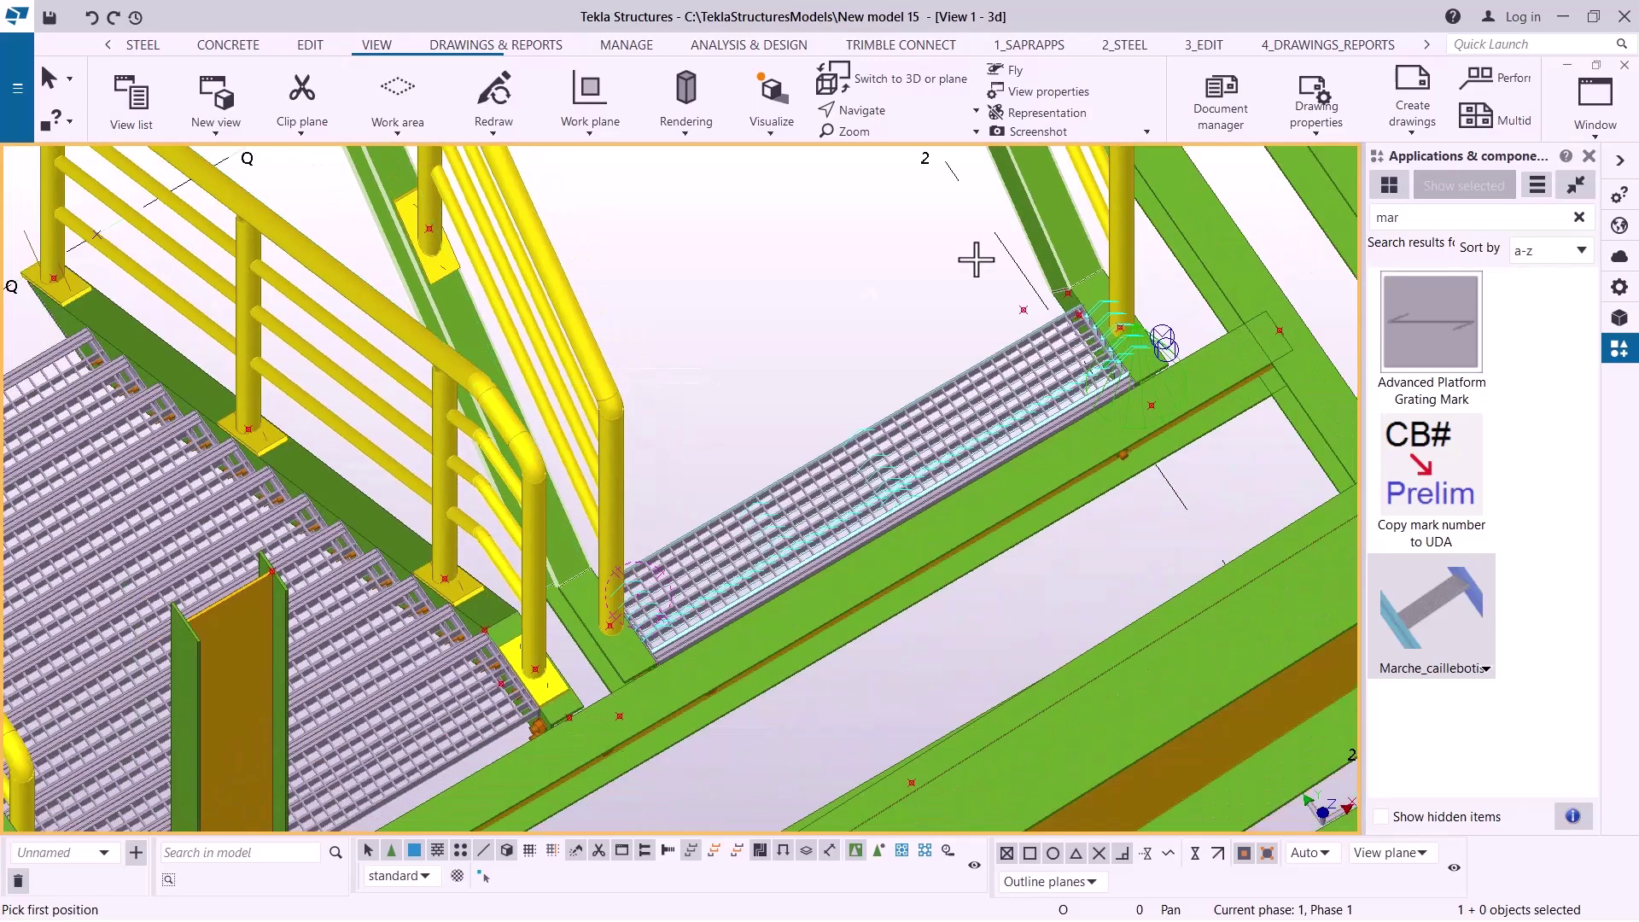
{"action": "scroll", "coordinate": [1147, 288], "scroll_direction": "up", "scroll_amount": 1}
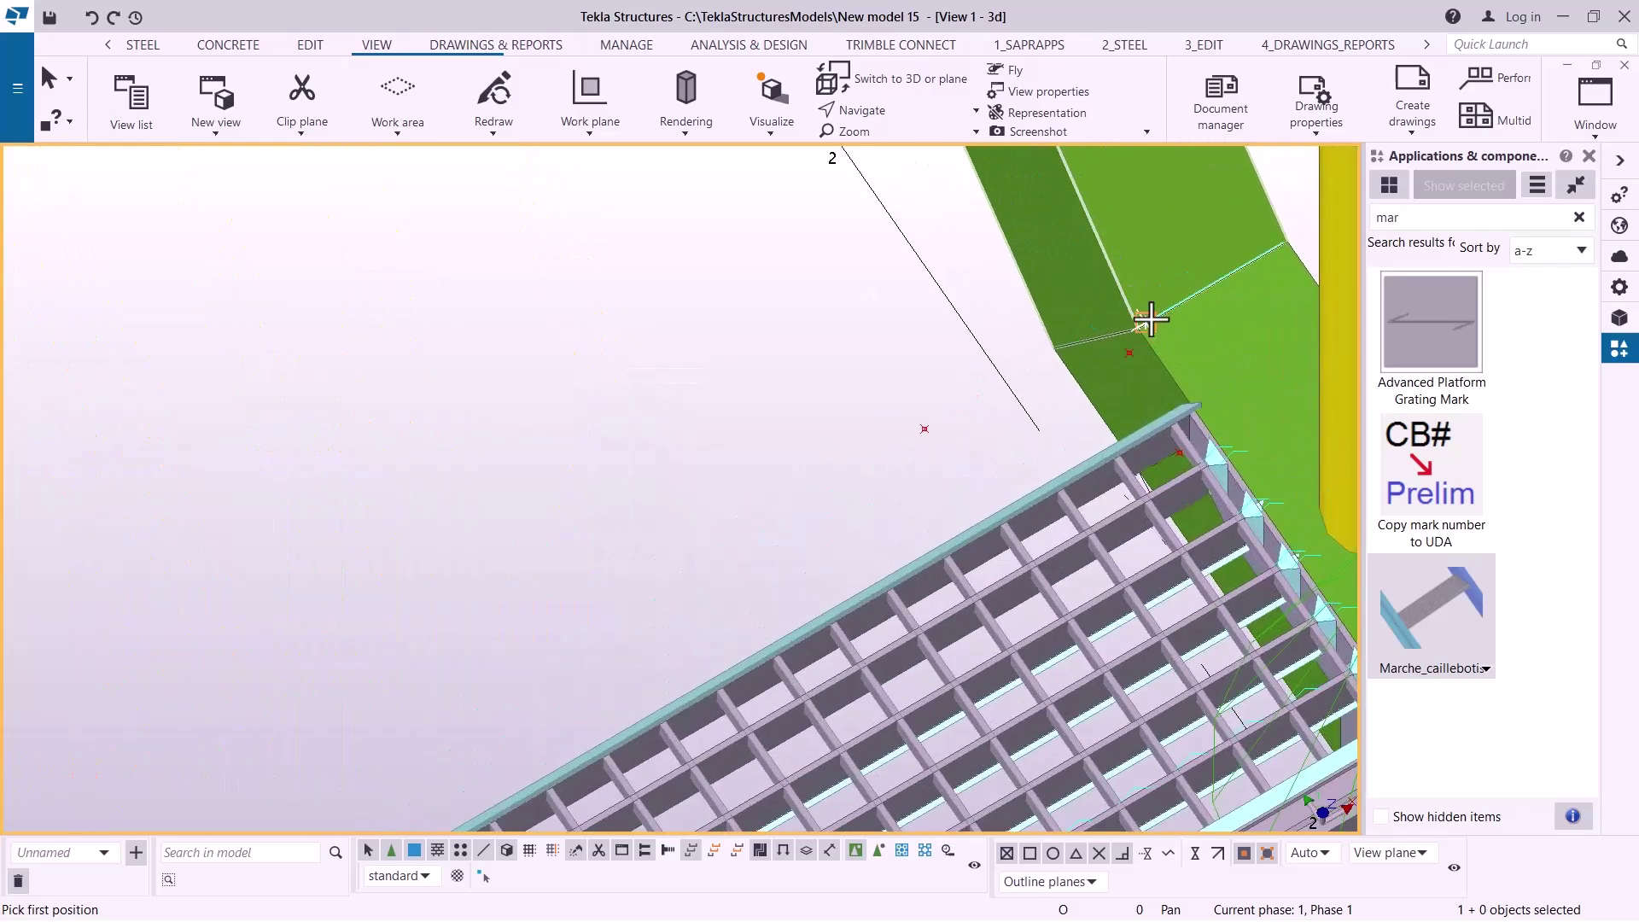
{"action": "left_click", "coordinate": [1136, 335]}
{"action": "scroll", "coordinate": [1144, 325], "scroll_direction": "down", "scroll_amount": 6}
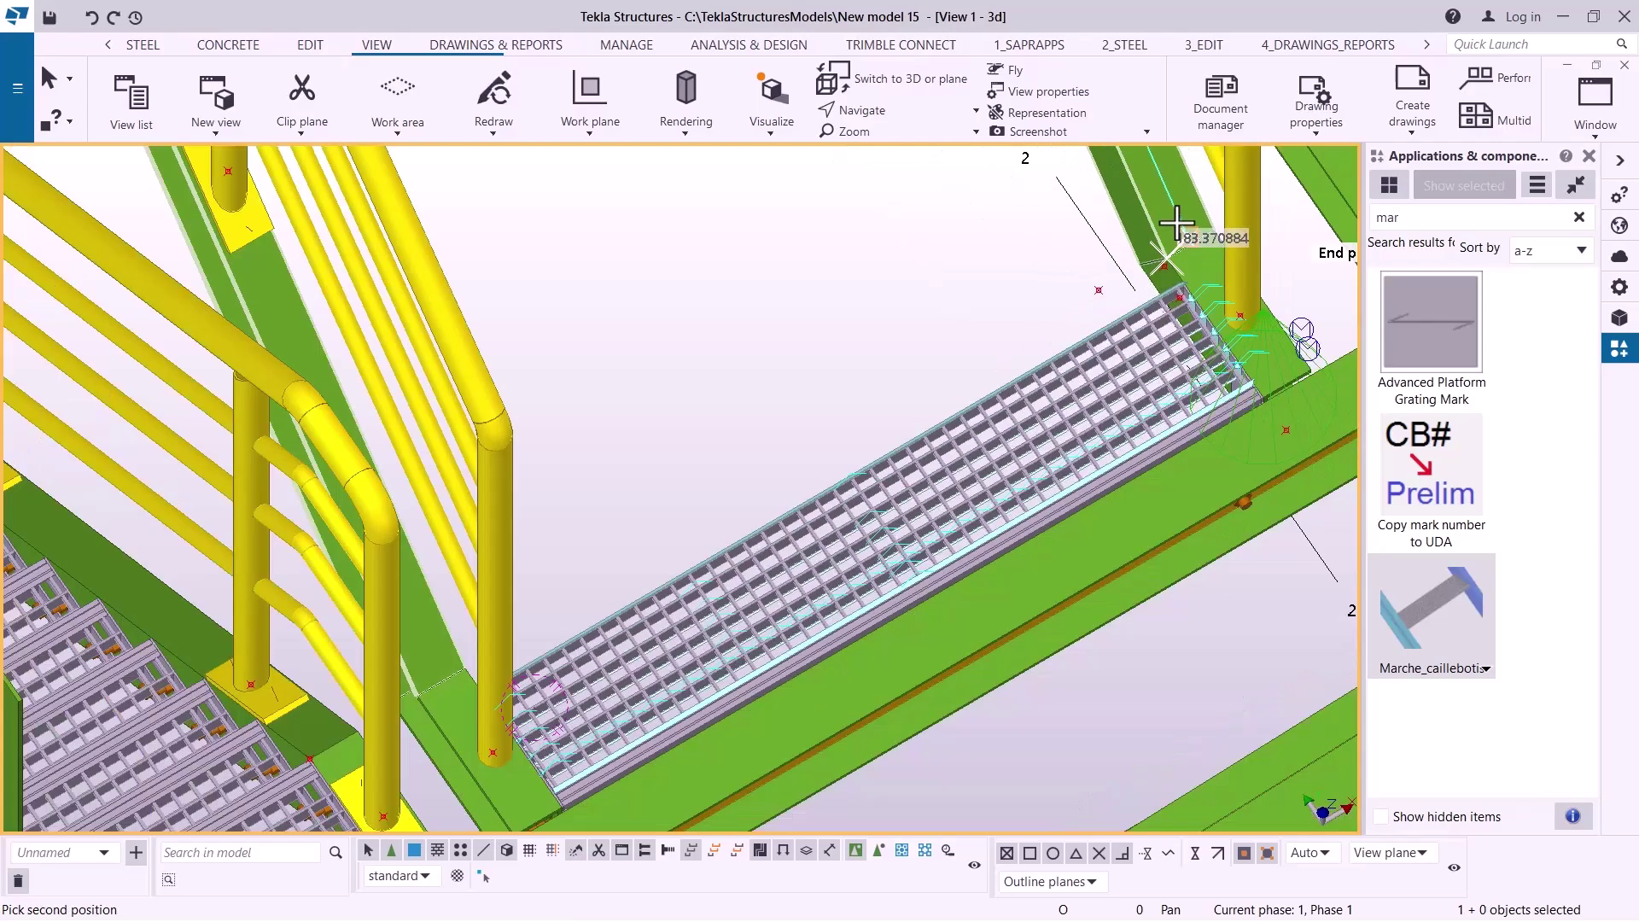
{"action": "scroll", "coordinate": [796, 467], "scroll_direction": "up", "scroll_amount": 3}
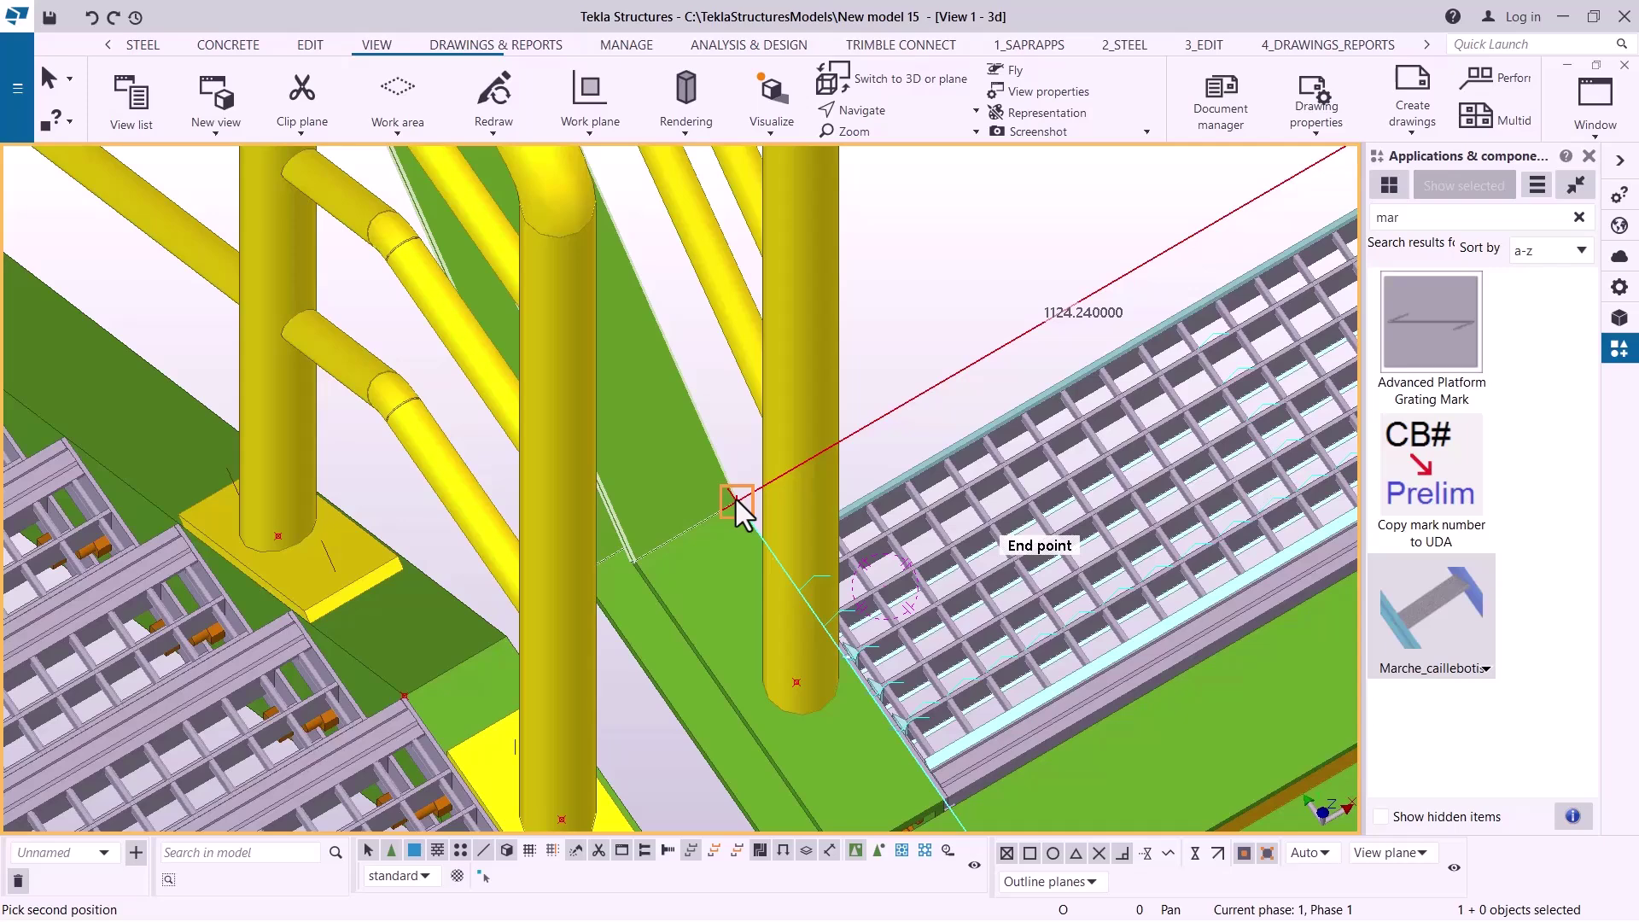
- Set the second position to create the landing grating, then centre the view on it
{"action": "left_click", "coordinate": [735, 500]}
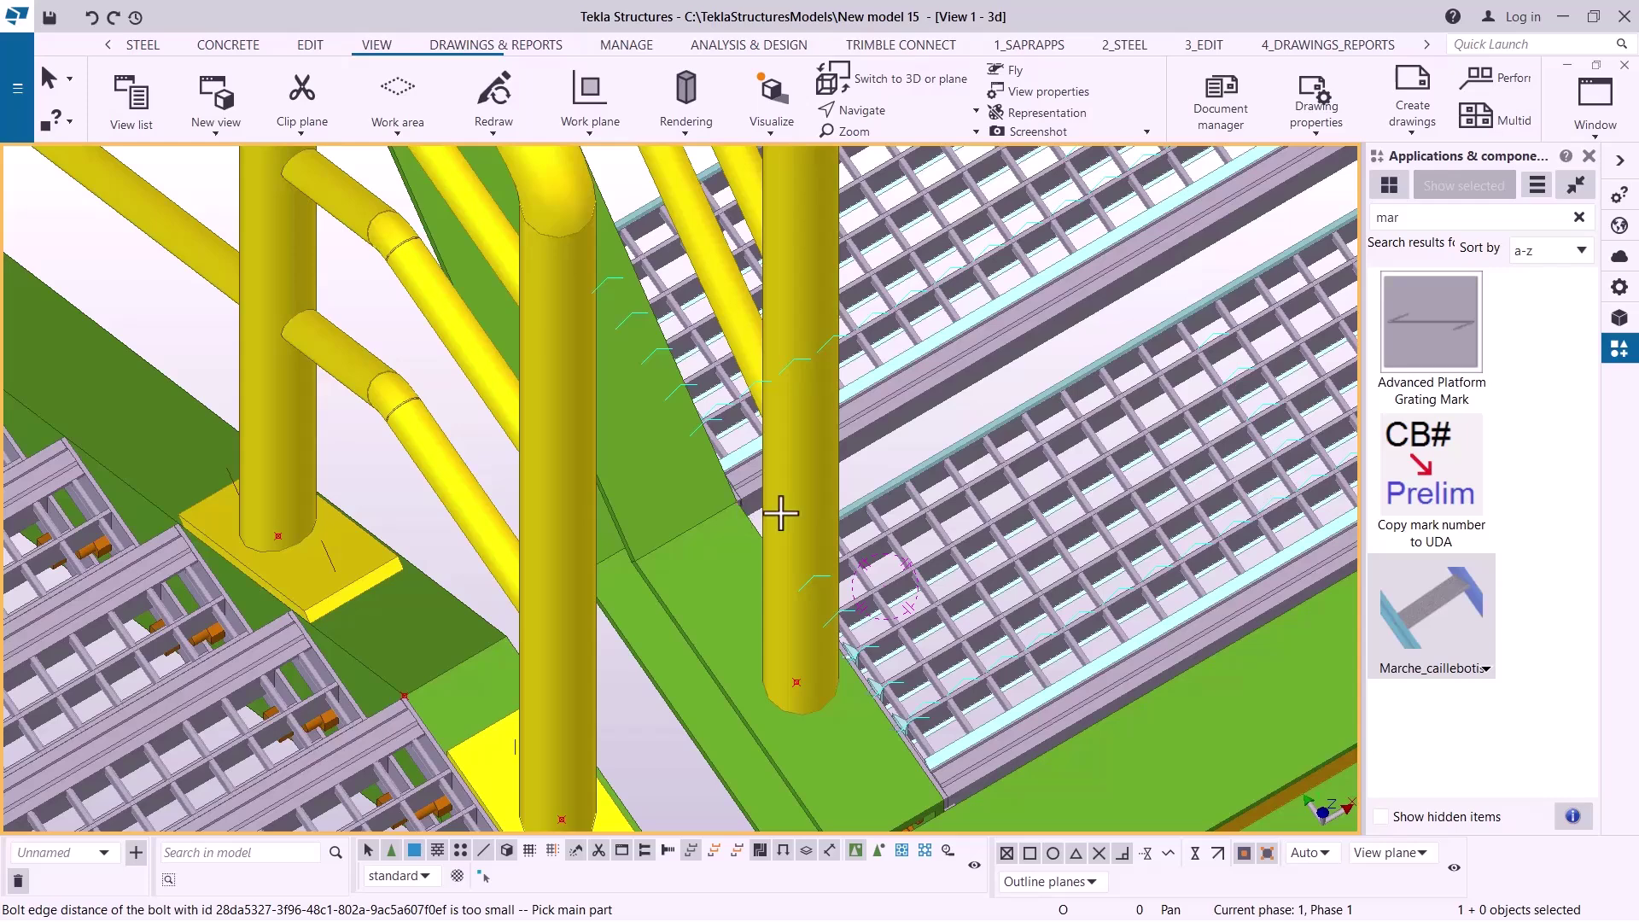
{"action": "left_click", "coordinate": [962, 110]}
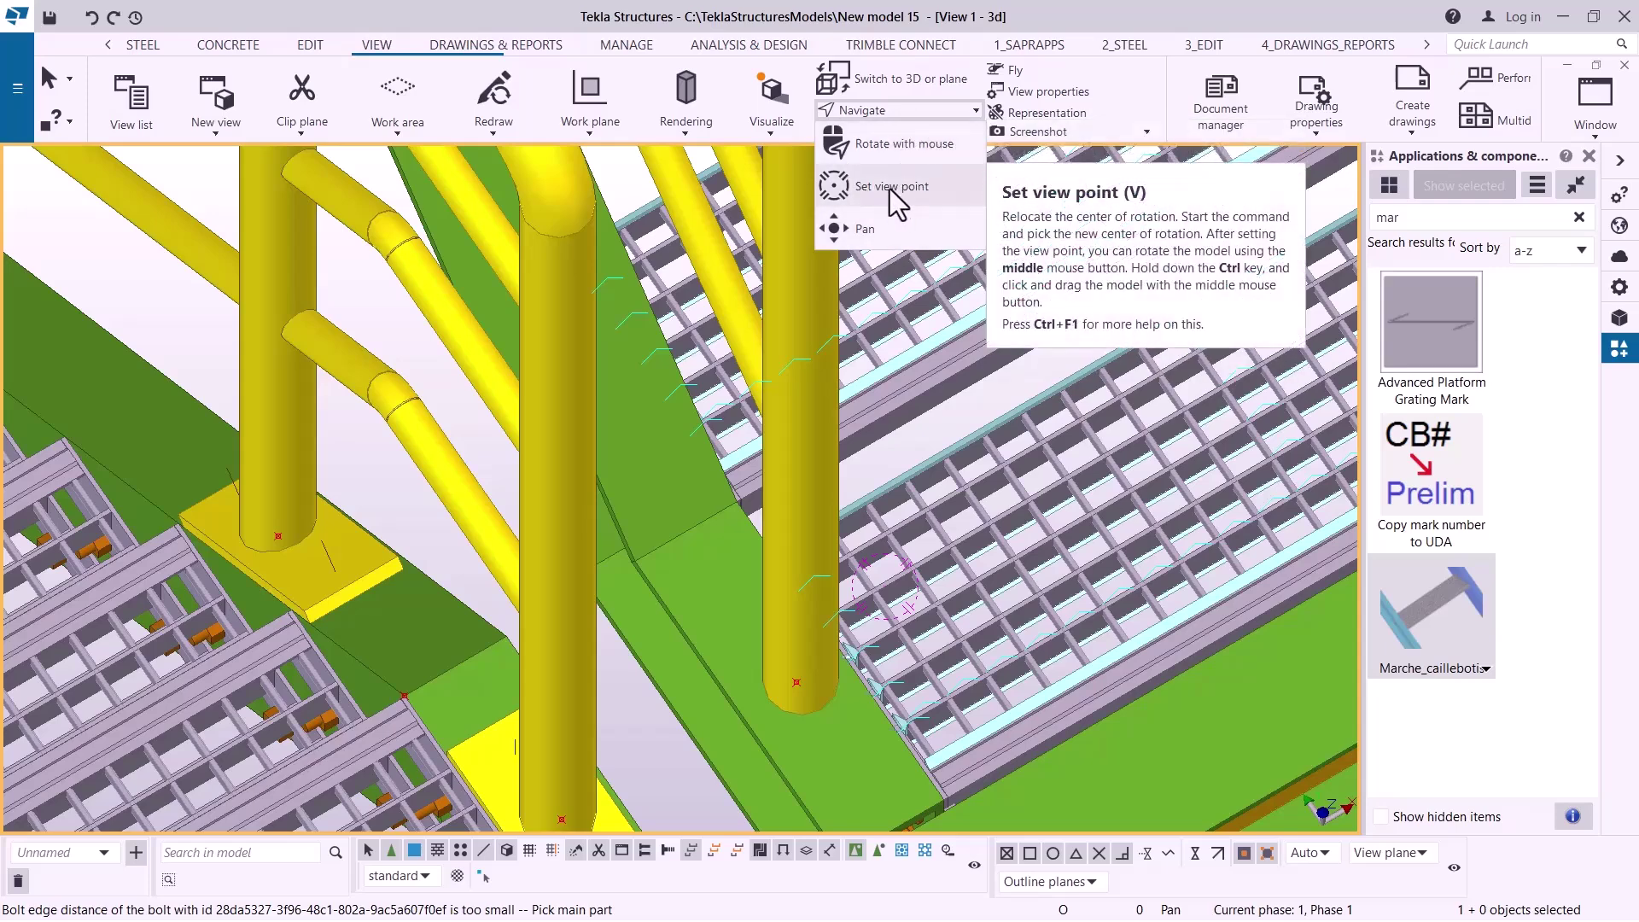
{"action": "left_click", "coordinate": [914, 137]}
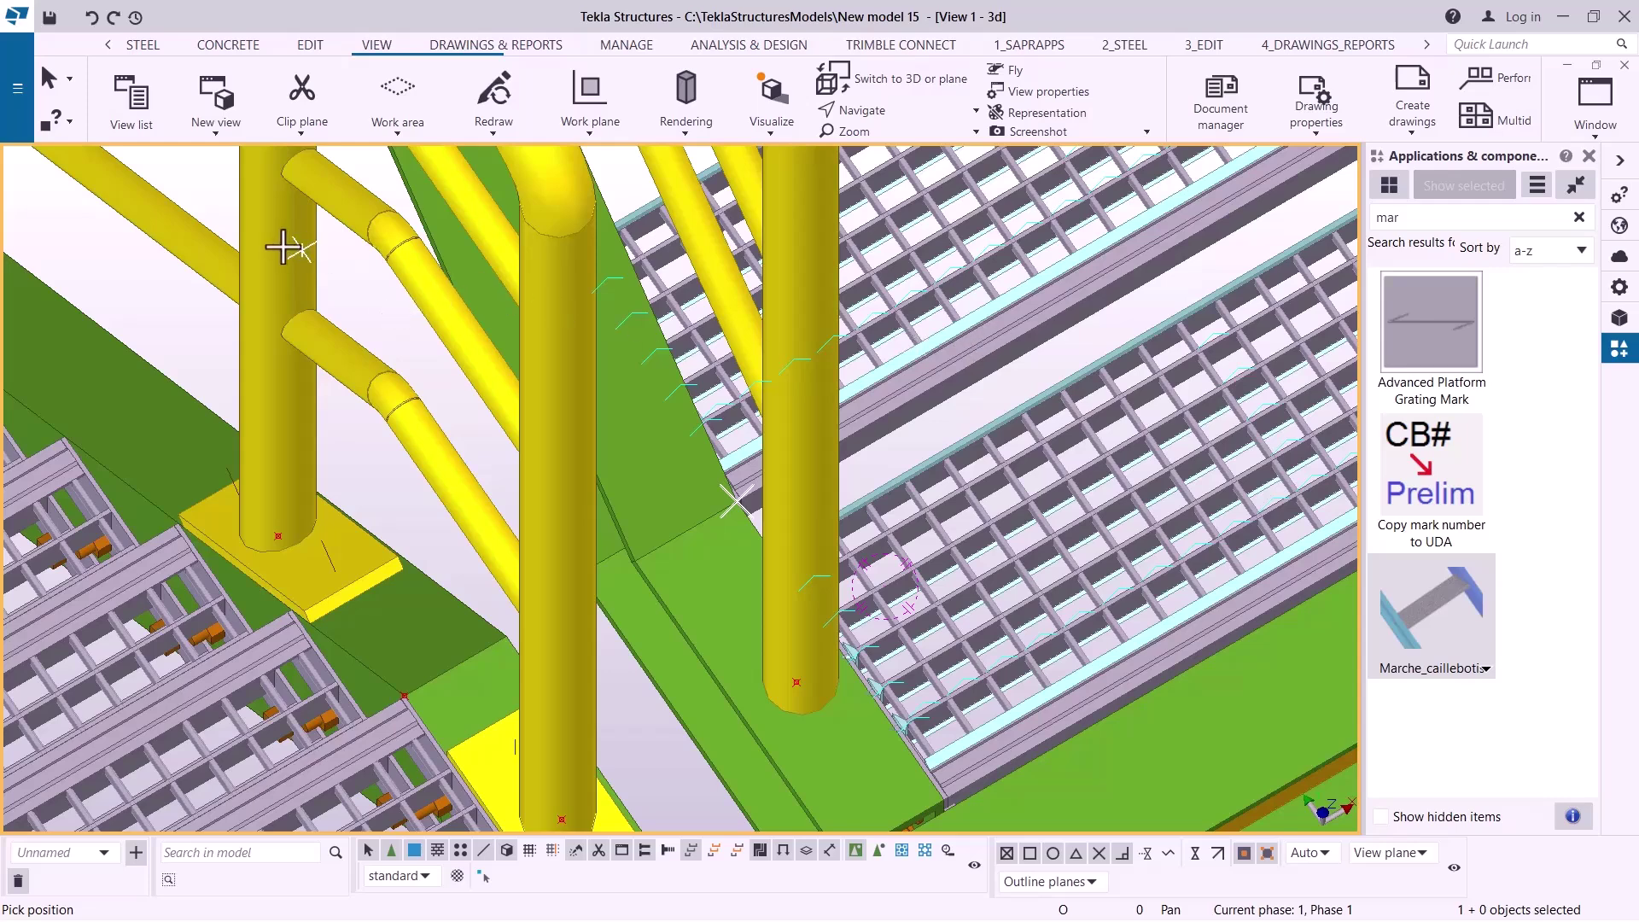
{"action": "left_click", "coordinate": [979, 343]}
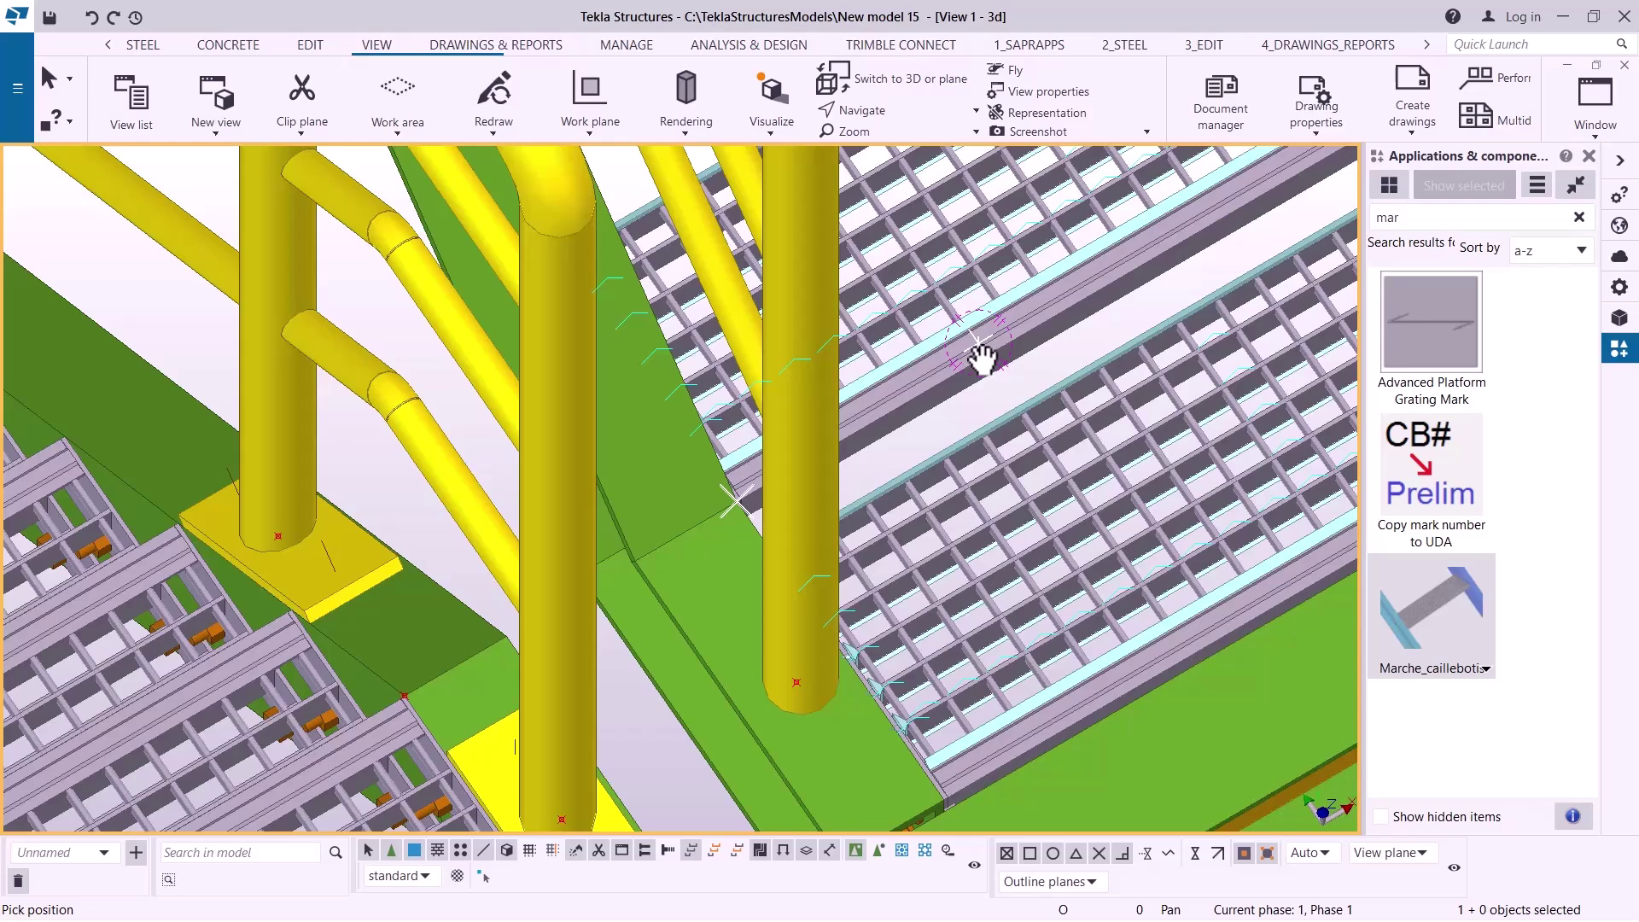
{"action": "middle_click_drag", "start_coordinate": [973, 344], "coordinate": [791, 399]}
{"action": "scroll", "coordinate": [790, 400], "scroll_direction": "up", "scroll_amount": 8}
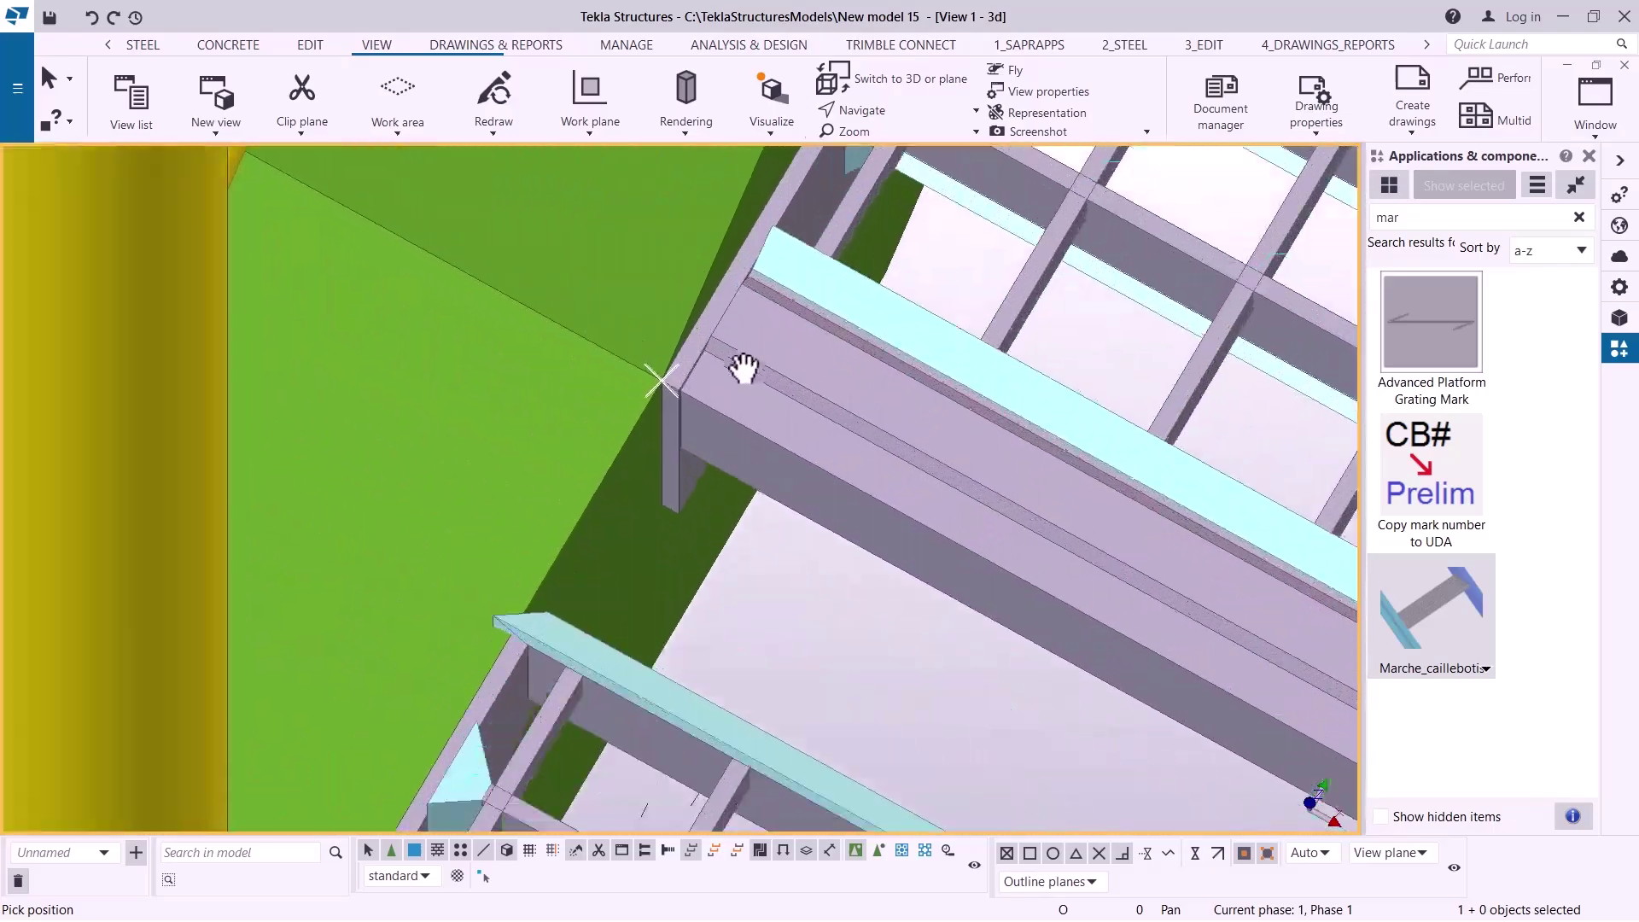
- Orbit around the beam corner to inspect where the grating edge meets the landing beam
{"action": "left_click", "coordinate": [884, 112]}
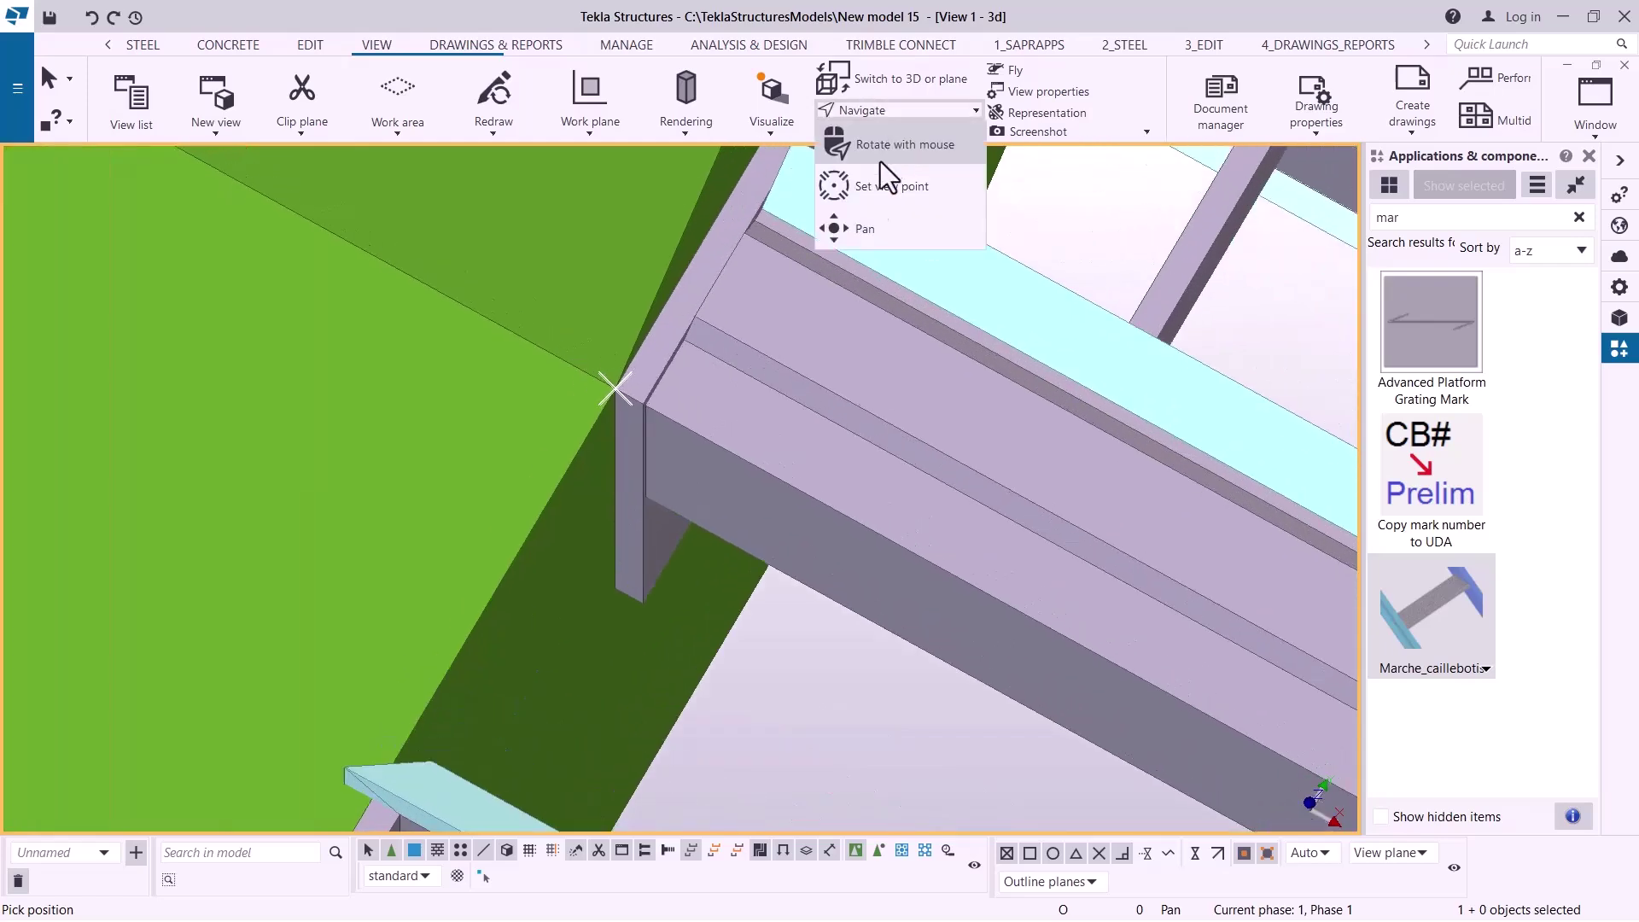
{"action": "left_click", "coordinate": [879, 163]}
{"action": "left_click", "coordinate": [866, 420]}
{"action": "mouse_move", "coordinate": [888, 375]}
{"action": "middle_mouse_down"}
{"action": "mouse_move", "coordinate": [852, 285]}
{"action": "mouse_move", "coordinate": [763, 170]}
{"action": "mouse_move", "coordinate": [732, 234]}
{"action": "middle_mouse_up"}
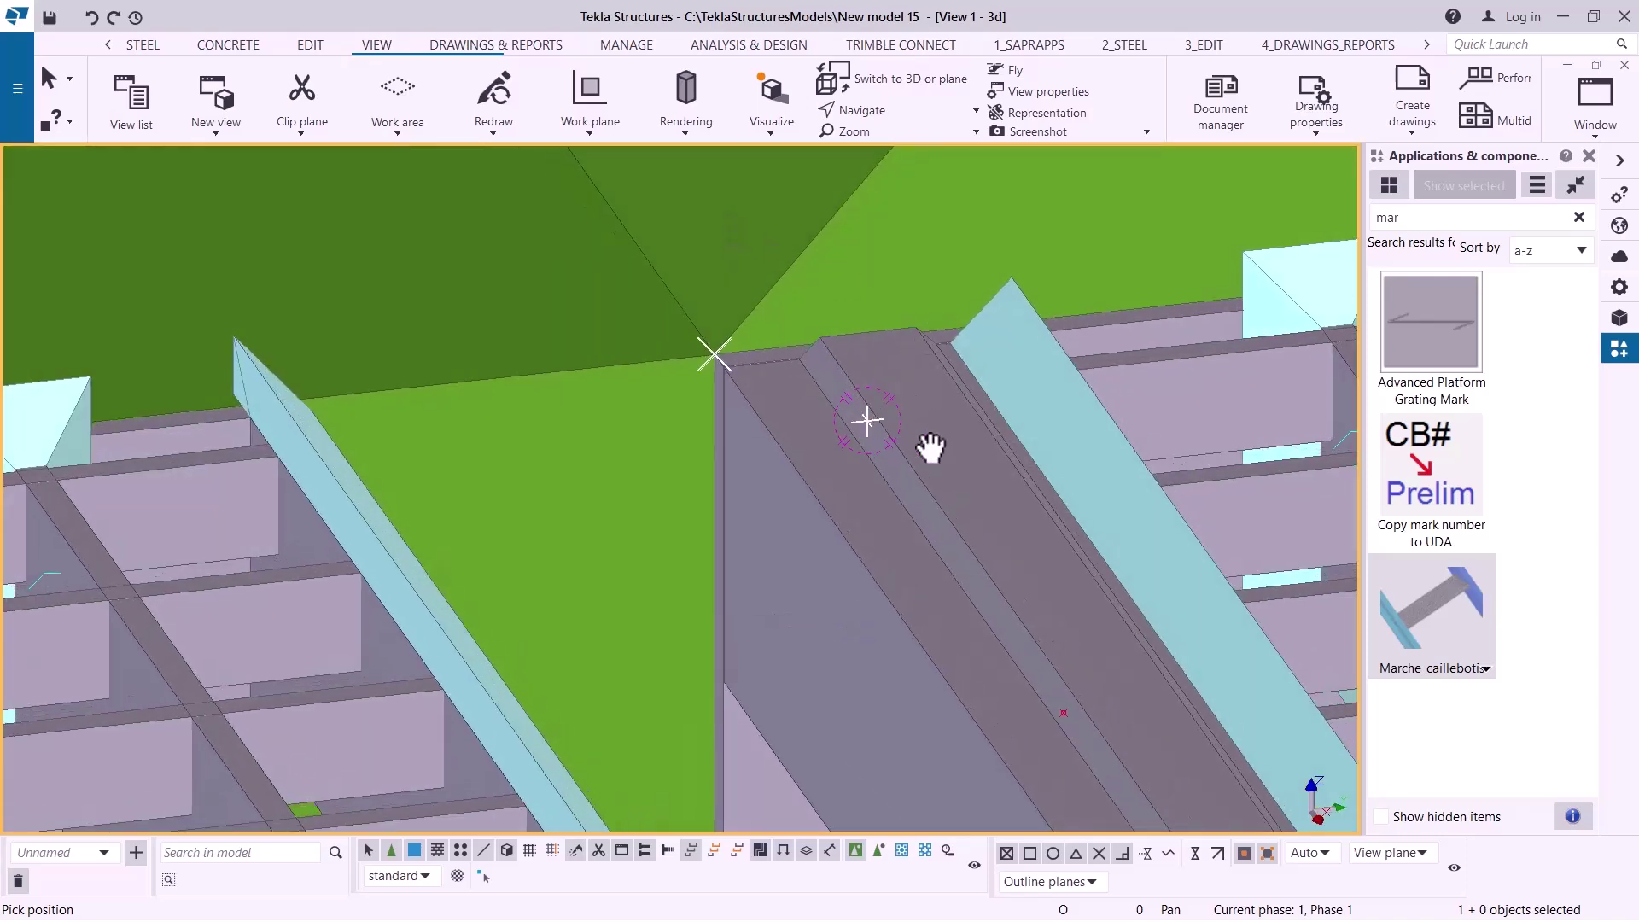
{"action": "mouse_move", "coordinate": [930, 446]}
{"action": "middle_mouse_down"}
{"action": "mouse_move", "coordinate": [1024, 629]}
{"action": "mouse_move", "coordinate": [731, 556]}
{"action": "mouse_move", "coordinate": [860, 523]}
{"action": "mouse_move", "coordinate": [878, 475]}
{"action": "mouse_move", "coordinate": [702, 542]}
{"action": "mouse_move", "coordinate": [882, 468]}
{"action": "mouse_move", "coordinate": [899, 483]}
{"action": "mouse_move", "coordinate": [704, 169]}
{"action": "middle_mouse_up"}
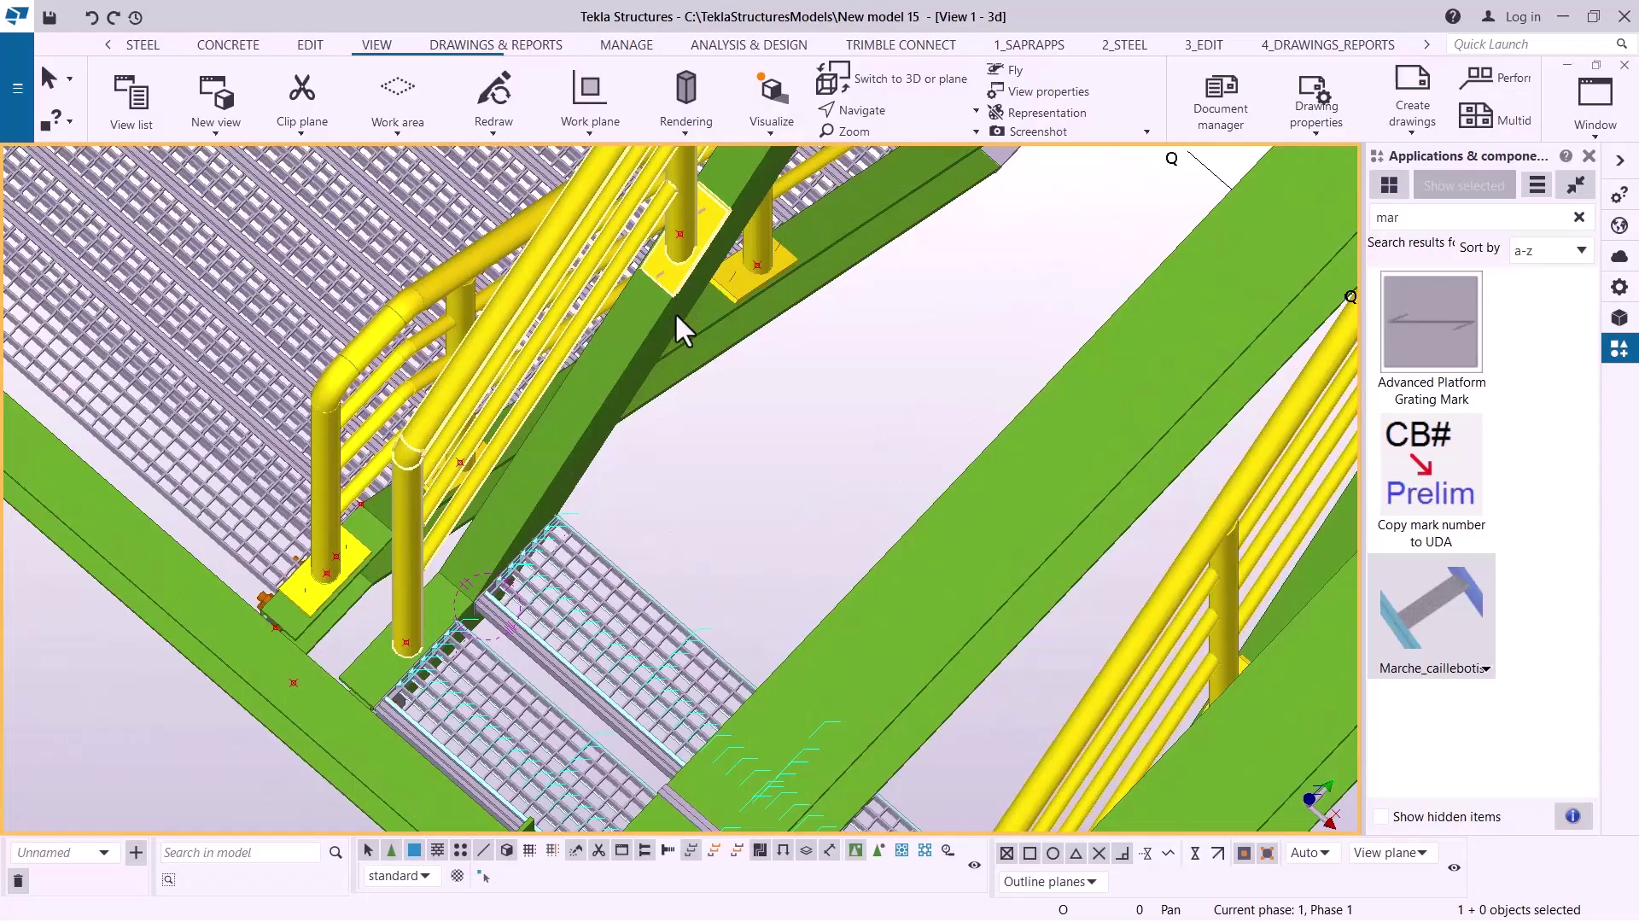
{"action": "scroll", "coordinate": [601, 384], "scroll_direction": "up", "scroll_amount": 3}
{"action": "scroll", "coordinate": [601, 383], "scroll_direction": "up", "scroll_amount": 2}
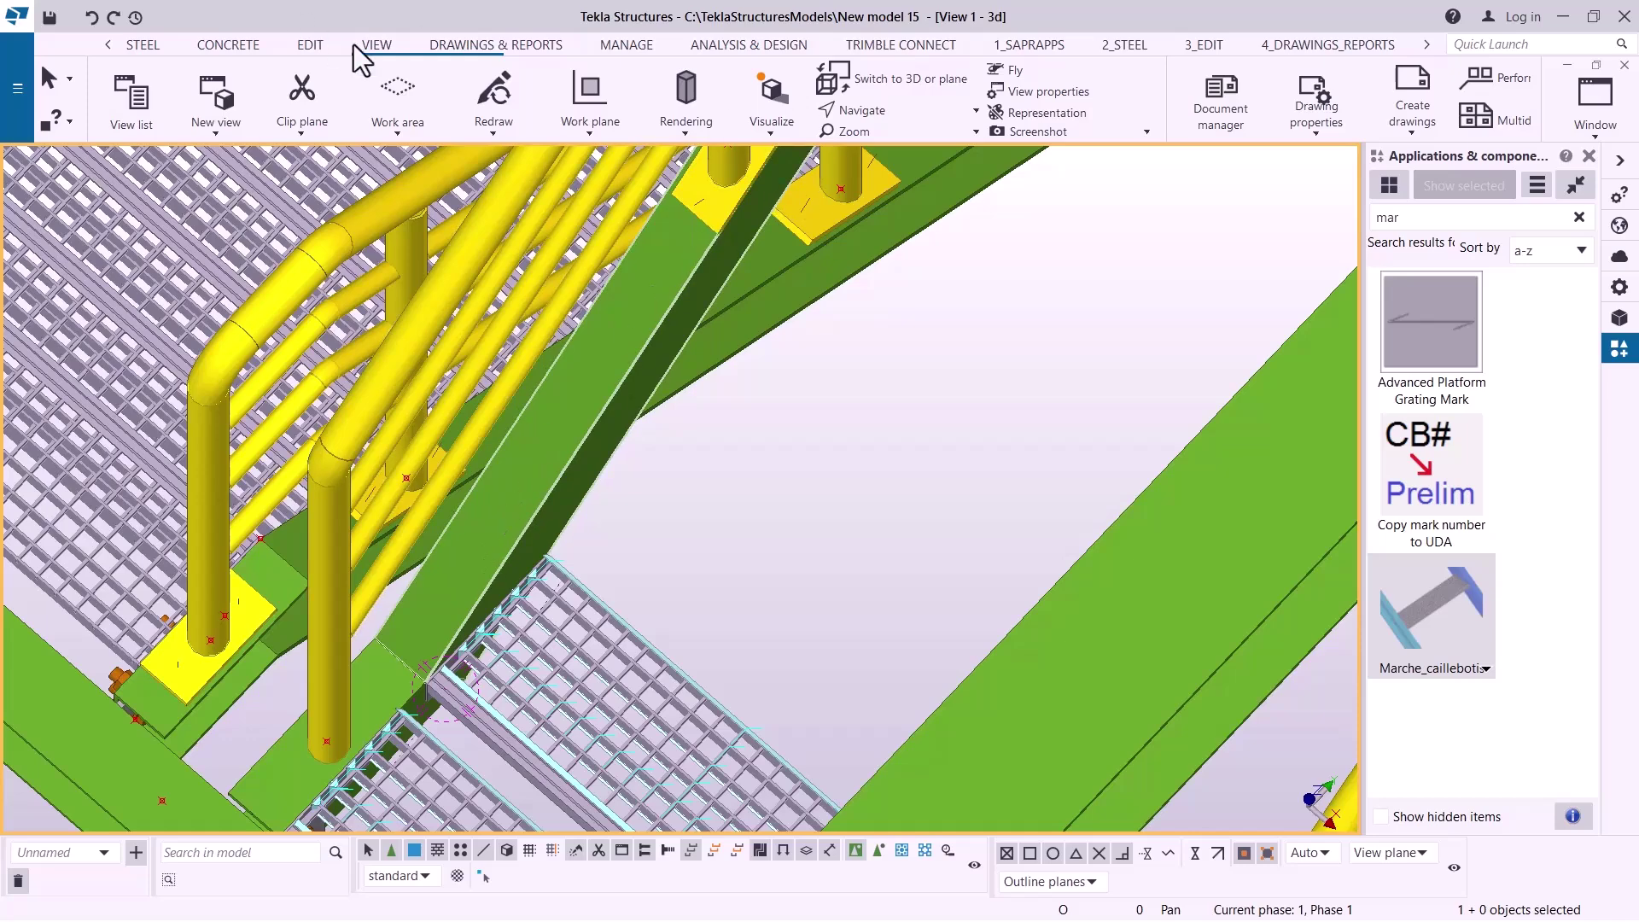
- Start the Work plane tool from the View tab, then interrupt it
{"action": "left_click", "coordinate": [377, 52]}
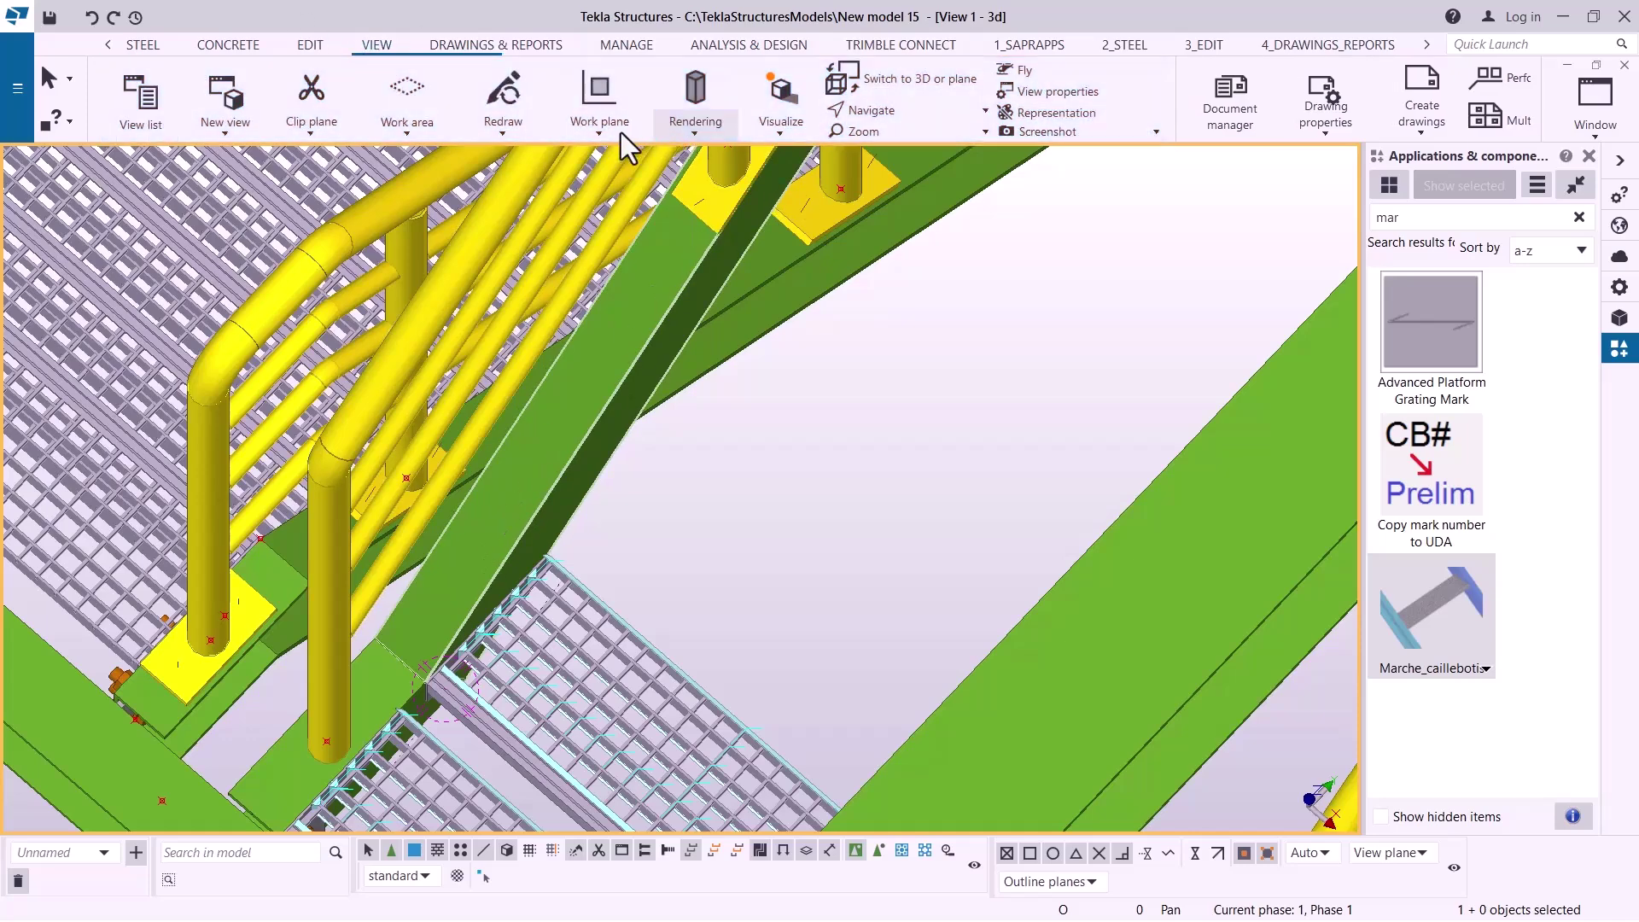
{"action": "left_click", "coordinate": [591, 135]}
{"action": "left_click", "coordinate": [624, 189]}
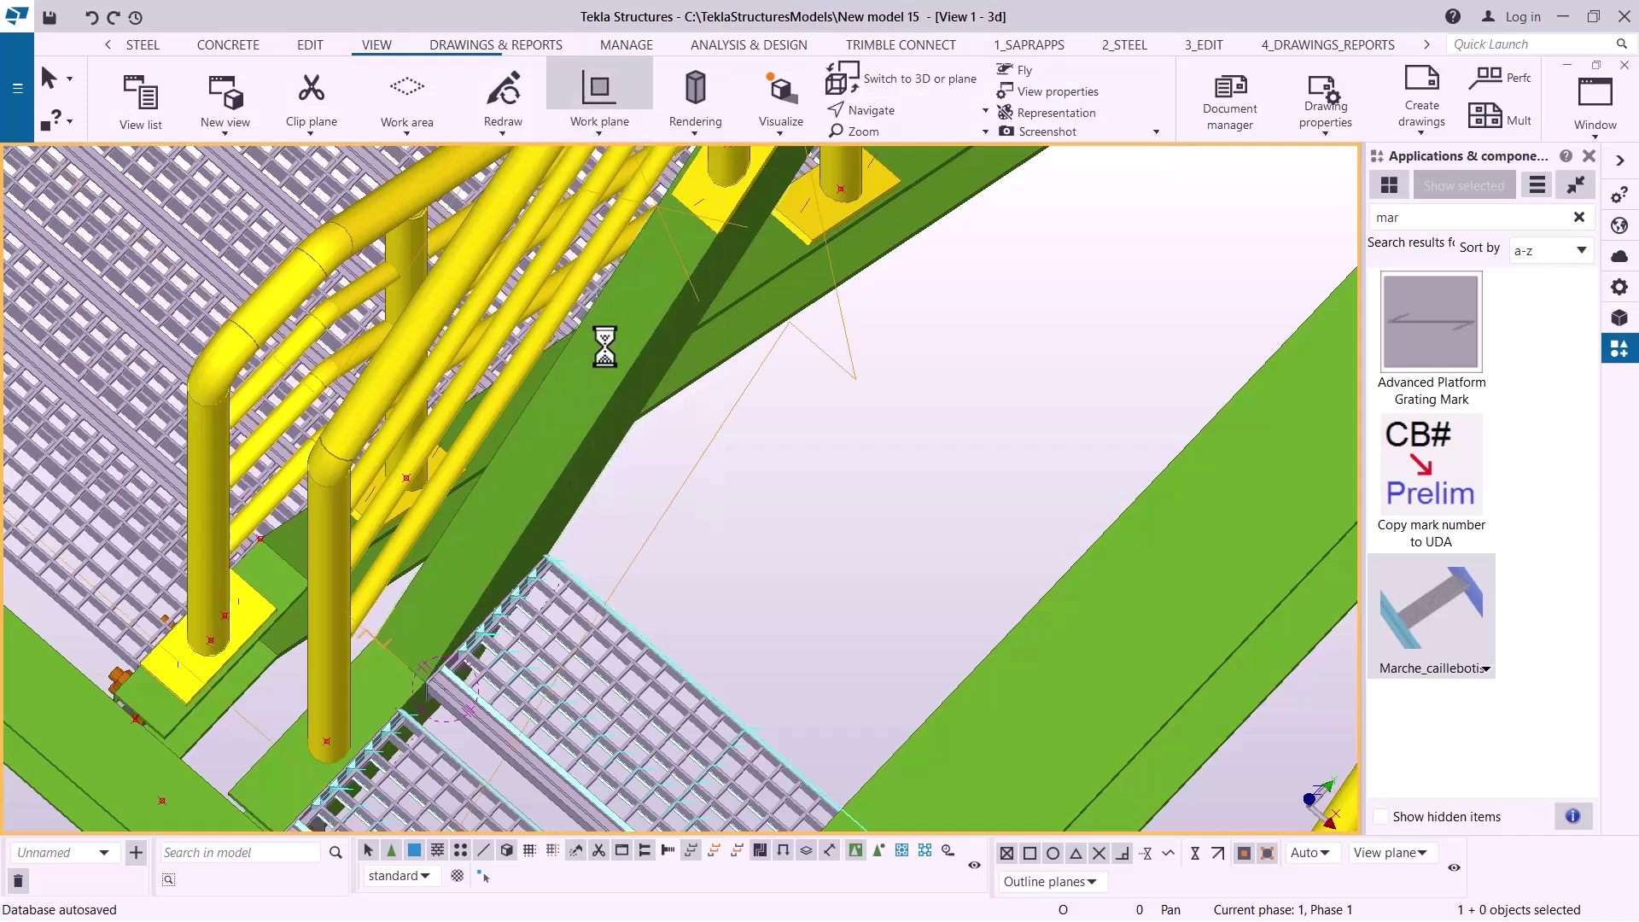
{"action": "right_click", "coordinate": [968, 290]}
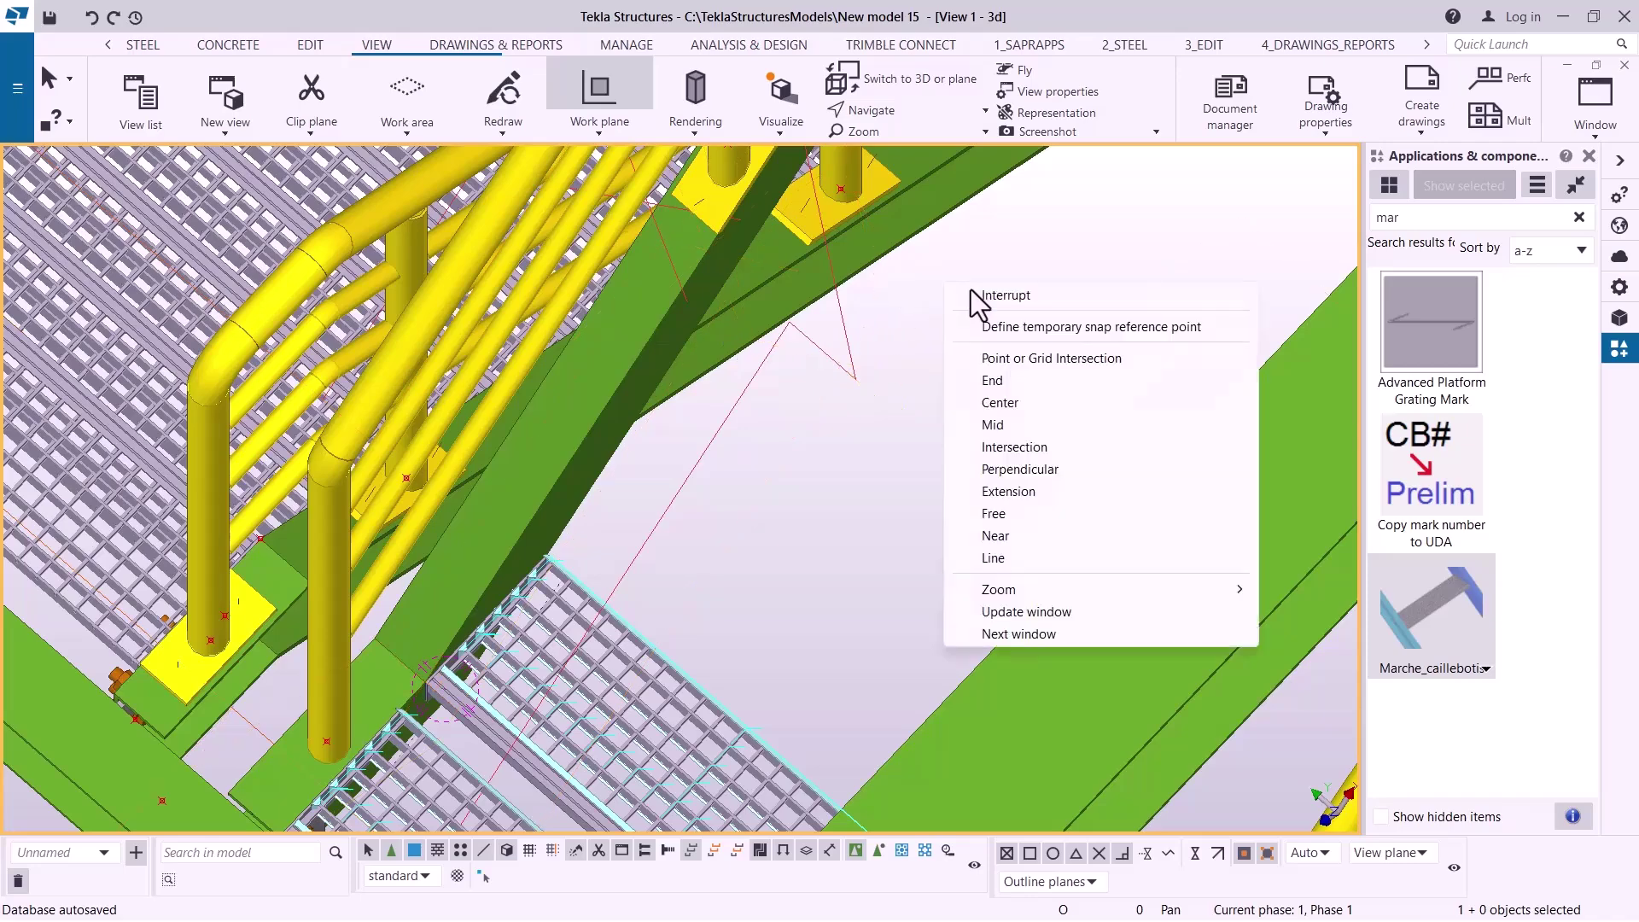
{"action": "left_click", "coordinate": [990, 295]}
{"action": "scroll", "coordinate": [675, 220], "scroll_direction": "up", "scroll_amount": 5}
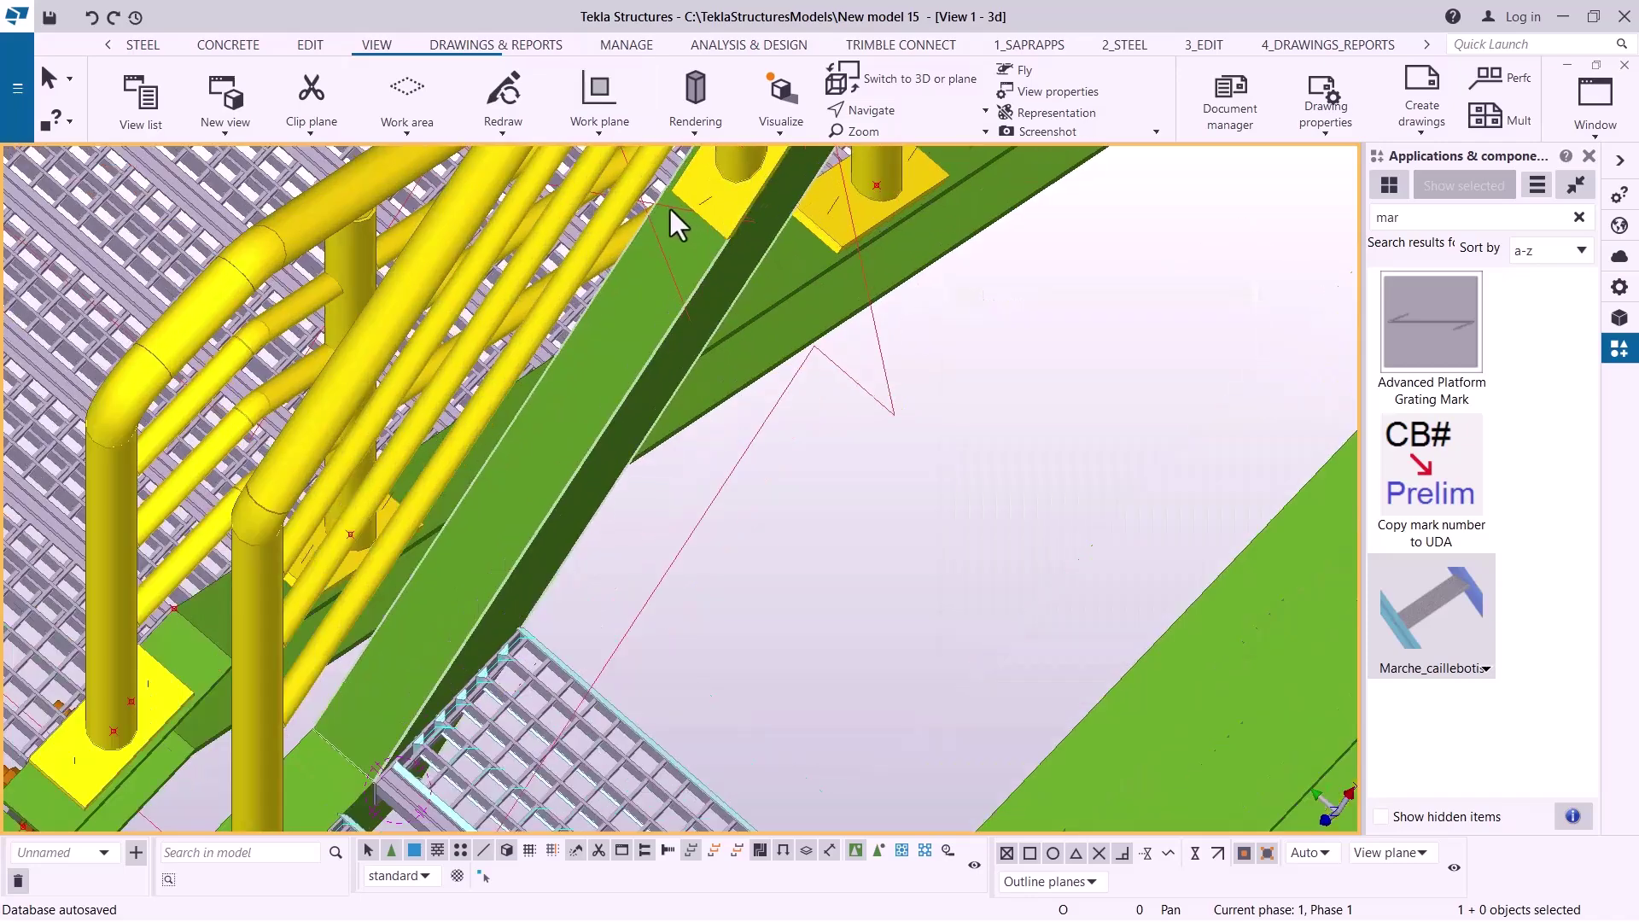
{"action": "scroll", "coordinate": [674, 256], "scroll_direction": "down", "scroll_amount": 5}
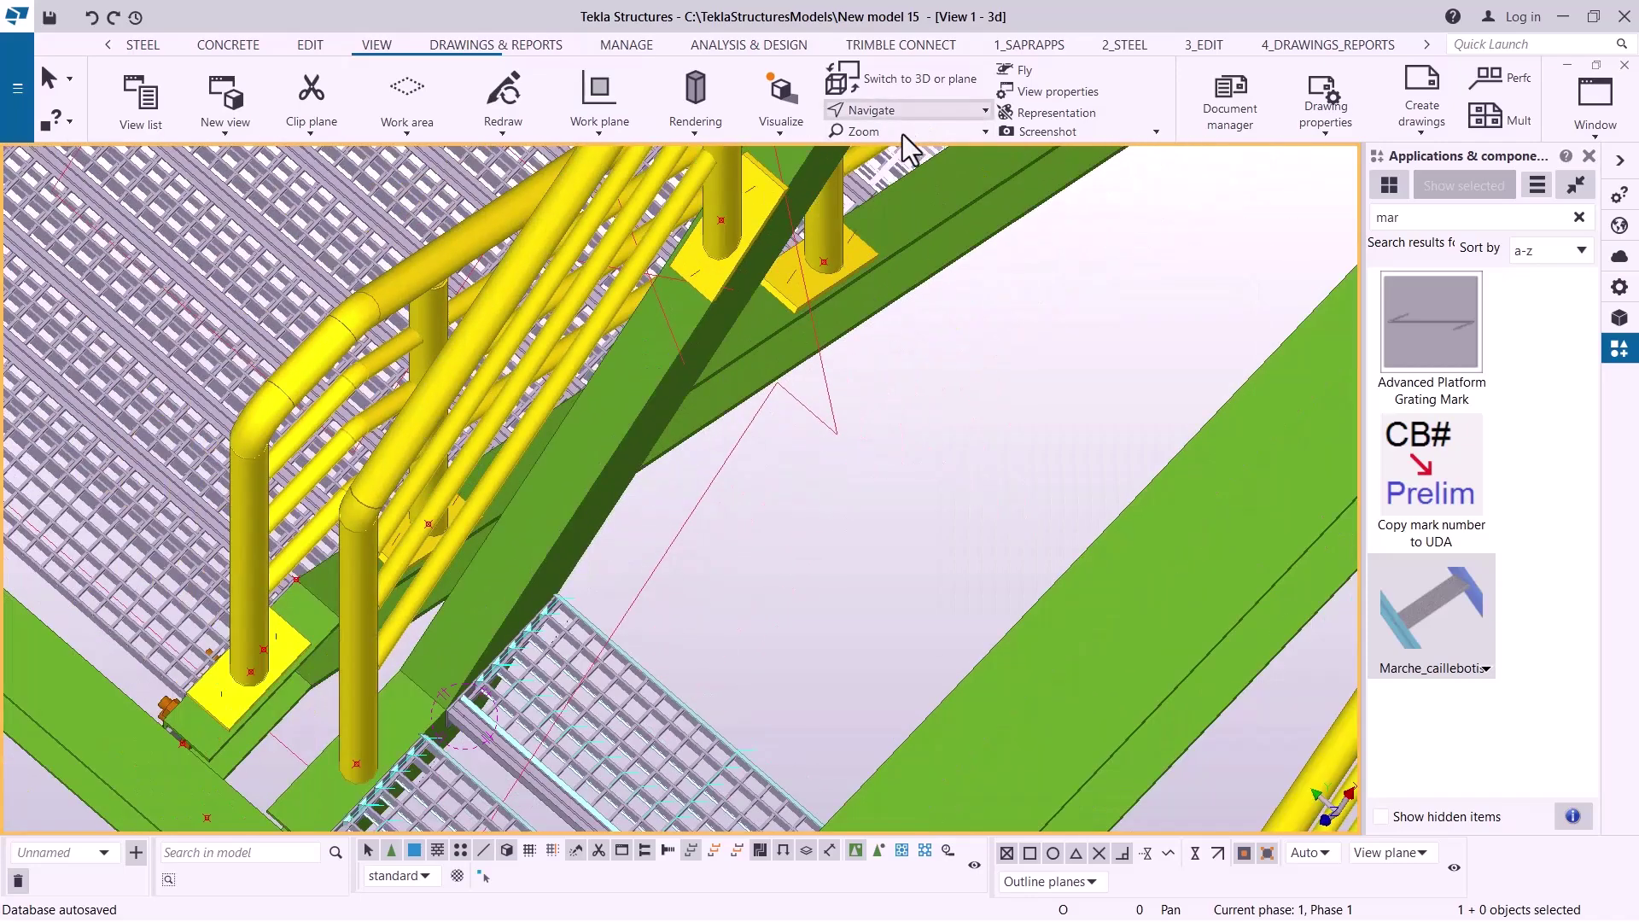
- Rotate the model to look across the landing from another side
{"action": "left_click", "coordinate": [903, 113]}
{"action": "left_click", "coordinate": [899, 154]}
{"action": "left_click_drag", "start_coordinate": [706, 355], "coordinate": [640, 336]}
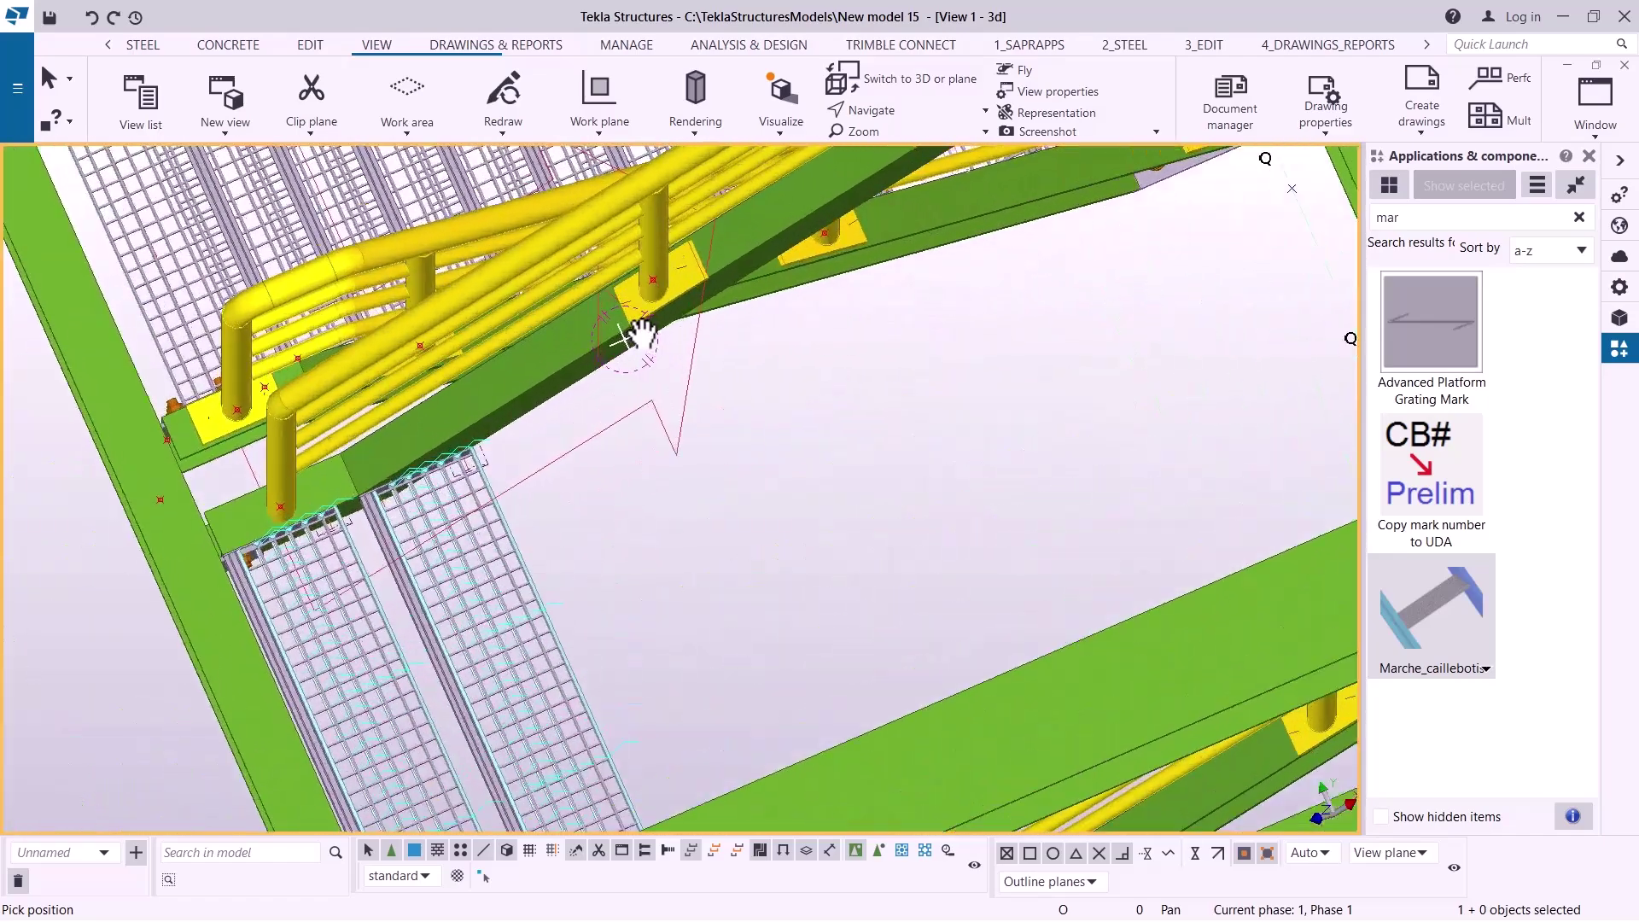
- Cancel the running command and rotate the model toward the lower flight
{"action": "right_click", "coordinate": [837, 384]}
{"action": "left_click", "coordinate": [895, 396]}
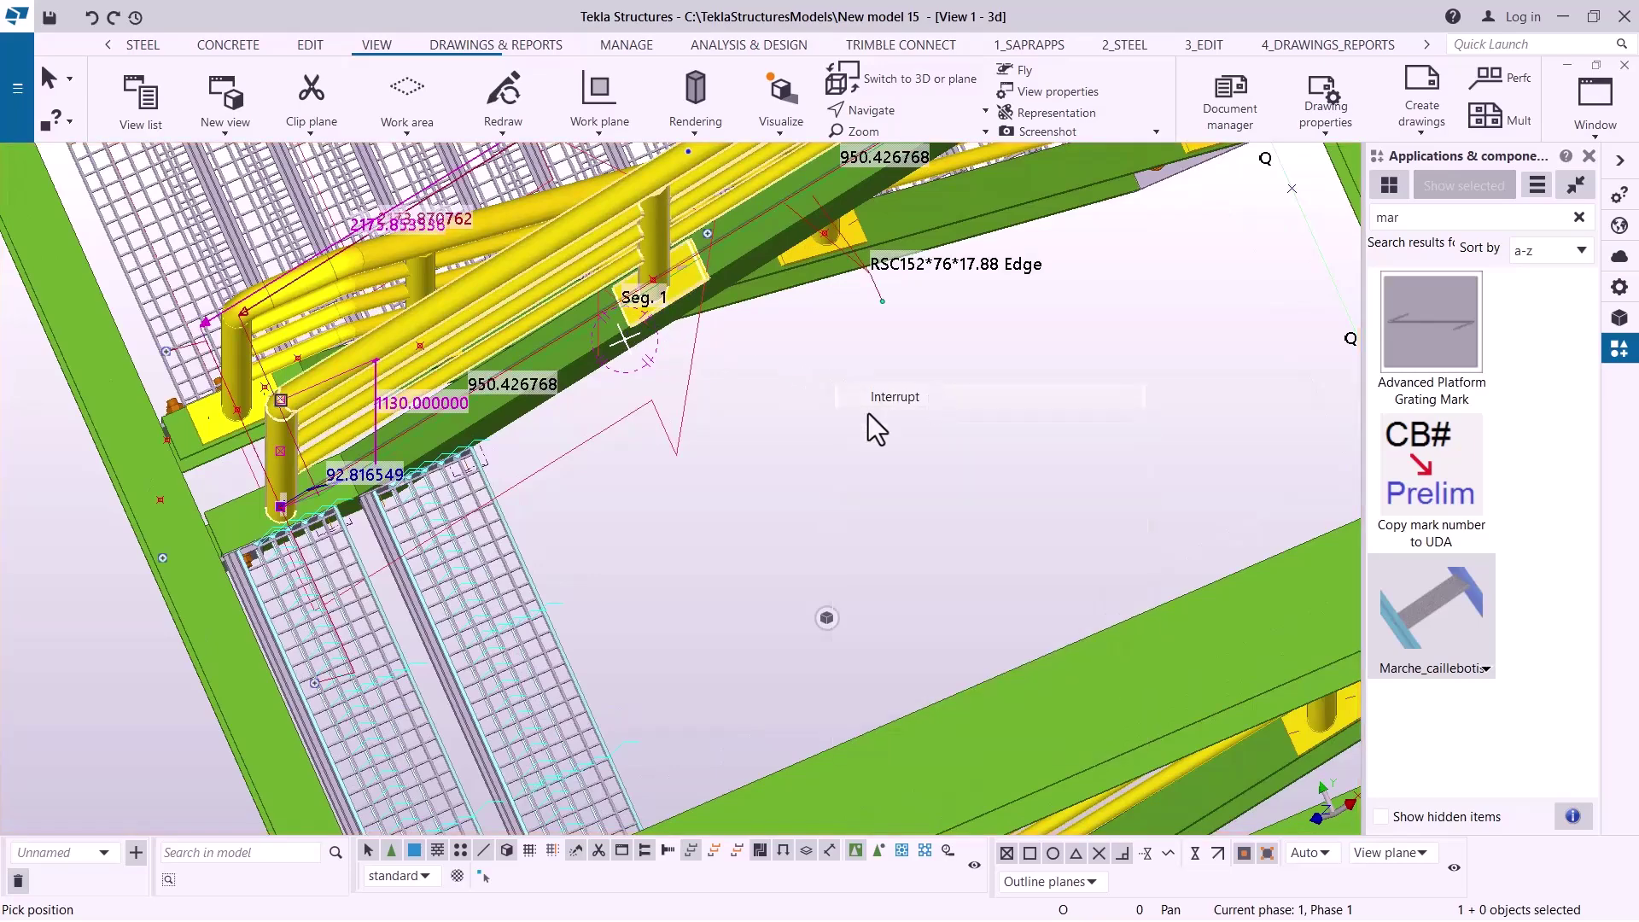
{"action": "middle_click_drag", "start_coordinate": [870, 428], "coordinate": [595, 418], "text": "ctrl"}
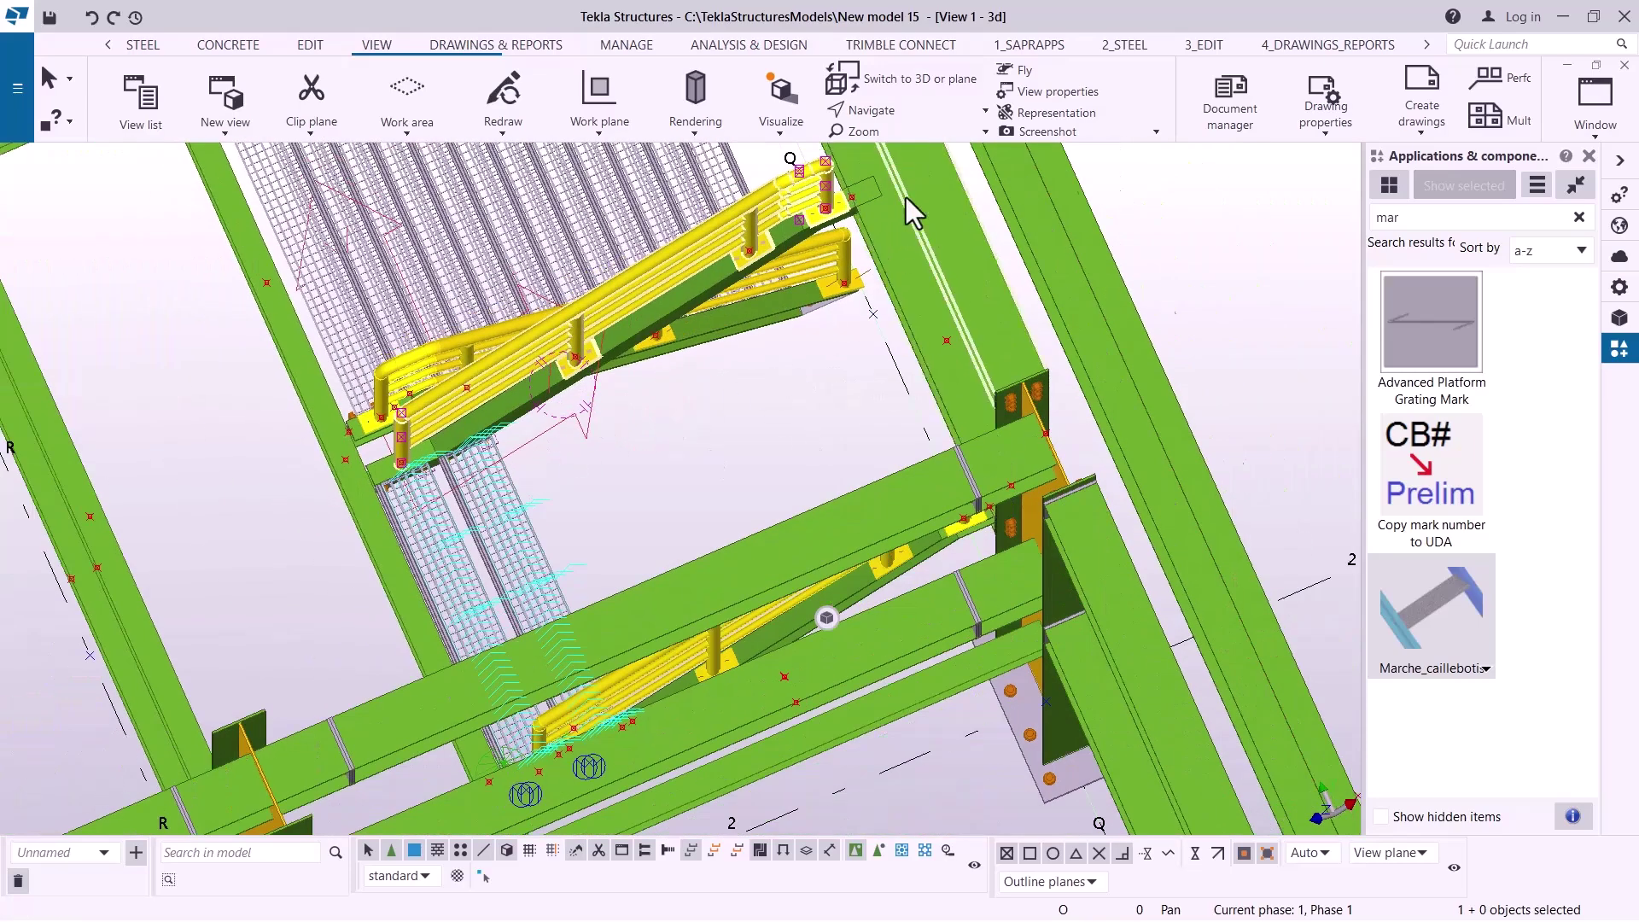
{"action": "scroll", "coordinate": [904, 197], "scroll_direction": "up", "scroll_amount": 3}
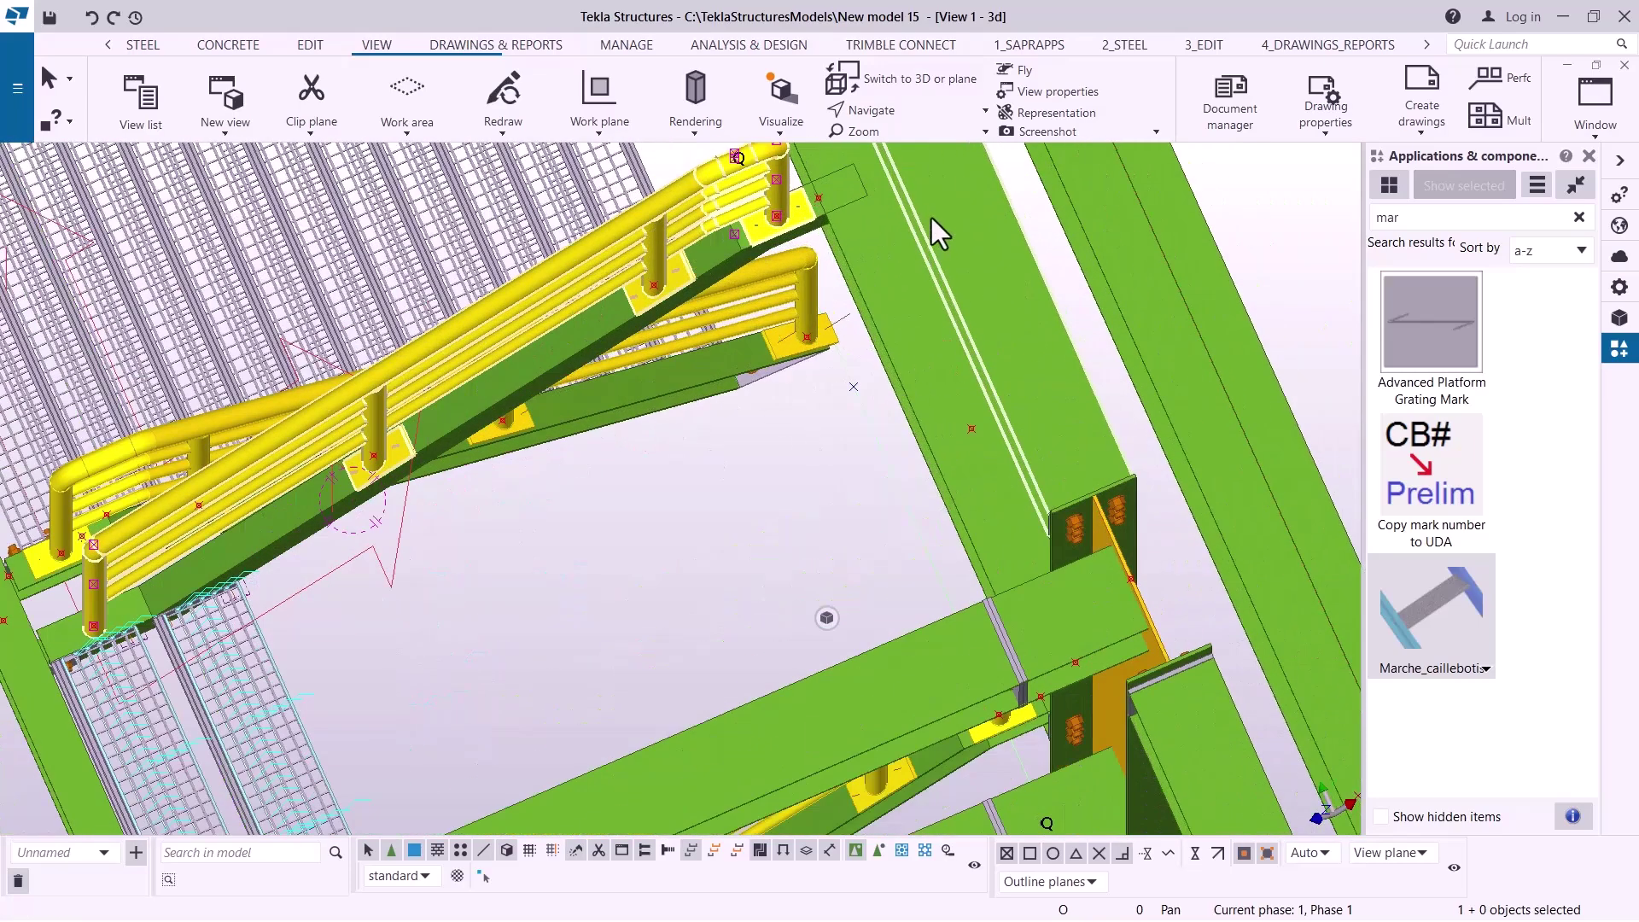
- Orbit around a point on the stair to face the unfinished flight and select its lone grating tread
{"action": "left_click", "coordinate": [908, 114]}
{"action": "left_click", "coordinate": [912, 143]}
{"action": "left_click", "coordinate": [797, 249]}
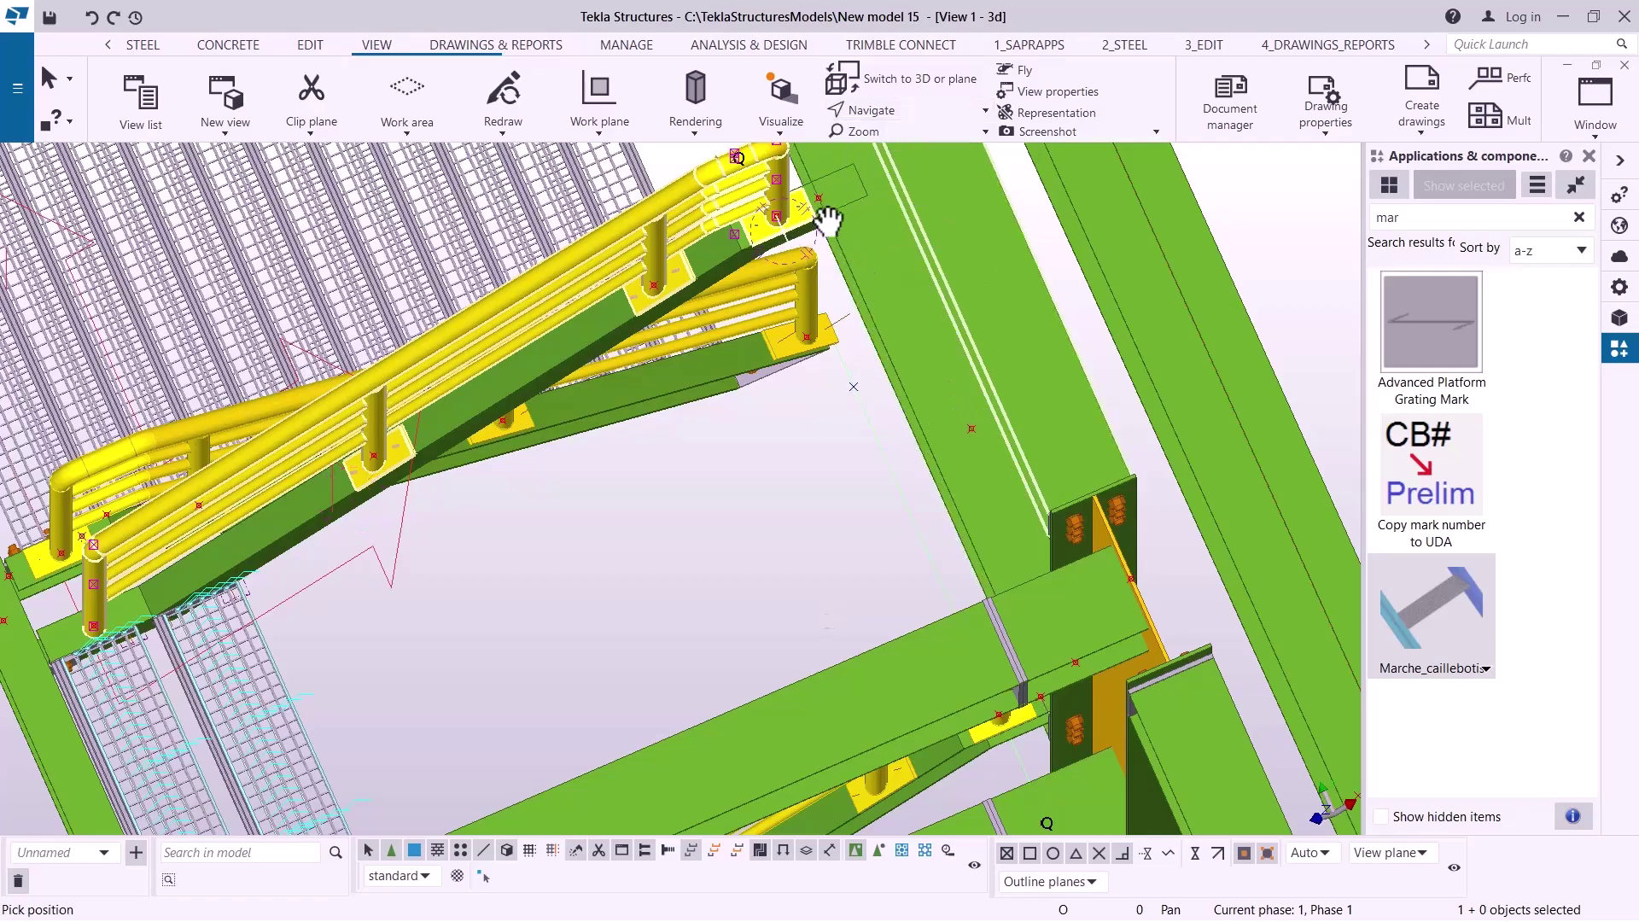
{"action": "middle_click_drag", "start_coordinate": [828, 224], "coordinate": [892, 261], "text": "ctrl"}
{"action": "right_click", "coordinate": [924, 239]}
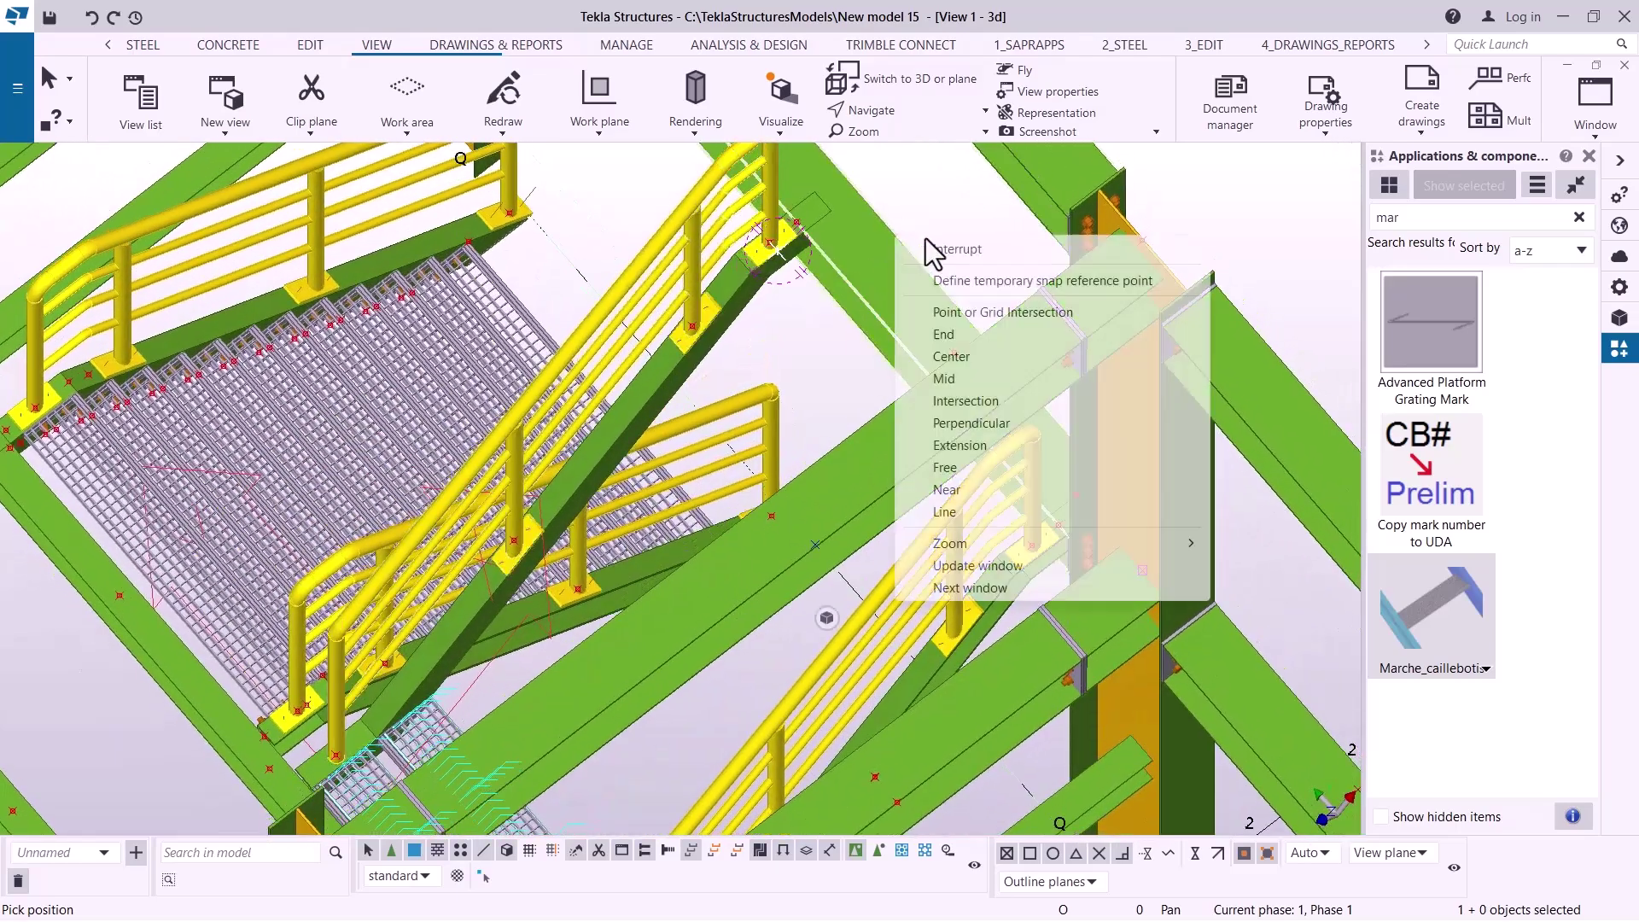
{"action": "left_click", "coordinate": [940, 242]}
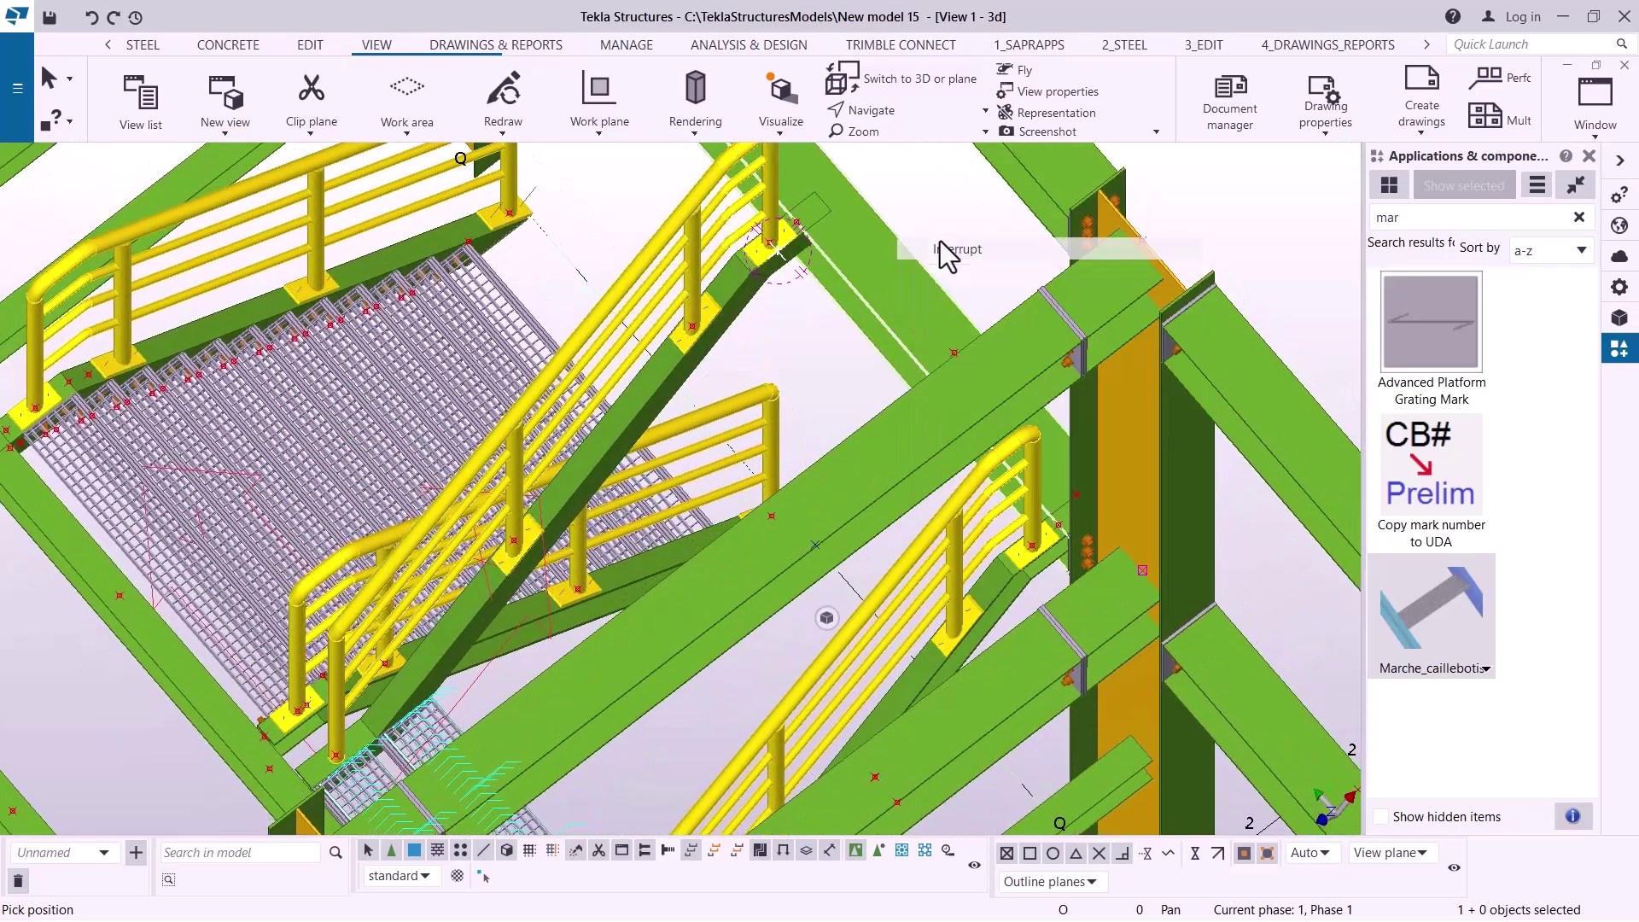
{"action": "left_click", "coordinate": [430, 724]}
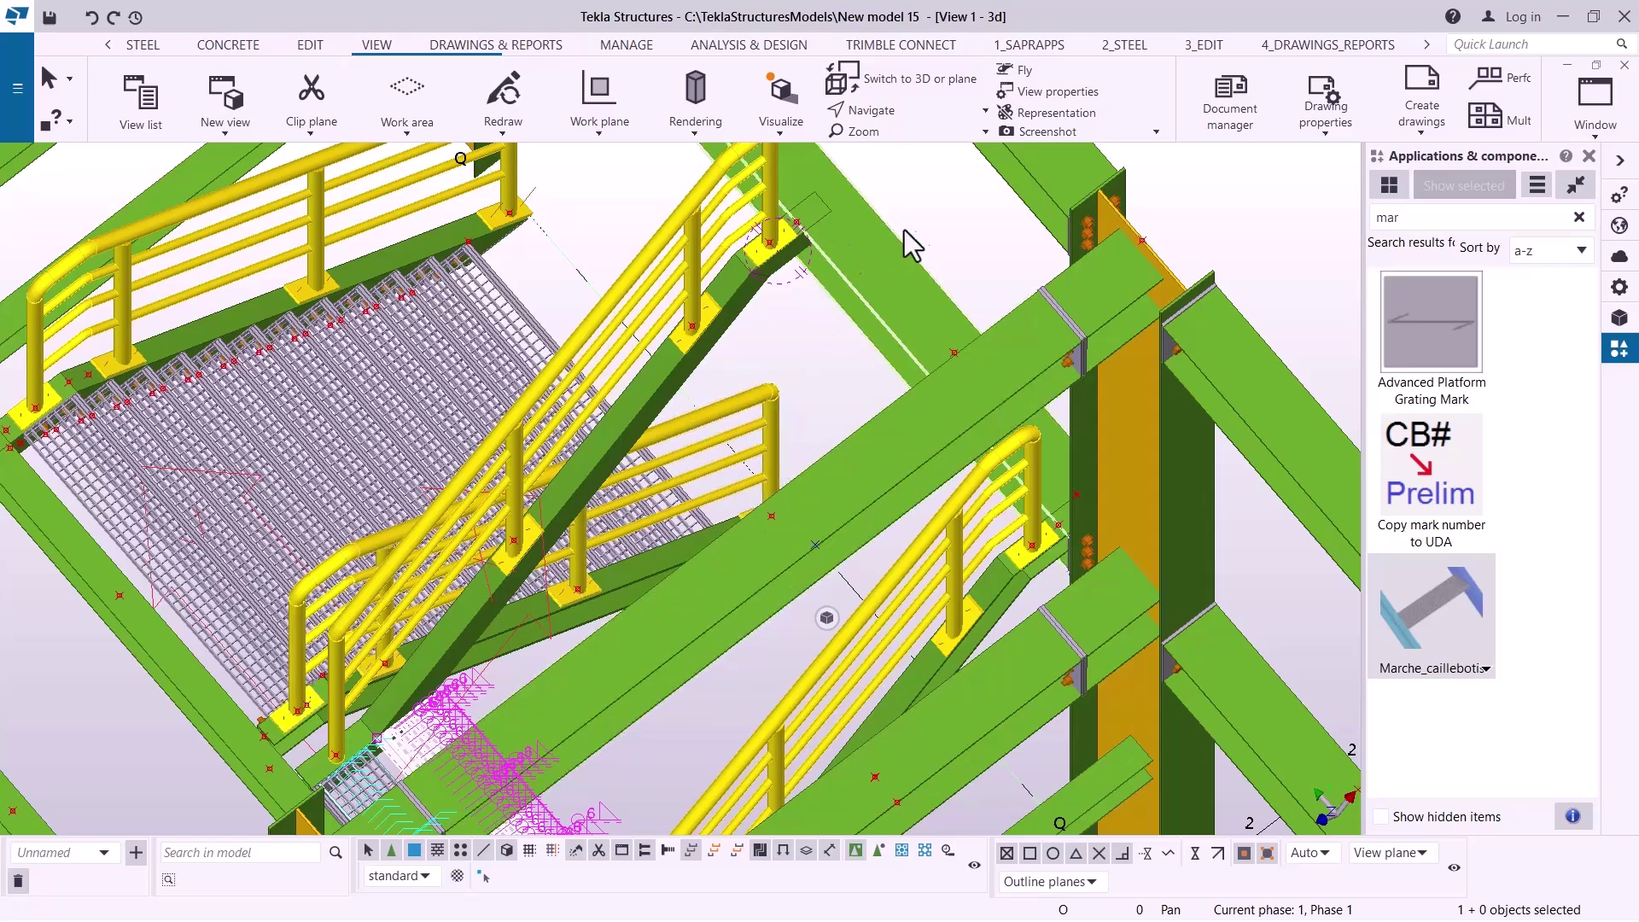
- Open Copy special > Linear for the tread, set to dX 190 with 11 copies
{"action": "right_click", "coordinate": [945, 193]}
{"action": "mouse_move", "coordinate": [1083, 314]}
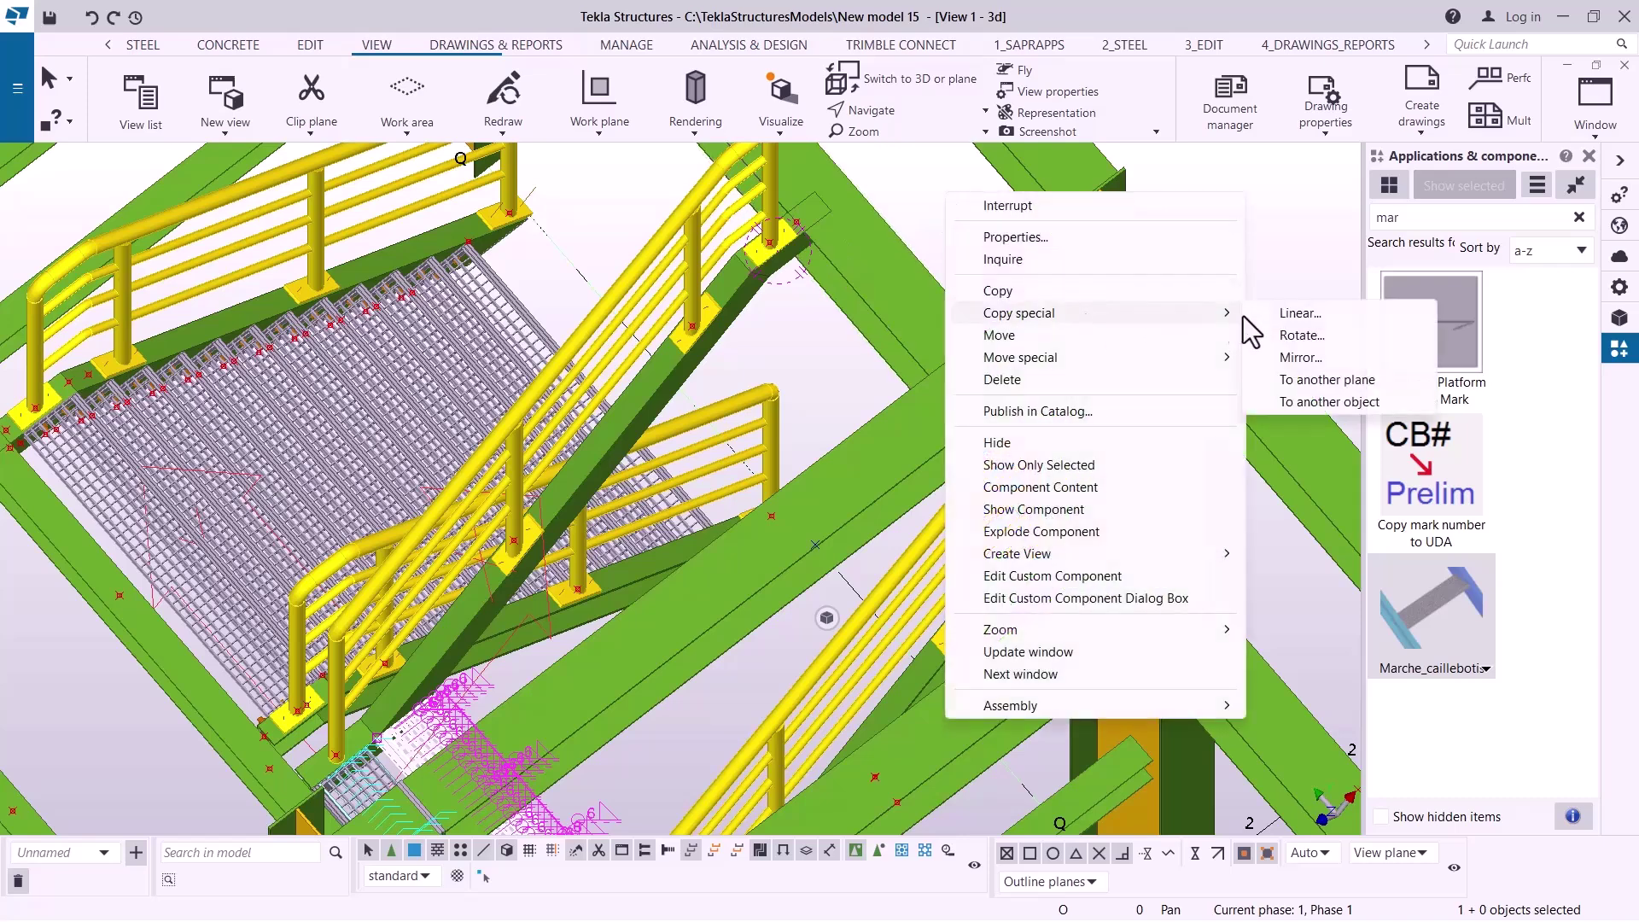
{"action": "left_click", "coordinate": [1297, 313]}
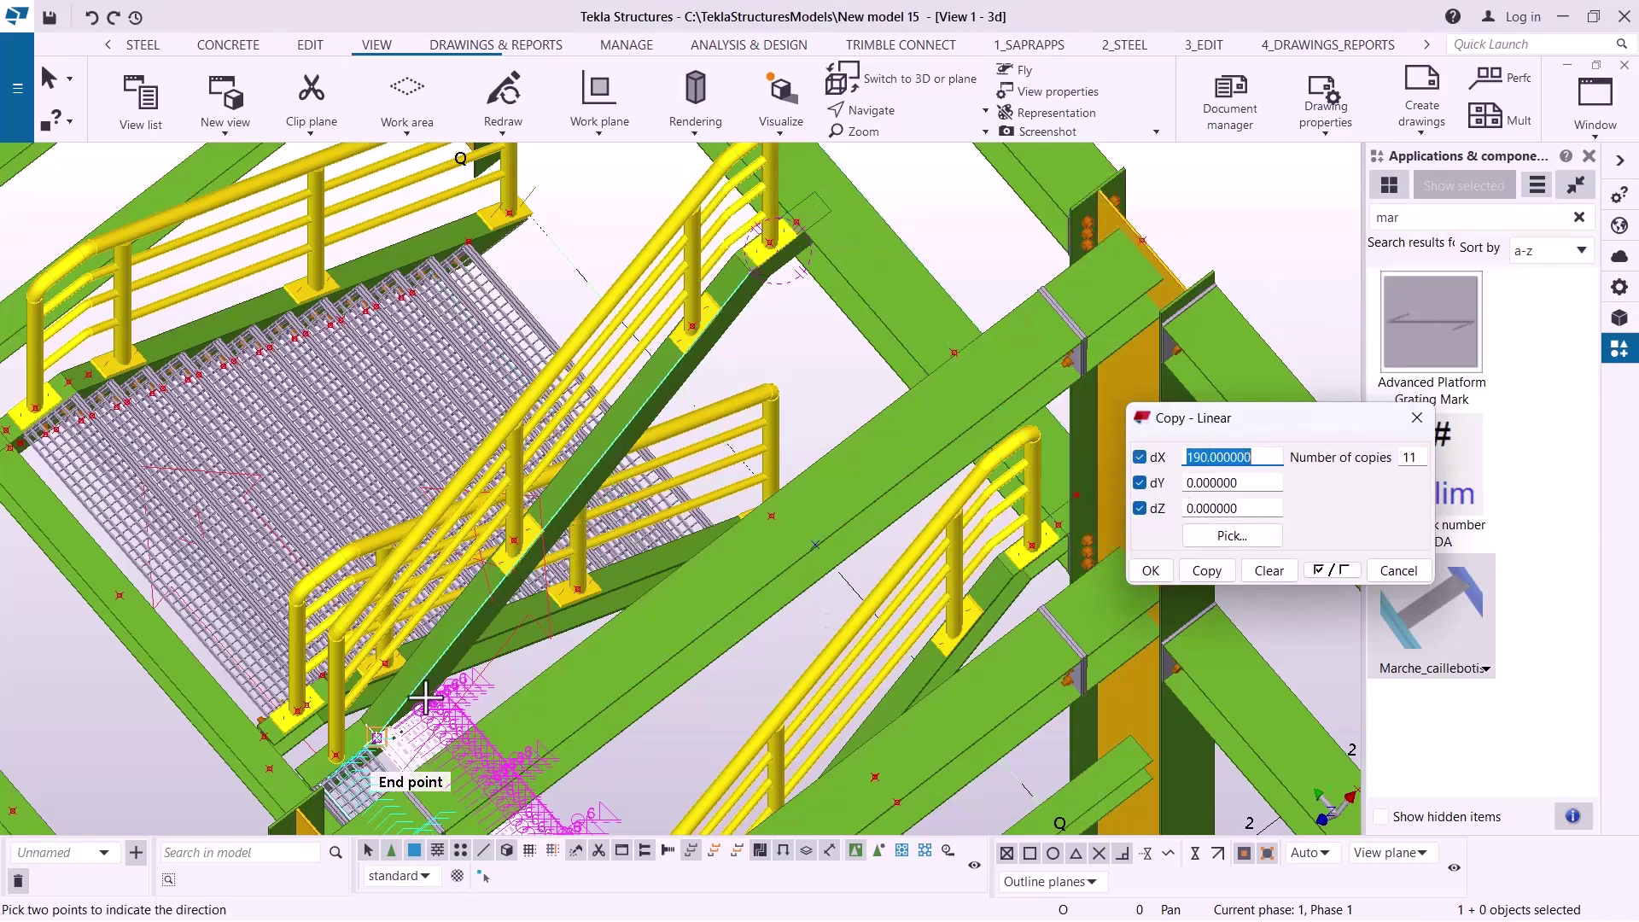
{"action": "scroll", "coordinate": [420, 713], "scroll_direction": "up", "scroll_amount": 3}
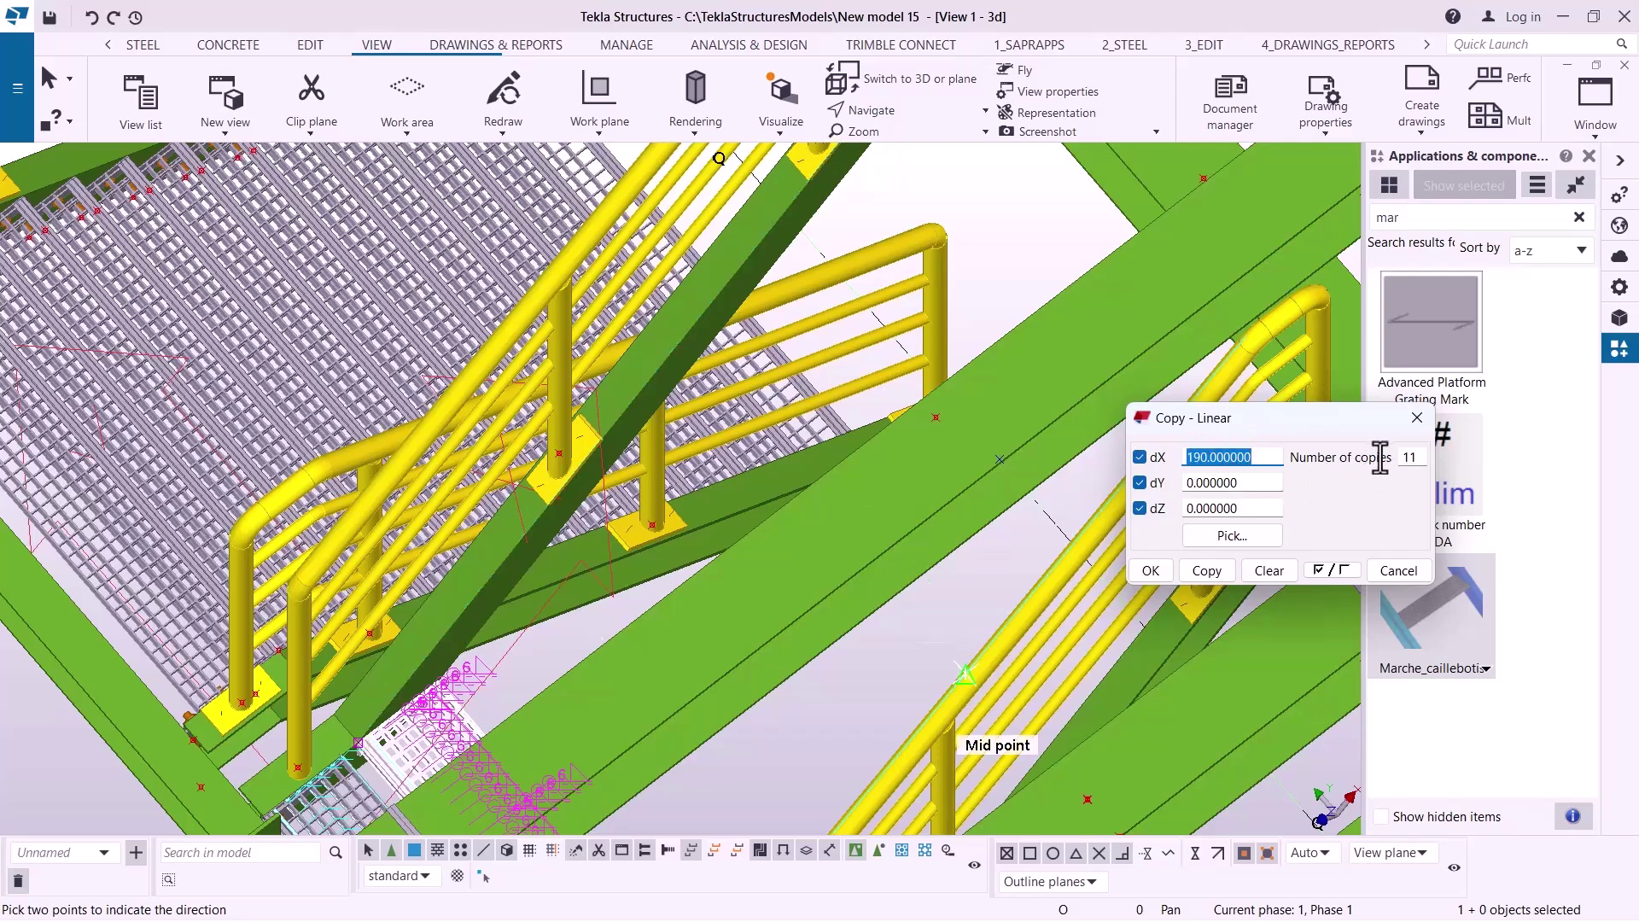
{"action": "scroll", "coordinate": [695, 458], "scroll_direction": "down", "scroll_amount": 4}
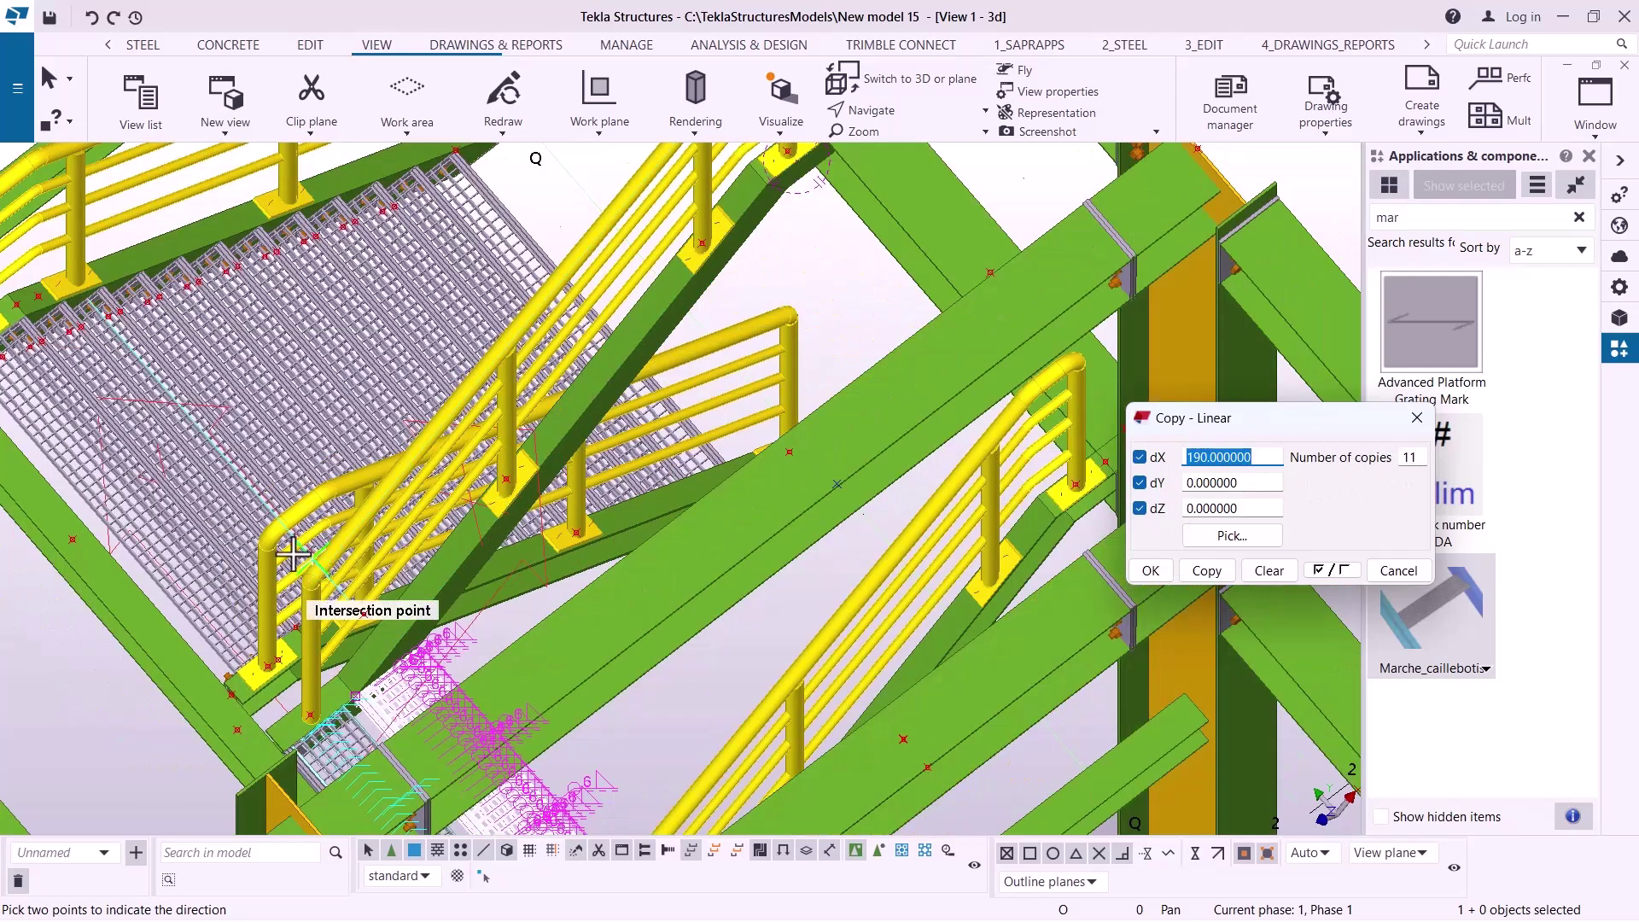
{"action": "scroll", "coordinate": [650, 263], "scroll_direction": "up", "scroll_amount": 5}
{"action": "scroll", "coordinate": [651, 263], "scroll_direction": "up", "scroll_amount": 4}
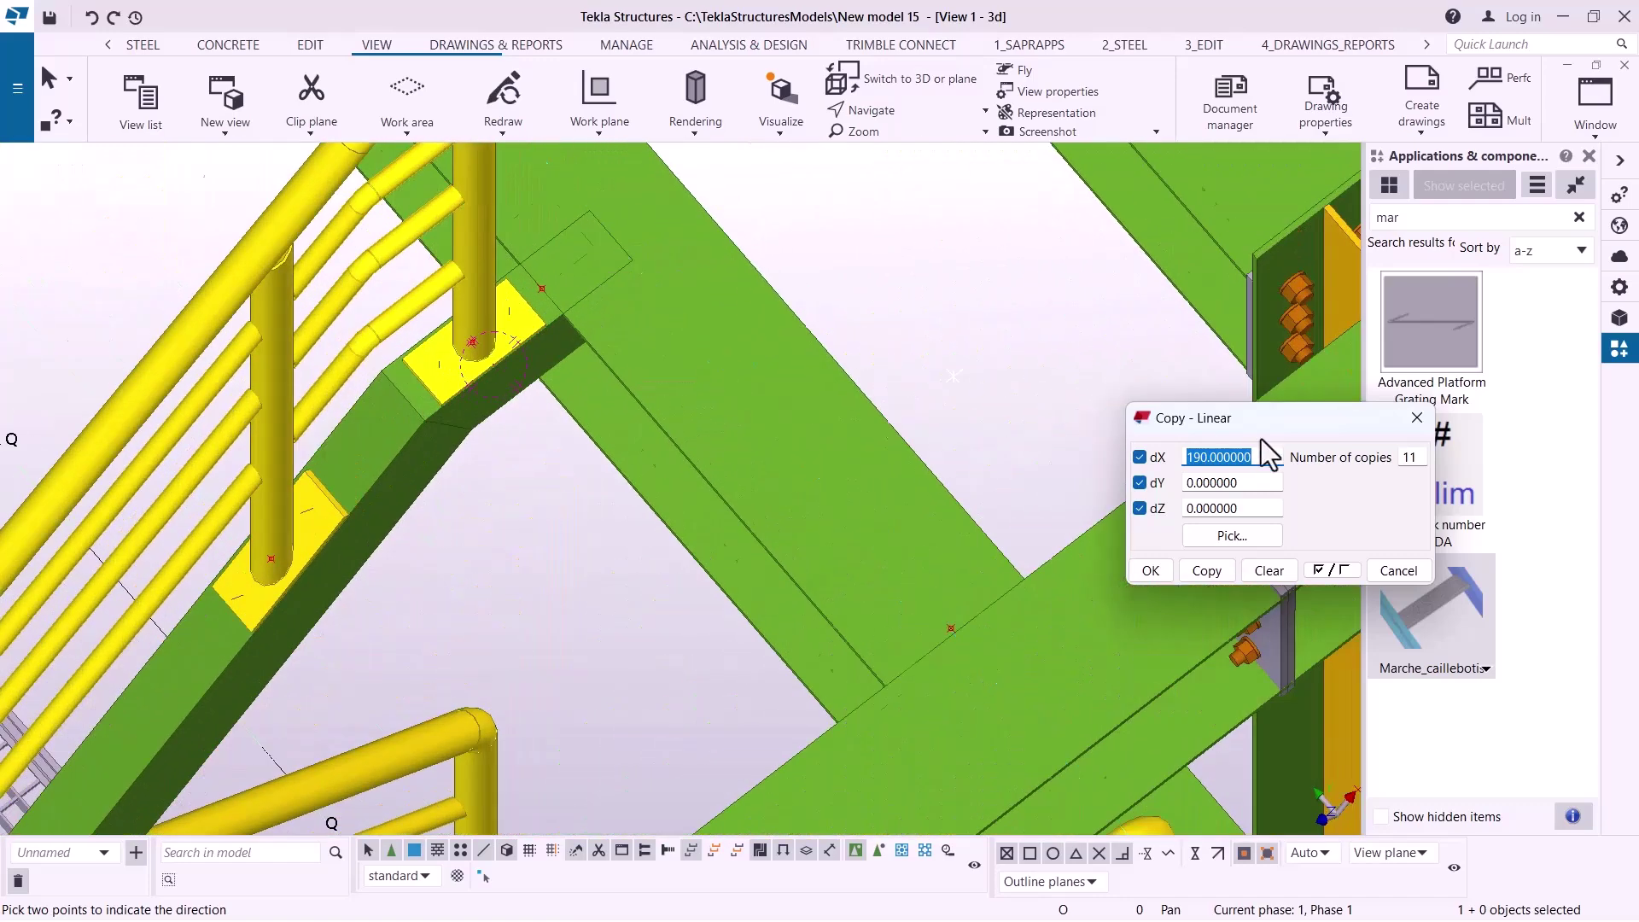
- Copy the grating tread 11 times at 190 spacing, then orbit and pan to inspect the new treads
{"action": "left_click", "coordinate": [1210, 572]}
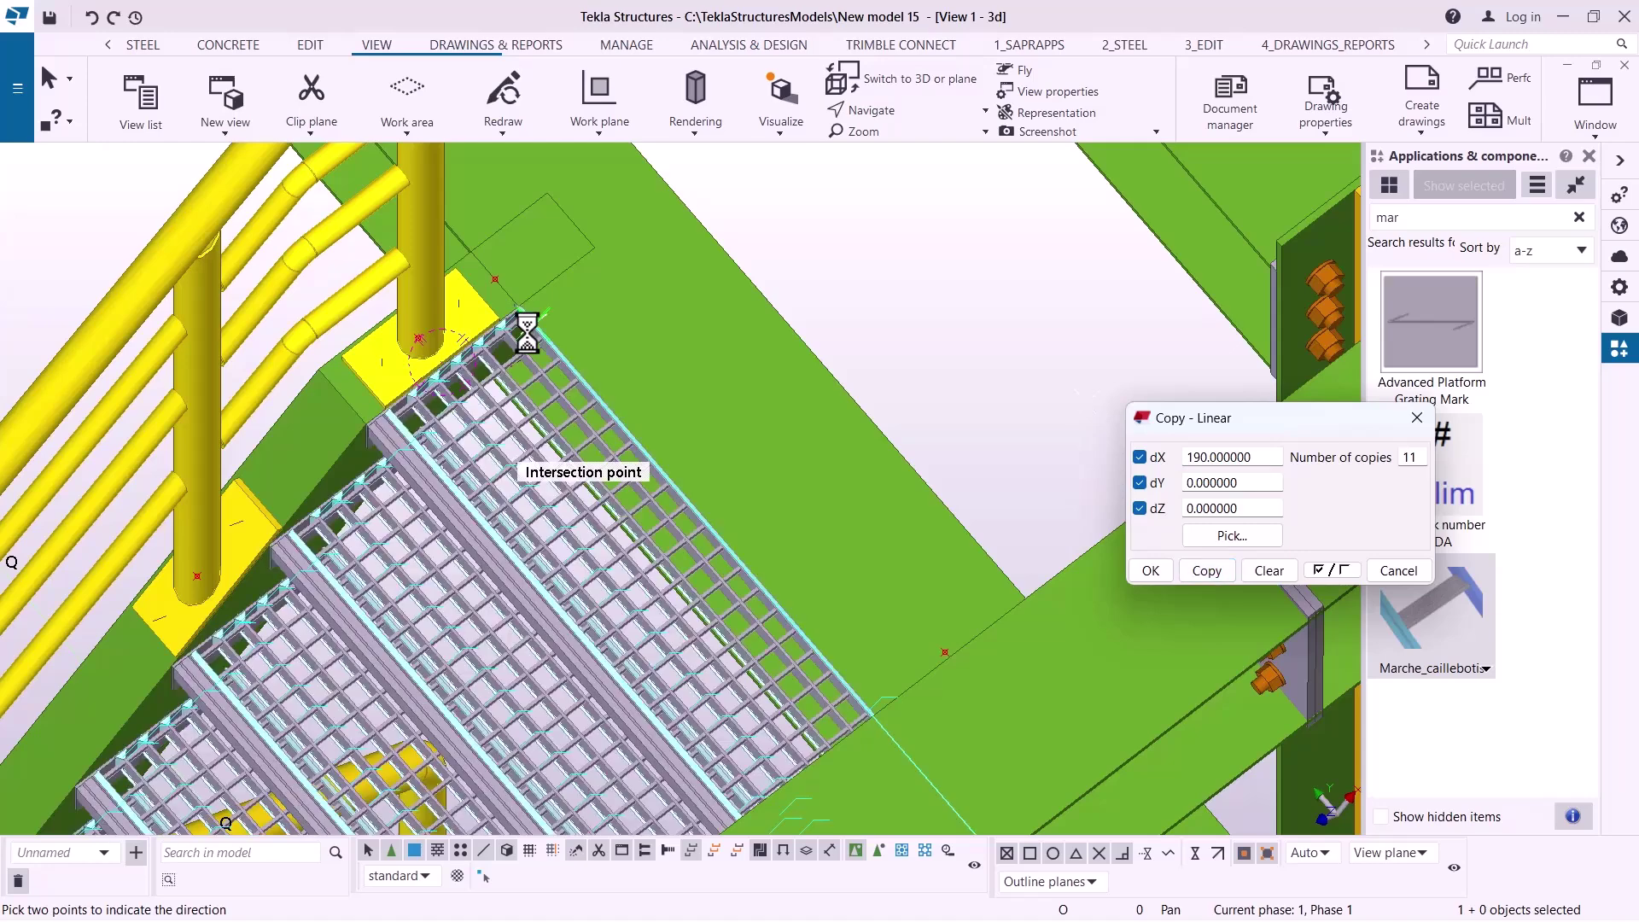
{"action": "left_click", "coordinate": [897, 110]}
{"action": "left_click", "coordinate": [898, 144]}
{"action": "scroll", "coordinate": [589, 323], "scroll_direction": "up", "scroll_amount": 5}
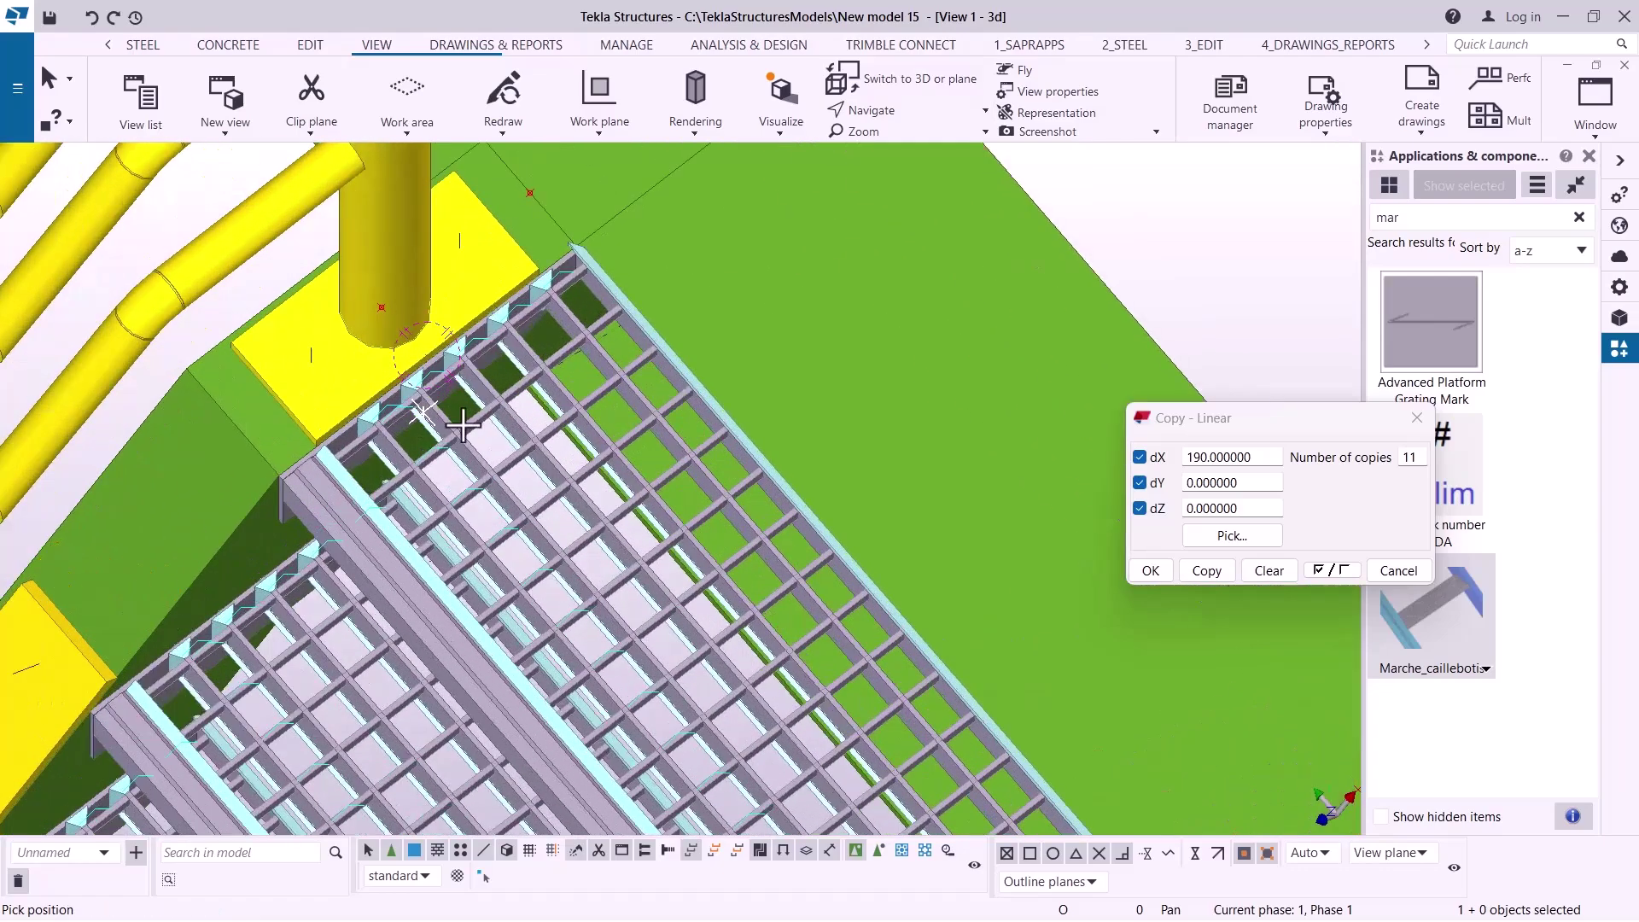
{"action": "middle_click_drag", "start_coordinate": [475, 391], "coordinate": [533, 249]}
{"action": "scroll", "coordinate": [322, 475], "scroll_direction": "up", "scroll_amount": 8}
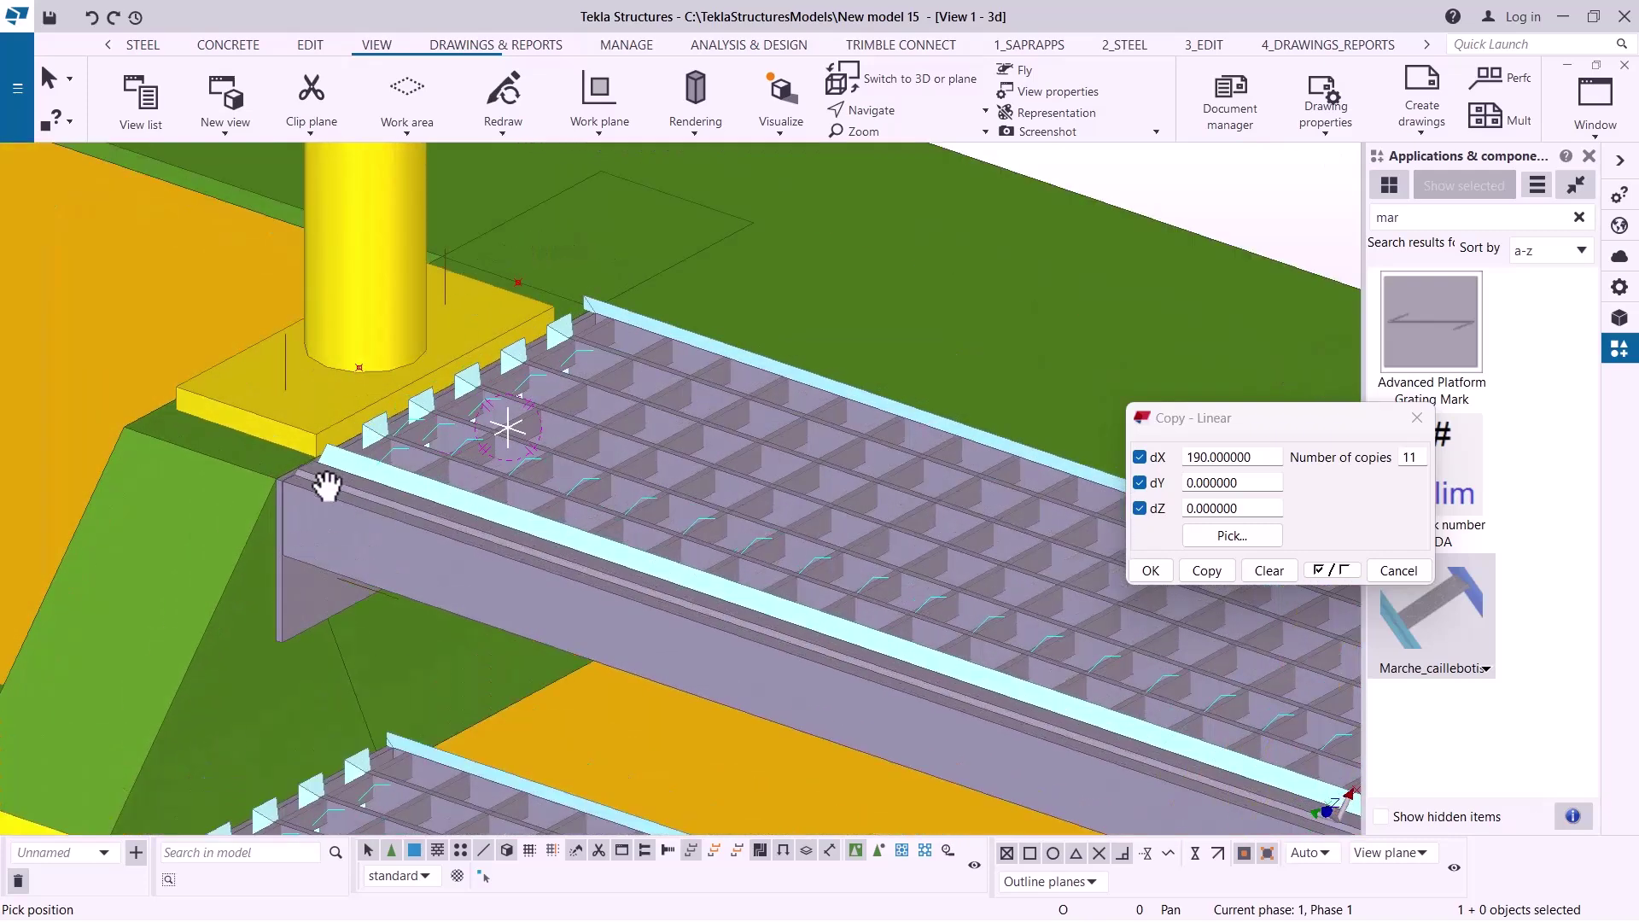
{"action": "scroll", "coordinate": [279, 465], "scroll_direction": "down", "scroll_amount": 6}
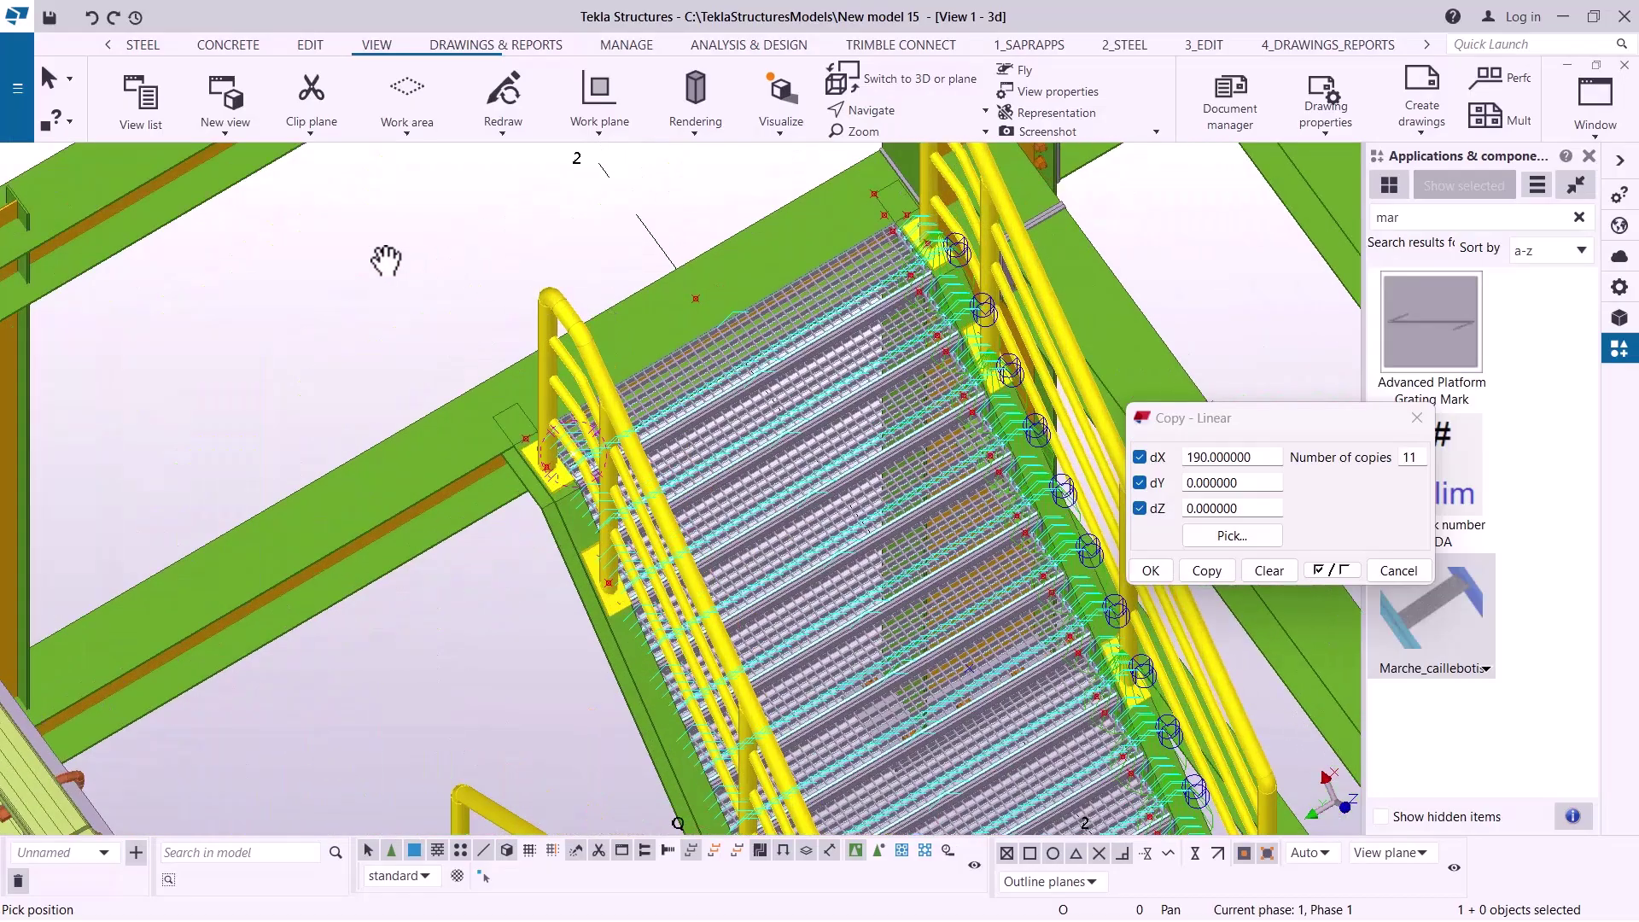
{"action": "right_click", "coordinate": [384, 259]}
{"action": "left_click", "coordinate": [432, 270]}
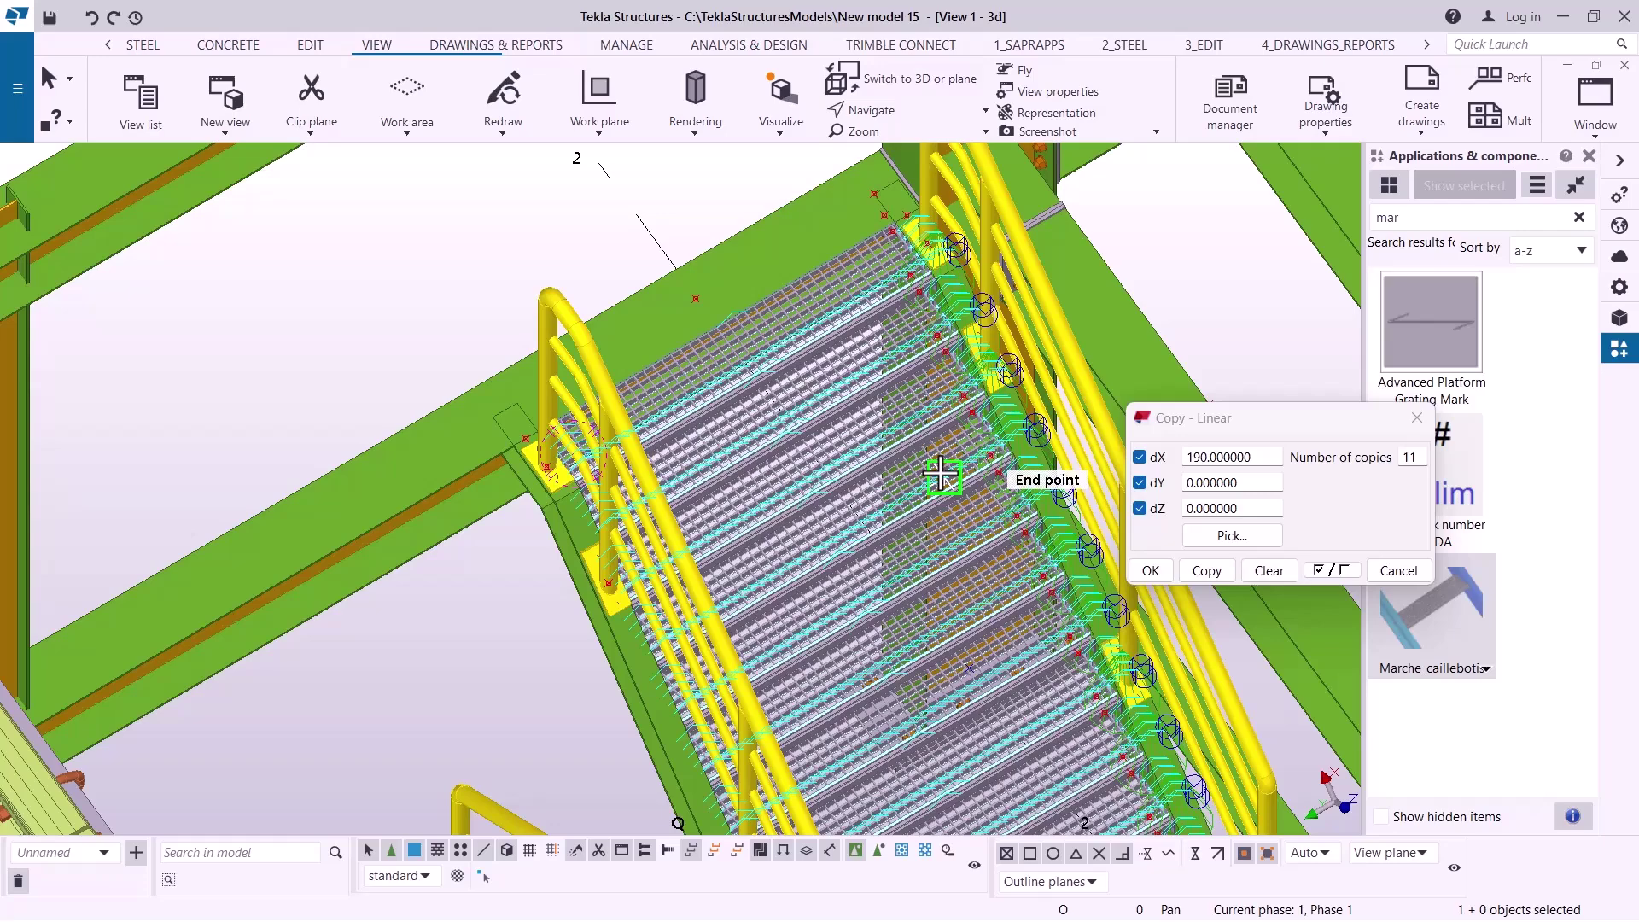
{"action": "scroll", "coordinate": [889, 257], "scroll_direction": "up", "scroll_amount": 5}
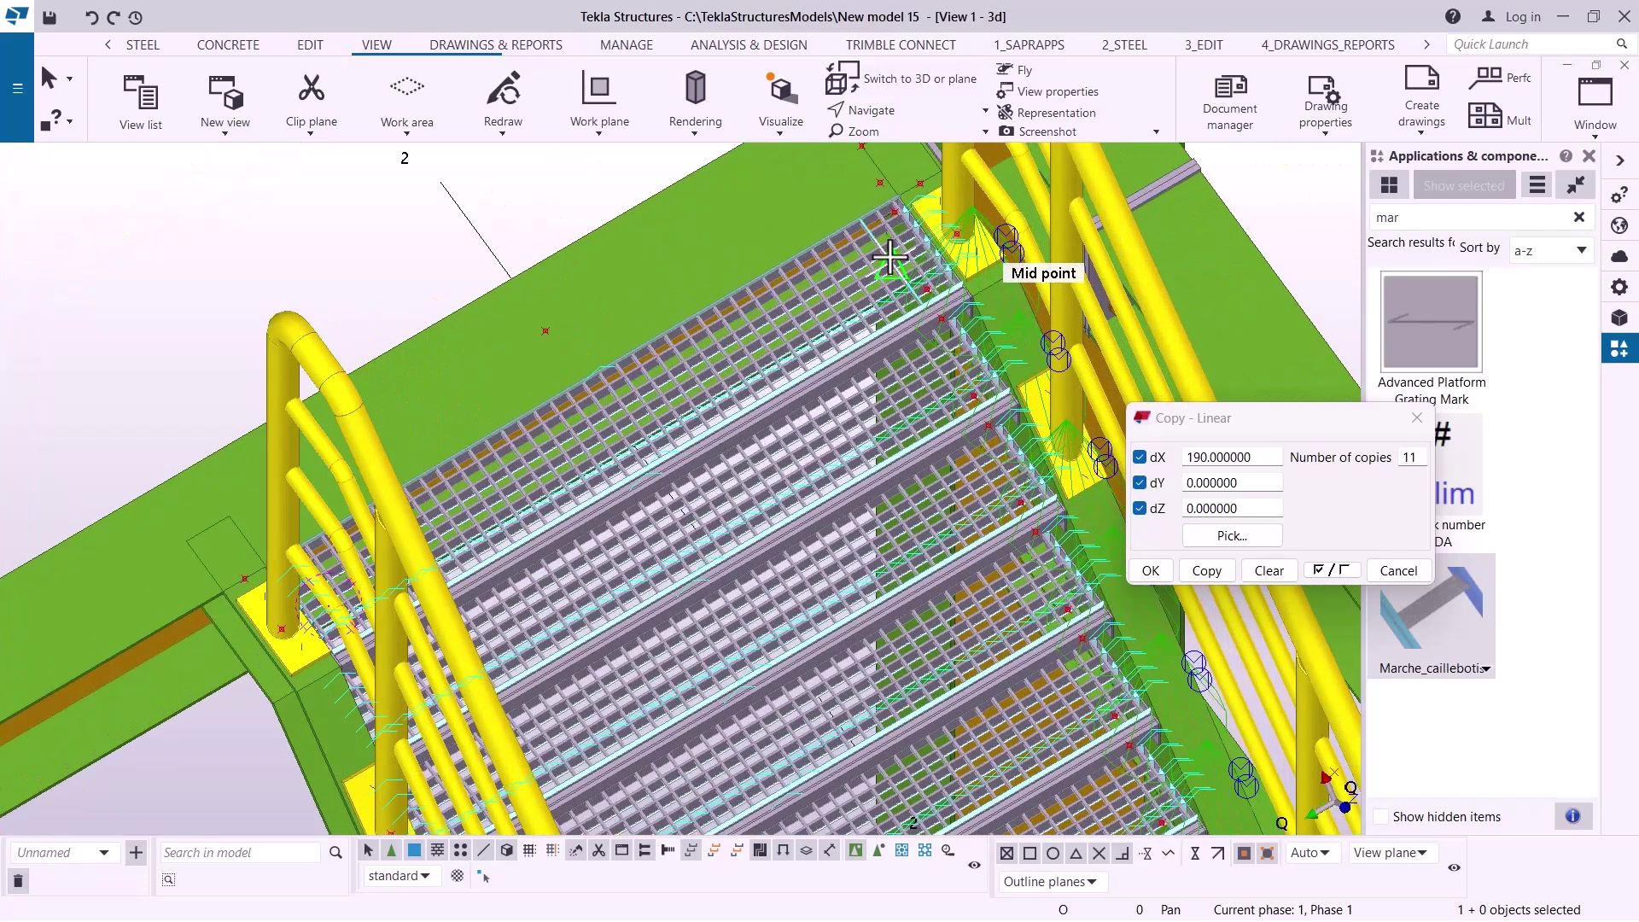
{"action": "right_click", "coordinate": [347, 197]}
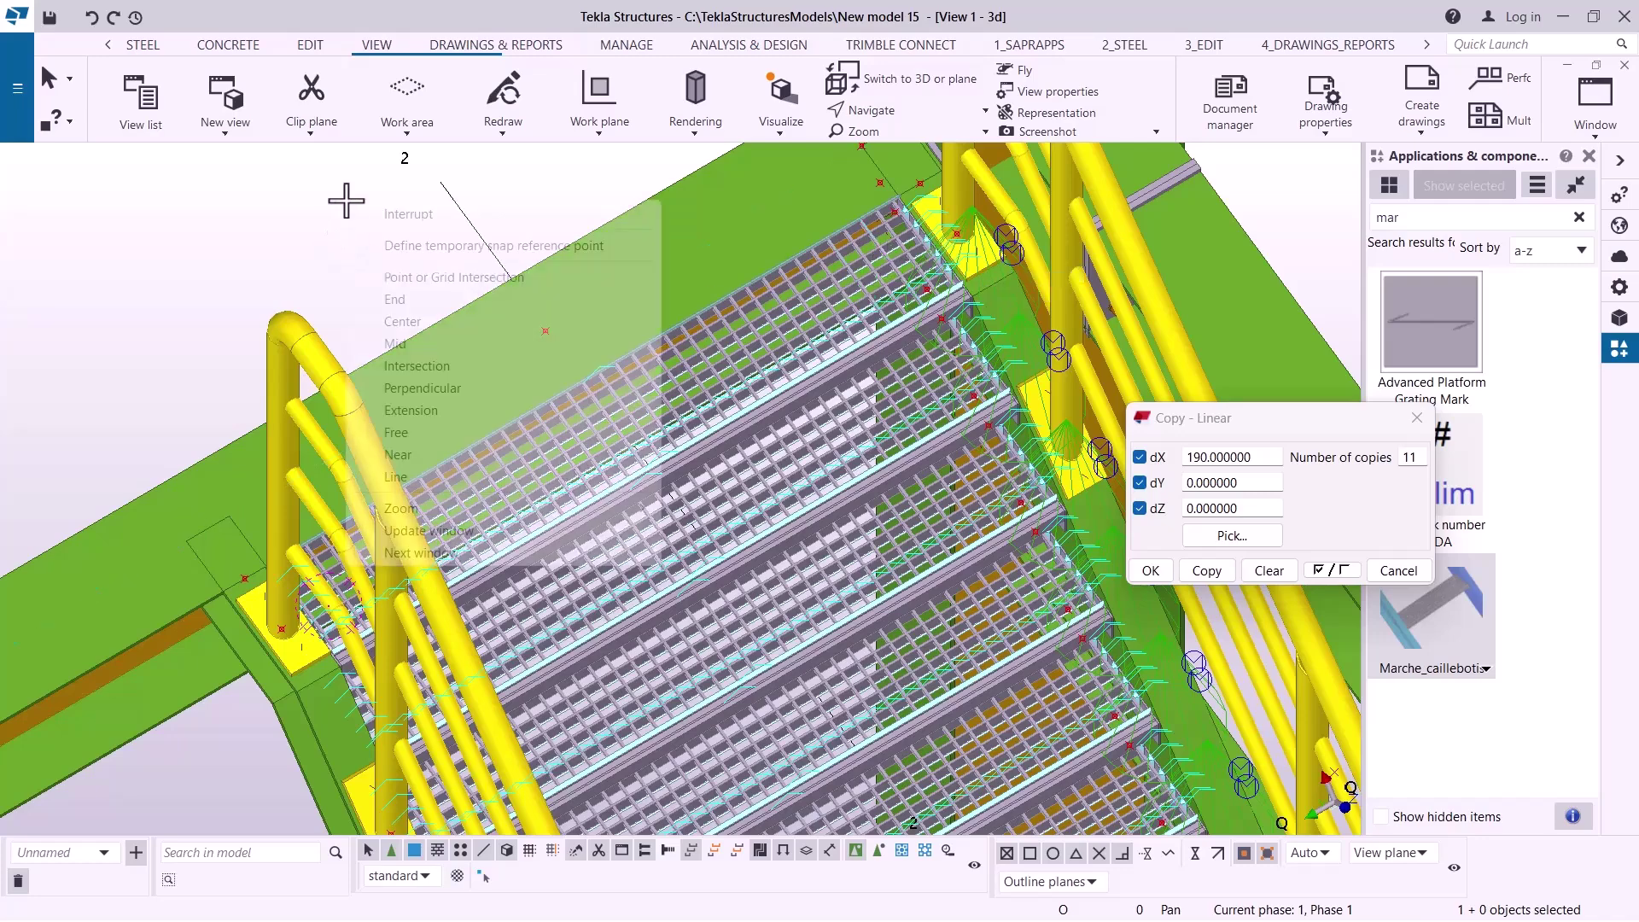
{"action": "left_click", "coordinate": [547, 218]}
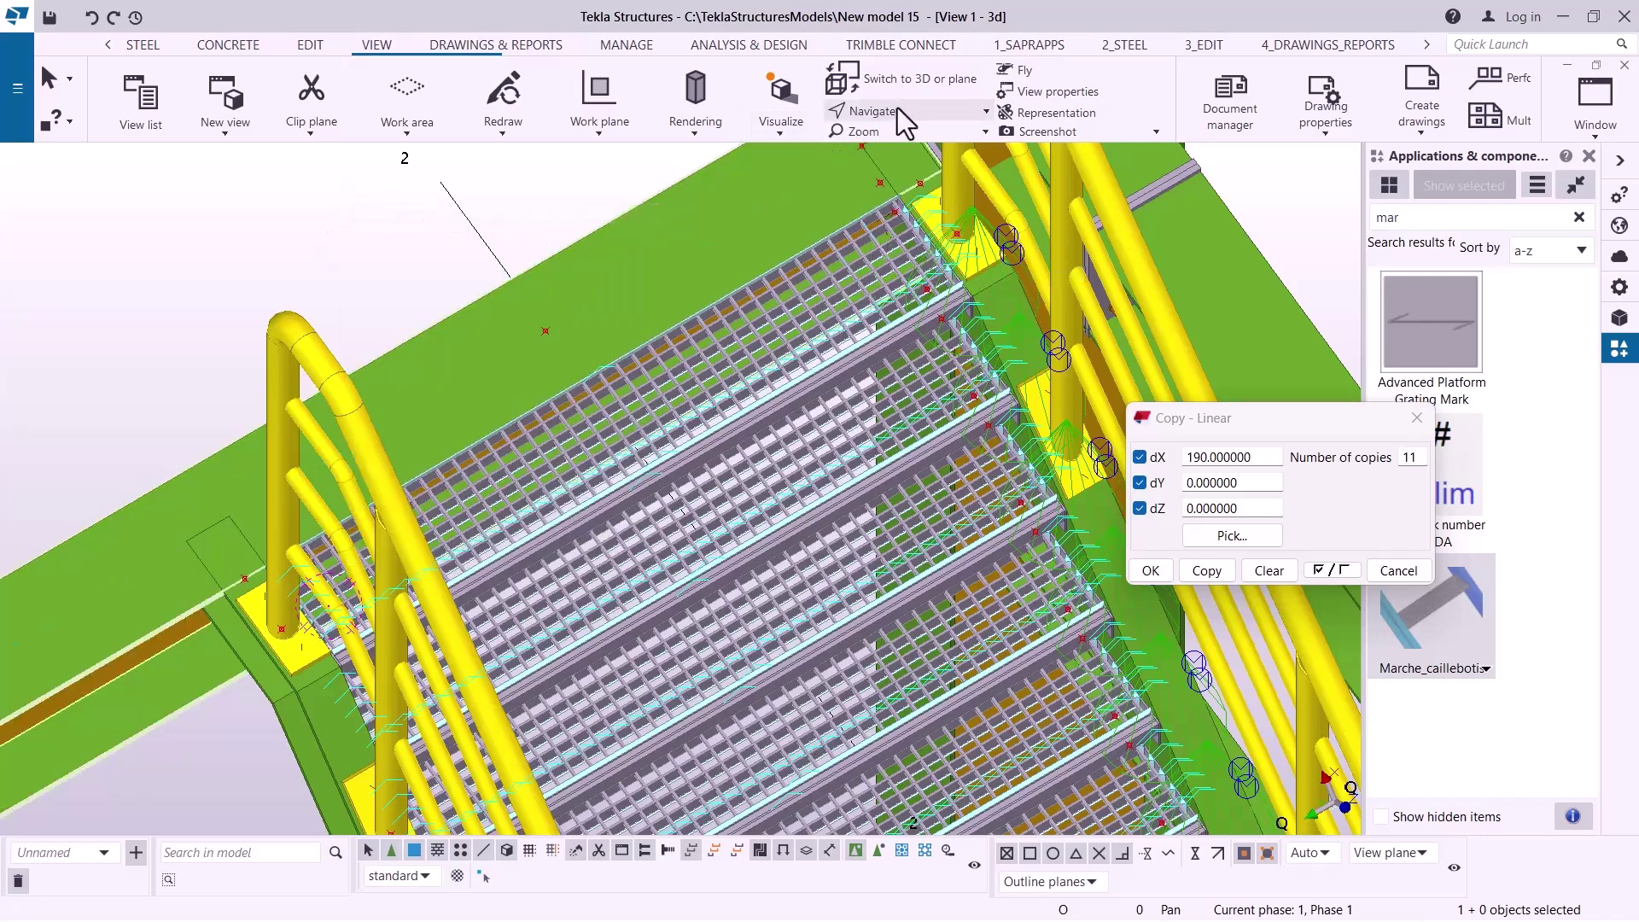
{"action": "left_click", "coordinate": [898, 107]}
{"action": "left_click", "coordinate": [895, 141]}
{"action": "mouse_move", "coordinate": [836, 419]}
{"action": "middle_mouse_down", "text": "ctrl"}
{"action": "mouse_move", "coordinate": [848, 370]}
{"action": "mouse_move", "coordinate": [878, 469]}
{"action": "mouse_move", "coordinate": [871, 413]}
{"action": "mouse_move", "coordinate": [742, 296]}
{"action": "mouse_move", "coordinate": [478, 283]}
{"action": "mouse_move", "coordinate": [446, 264]}
{"action": "mouse_move", "coordinate": [424, 350]}
{"action": "mouse_move", "coordinate": [432, 479]}
{"action": "mouse_move", "coordinate": [533, 419]}
{"action": "mouse_move", "coordinate": [567, 504]}
{"action": "mouse_move", "coordinate": [640, 307]}
{"action": "mouse_move", "coordinate": [721, 277]}
{"action": "mouse_move", "coordinate": [730, 240]}
{"action": "middle_mouse_up", "text": "ctrl"}
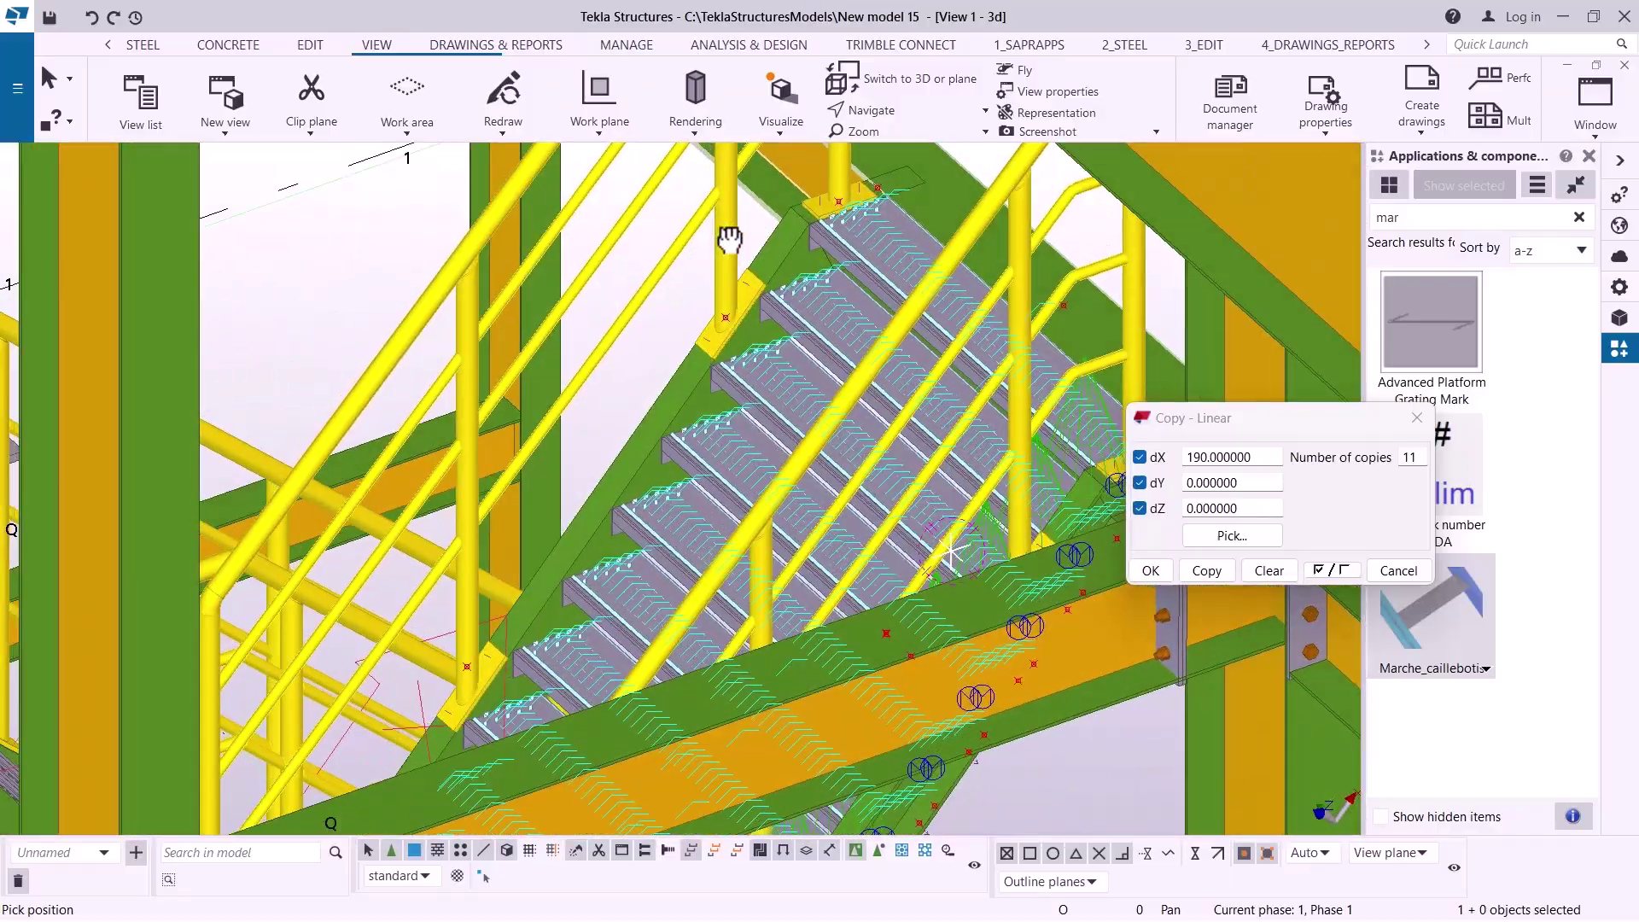
{"action": "scroll", "coordinate": [828, 284], "scroll_direction": "up", "scroll_amount": 5}
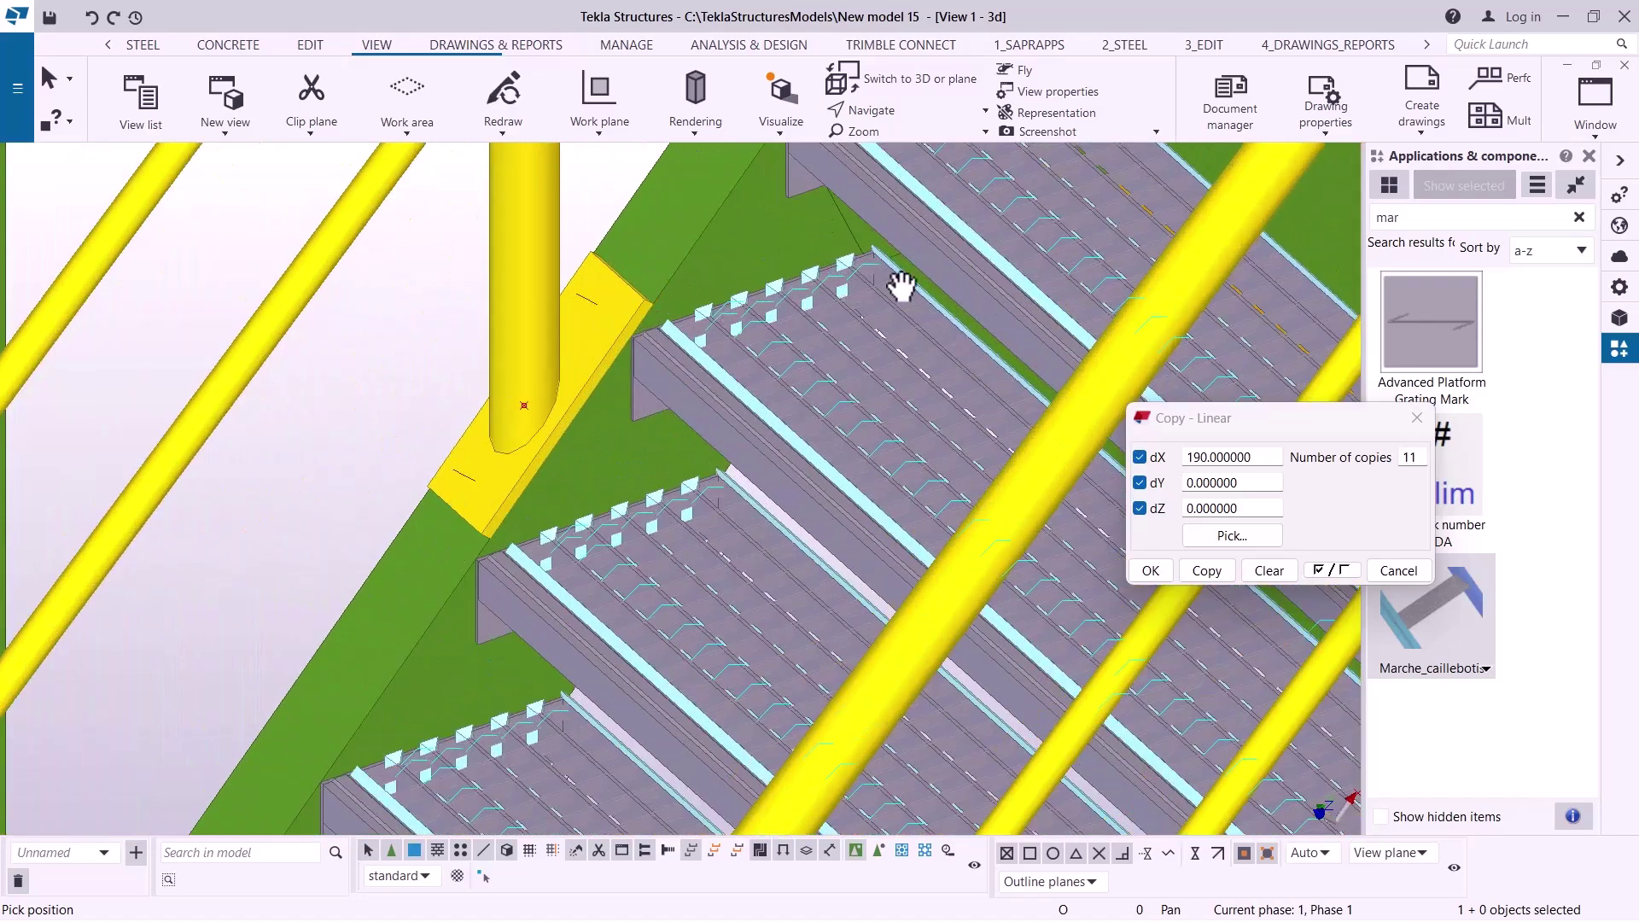
{"action": "scroll", "coordinate": [819, 290], "scroll_direction": "up", "scroll_amount": 2}
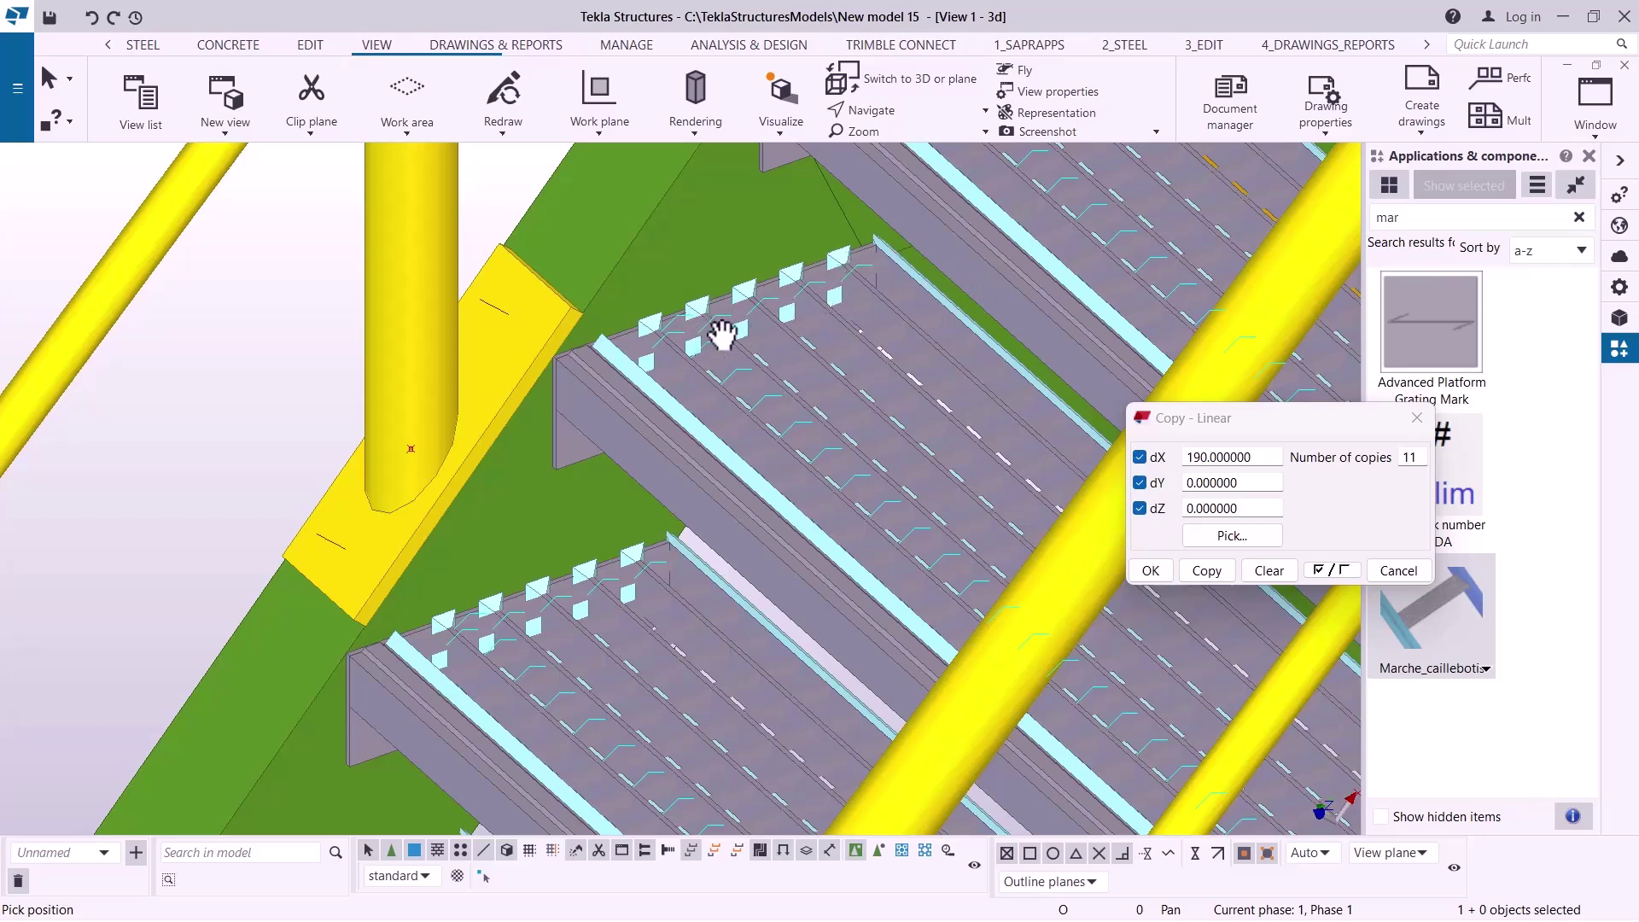
{"action": "scroll", "coordinate": [864, 277], "scroll_direction": "up", "scroll_amount": 2}
{"action": "scroll", "coordinate": [865, 278], "scroll_direction": "up", "scroll_amount": 1}
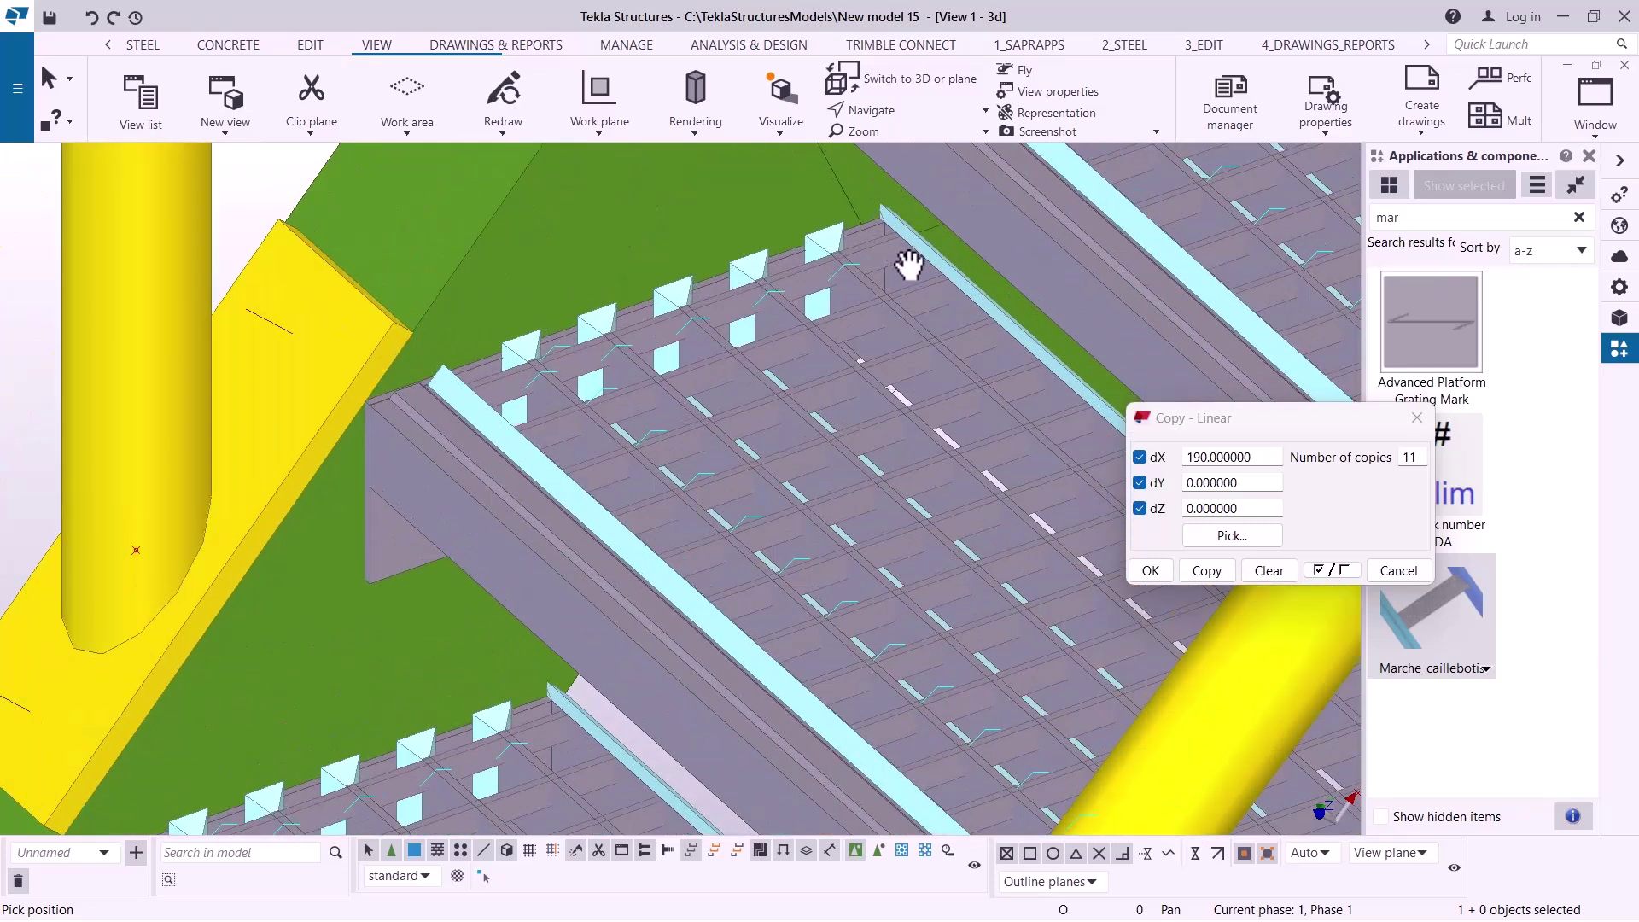
{"action": "scroll", "coordinate": [934, 341], "scroll_direction": "down", "scroll_amount": 3}
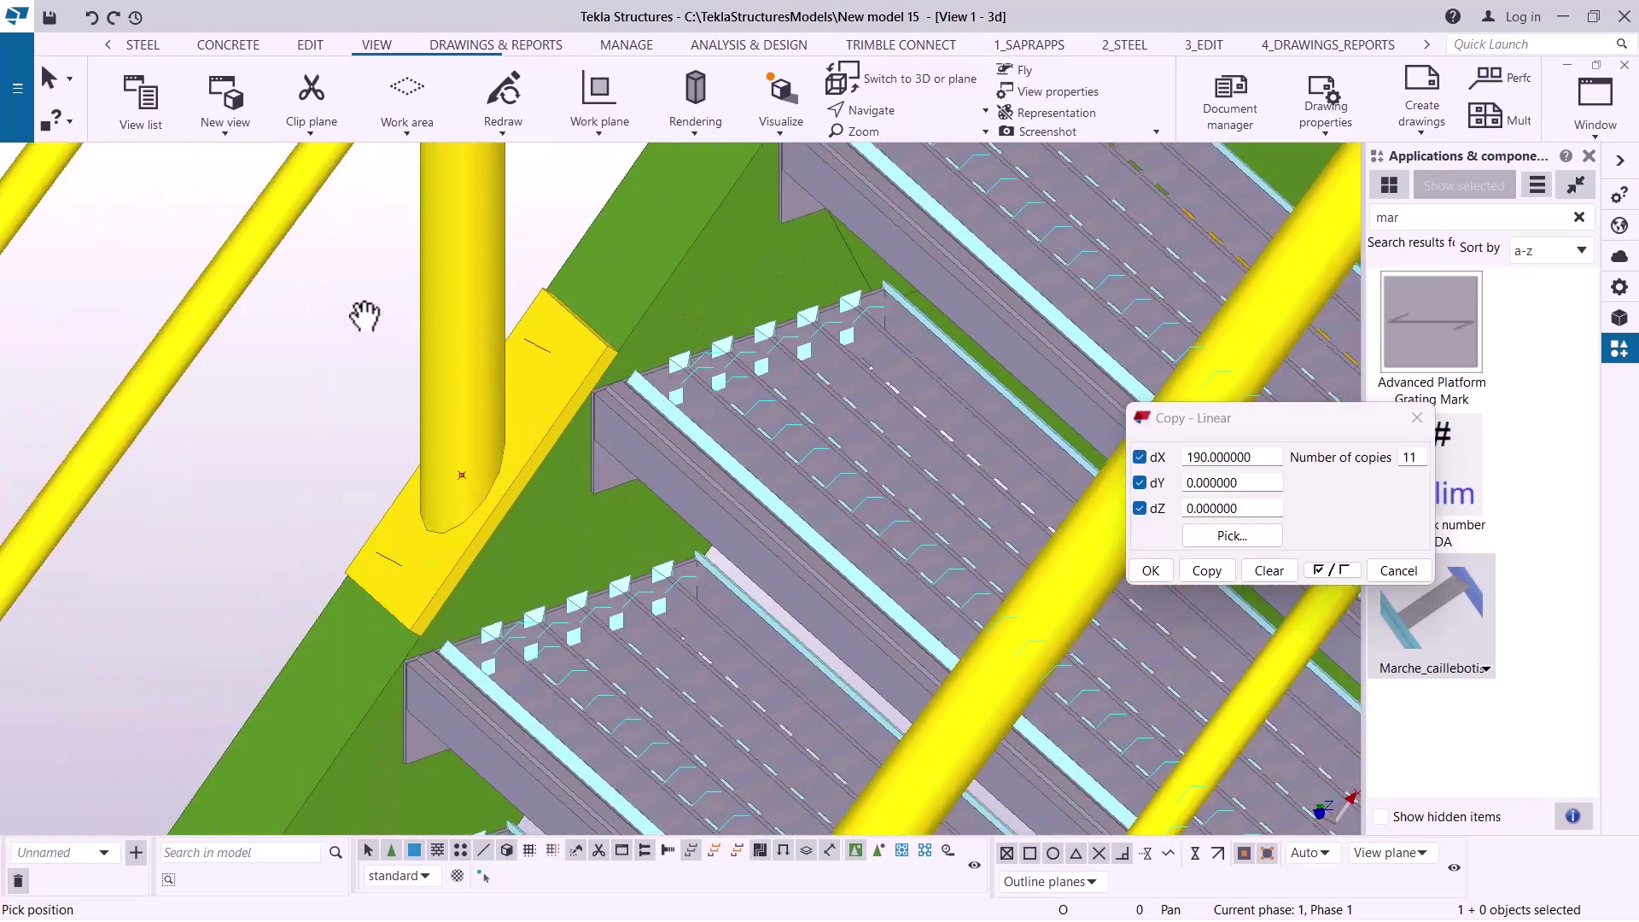
{"action": "right_click", "coordinate": [364, 317]}
{"action": "left_click", "coordinate": [395, 330]}
{"action": "left_click", "coordinate": [324, 339]}
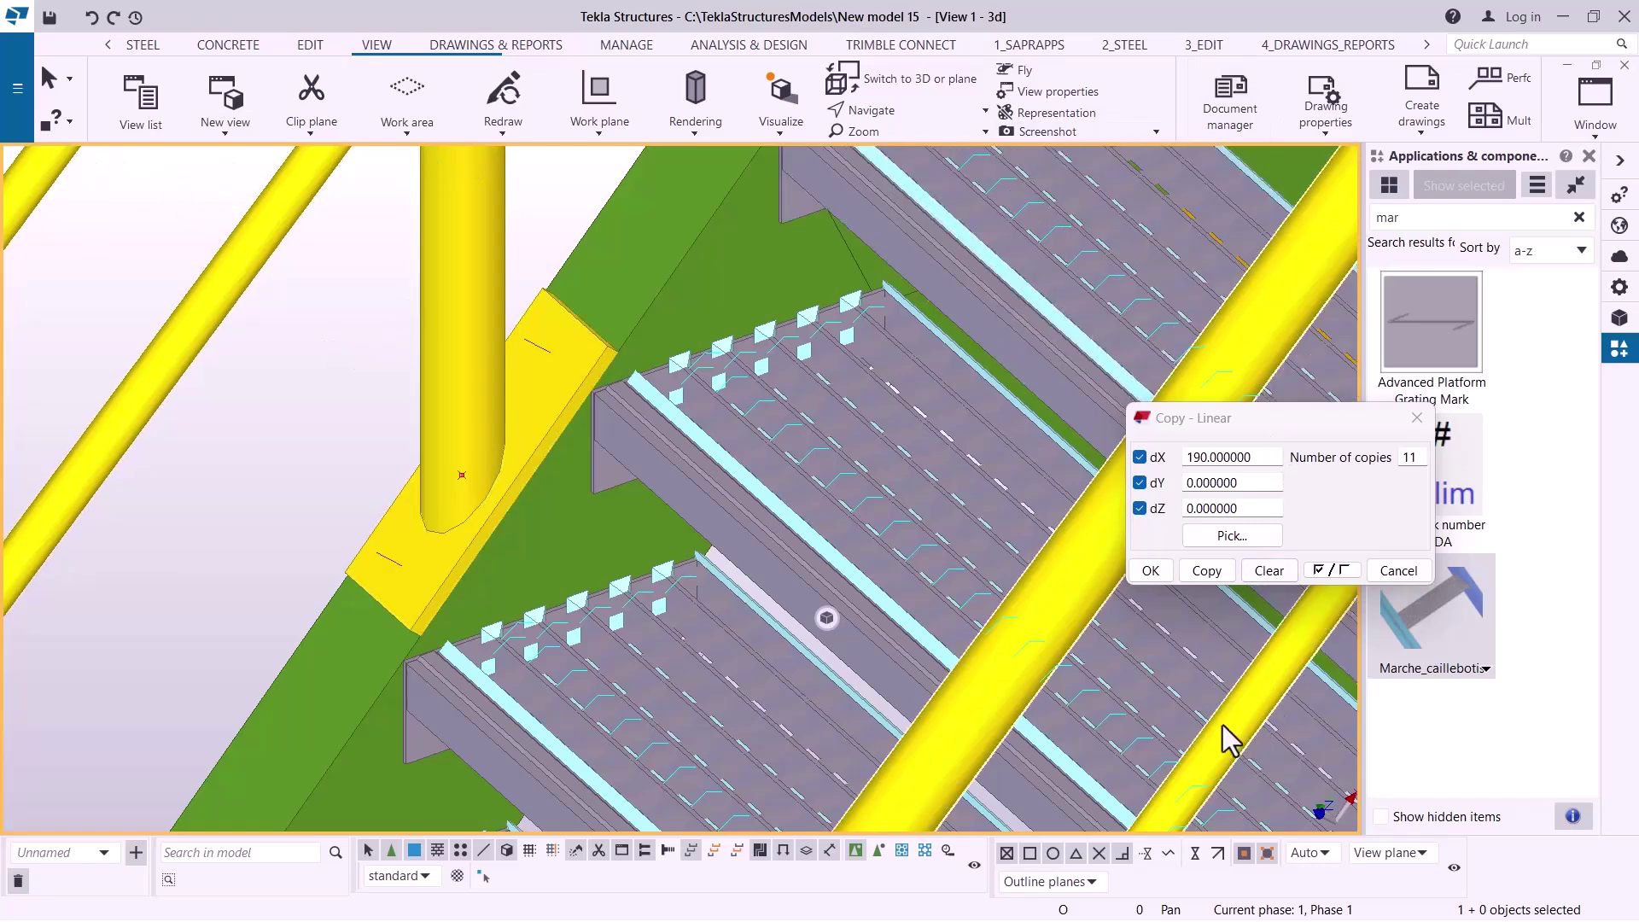
- Redraw the 3D view, close the Copy - Linear dialog and hide the components panel
{"action": "right_click", "coordinate": [314, 318]}
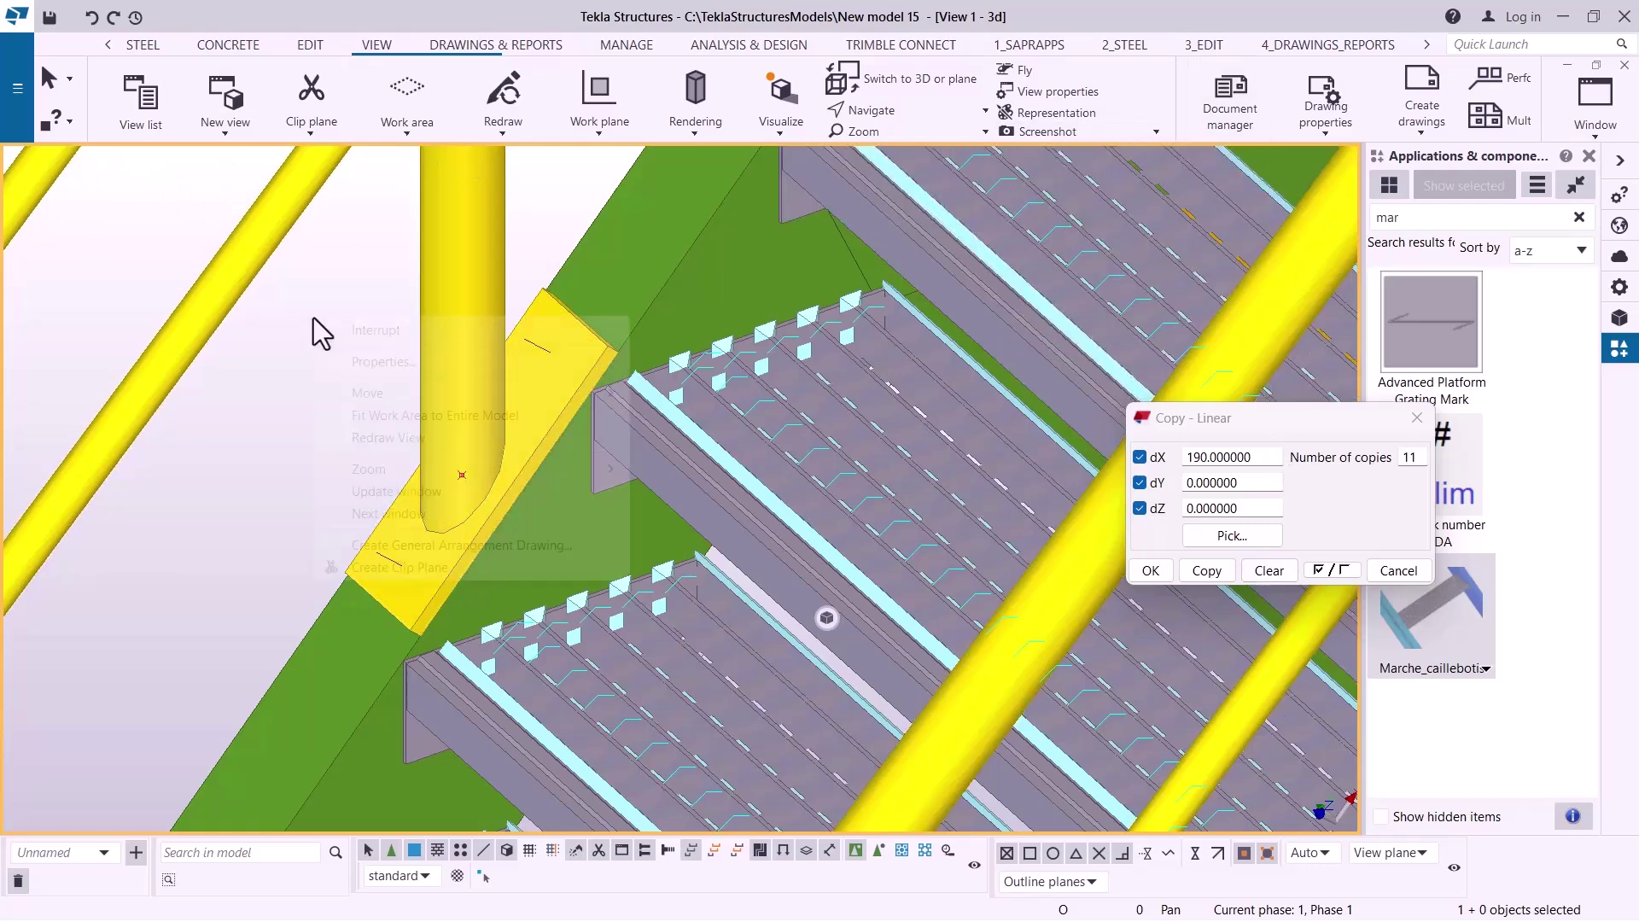
{"action": "left_click", "coordinate": [400, 437]}
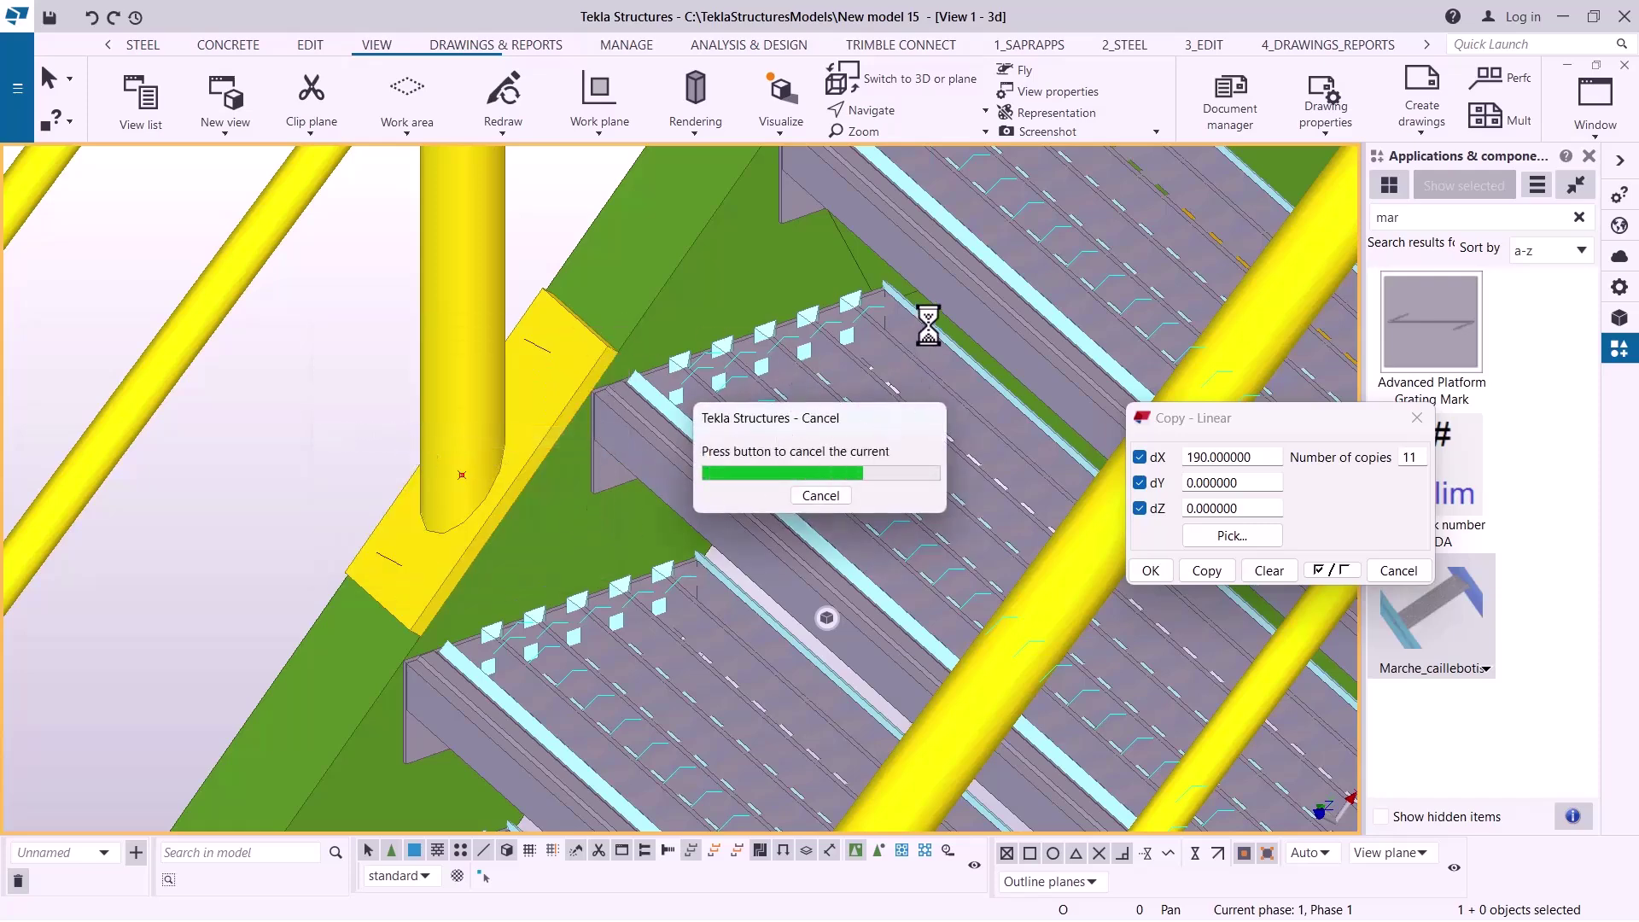
{"action": "left_click", "coordinate": [1414, 418]}
{"action": "left_click", "coordinate": [1621, 162]}
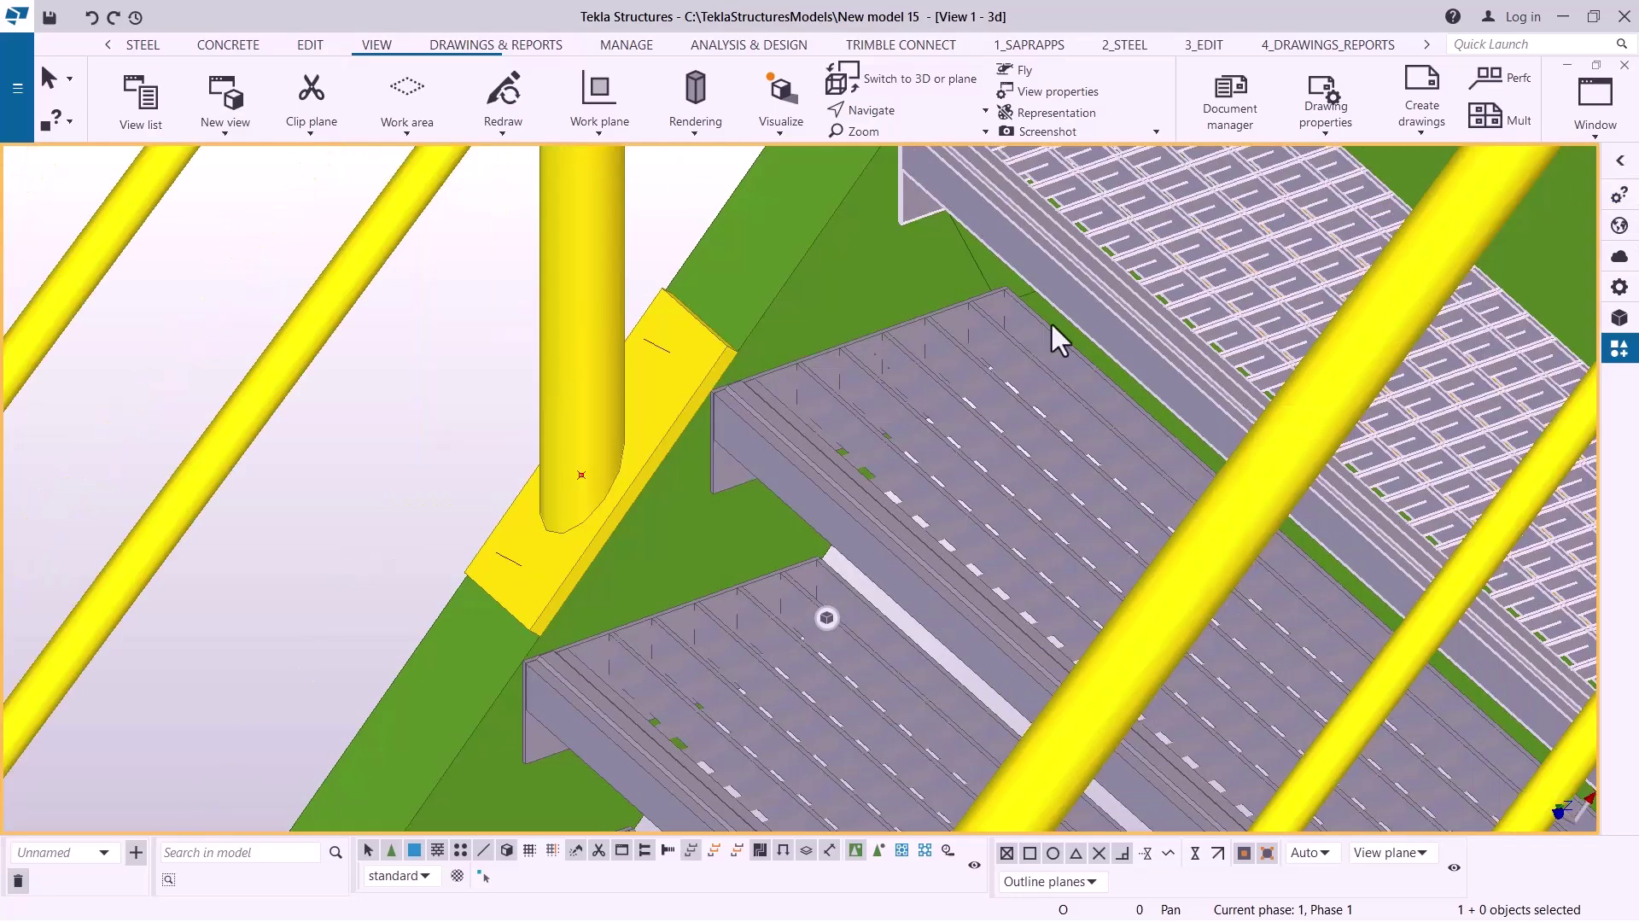
{"action": "scroll", "coordinate": [1053, 341], "scroll_direction": "down", "scroll_amount": 5}
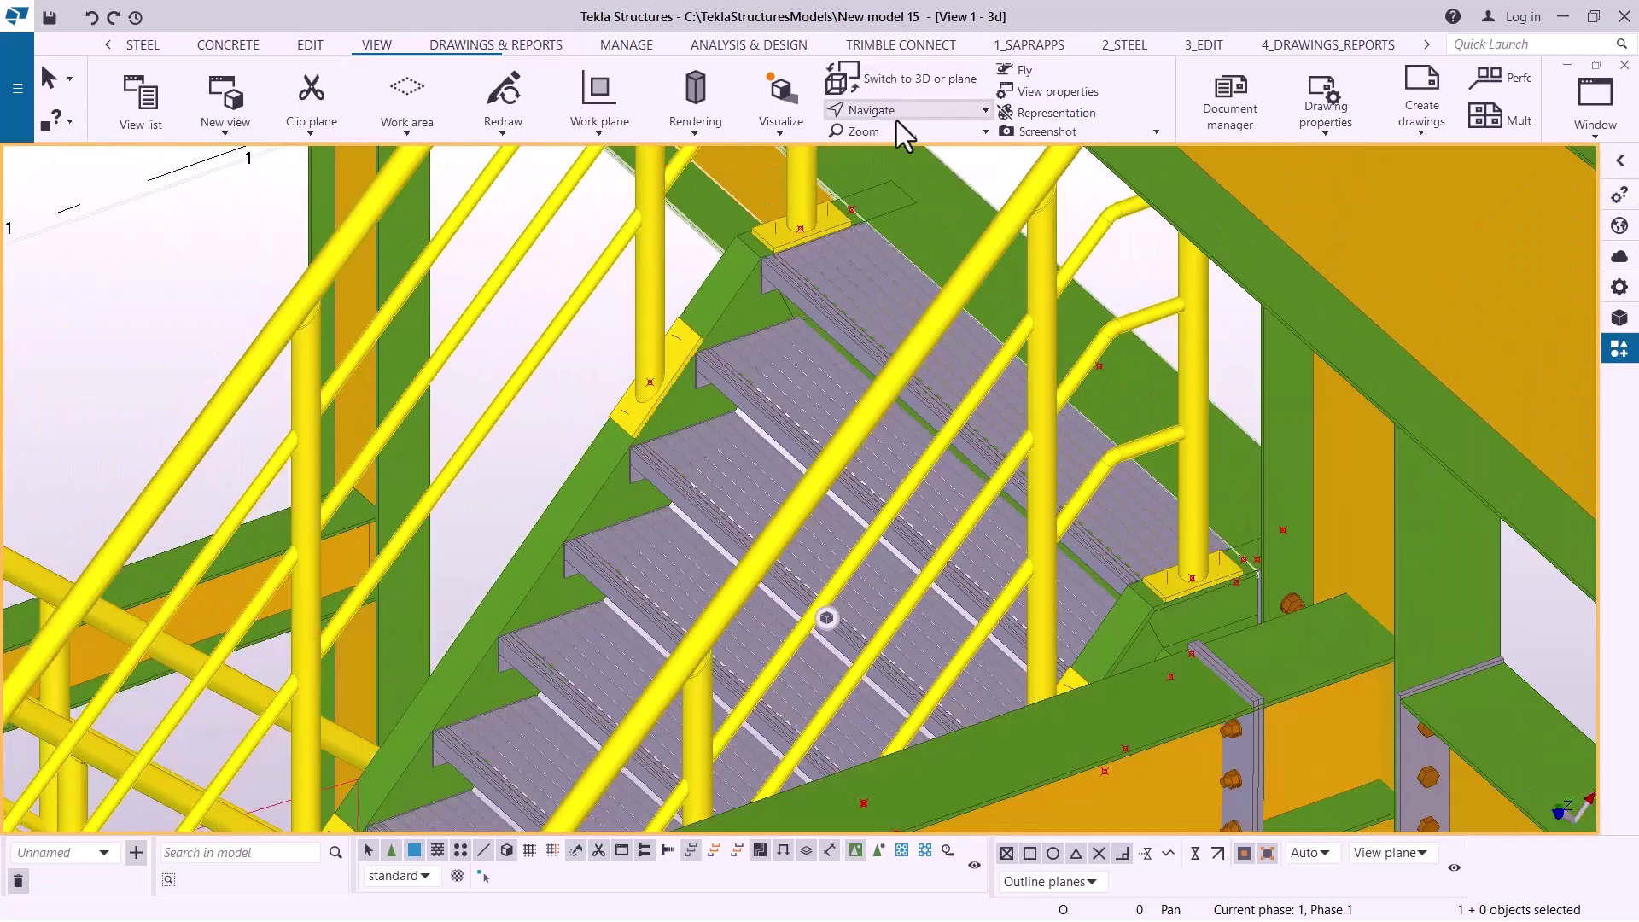
- Orbit around the stair, then switch to a flat plan view
{"action": "left_click", "coordinate": [894, 111]}
{"action": "left_click", "coordinate": [897, 146]}
{"action": "left_click_drag", "start_coordinate": [828, 300], "coordinate": [856, 366]}
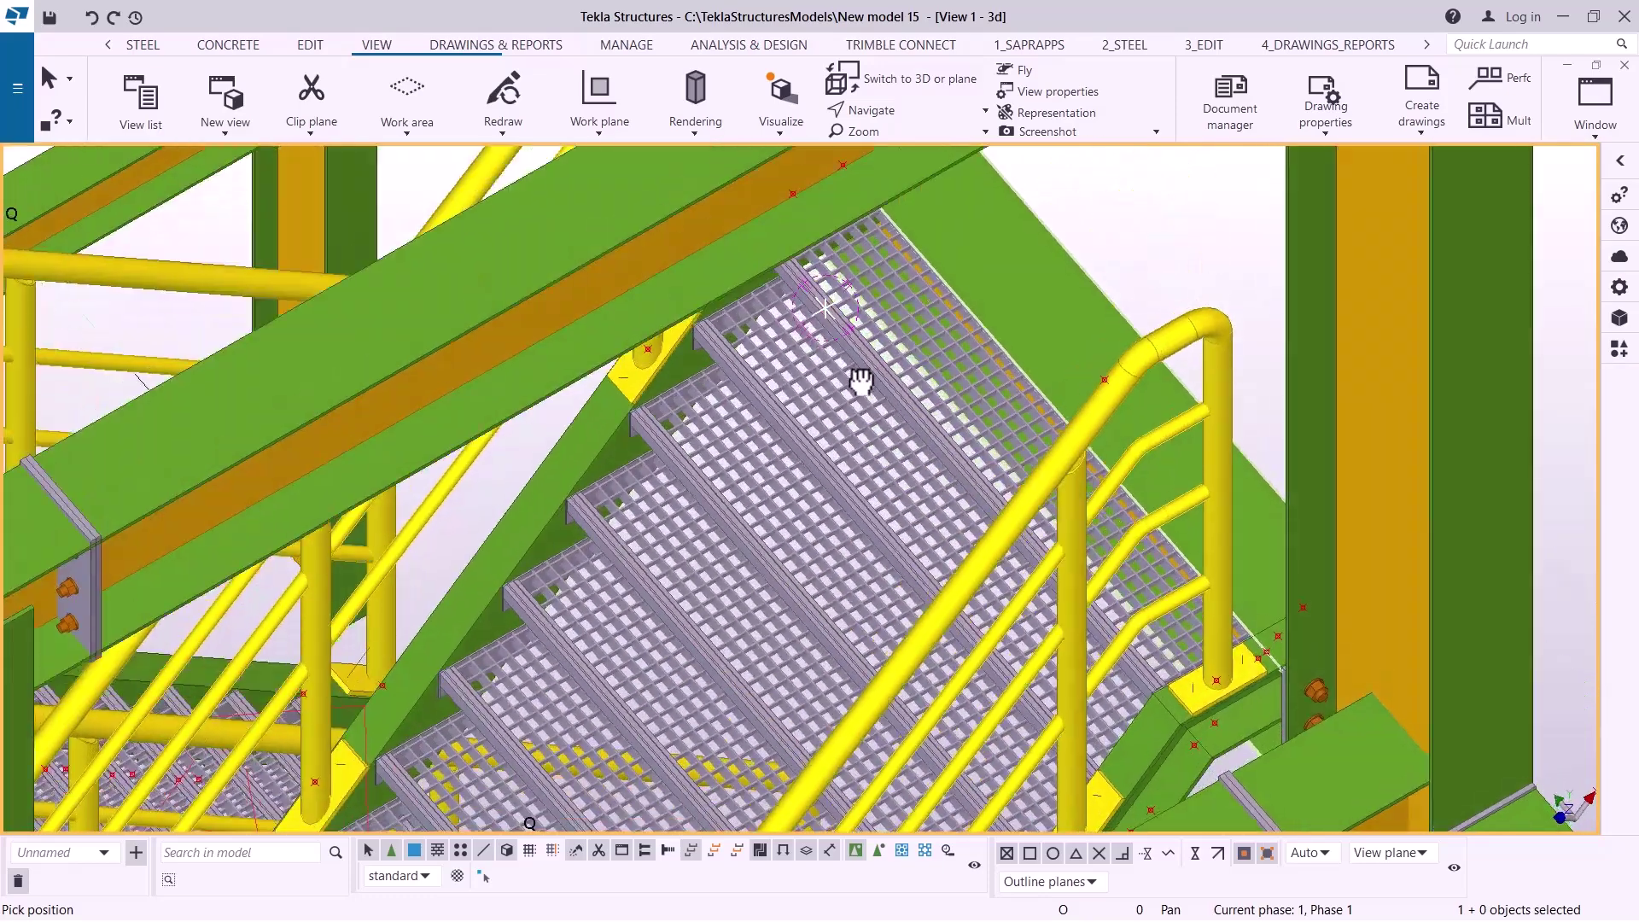
{"action": "left_click", "coordinate": [914, 82]}
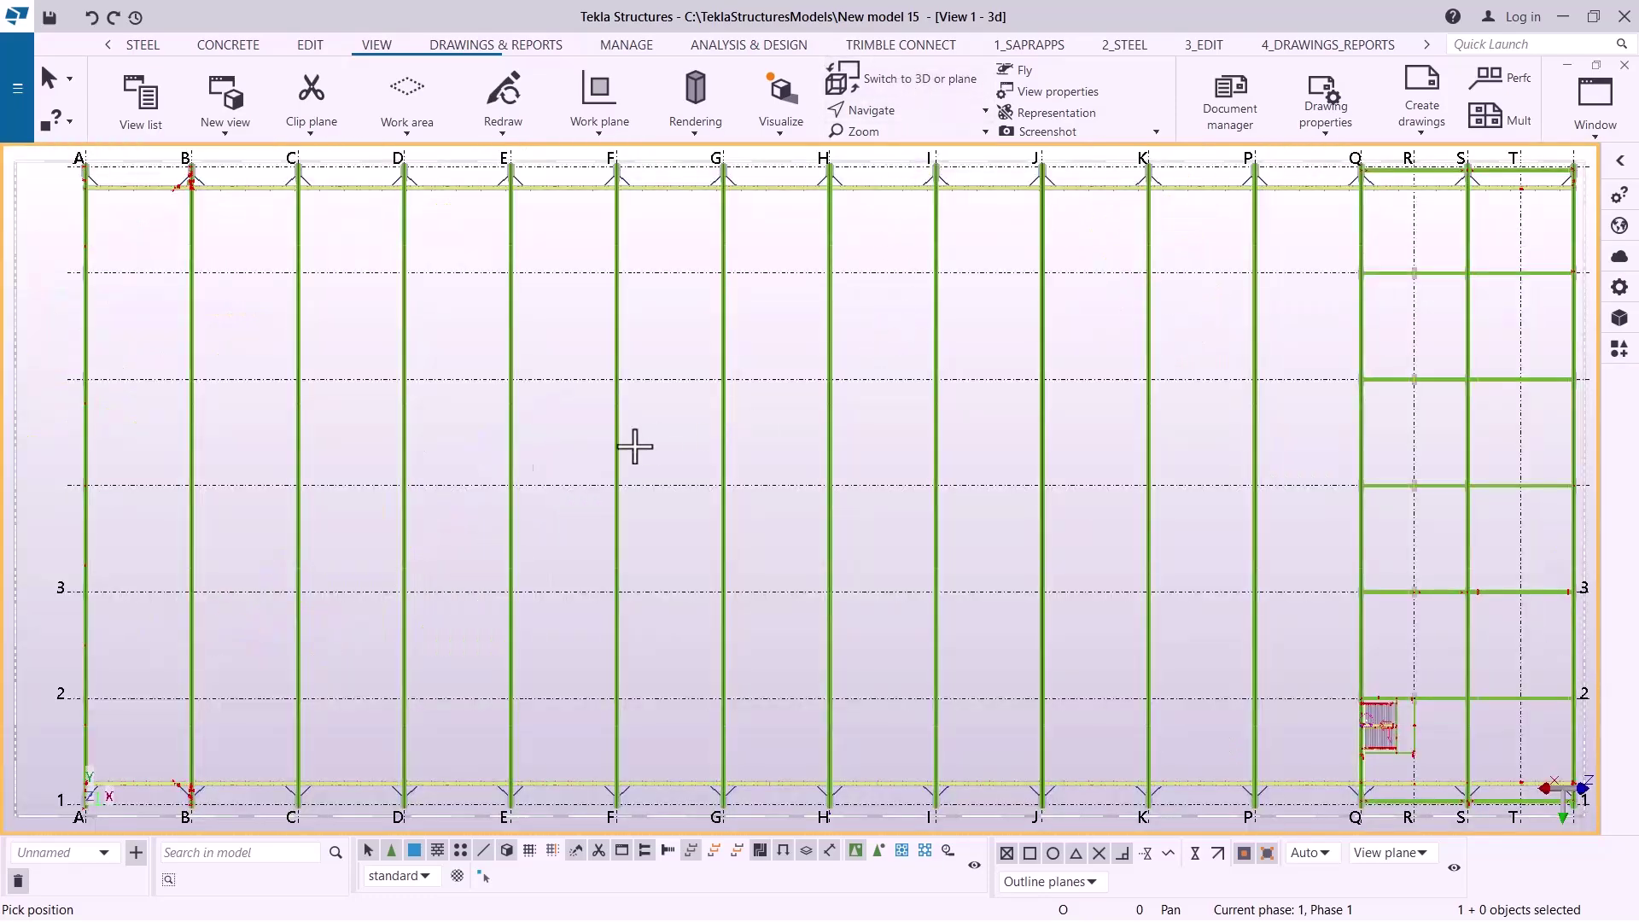
{"action": "scroll", "coordinate": [635, 427], "scroll_direction": "down", "scroll_amount": 3}
{"action": "scroll", "coordinate": [939, 575], "scroll_direction": "up", "scroll_amount": 5}
{"action": "scroll", "coordinate": [1219, 687], "scroll_direction": "up", "scroll_amount": 3}
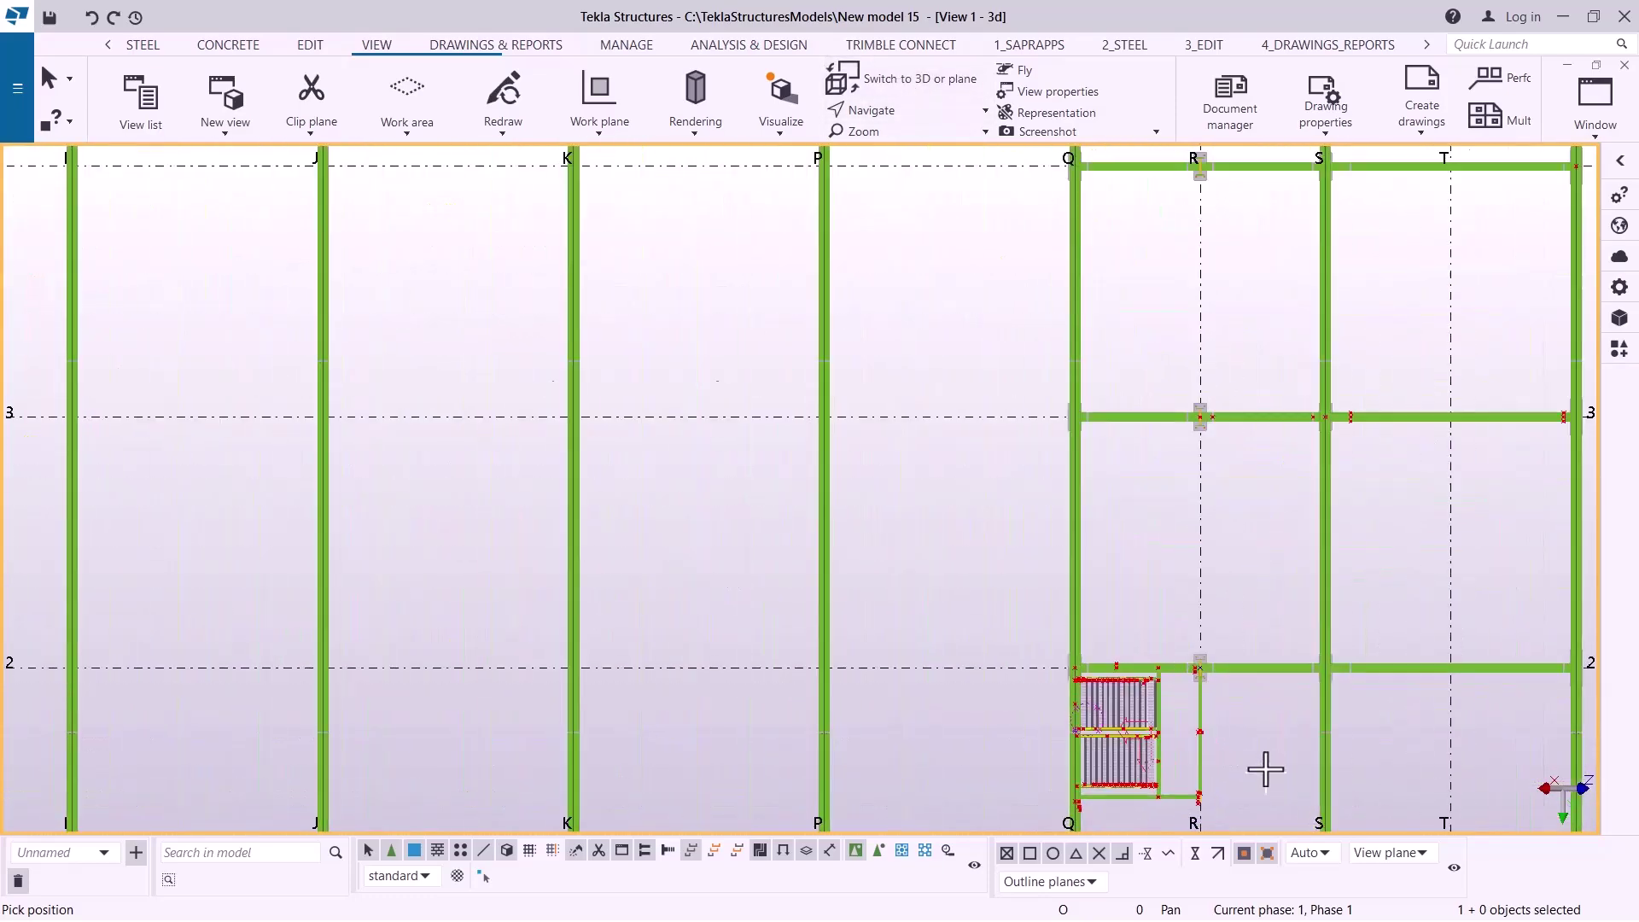
{"action": "scroll", "coordinate": [731, 304], "scroll_direction": "down", "scroll_amount": 2}
{"action": "scroll", "coordinate": [938, 539], "scroll_direction": "up", "scroll_amount": 4}
{"action": "scroll", "coordinate": [939, 540], "scroll_direction": "up", "scroll_amount": 5}
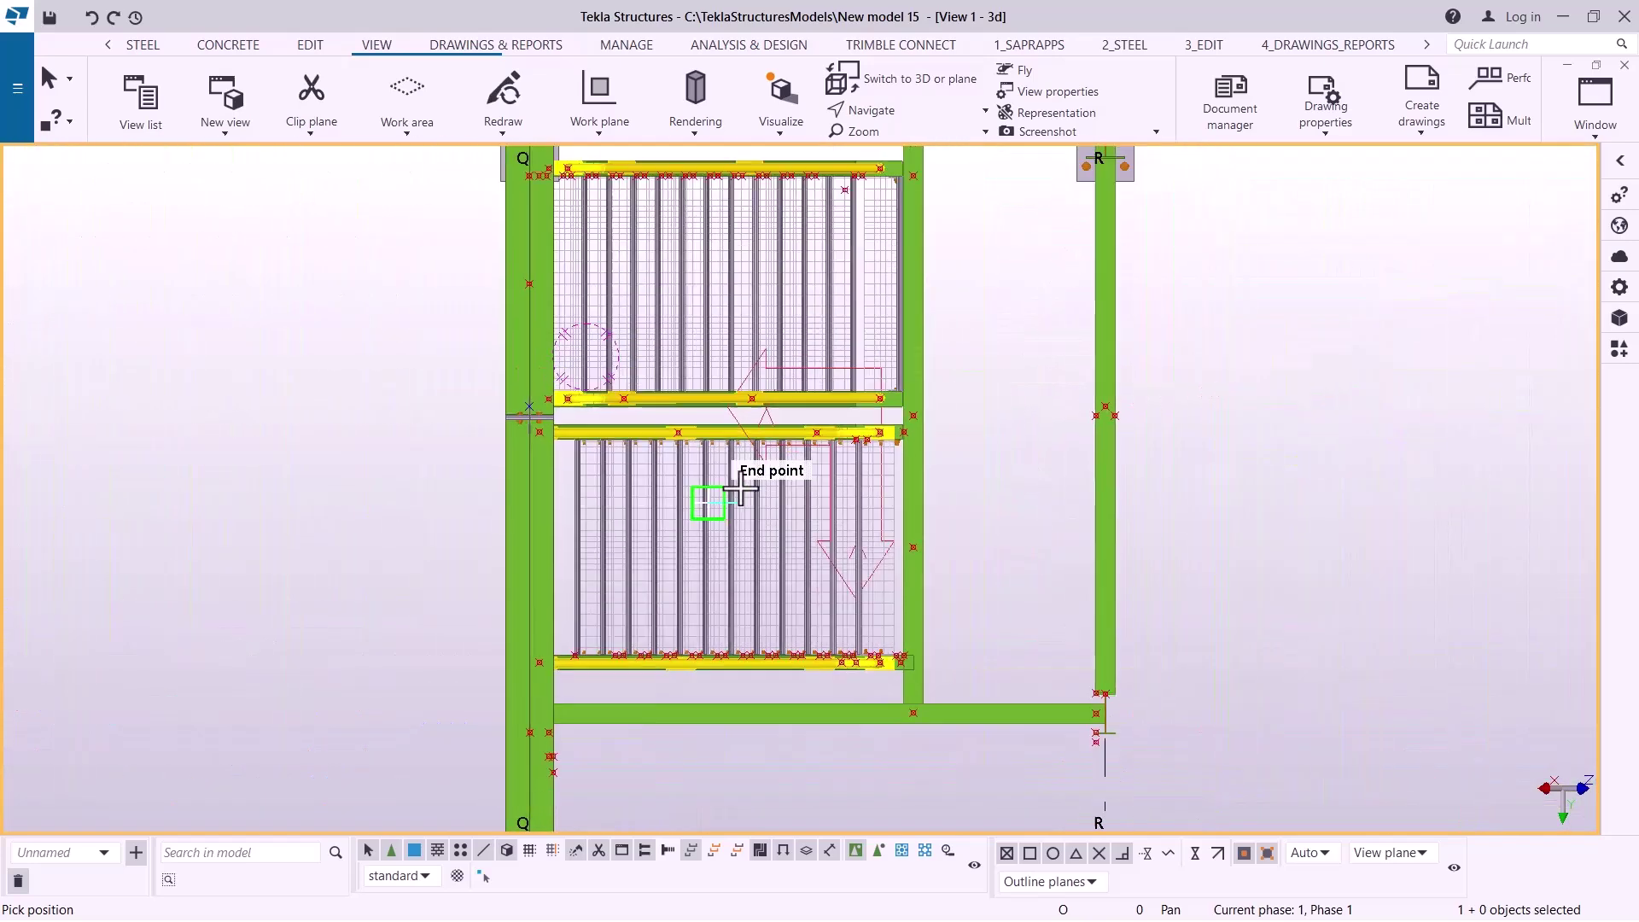
- Interrupt the unfinished pick command and zoom out to frame the whole staircase
{"action": "right_click", "coordinate": [995, 285]}
{"action": "left_click", "coordinate": [1072, 309]}
{"action": "scroll", "coordinate": [913, 474], "scroll_direction": "up", "scroll_amount": 3}
{"action": "scroll", "coordinate": [913, 474], "scroll_direction": "up", "scroll_amount": 2}
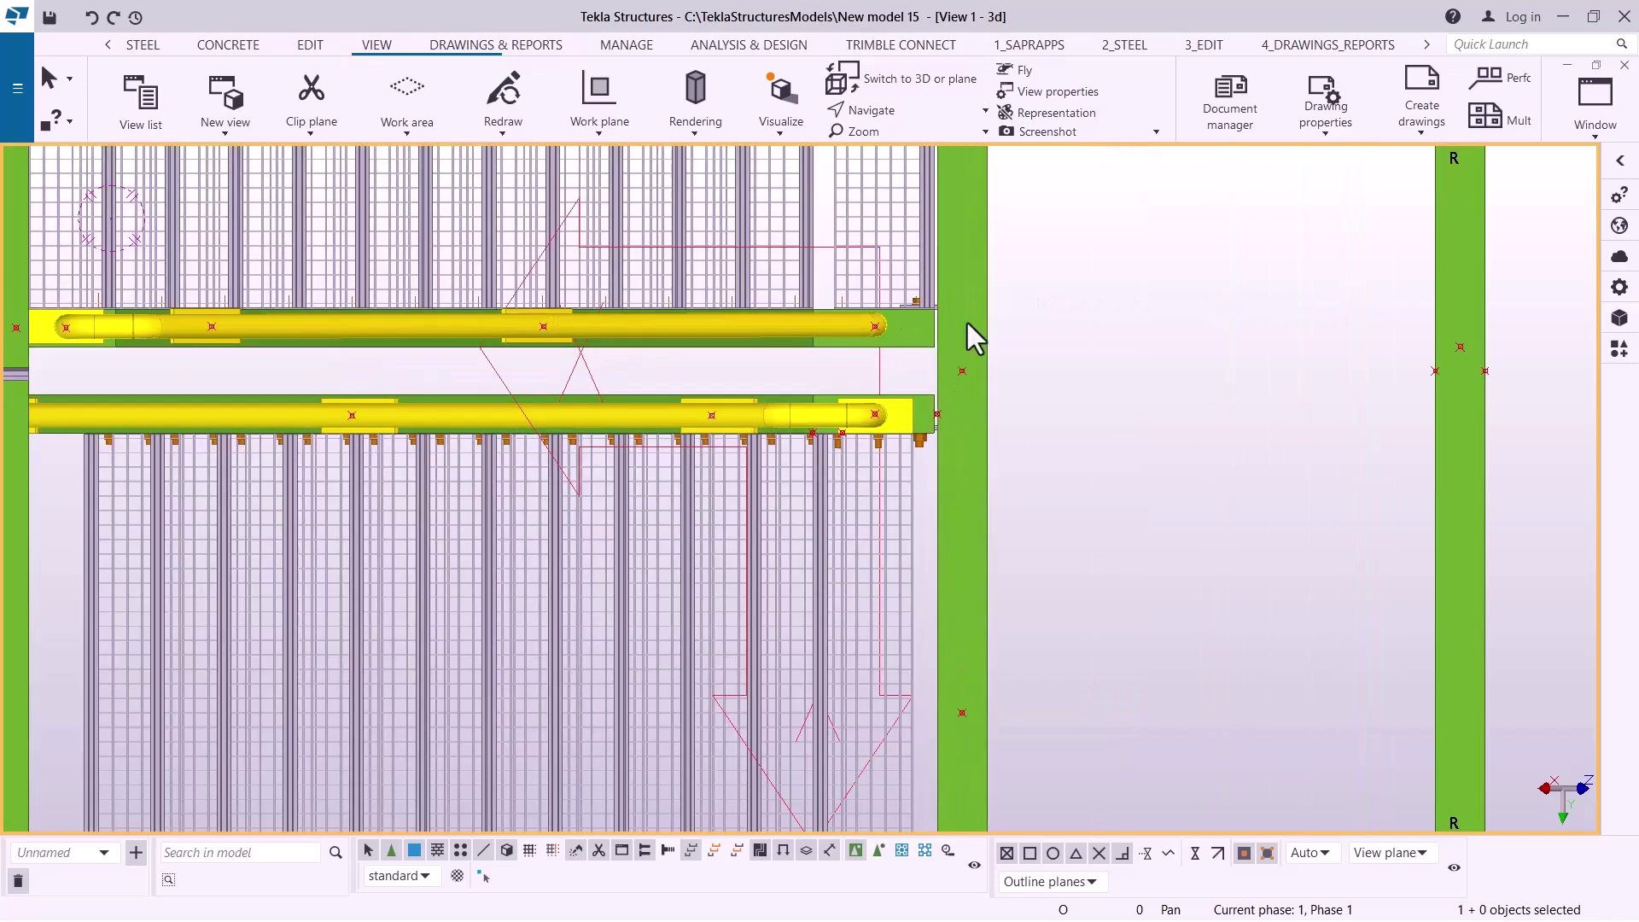
{"action": "scroll", "coordinate": [891, 411], "scroll_direction": "up", "scroll_amount": 2}
{"action": "scroll", "coordinate": [891, 411], "scroll_direction": "up", "scroll_amount": 2}
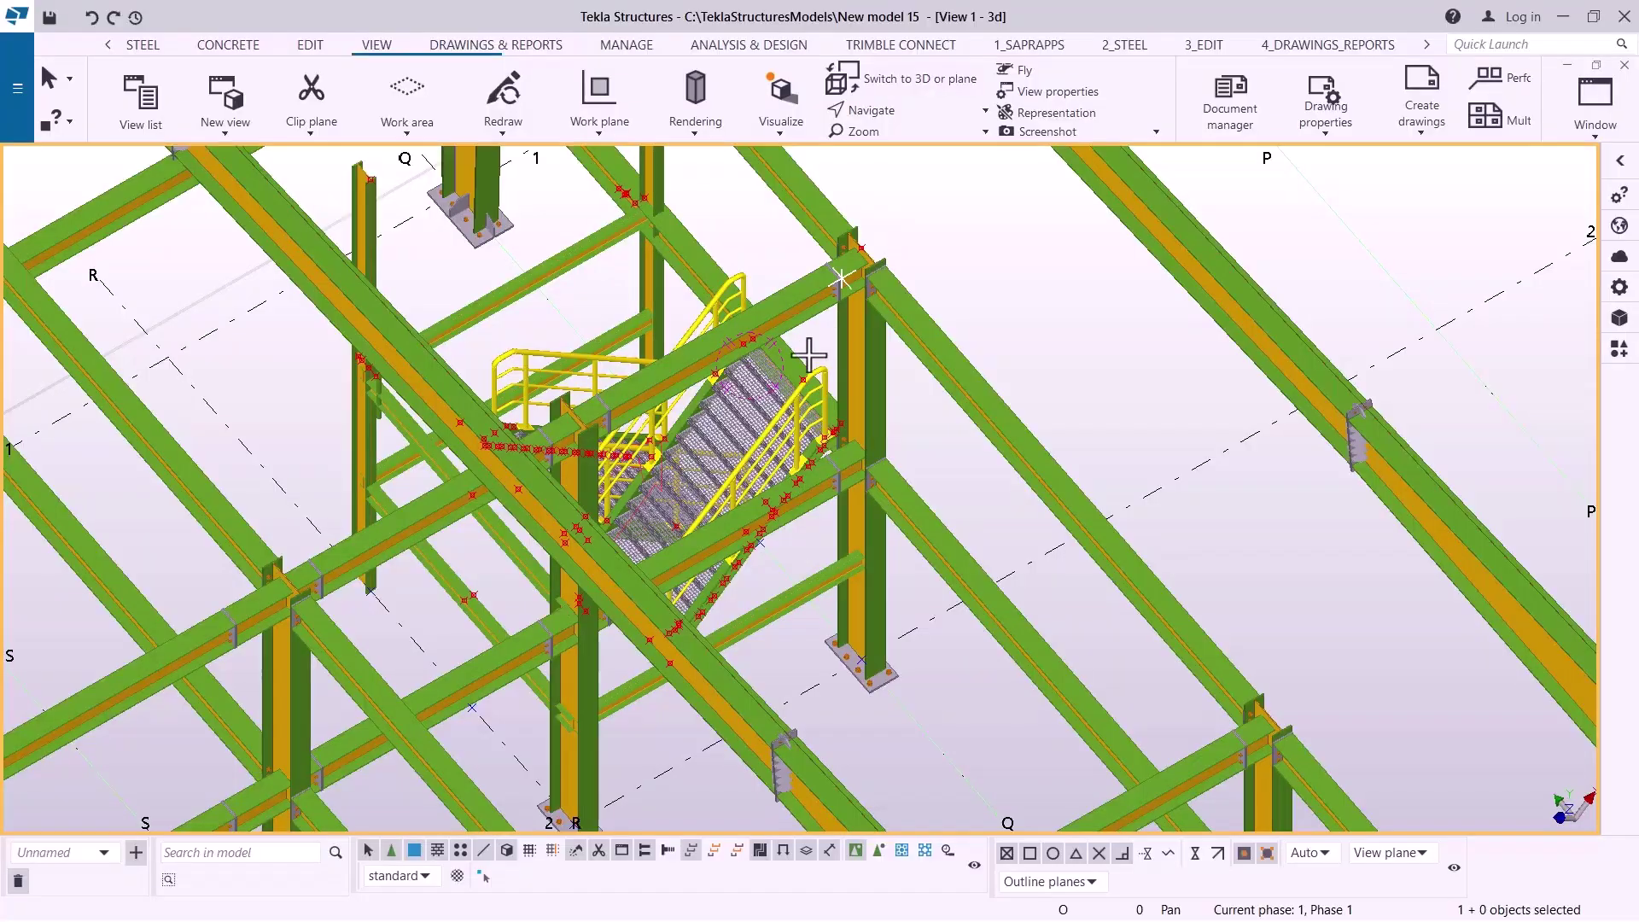
- Orbit to a low, rotated angle and zoom in on the empty landing gap between the two beams
{"action": "middle_click_drag", "start_coordinate": [781, 401], "coordinate": [186, 335], "text": "ctrl"}
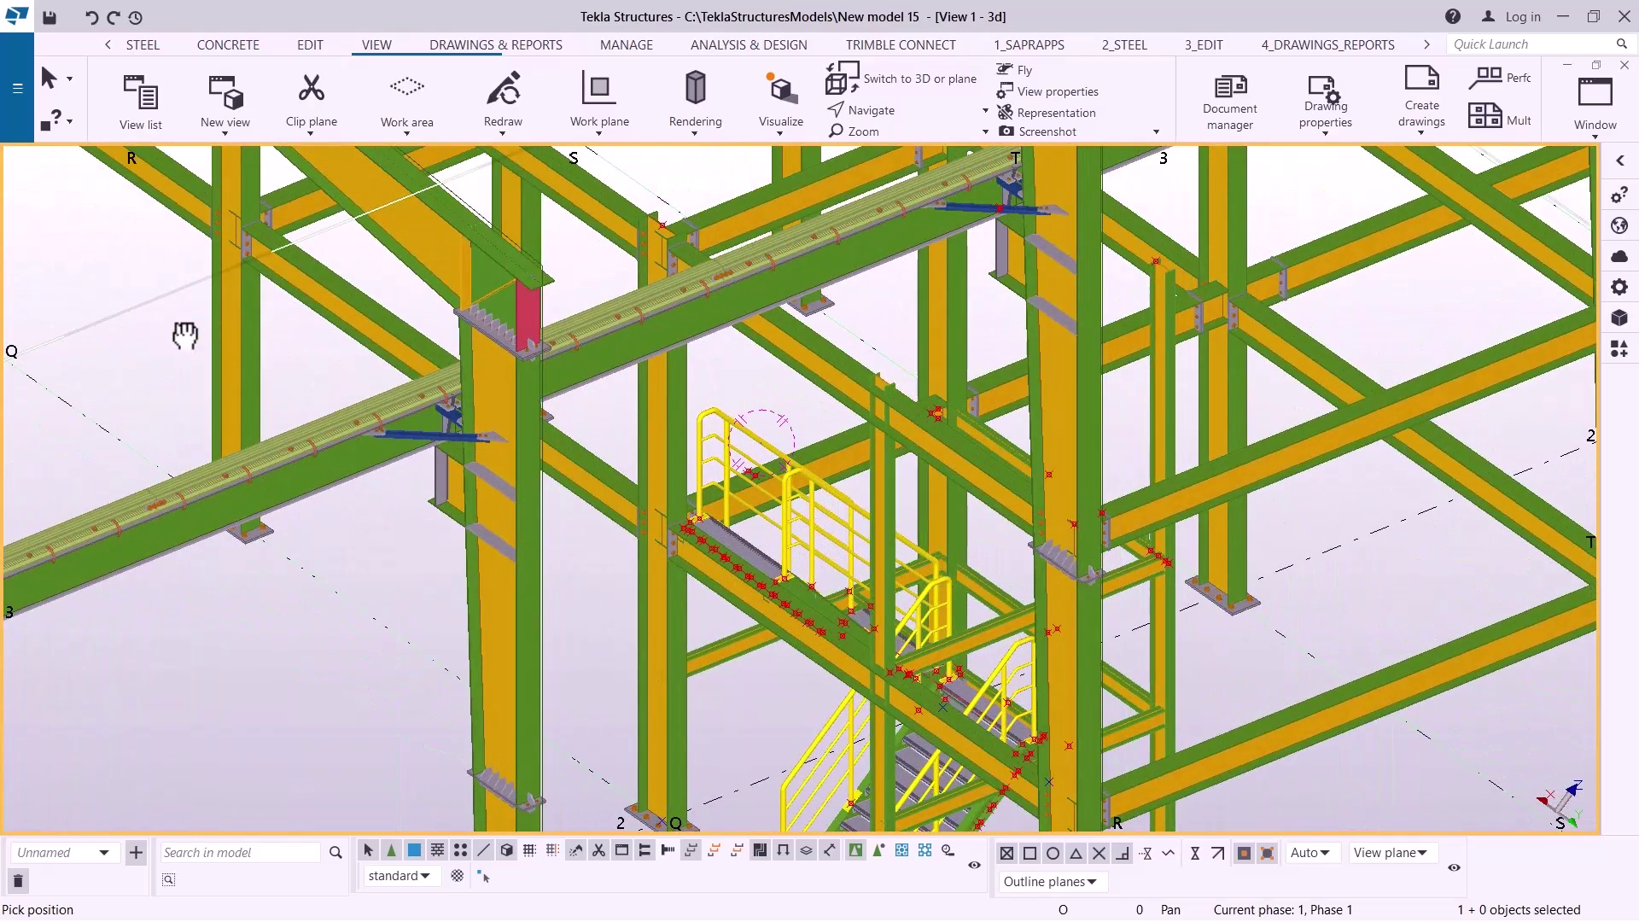
{"action": "middle_click_drag", "start_coordinate": [184, 338], "coordinate": [177, 340], "text": "ctrl"}
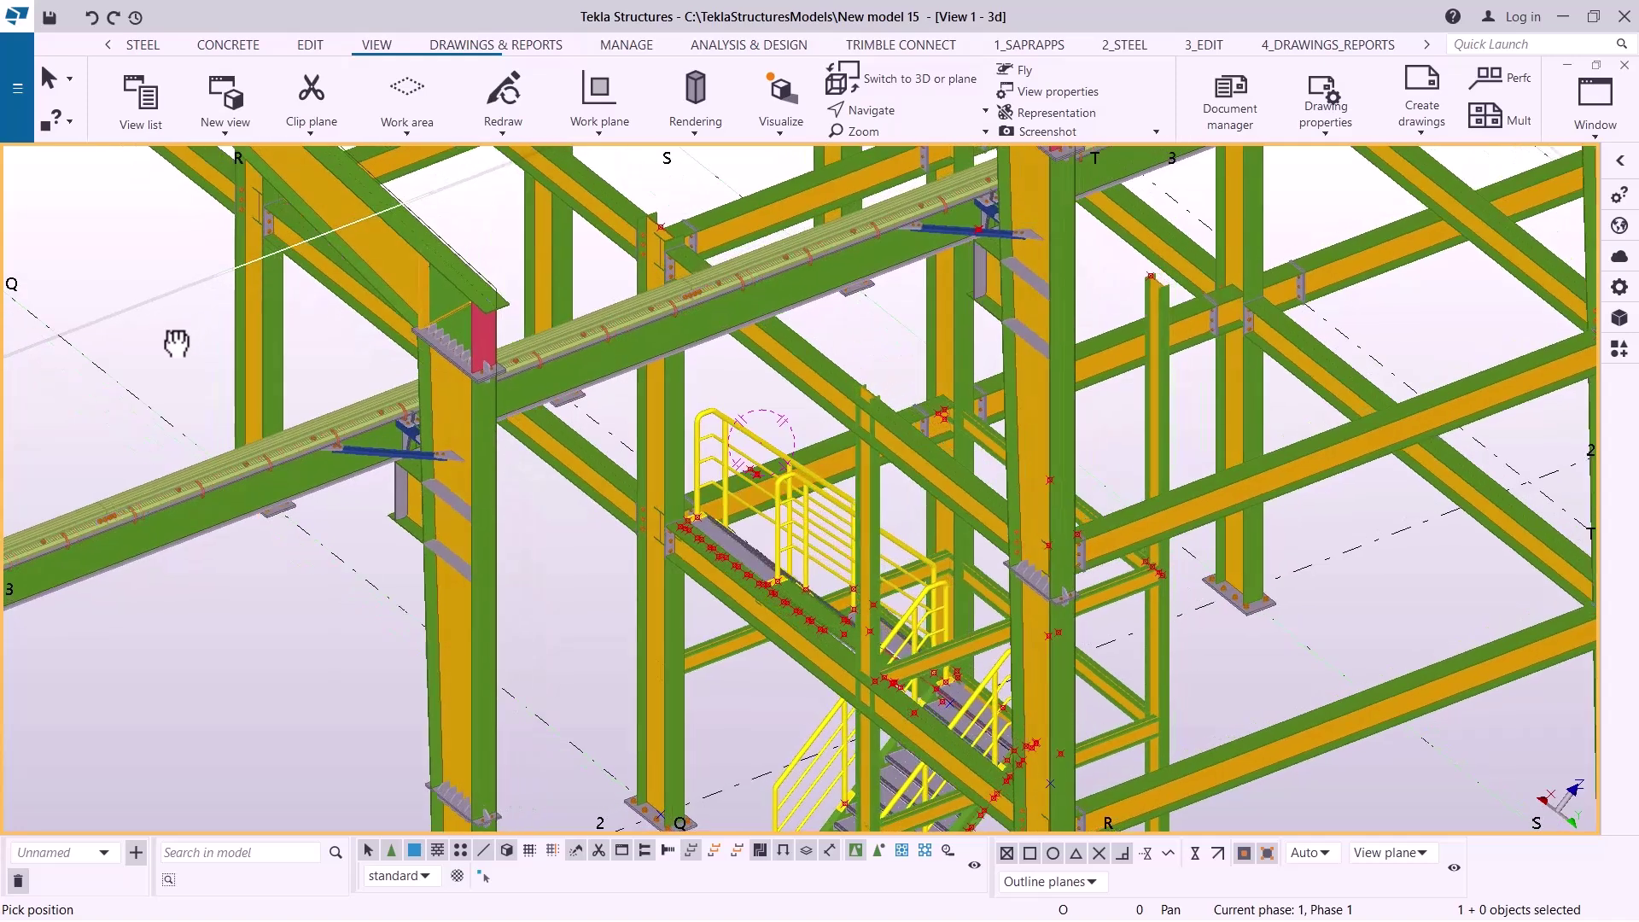
{"action": "scroll", "coordinate": [177, 342], "scroll_direction": "down", "scroll_amount": 5}
{"action": "scroll", "coordinate": [610, 635], "scroll_direction": "up", "scroll_amount": 5}
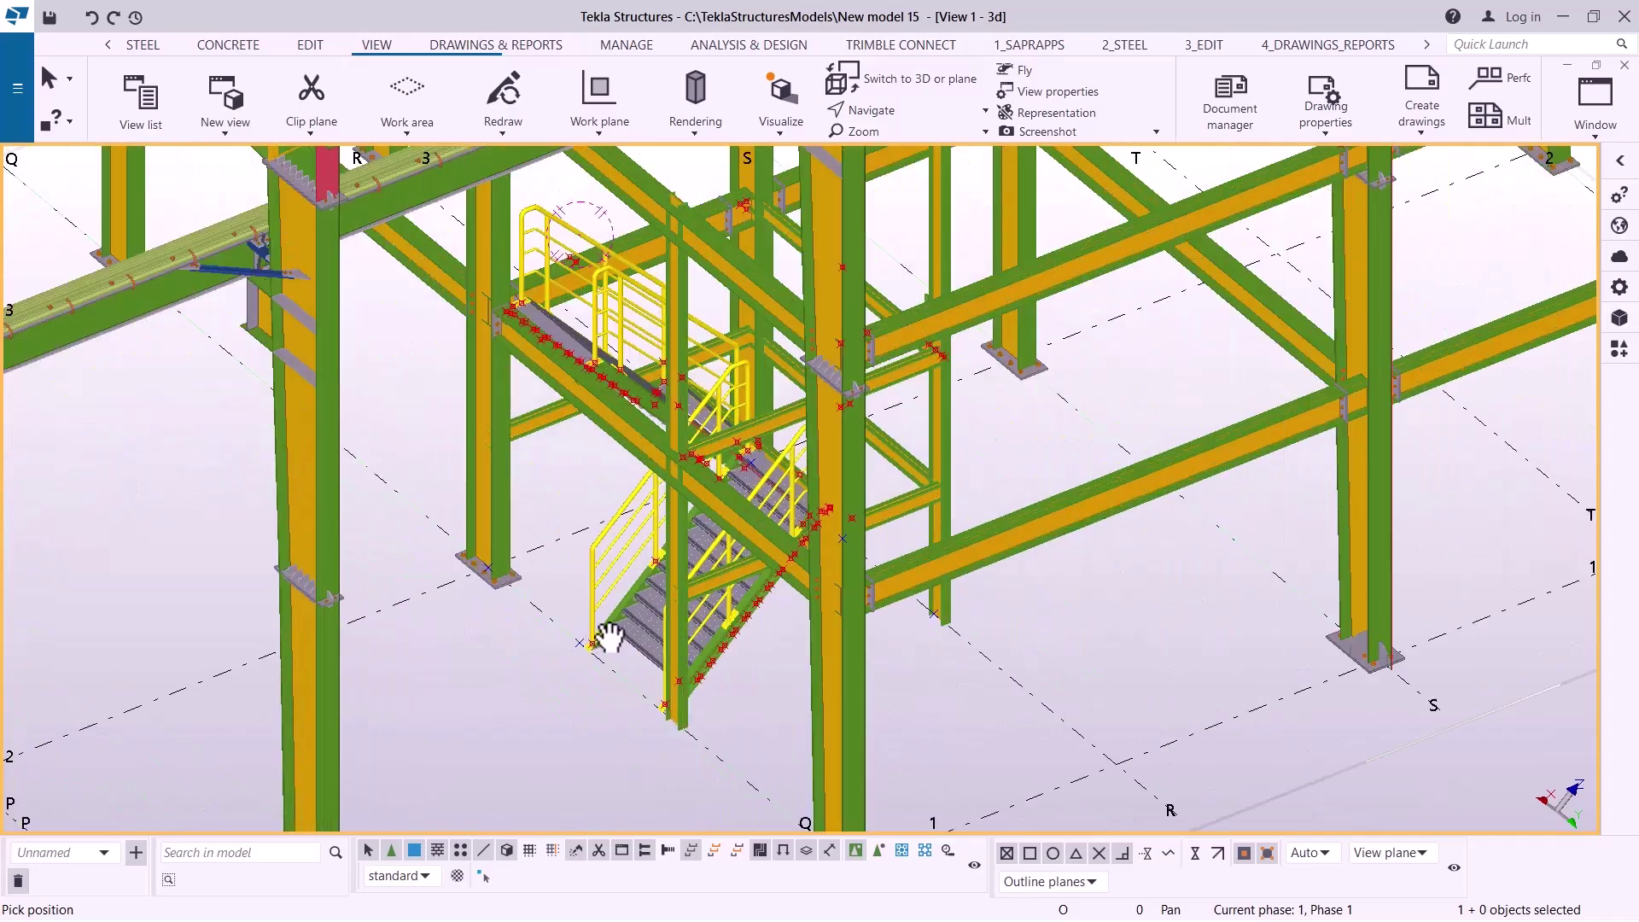
{"action": "scroll", "coordinate": [610, 636], "scroll_direction": "down", "scroll_amount": 2}
{"action": "scroll", "coordinate": [651, 529], "scroll_direction": "up", "scroll_amount": 5}
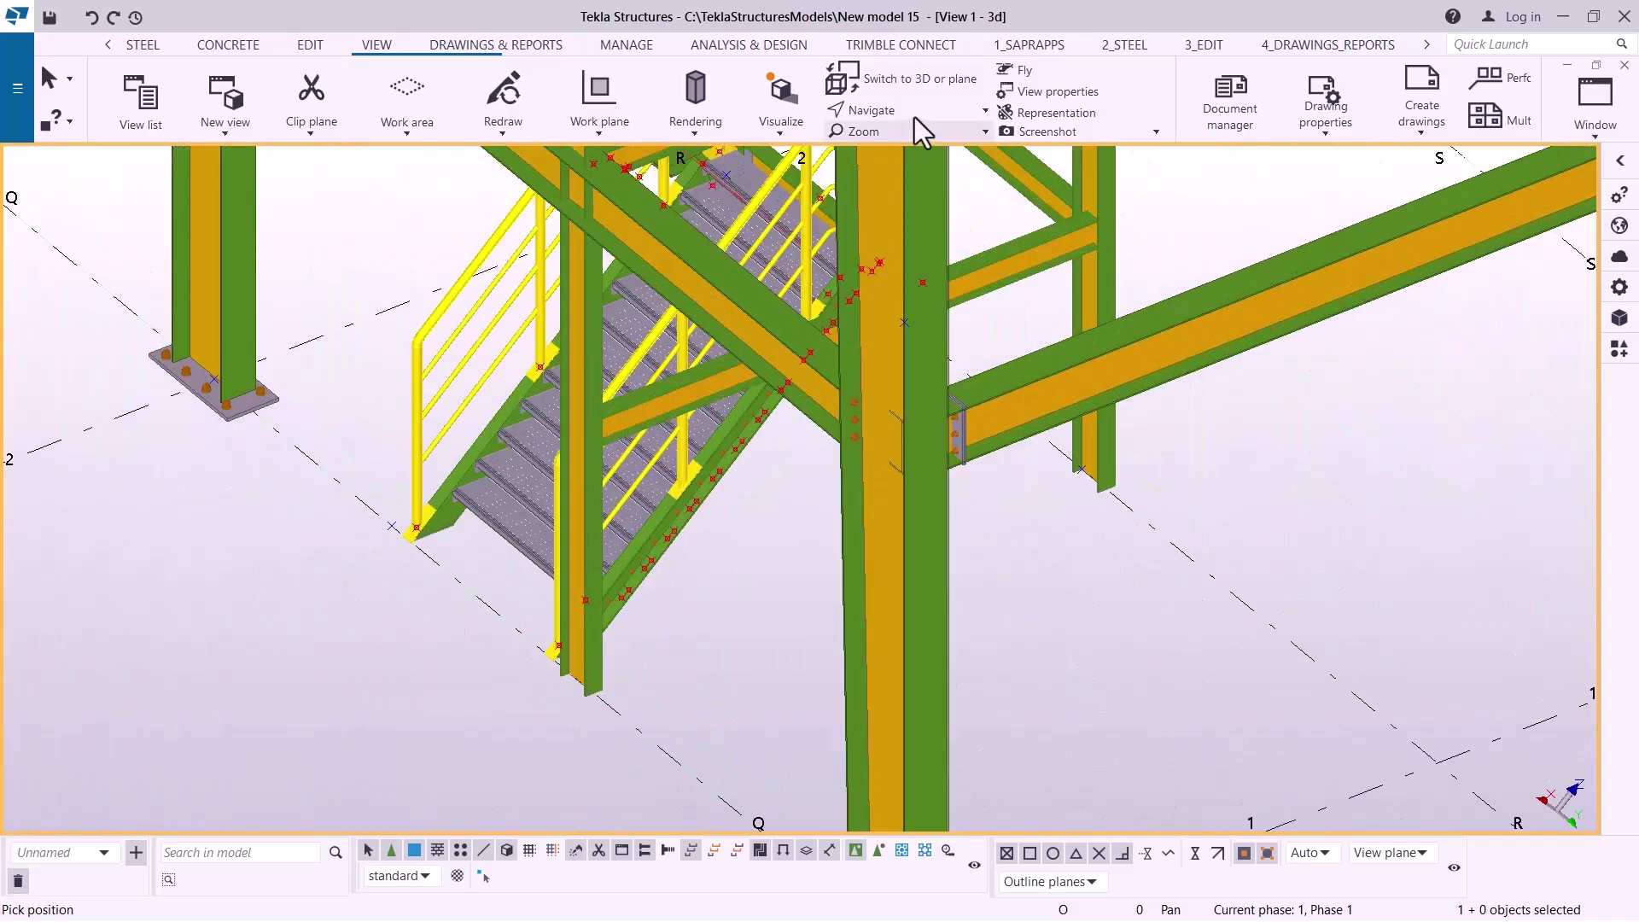
{"action": "left_click", "coordinate": [921, 132]}
{"action": "left_click", "coordinate": [886, 146]}
{"action": "scroll", "coordinate": [613, 522], "scroll_direction": "up", "scroll_amount": 2}
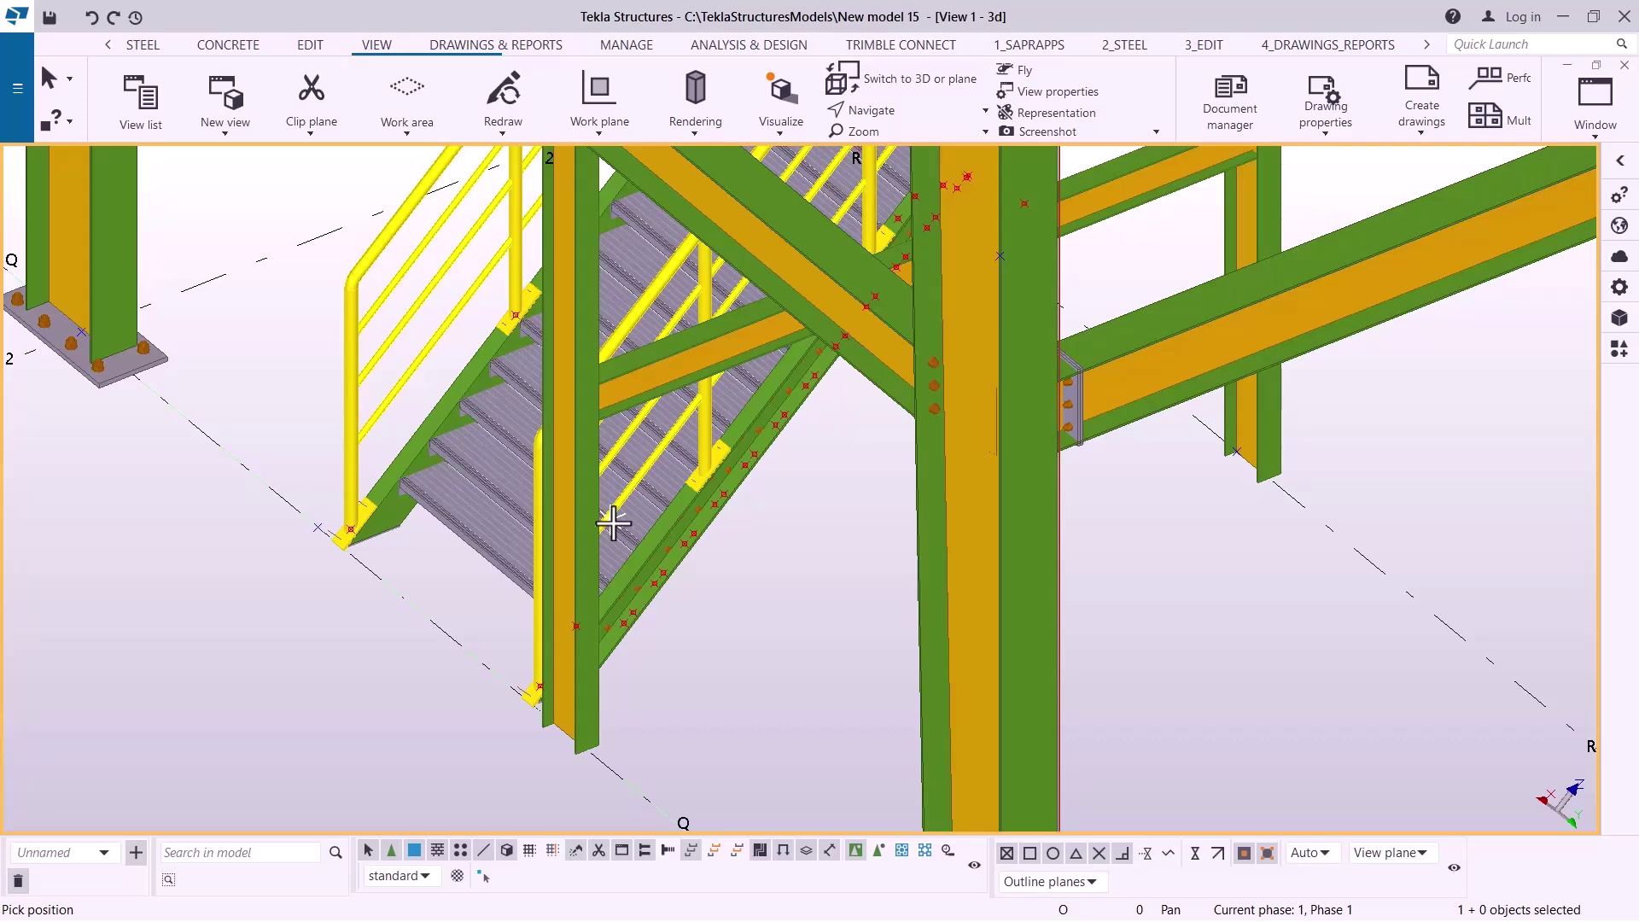
{"action": "scroll", "coordinate": [630, 544], "scroll_direction": "down", "scroll_amount": 2}
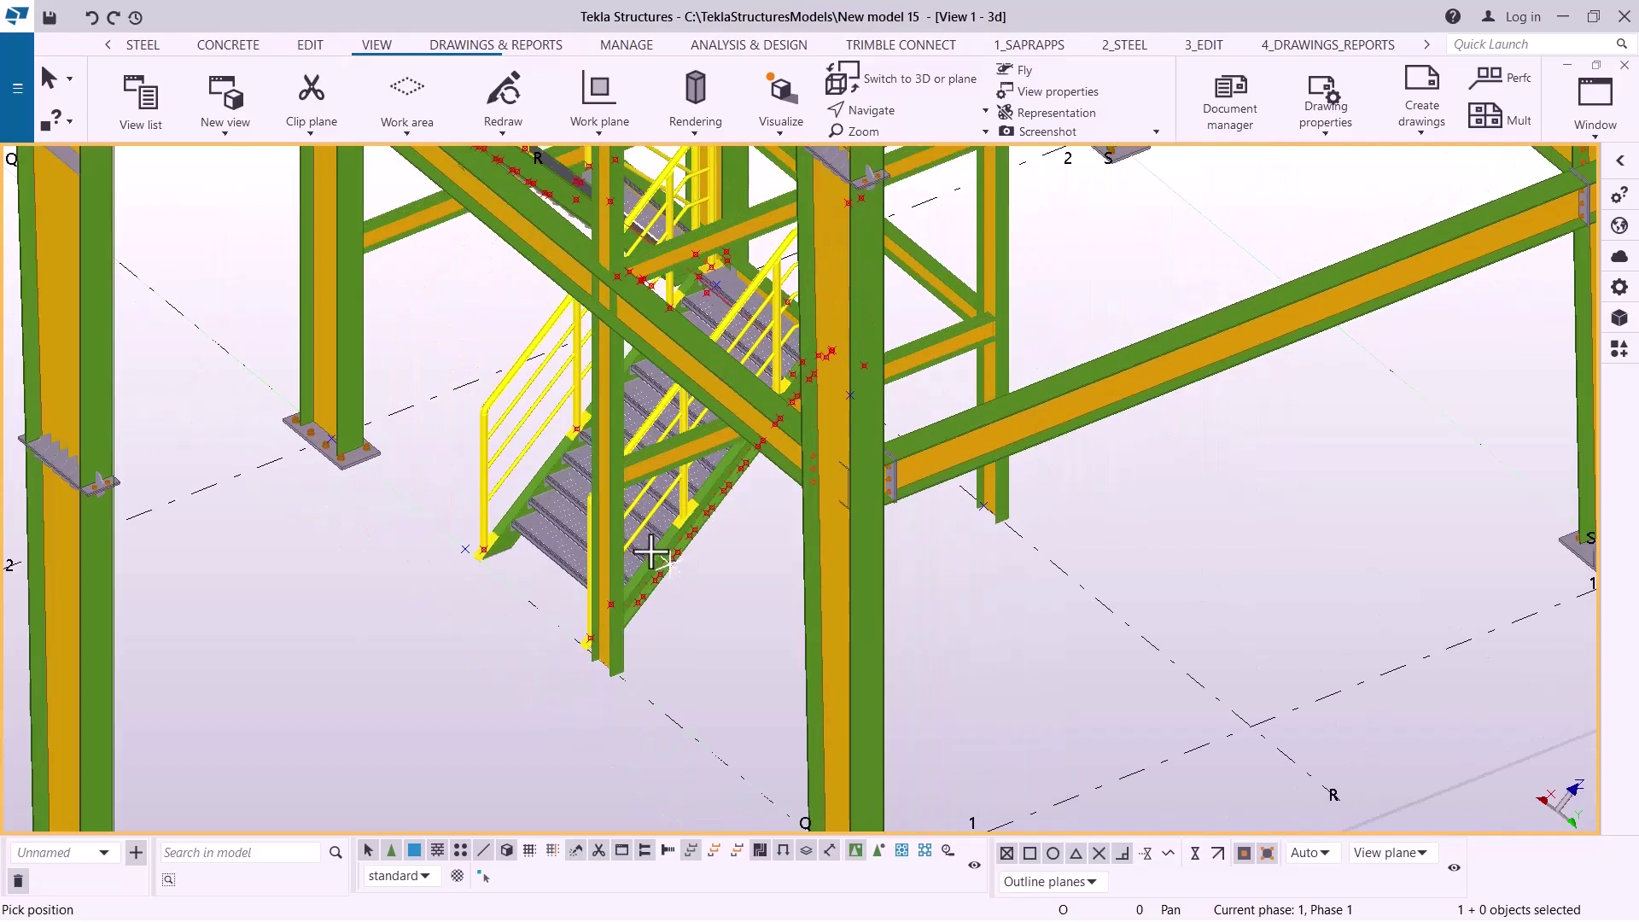
{"action": "middle_click_drag", "start_coordinate": [663, 536], "coordinate": [553, 556], "text": "ctrl"}
{"action": "scroll", "coordinate": [898, 422], "scroll_direction": "up", "scroll_amount": 6}
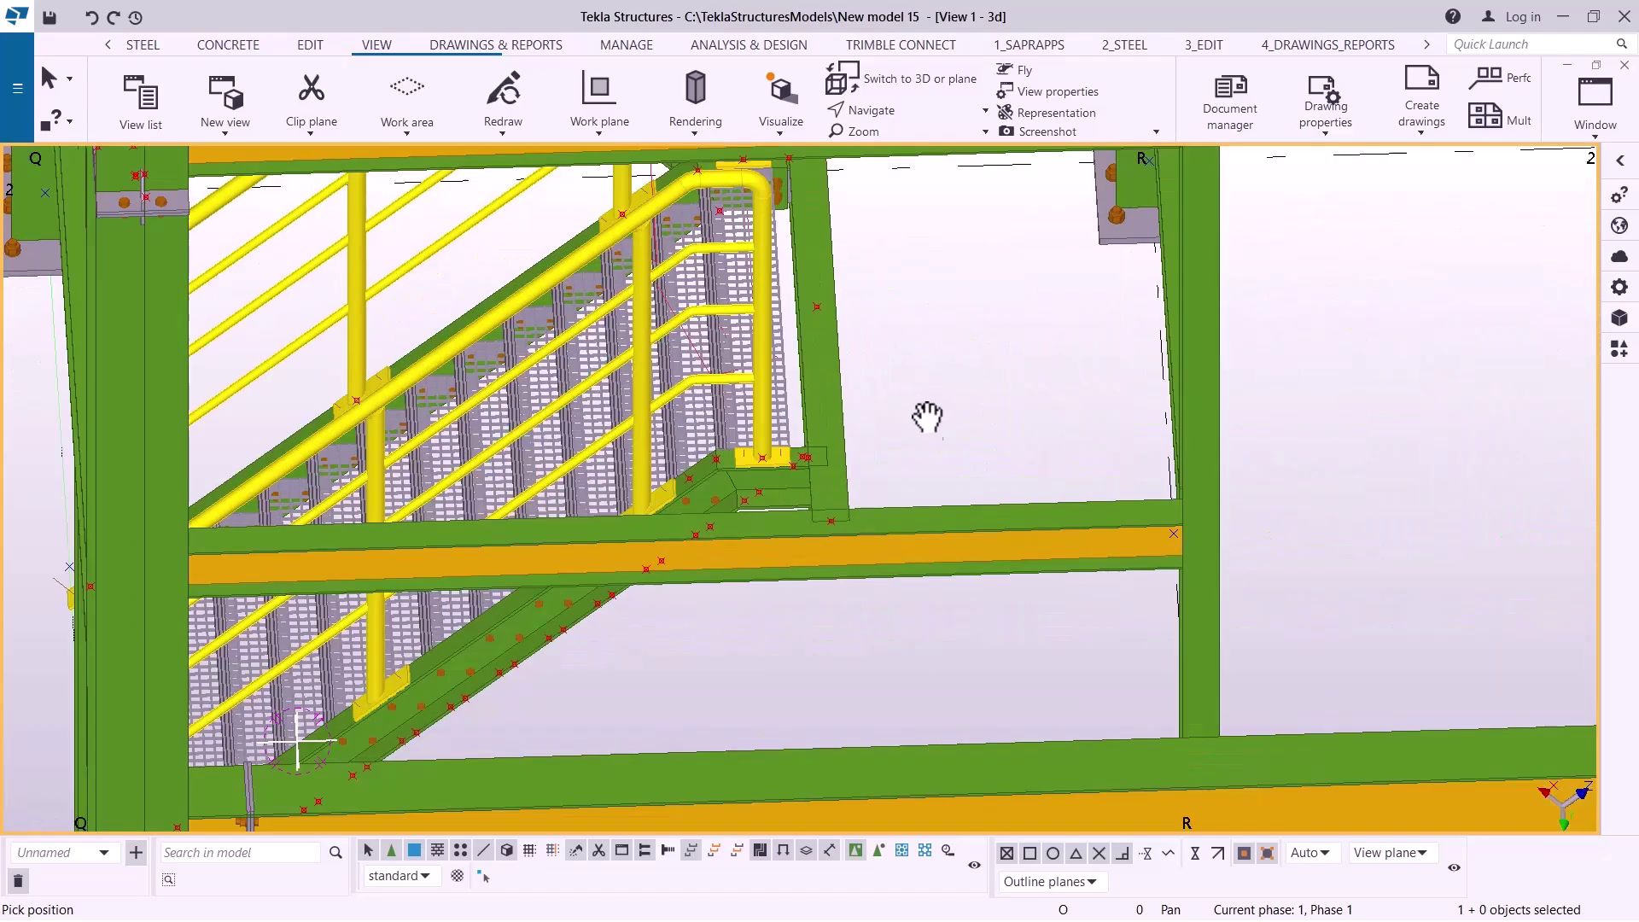
- Cancel the running command, start Marche_caillebotis and pick the lower landing beam as main part
{"action": "right_click", "coordinate": [981, 346]}
{"action": "left_click", "coordinate": [1015, 352]}
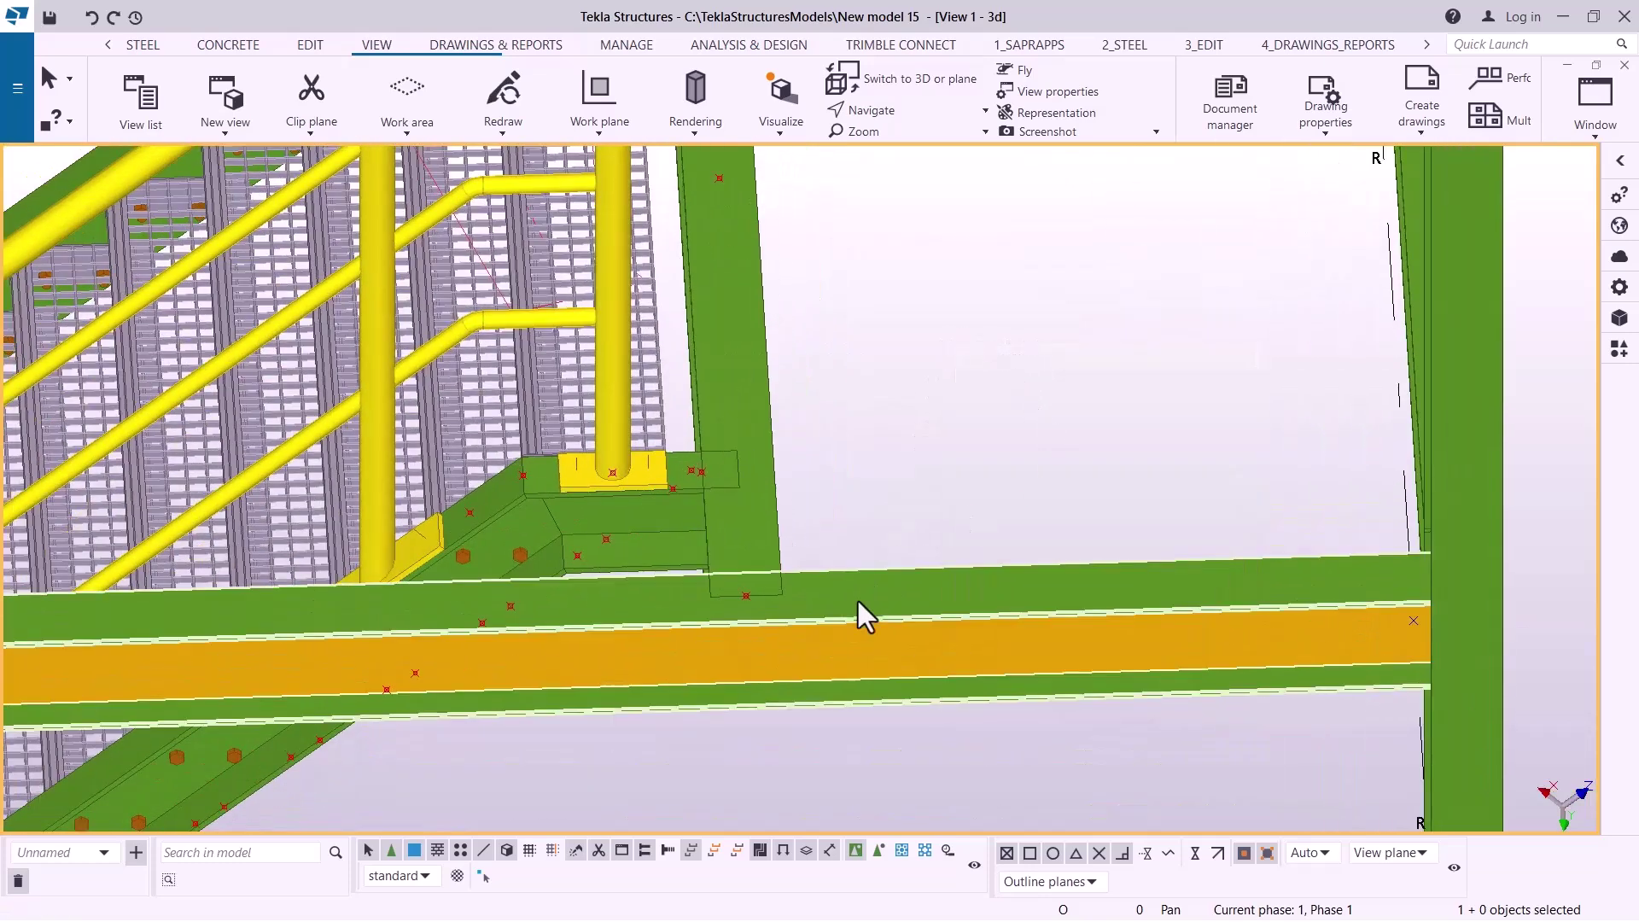
{"action": "left_click", "coordinate": [1620, 350]}
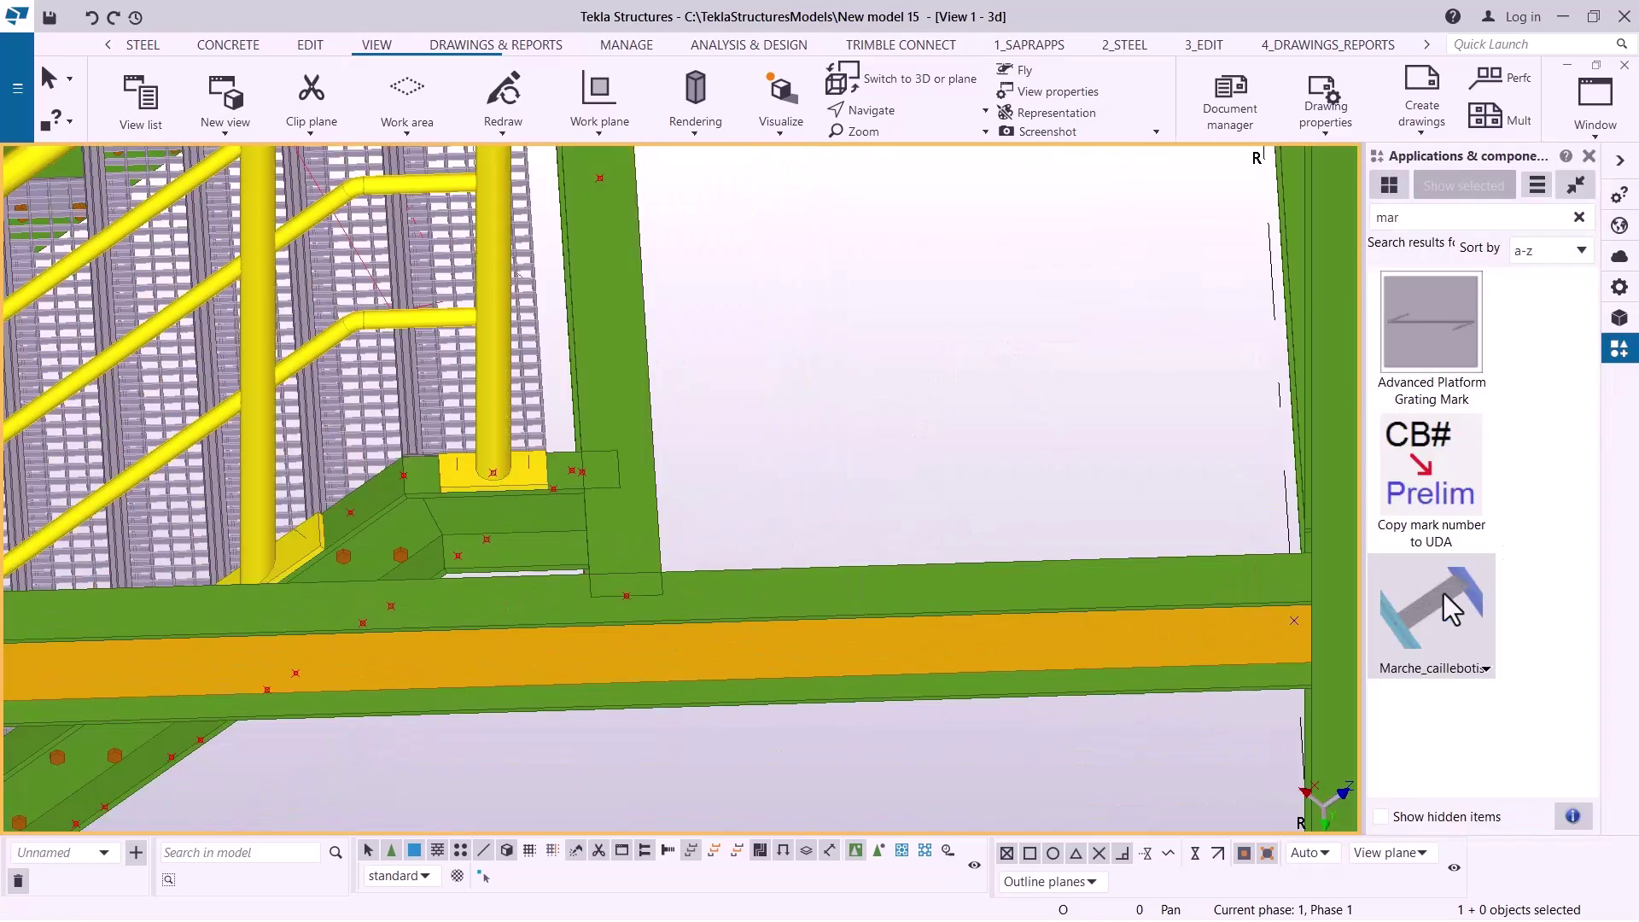
{"action": "left_click", "coordinate": [886, 569]}
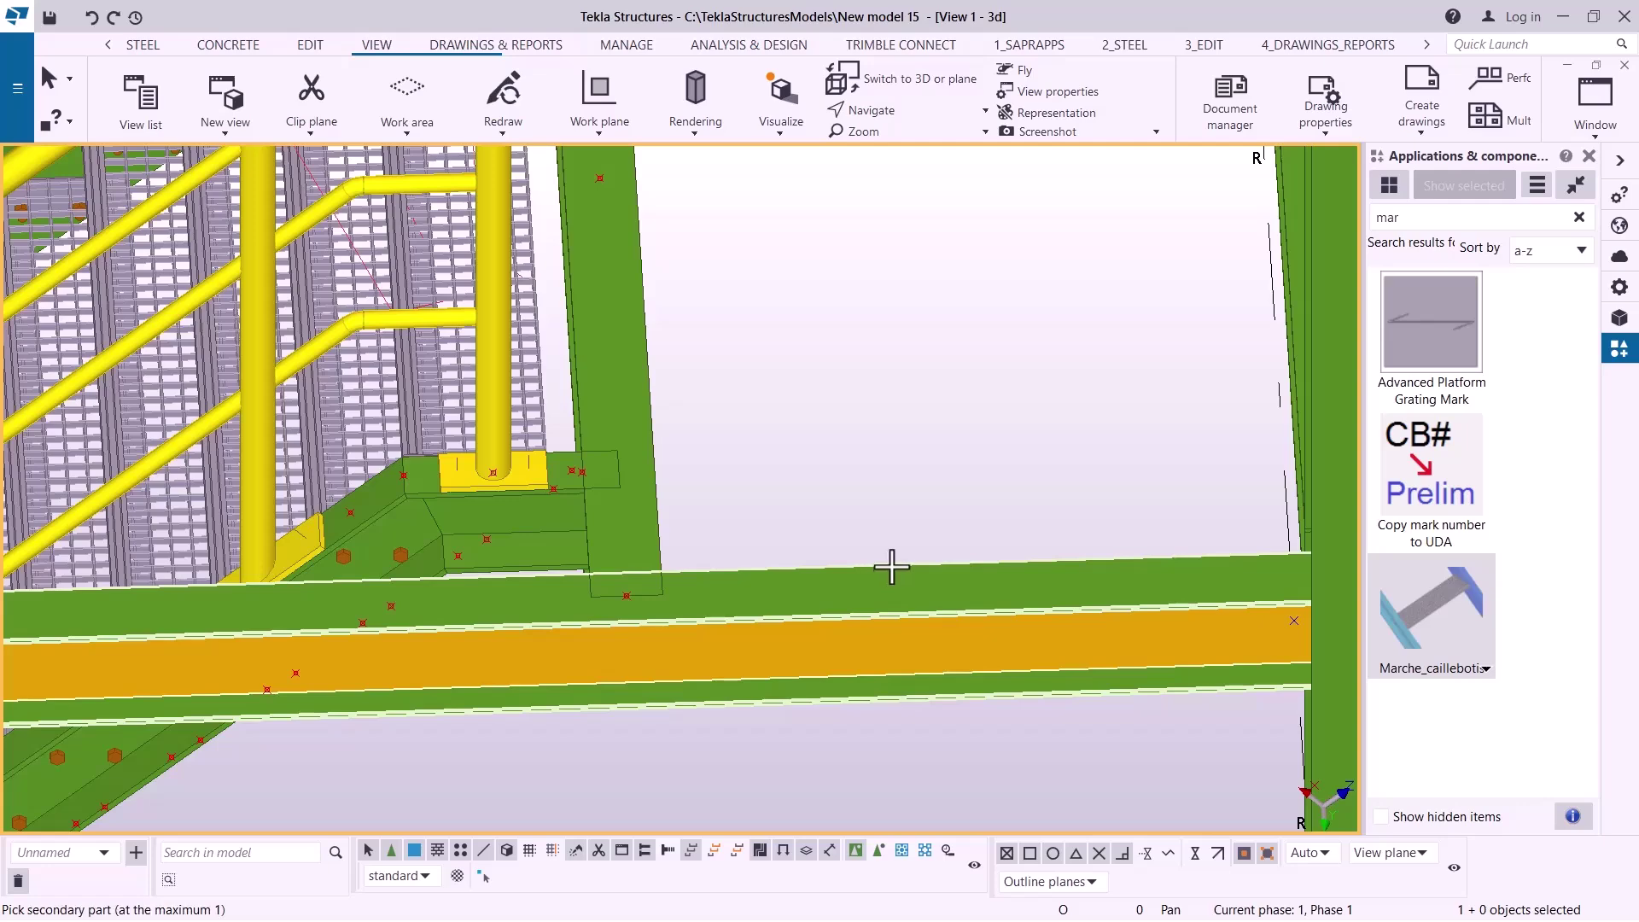
{"action": "scroll", "coordinate": [887, 580], "scroll_direction": "down", "scroll_amount": 5}
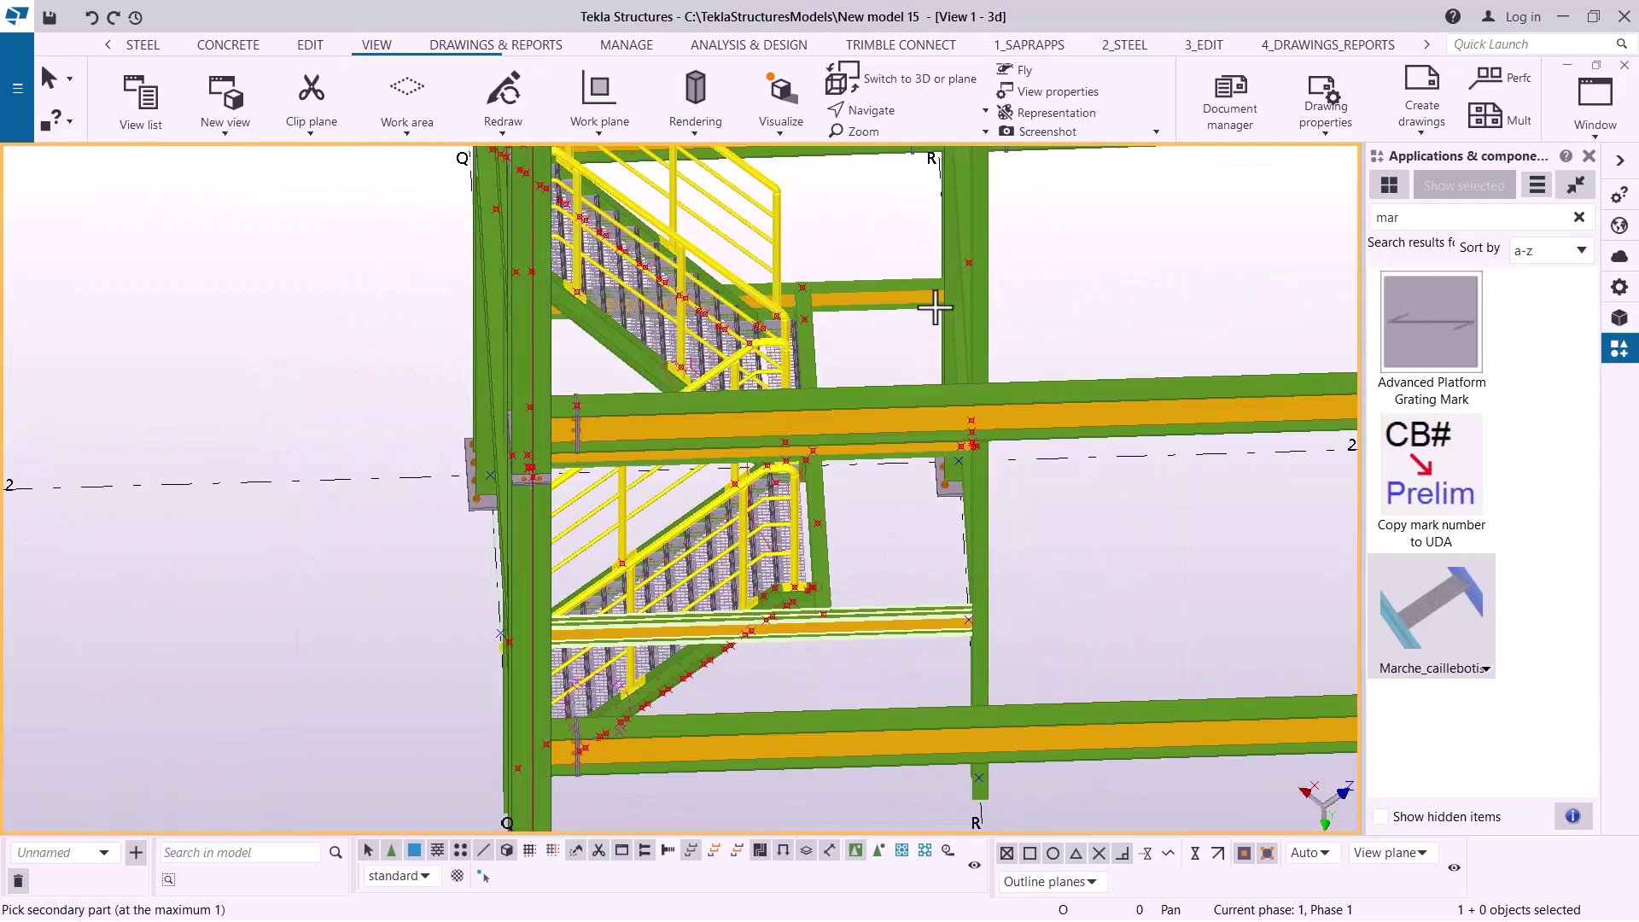
{"action": "scroll", "coordinate": [888, 281], "scroll_direction": "up", "scroll_amount": 5}
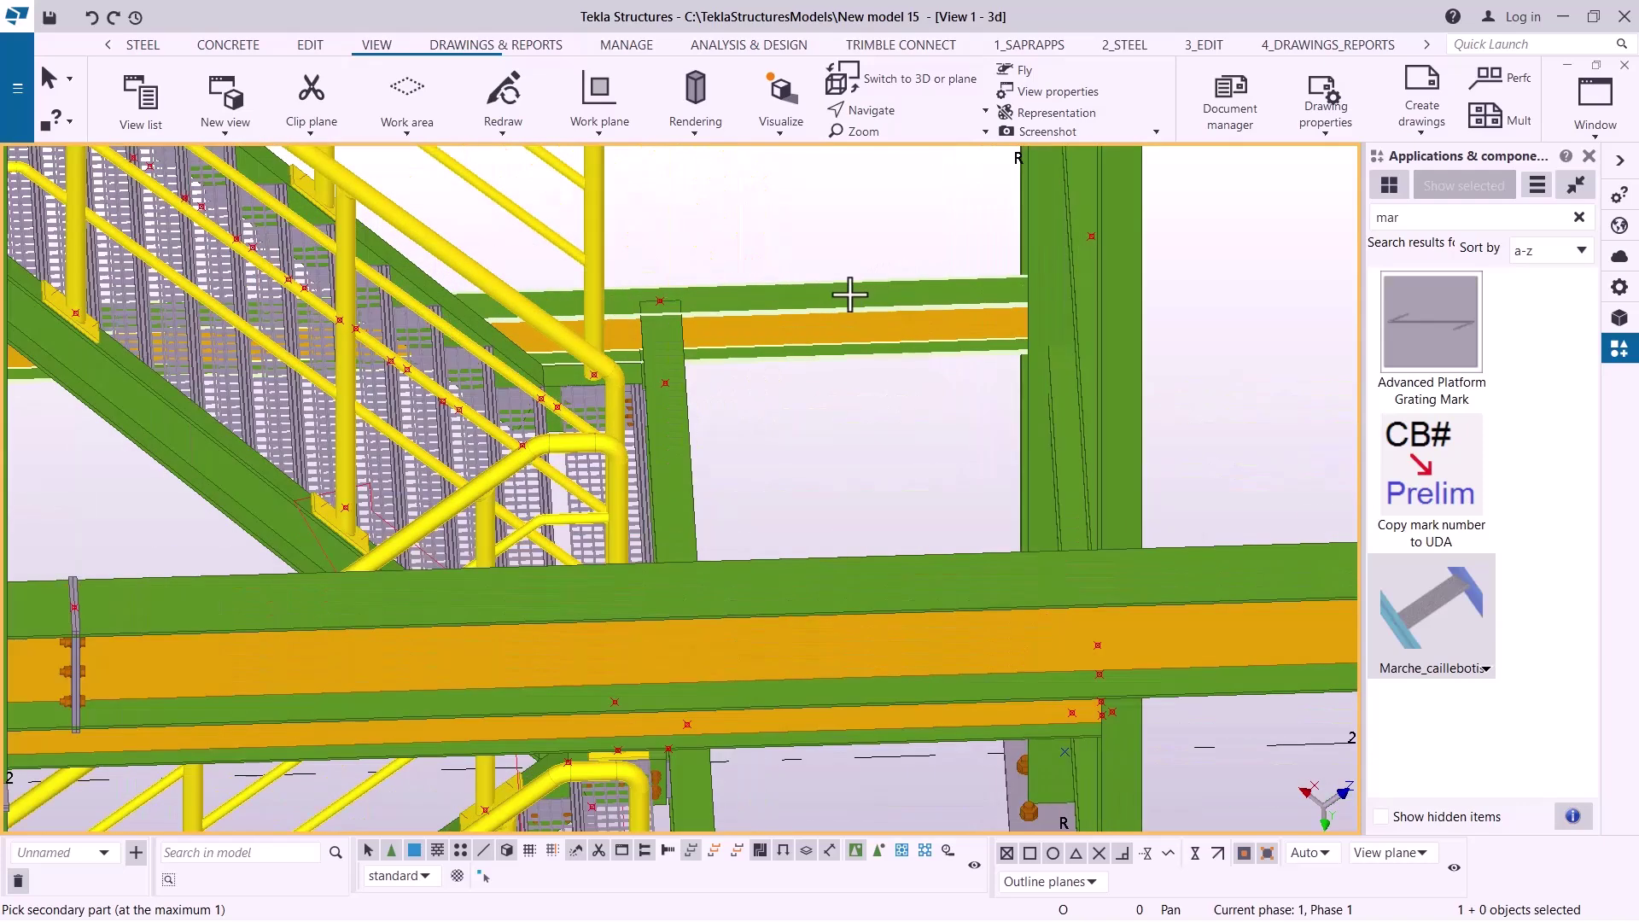
- Pick the upper landing beam as secondary part and the first position at the beam-column intersection
{"action": "left_click", "coordinate": [845, 295]}
{"action": "scroll", "coordinate": [790, 267], "scroll_direction": "down", "scroll_amount": 4}
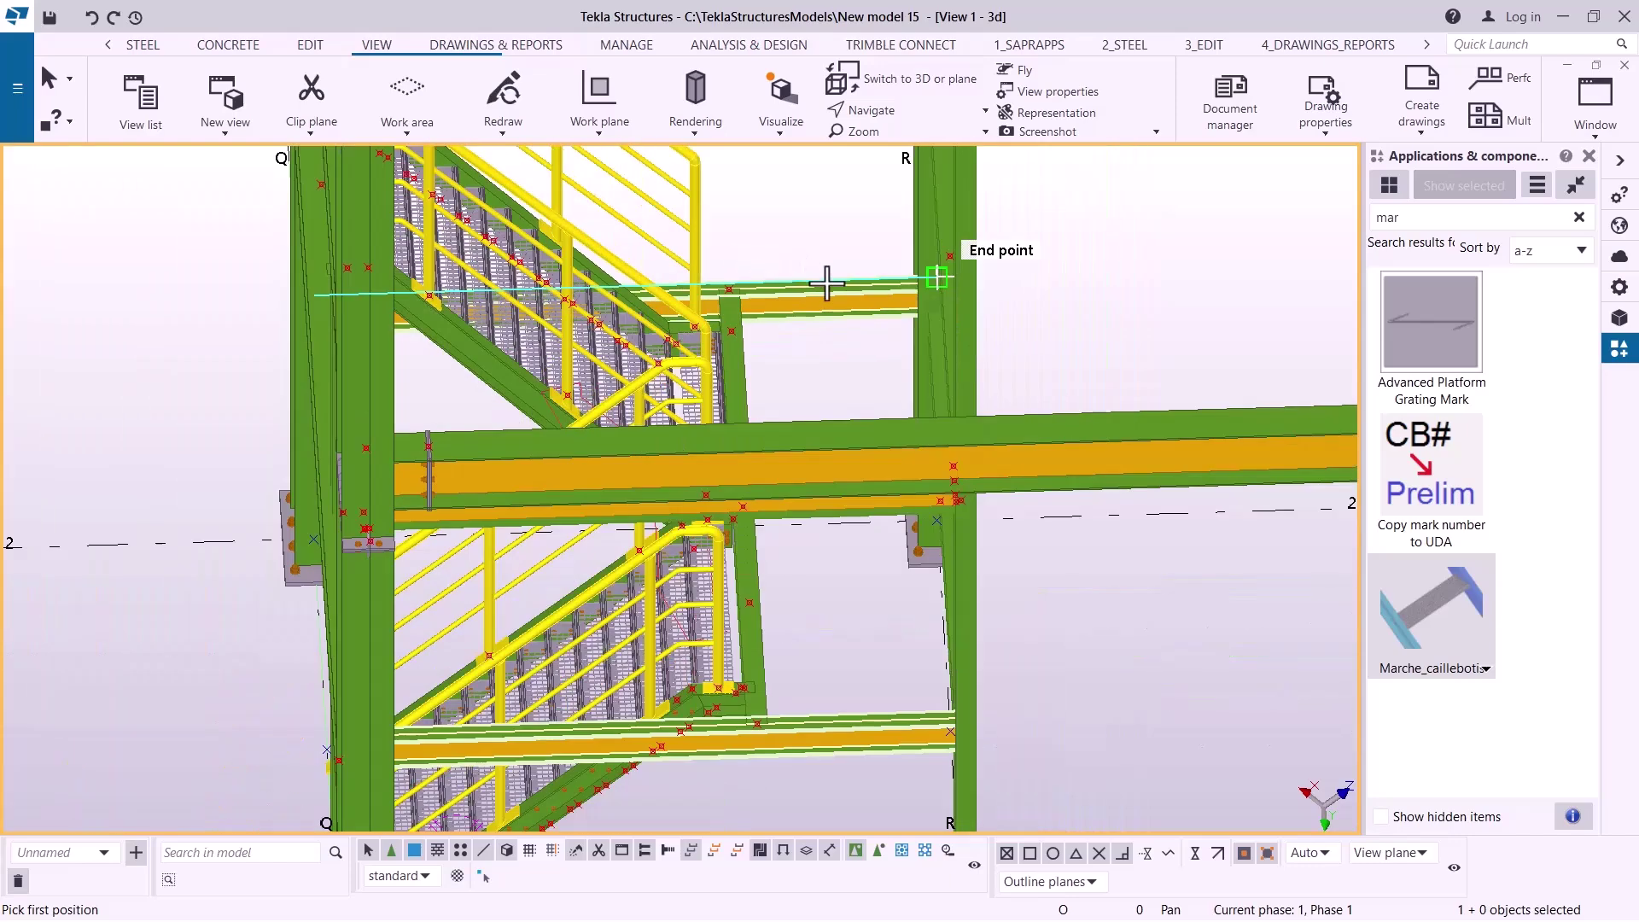
{"action": "scroll", "coordinate": [789, 580], "scroll_direction": "up", "scroll_amount": 6}
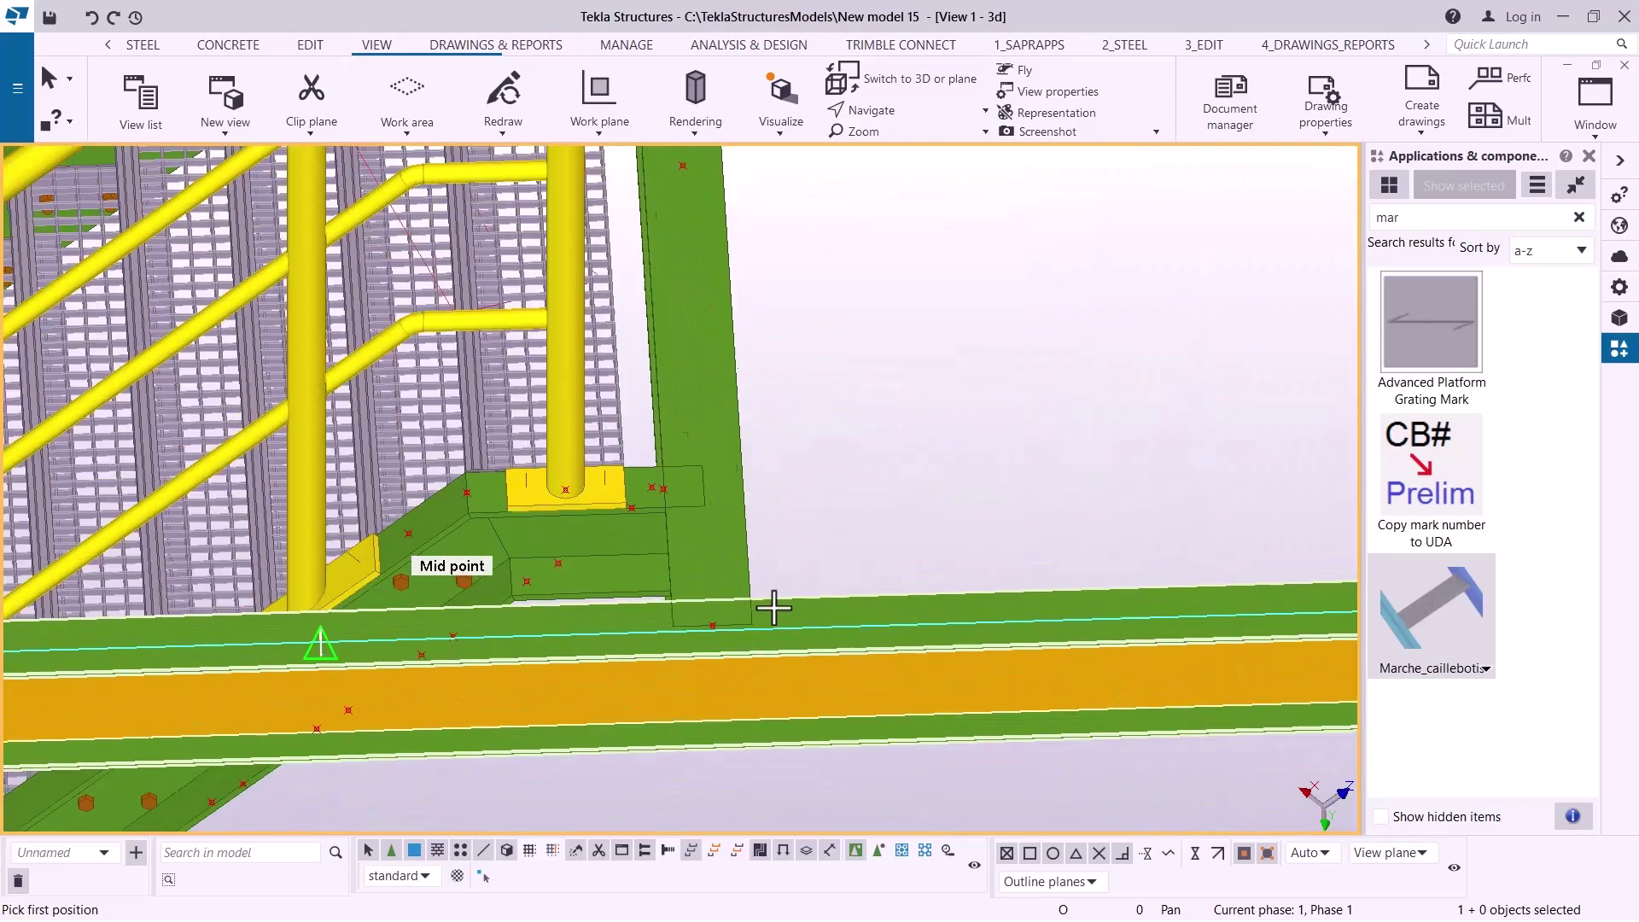
{"action": "scroll", "coordinate": [773, 607], "scroll_direction": "up", "scroll_amount": 4}
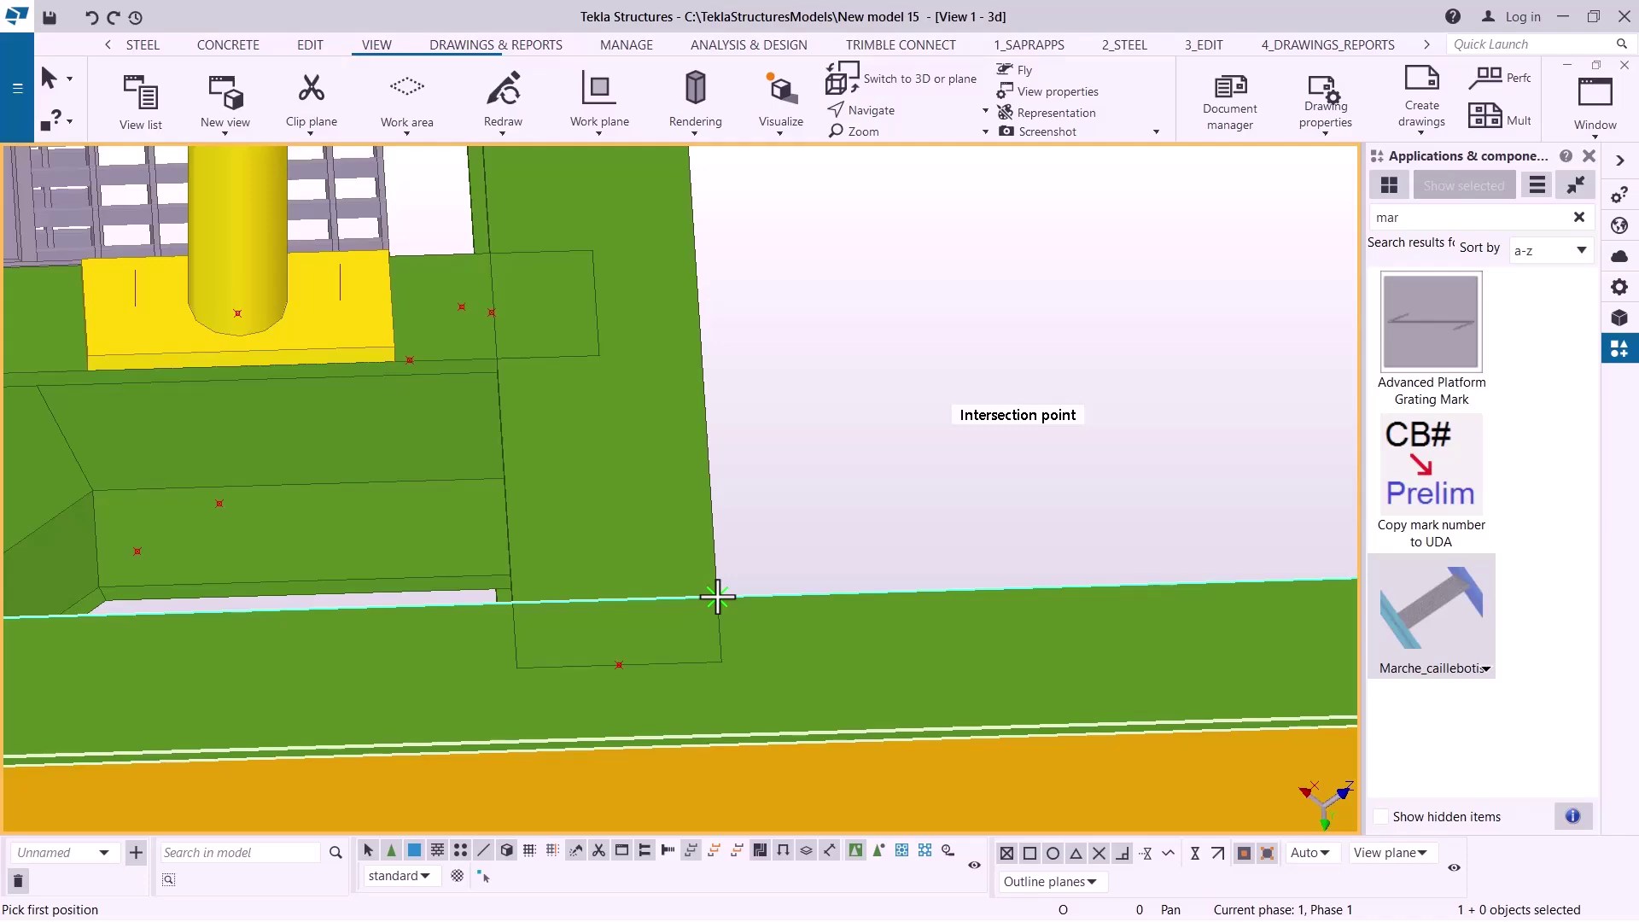
{"action": "left_click", "coordinate": [737, 588]}
{"action": "scroll", "coordinate": [853, 597], "scroll_direction": "down", "scroll_amount": 6}
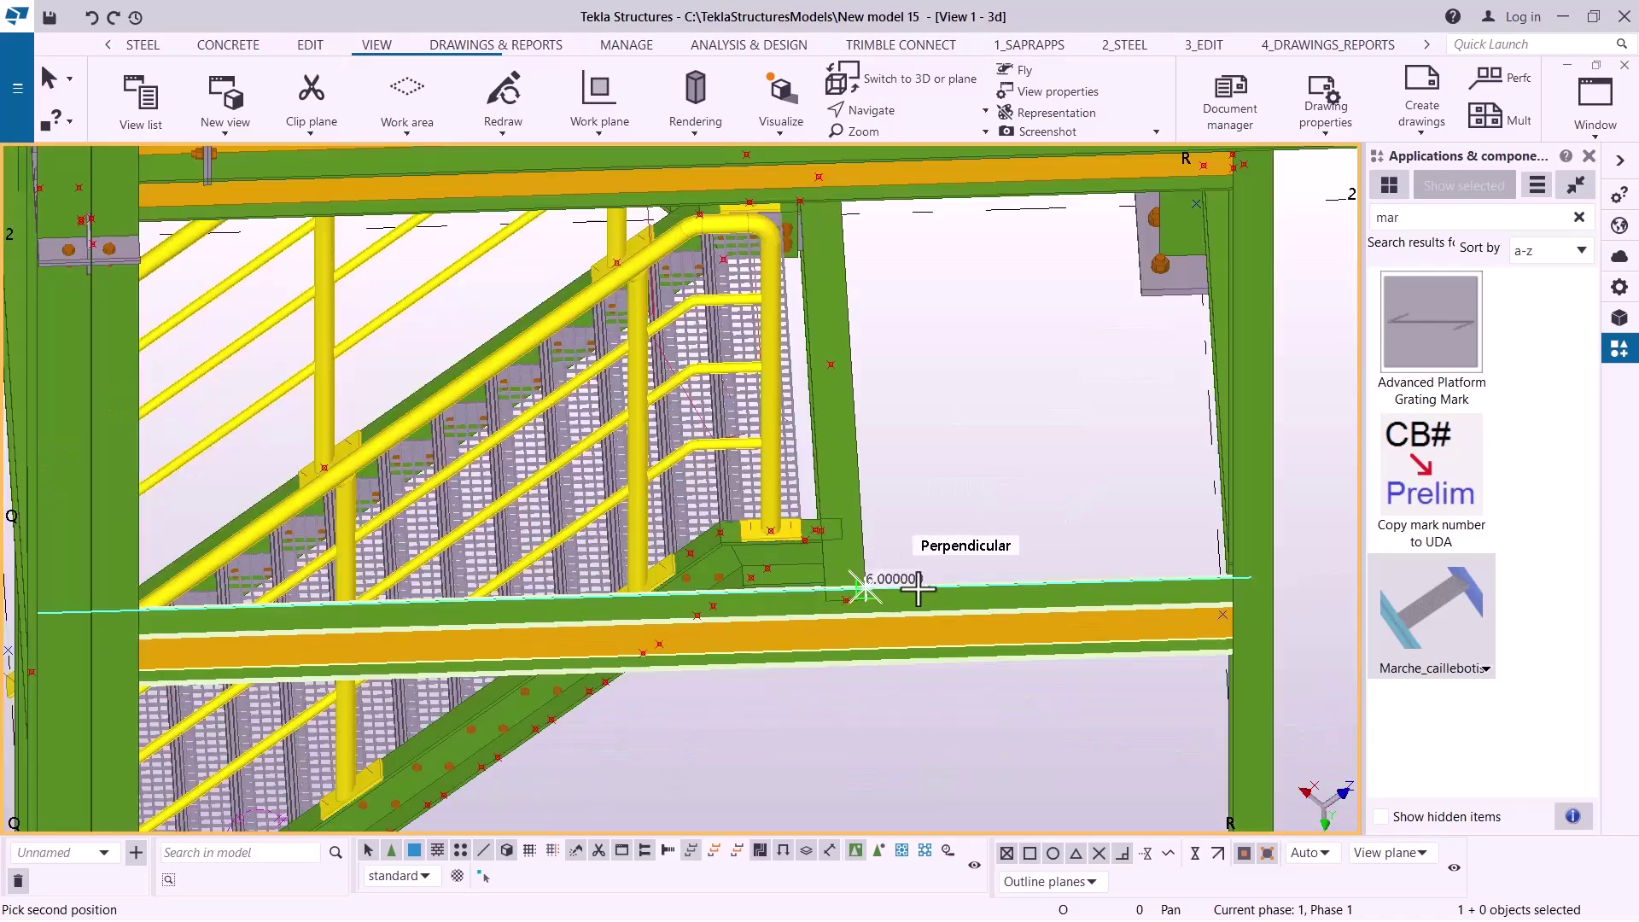
{"action": "scroll", "coordinate": [904, 345], "scroll_direction": "up", "scroll_amount": 8}
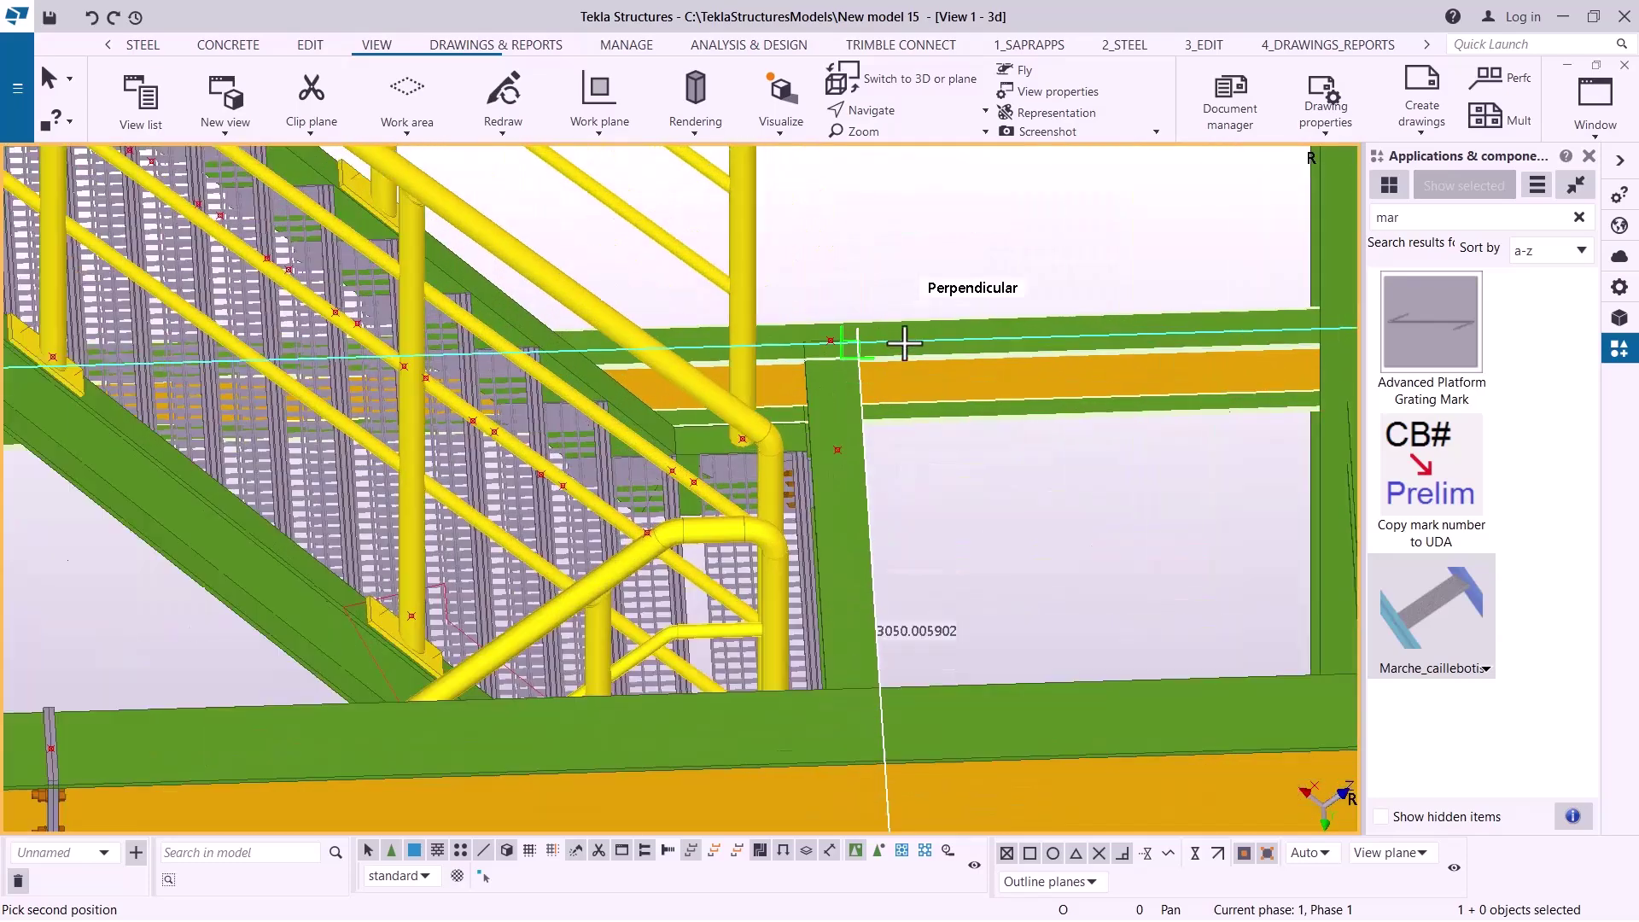
{"action": "scroll", "coordinate": [879, 353], "scroll_direction": "up", "scroll_amount": 6}
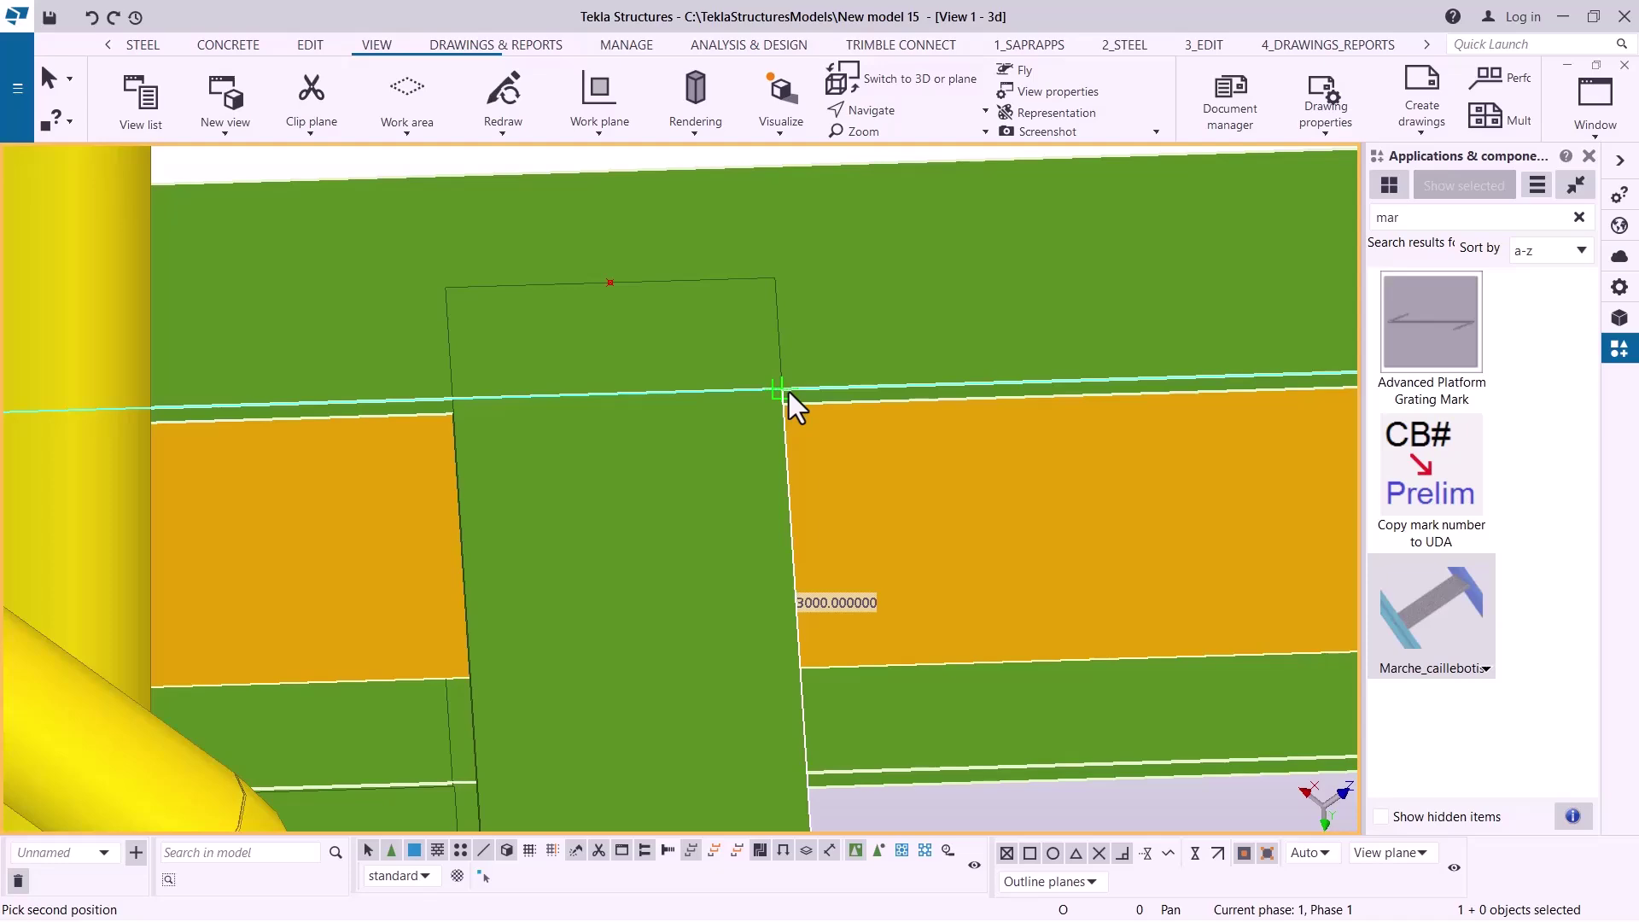
- Pick the second position, then delete the wrongly oriented trial grating
{"action": "left_click", "coordinate": [787, 390]}
{"action": "scroll", "coordinate": [787, 387], "scroll_direction": "down", "scroll_amount": 3}
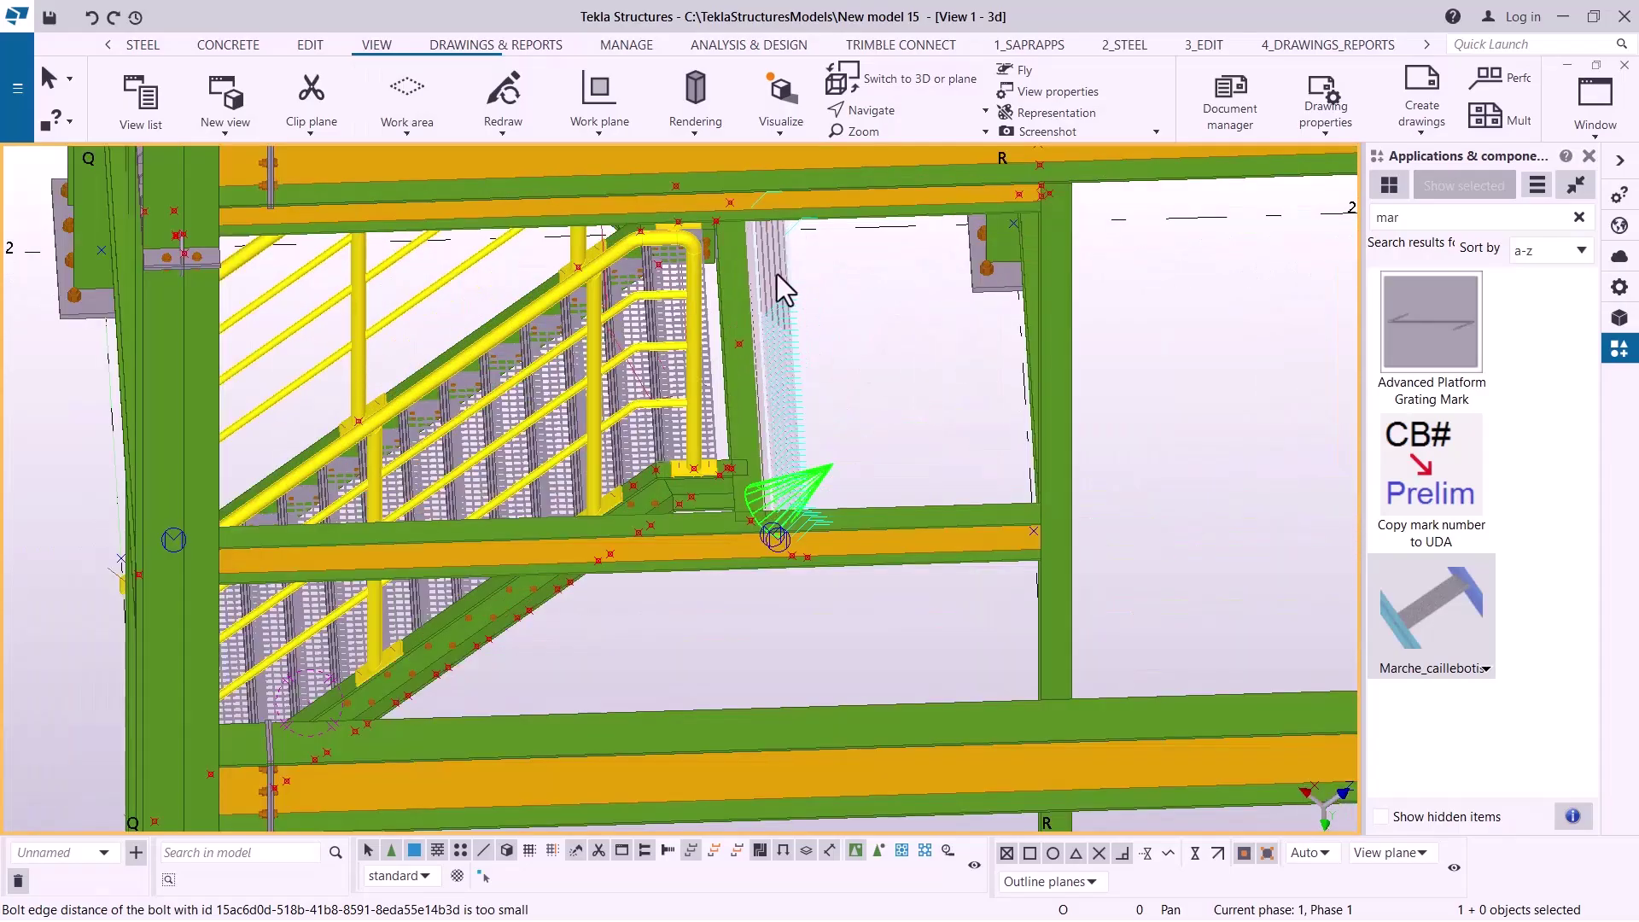
{"action": "key", "text": "Delete"}
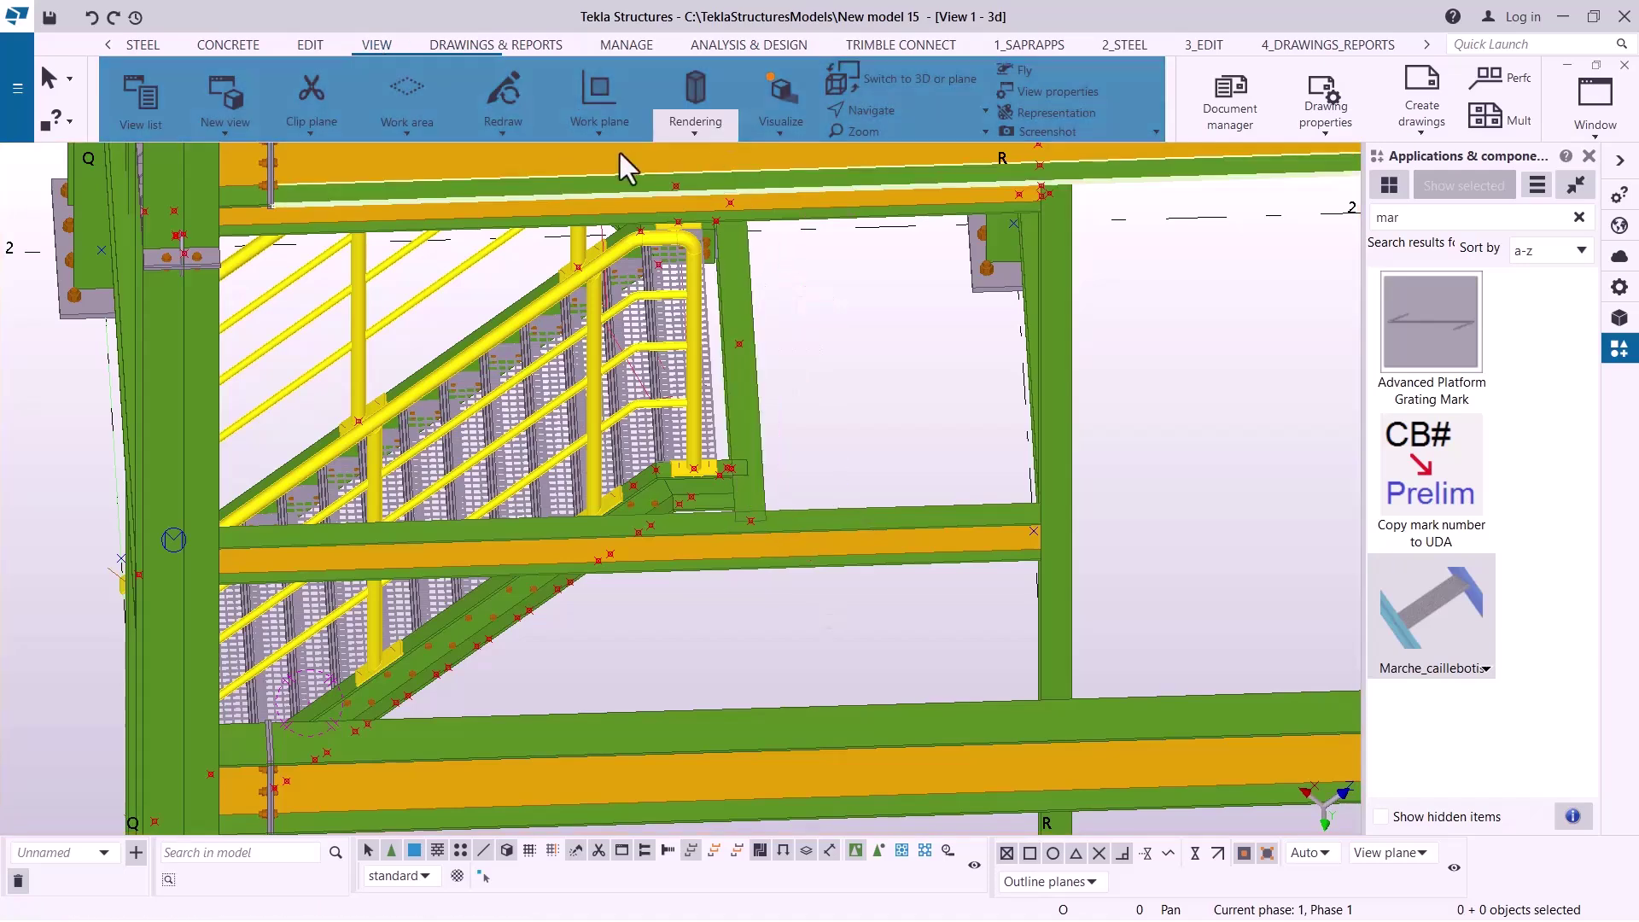
- Define a new work plane with its origin at grid intersection R/1
{"action": "left_click", "coordinate": [596, 131]}
{"action": "left_click", "coordinate": [623, 176]}
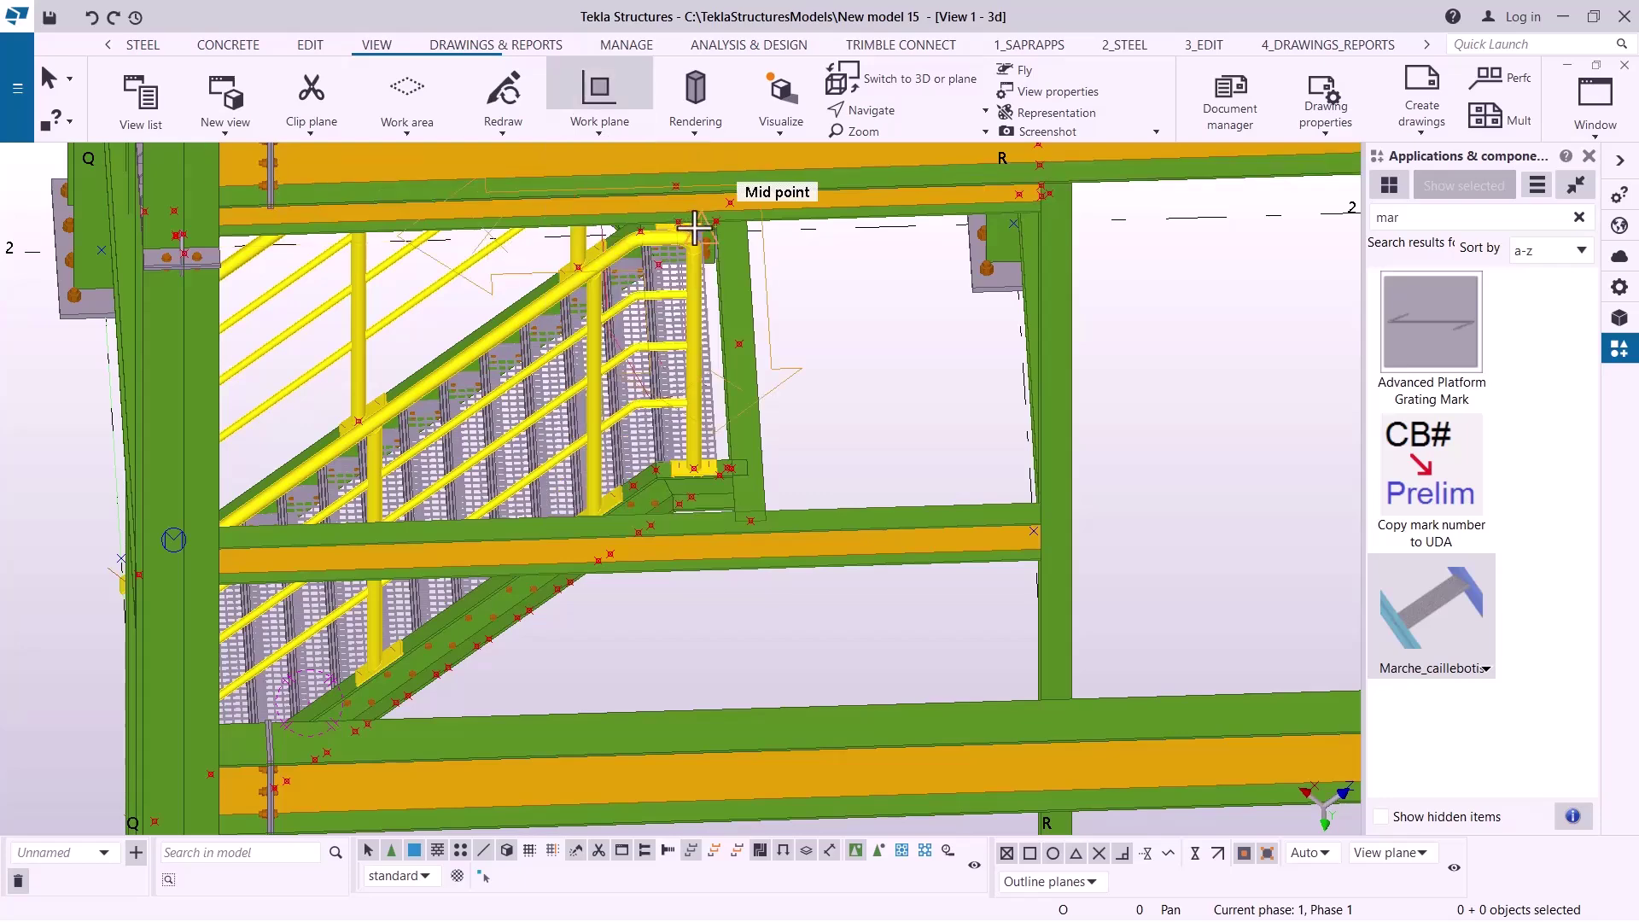
{"action": "scroll", "coordinate": [805, 401], "scroll_direction": "down", "scroll_amount": 5}
{"action": "scroll", "coordinate": [865, 463], "scroll_direction": "down", "scroll_amount": 2}
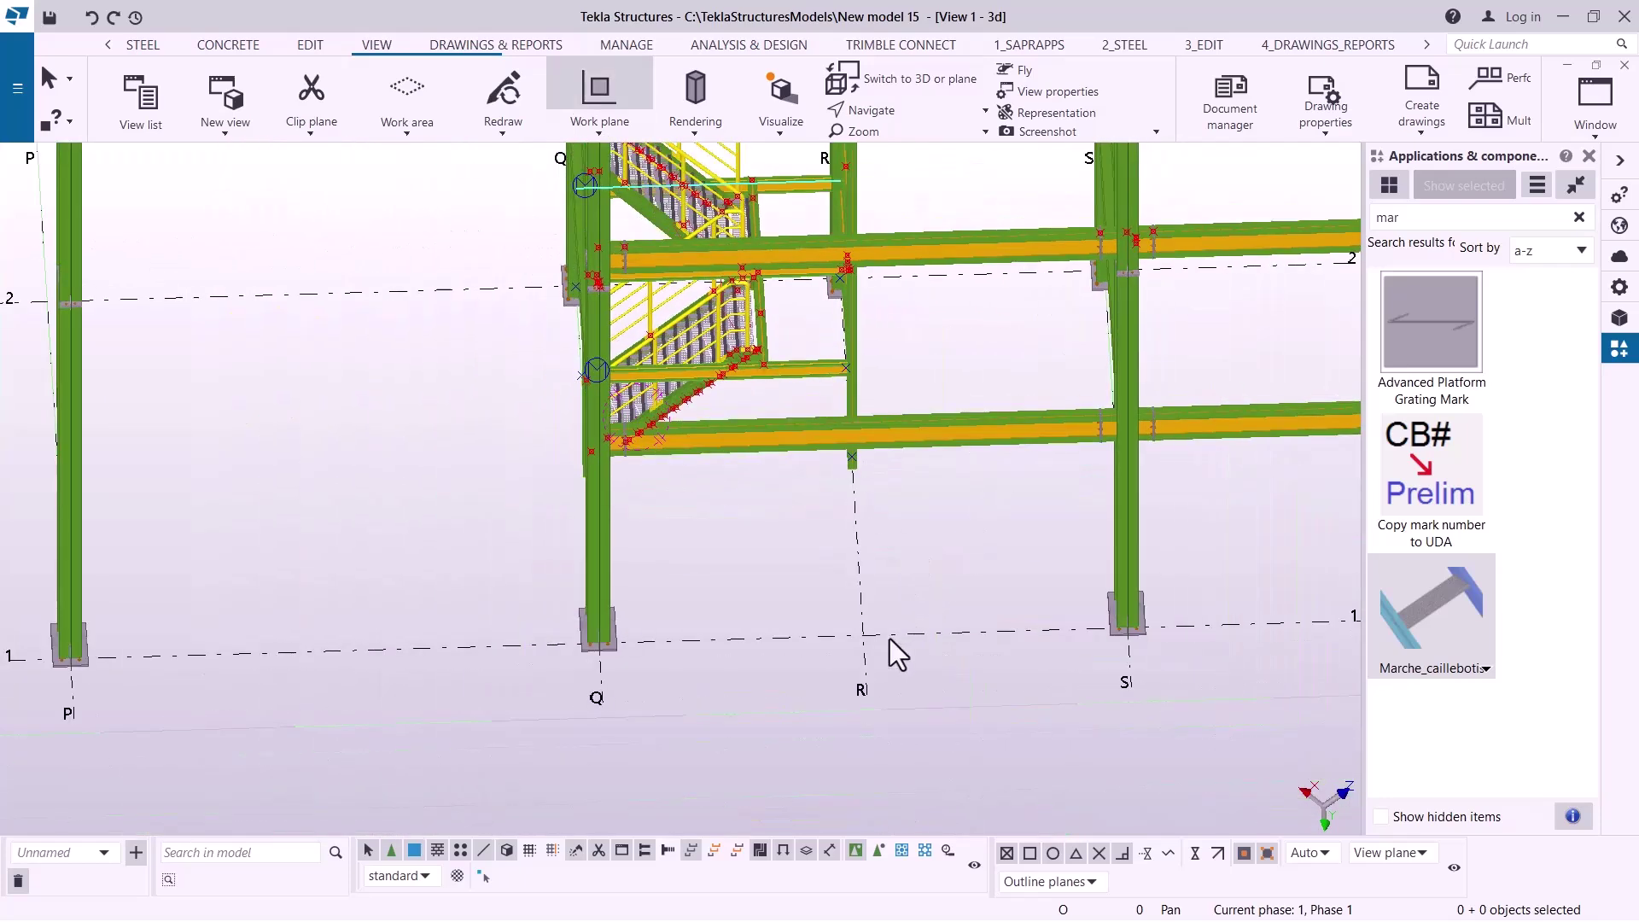
{"action": "left_click", "coordinate": [866, 641]}
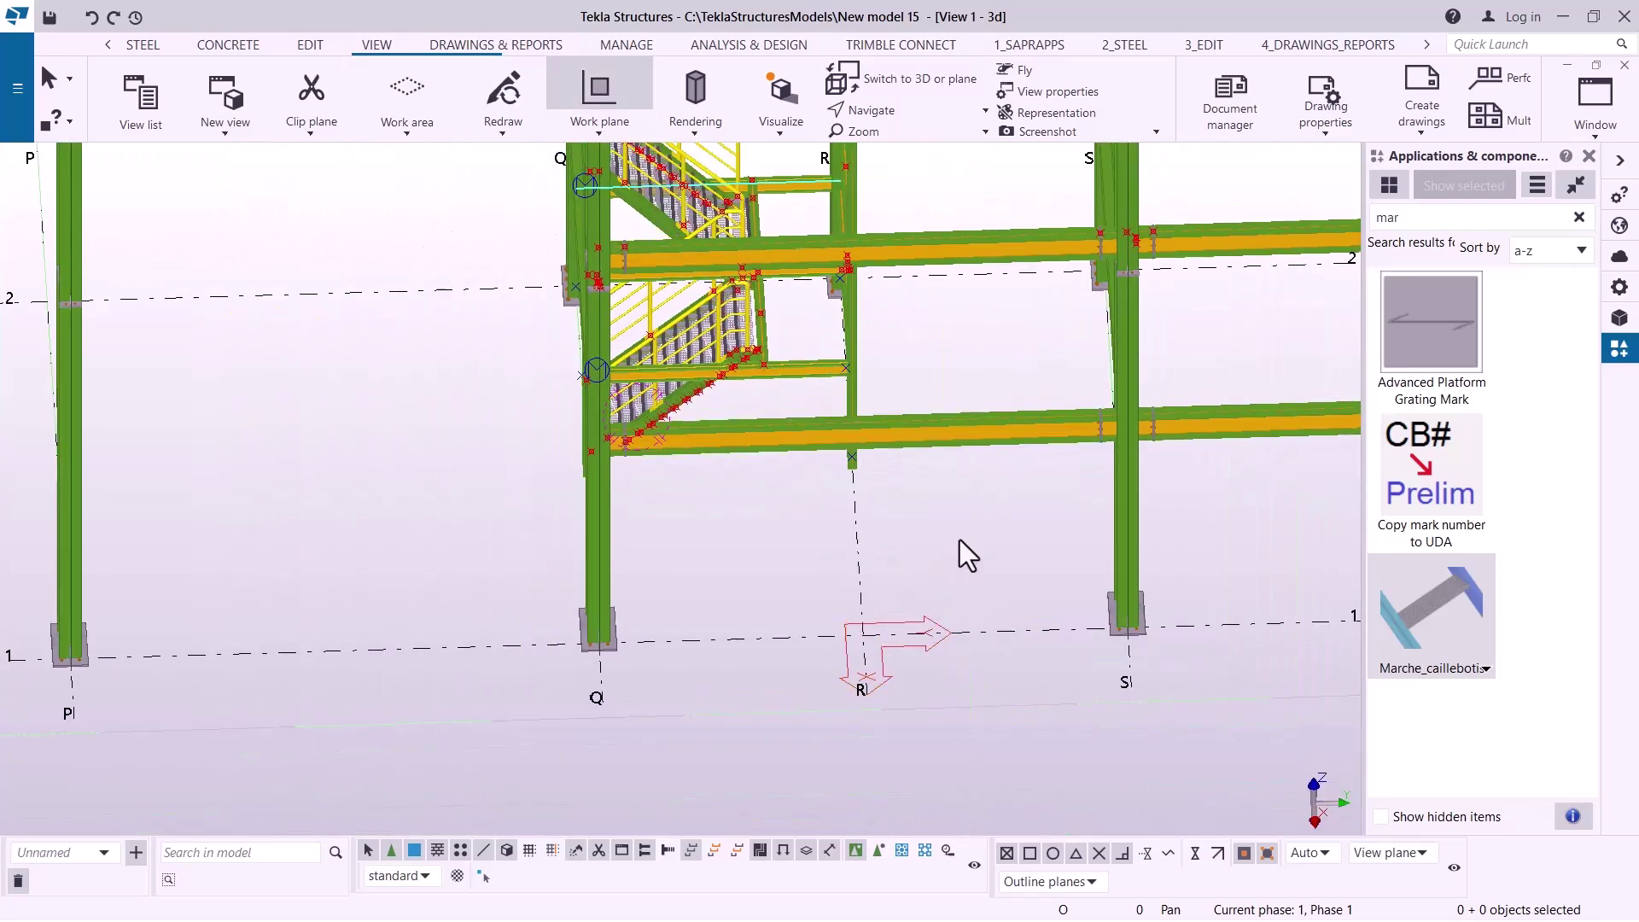
{"action": "right_click", "coordinate": [961, 543]}
{"action": "left_click", "coordinate": [1006, 550]}
{"action": "scroll", "coordinate": [1066, 362], "scroll_direction": "up", "scroll_amount": 4}
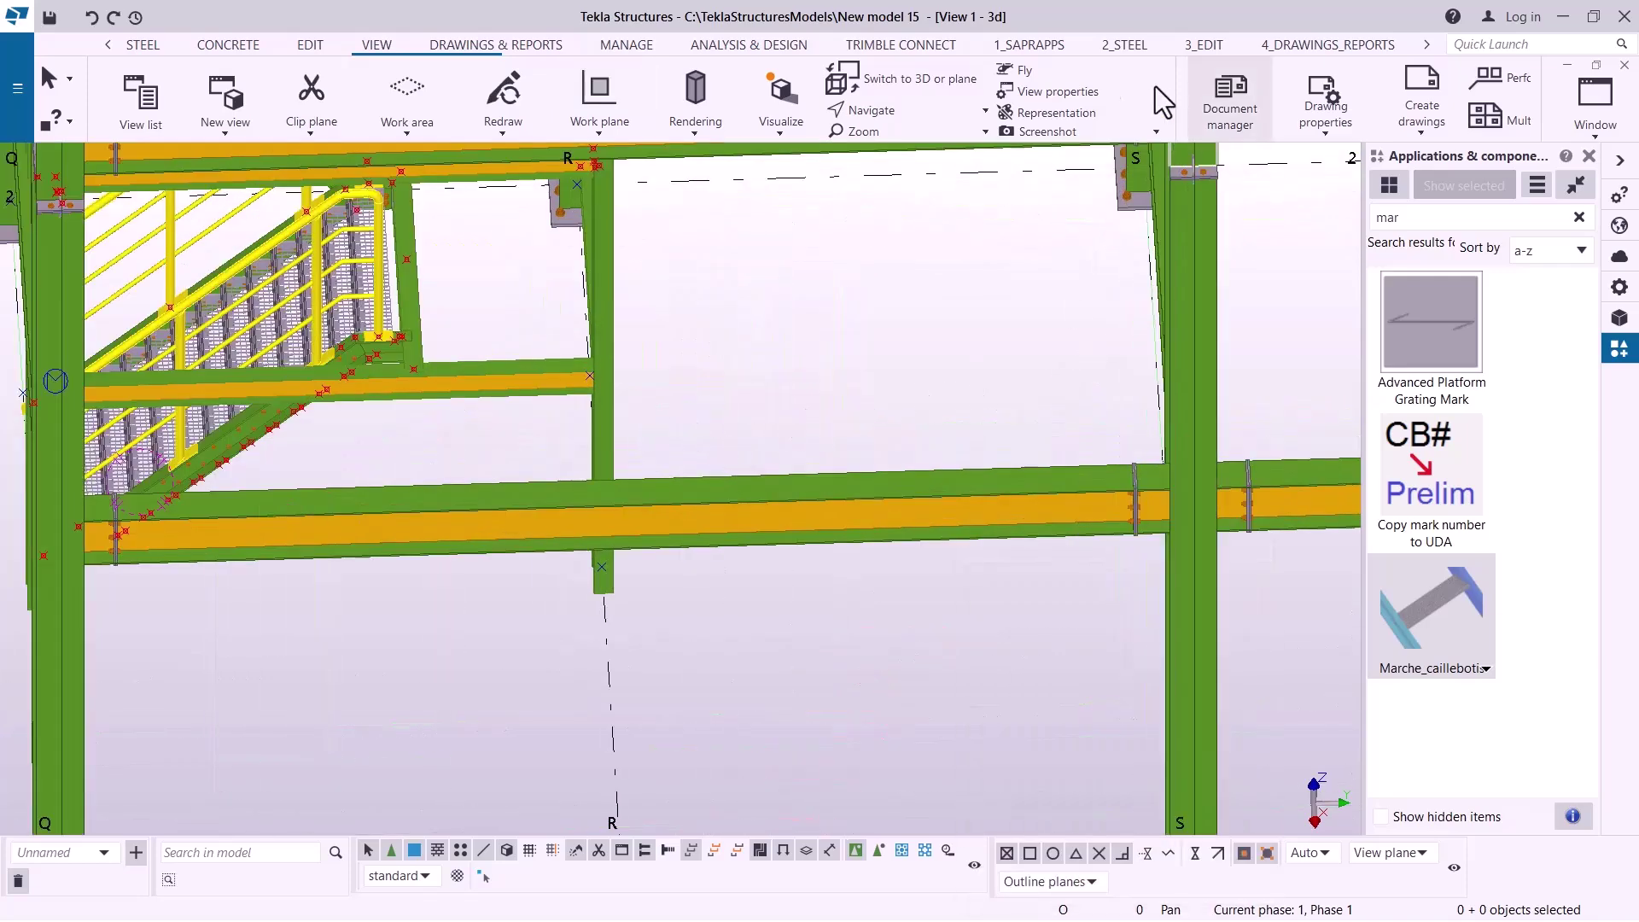
- Set a rotation point on the landing beam and orbit to an oblique view of the stair
{"action": "left_click", "coordinate": [913, 118]}
{"action": "left_click", "coordinate": [922, 153]}
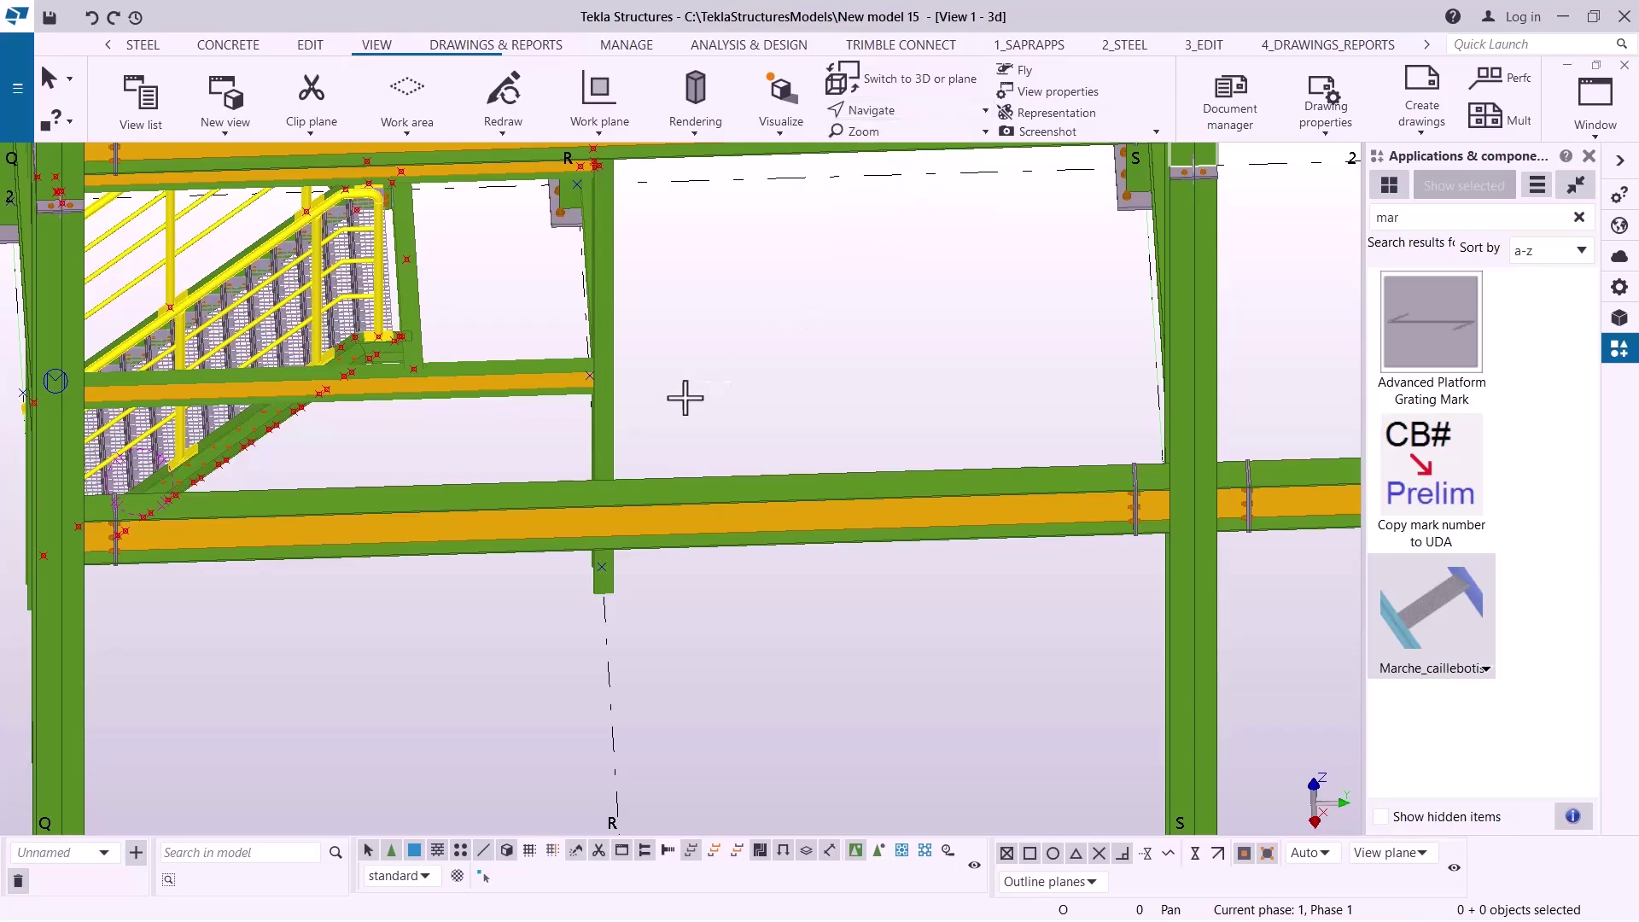
{"action": "left_click", "coordinate": [613, 394]}
{"action": "mouse_move", "coordinate": [613, 394]}
{"action": "middle_mouse_down", "text": "ctrl"}
{"action": "mouse_move", "coordinate": [669, 389]}
{"action": "mouse_move", "coordinate": [695, 487]}
{"action": "mouse_move", "coordinate": [771, 464]}
{"action": "mouse_move", "coordinate": [755, 249]}
{"action": "mouse_move", "coordinate": [744, 347]}
{"action": "mouse_move", "coordinate": [714, 304]}
{"action": "mouse_move", "coordinate": [649, 401]}
{"action": "middle_mouse_up", "text": "ctrl"}
{"action": "scroll", "coordinate": [629, 418], "scroll_direction": "up", "scroll_amount": 4}
{"action": "scroll", "coordinate": [629, 418], "scroll_direction": "up", "scroll_amount": 10}
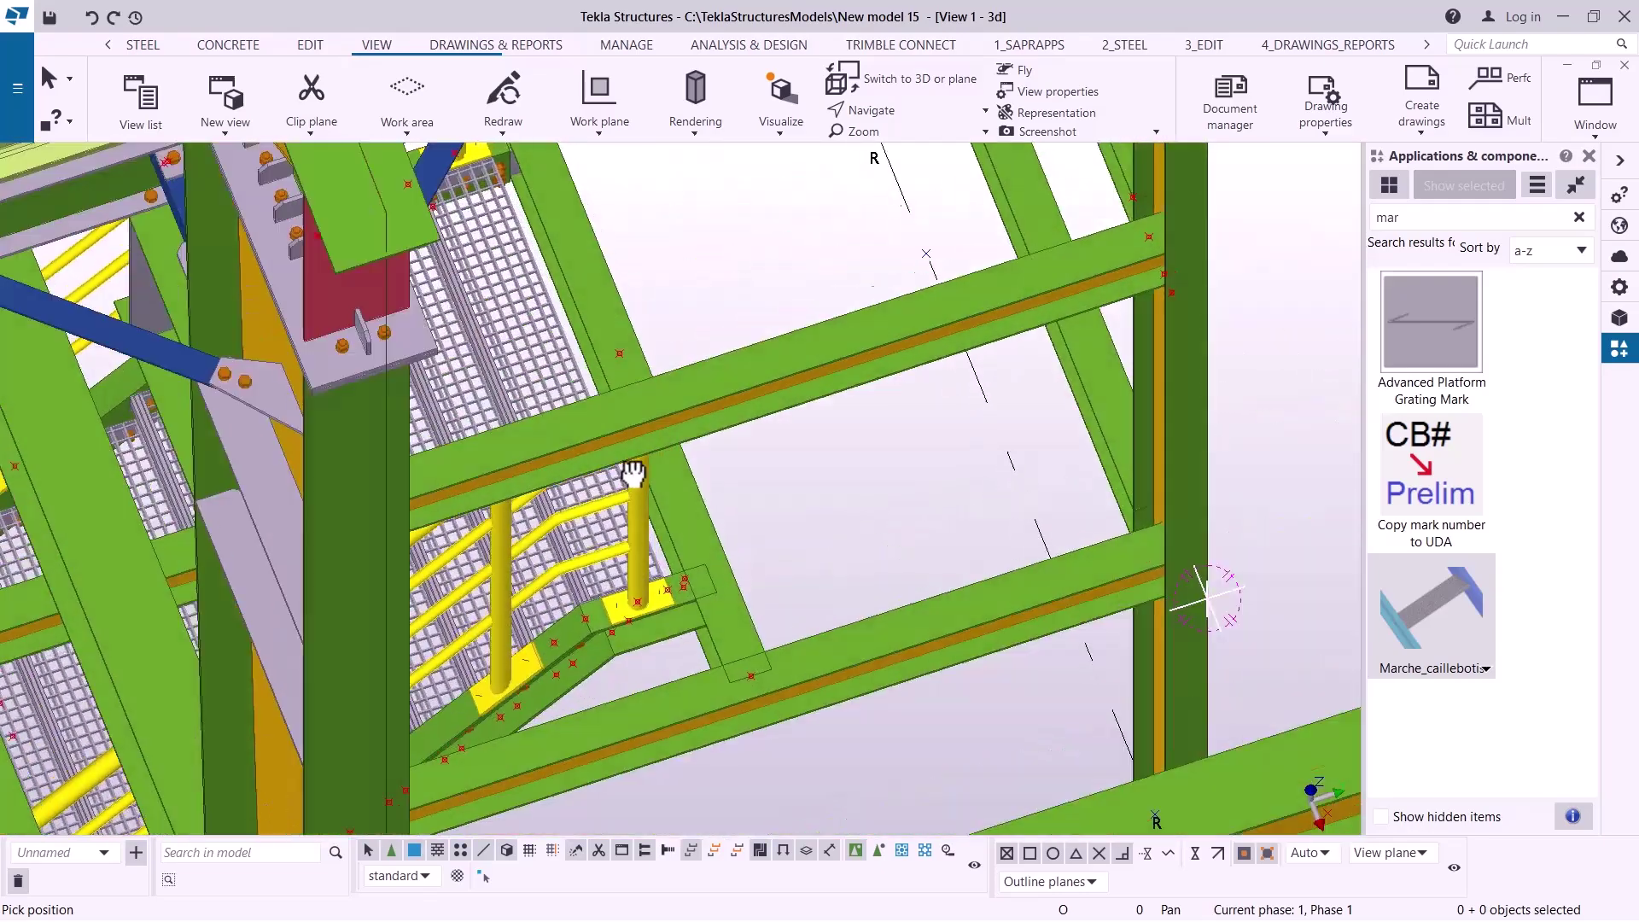
{"action": "middle_click_drag", "start_coordinate": [631, 472], "coordinate": [658, 512], "text": "ctrl"}
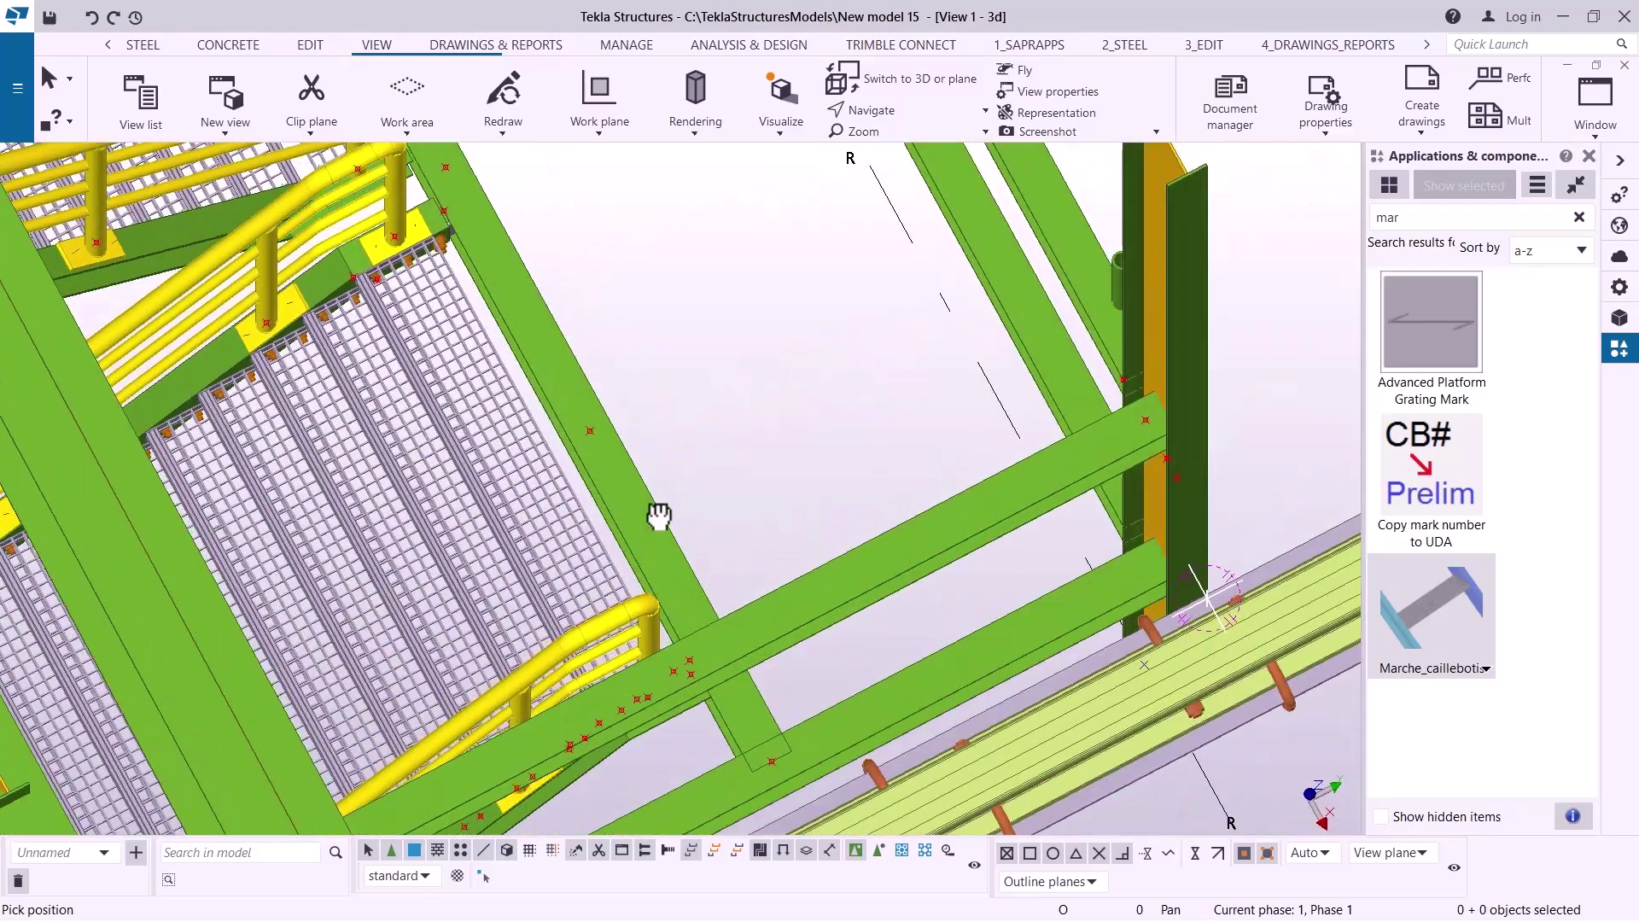
{"action": "scroll", "coordinate": [751, 358], "scroll_direction": "up", "scroll_amount": 2}
{"action": "scroll", "coordinate": [820, 261], "scroll_direction": "up", "scroll_amount": 3}
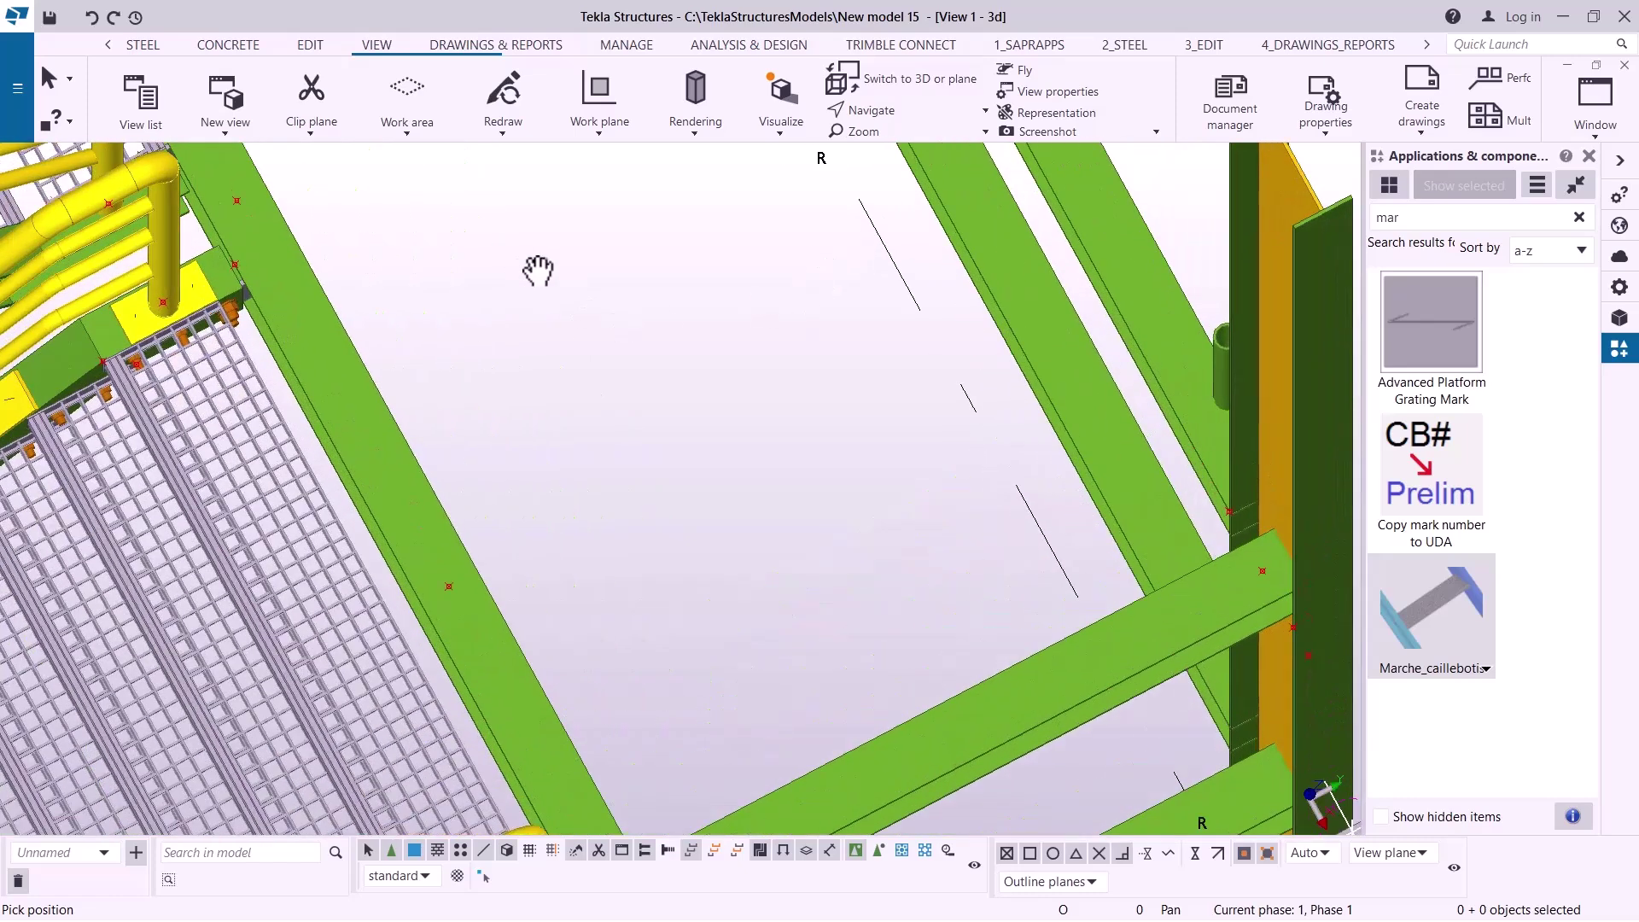
{"action": "right_click", "coordinate": [608, 275]}
{"action": "left_click", "coordinate": [580, 284]}
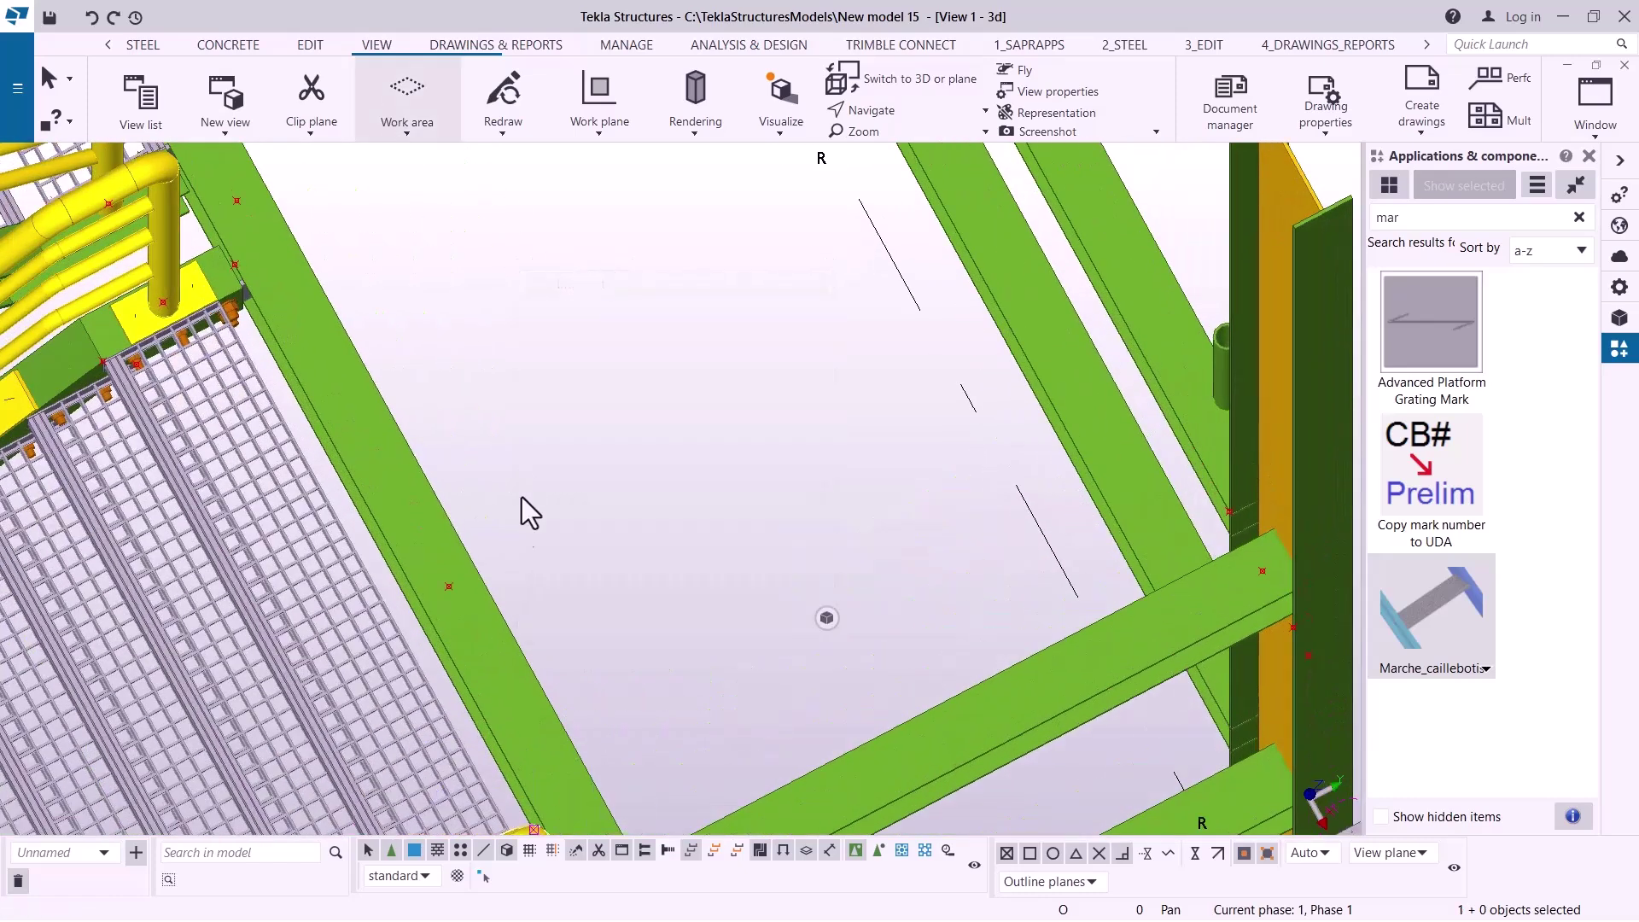
- Zoom and pan the view toward the landing gap between the parallel beams
{"action": "scroll", "coordinate": [471, 573], "scroll_direction": "up", "scroll_amount": 4}
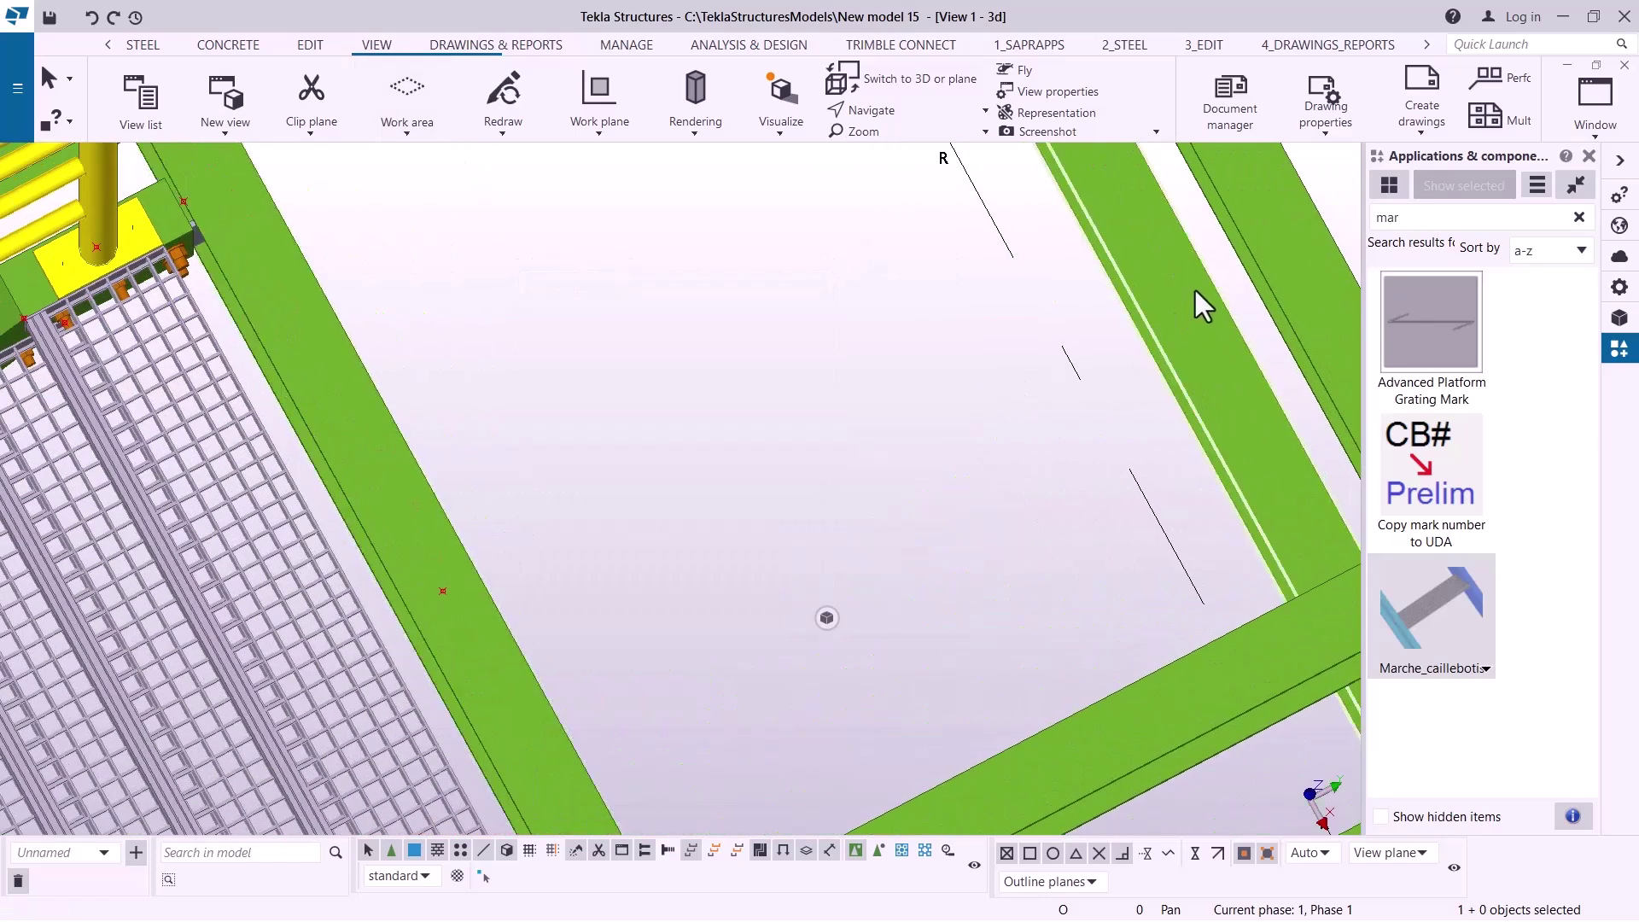
{"action": "scroll", "coordinate": [465, 608], "scroll_direction": "up", "scroll_amount": 2}
{"action": "scroll", "coordinate": [500, 274], "scroll_direction": "down", "scroll_amount": 3}
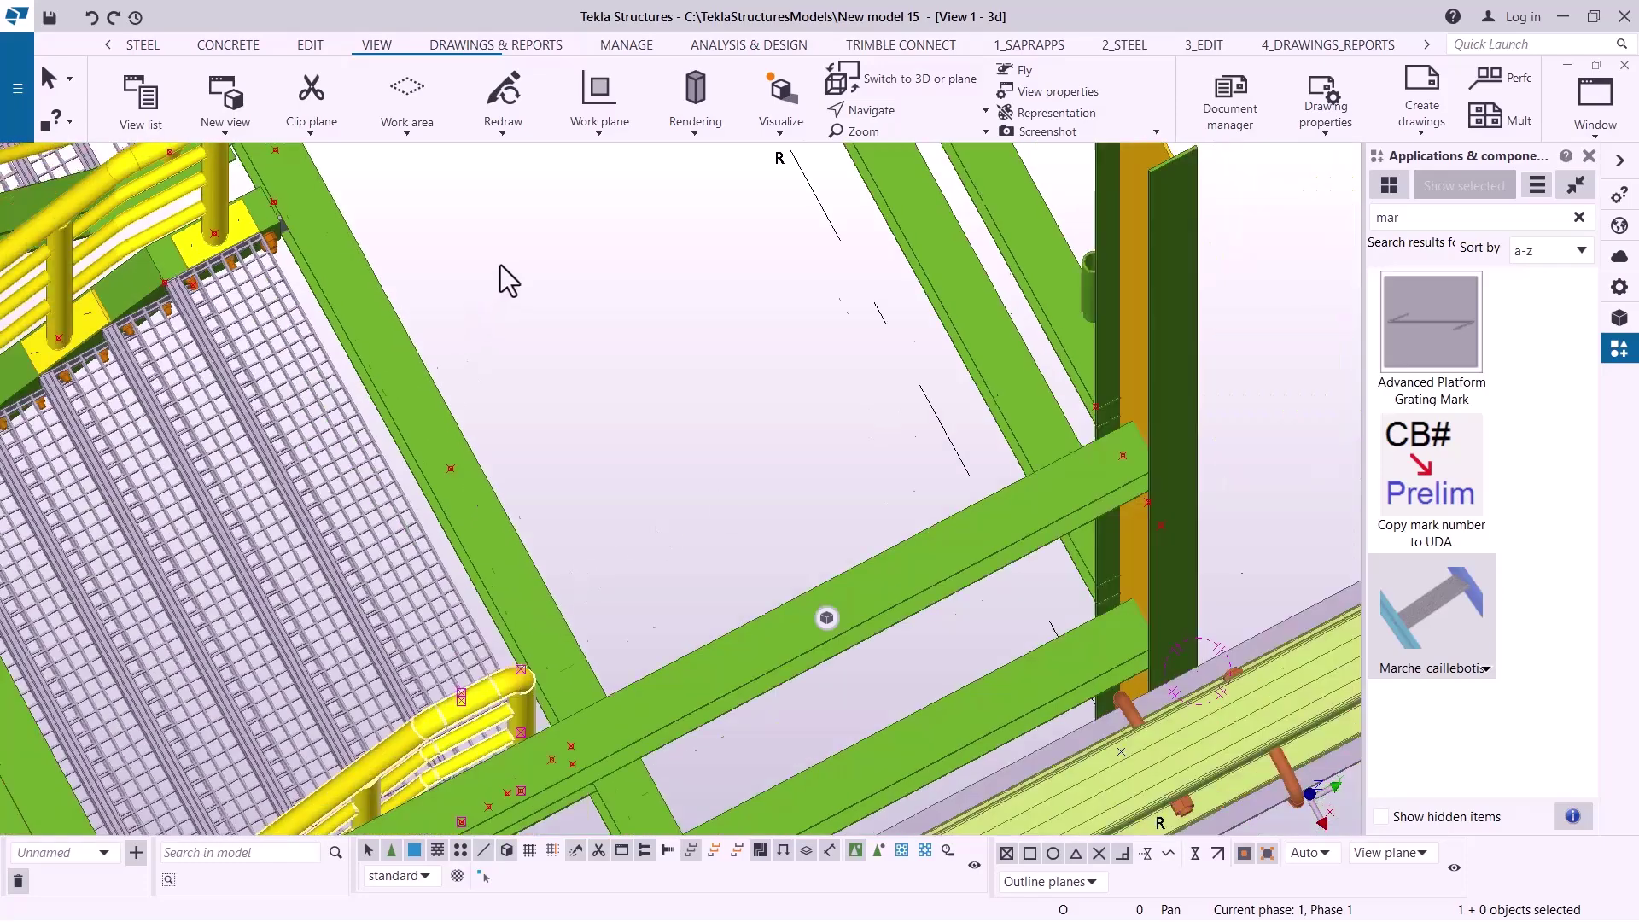
{"action": "scroll", "coordinate": [603, 662], "scroll_direction": "up", "scroll_amount": 1}
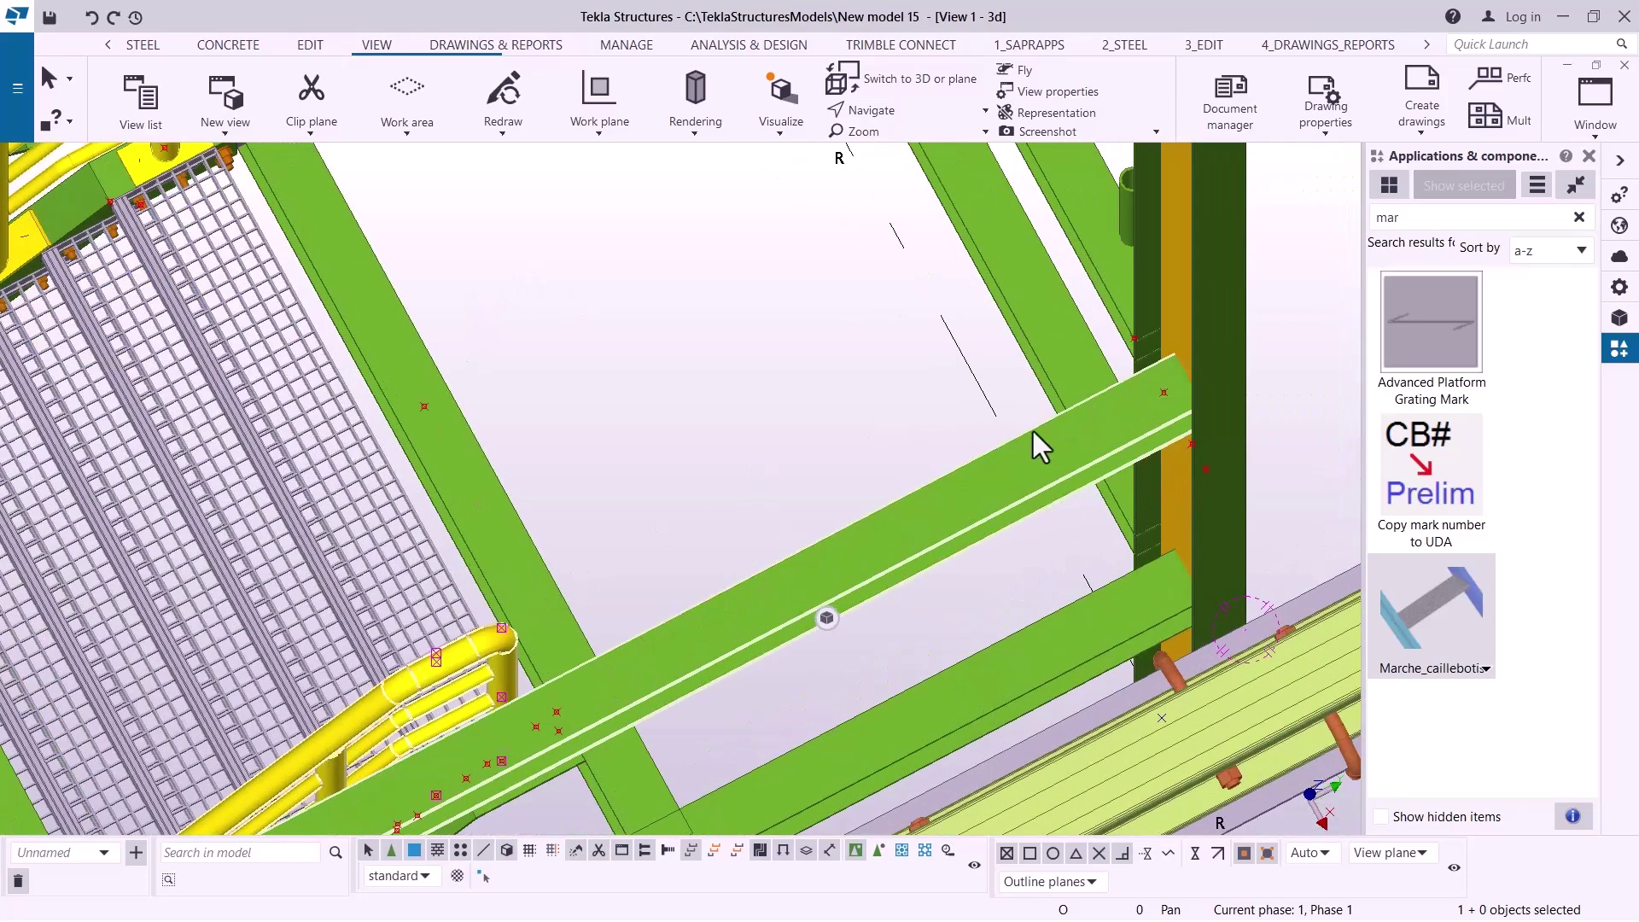
{"action": "scroll", "coordinate": [1058, 521], "scroll_direction": "down", "scroll_amount": 3}
{"action": "scroll", "coordinate": [1109, 418], "scroll_direction": "up", "scroll_amount": 3}
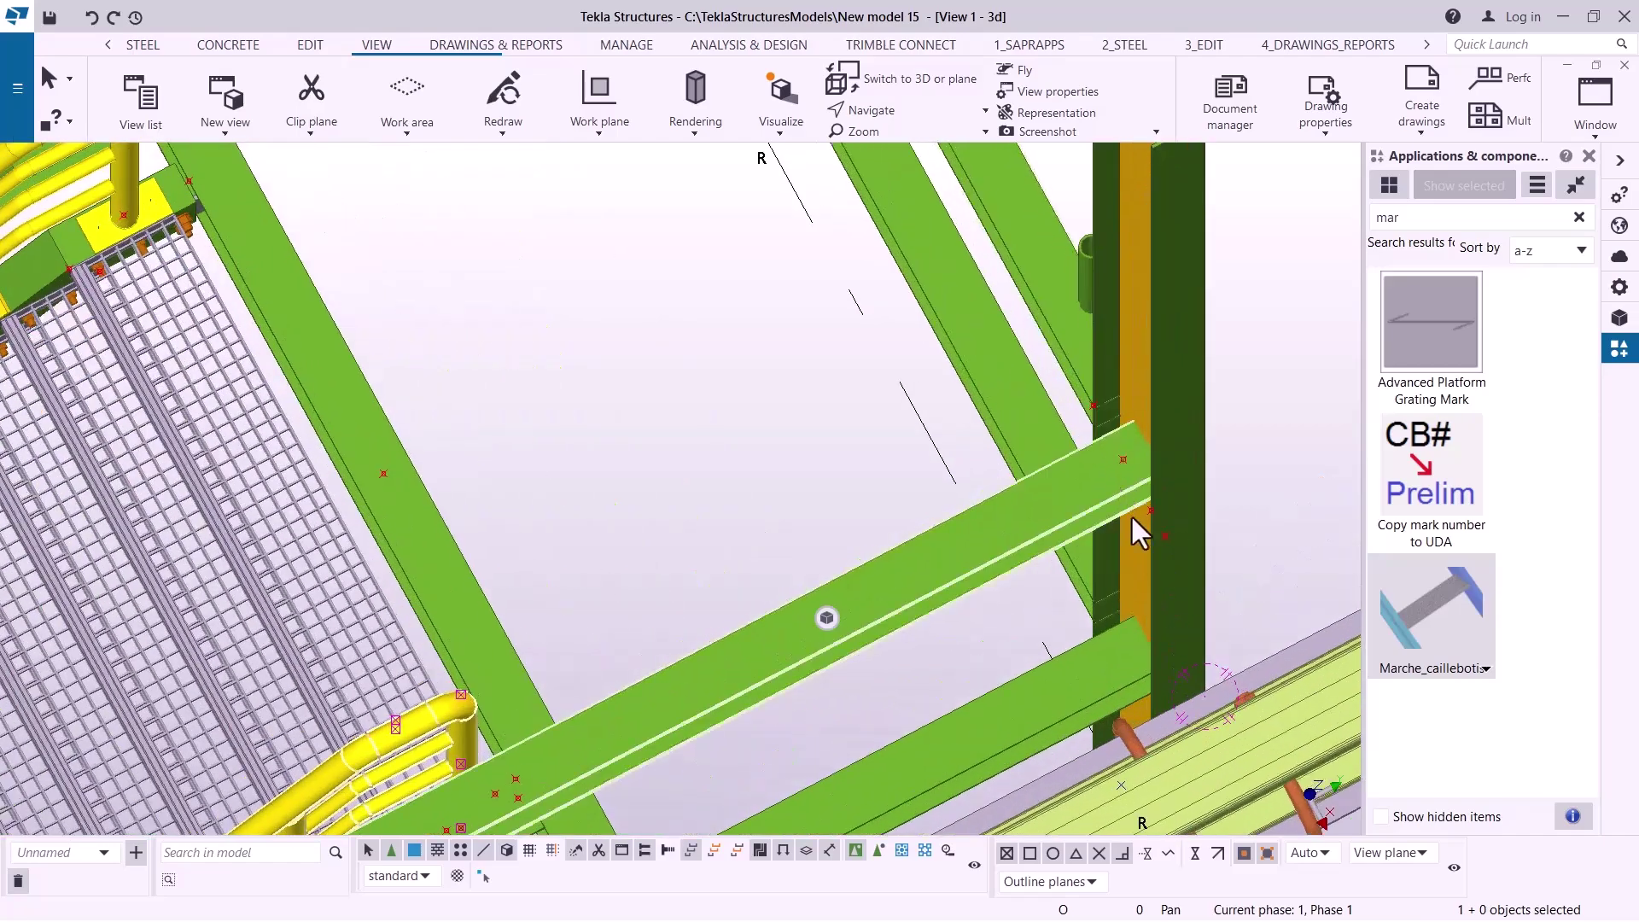
{"action": "scroll", "coordinate": [1133, 518], "scroll_direction": "down", "scroll_amount": 1}
{"action": "left_click", "coordinate": [898, 109]}
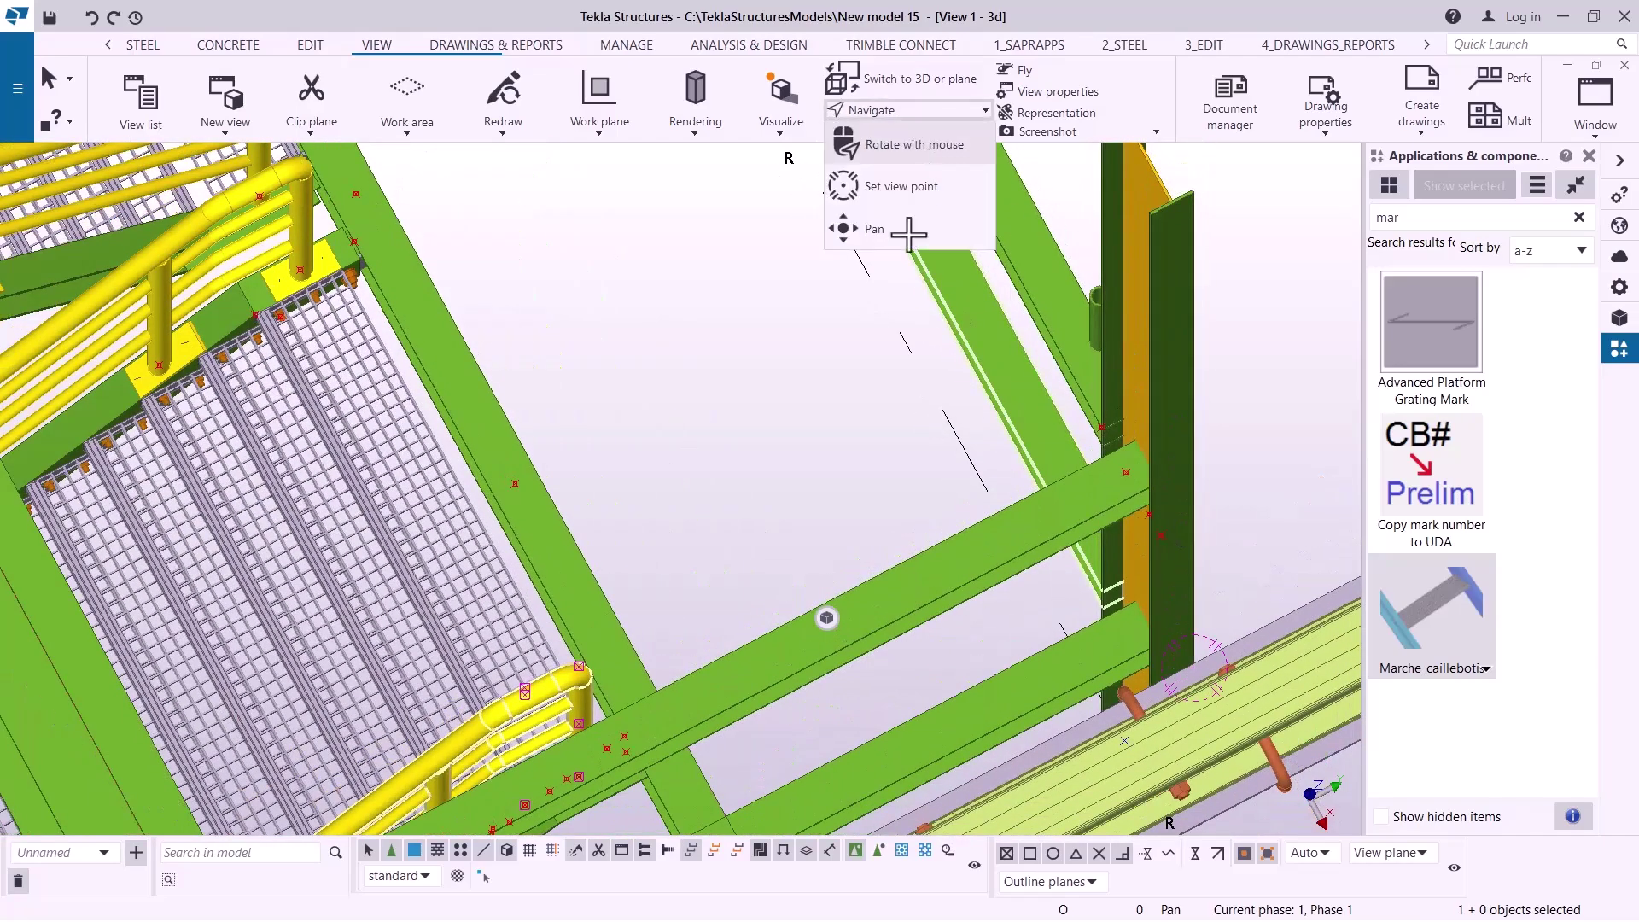
{"action": "left_click", "coordinate": [875, 229]}
{"action": "scroll", "coordinate": [614, 391], "scroll_direction": "down", "scroll_amount": 1}
{"action": "left_click_drag", "start_coordinate": [610, 384], "coordinate": [686, 381]}
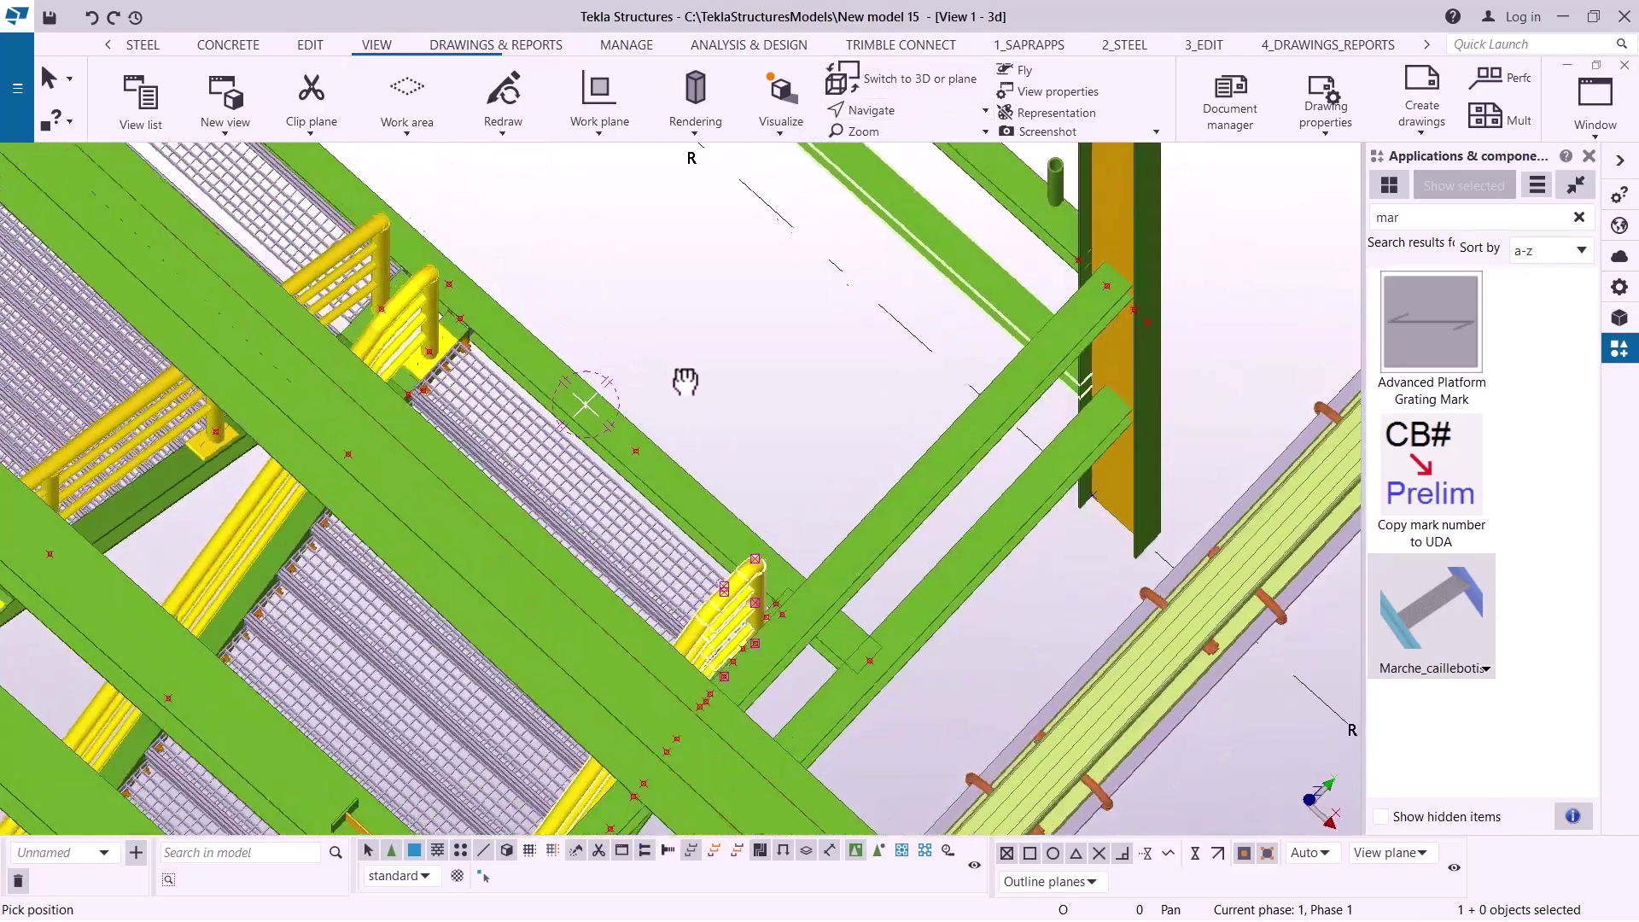
{"action": "scroll", "coordinate": [685, 382], "scroll_direction": "up", "scroll_amount": 6}
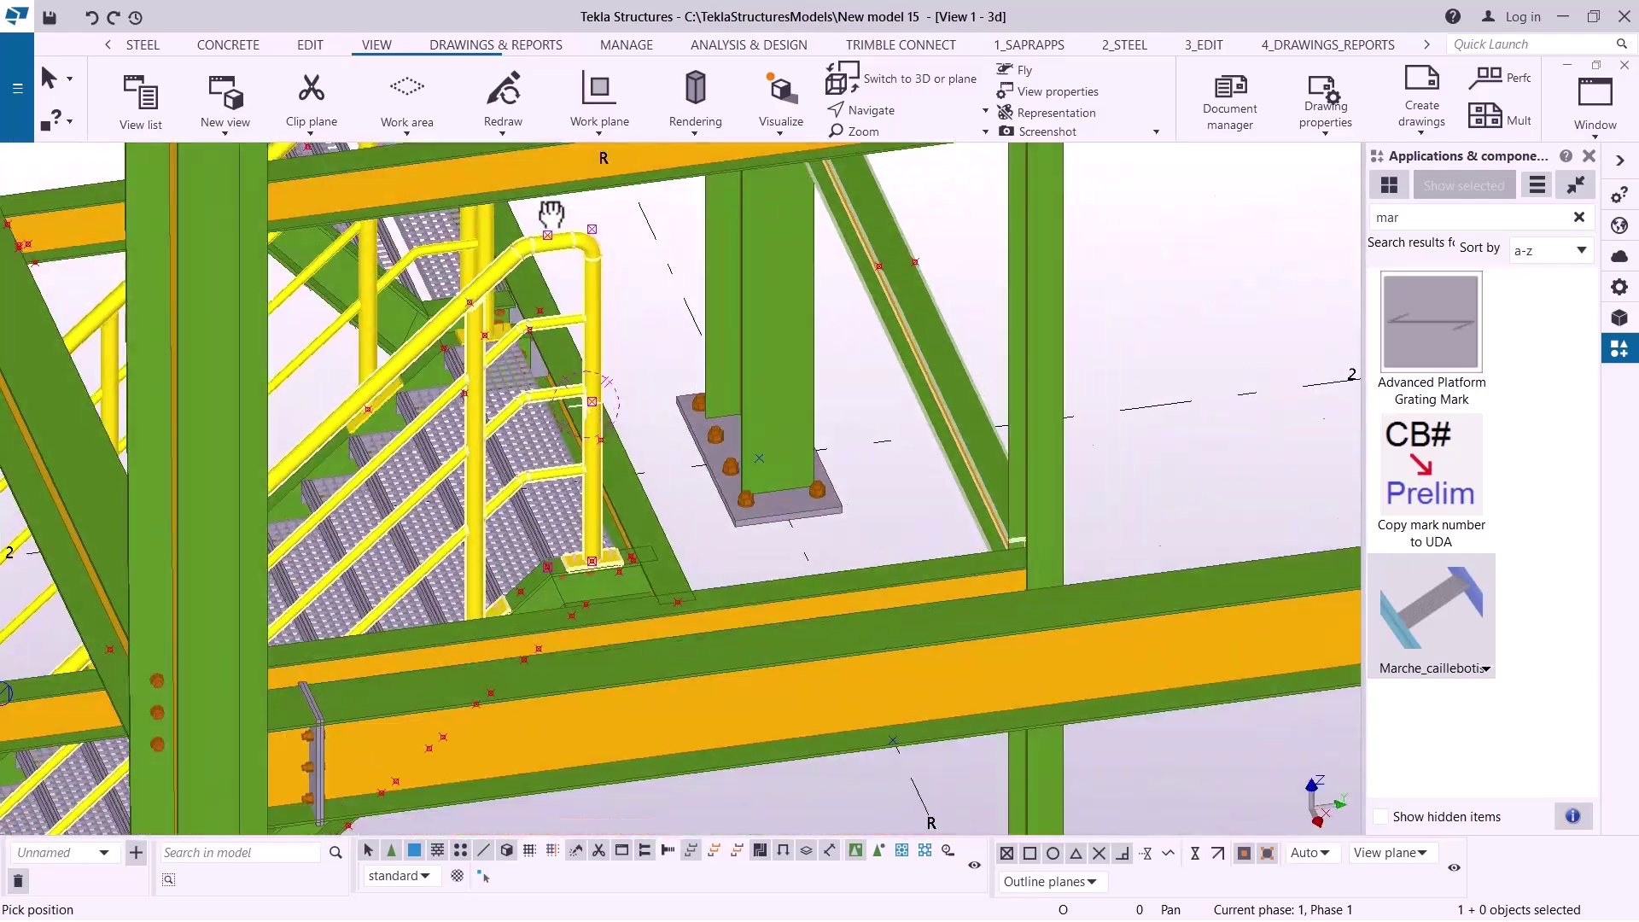
{"action": "scroll", "coordinate": [551, 213], "scroll_direction": "down", "scroll_amount": 1}
{"action": "scroll", "coordinate": [575, 361], "scroll_direction": "up", "scroll_amount": 3}
{"action": "scroll", "coordinate": [563, 365], "scroll_direction": "down", "scroll_amount": 1}
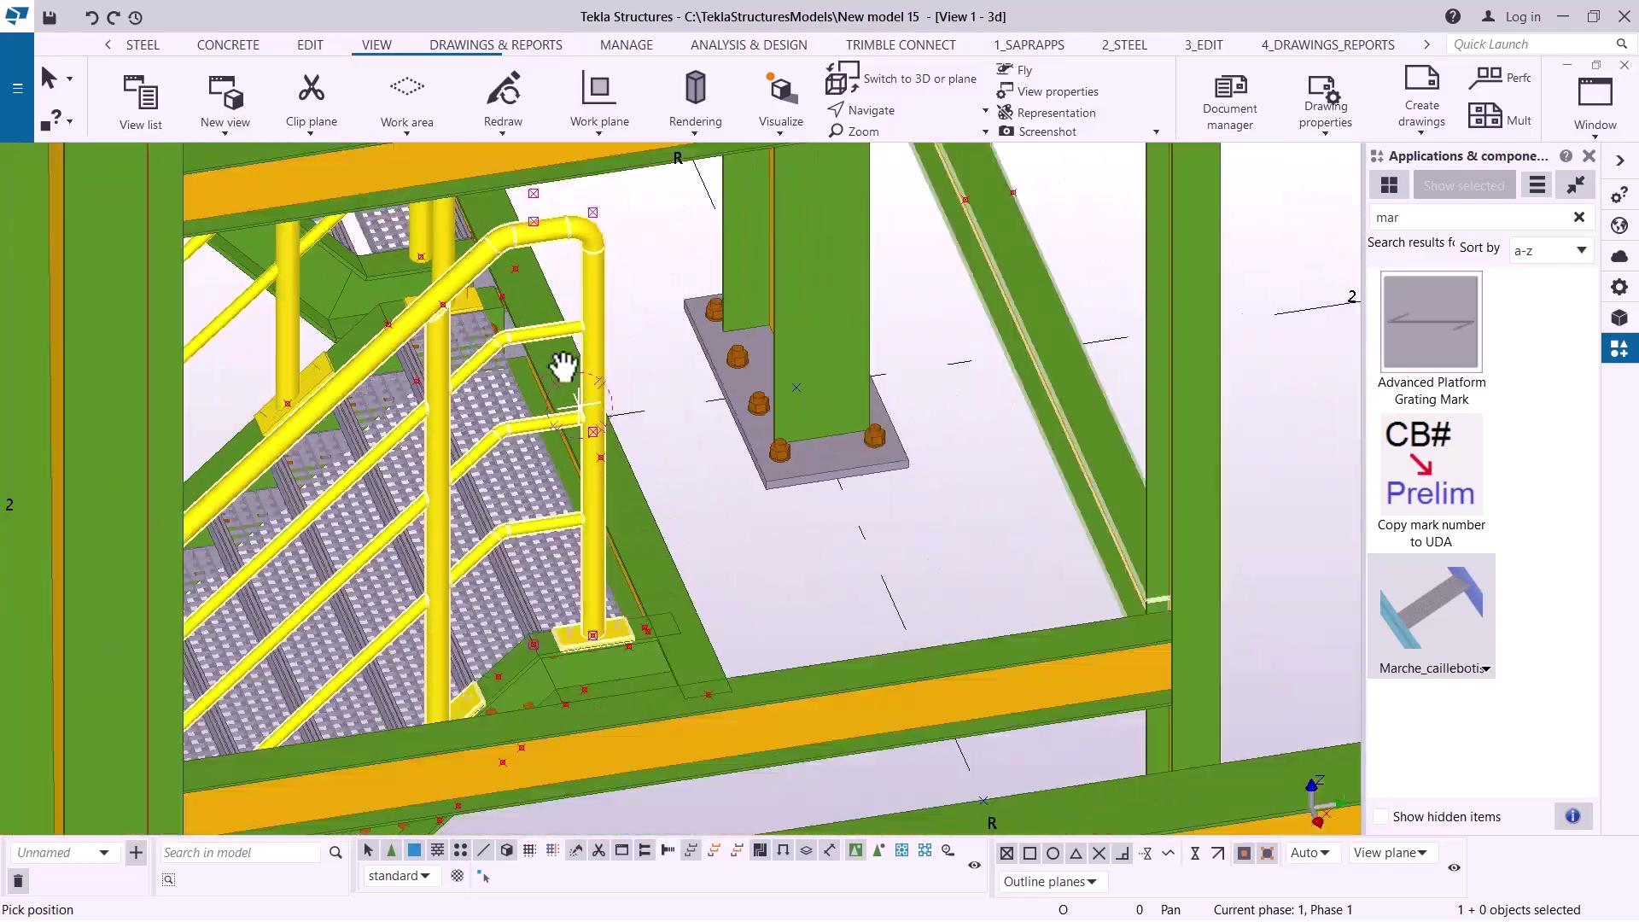
{"action": "scroll", "coordinate": [757, 340], "scroll_direction": "down", "scroll_amount": 2}
{"action": "scroll", "coordinate": [677, 322], "scroll_direction": "up", "scroll_amount": 4}
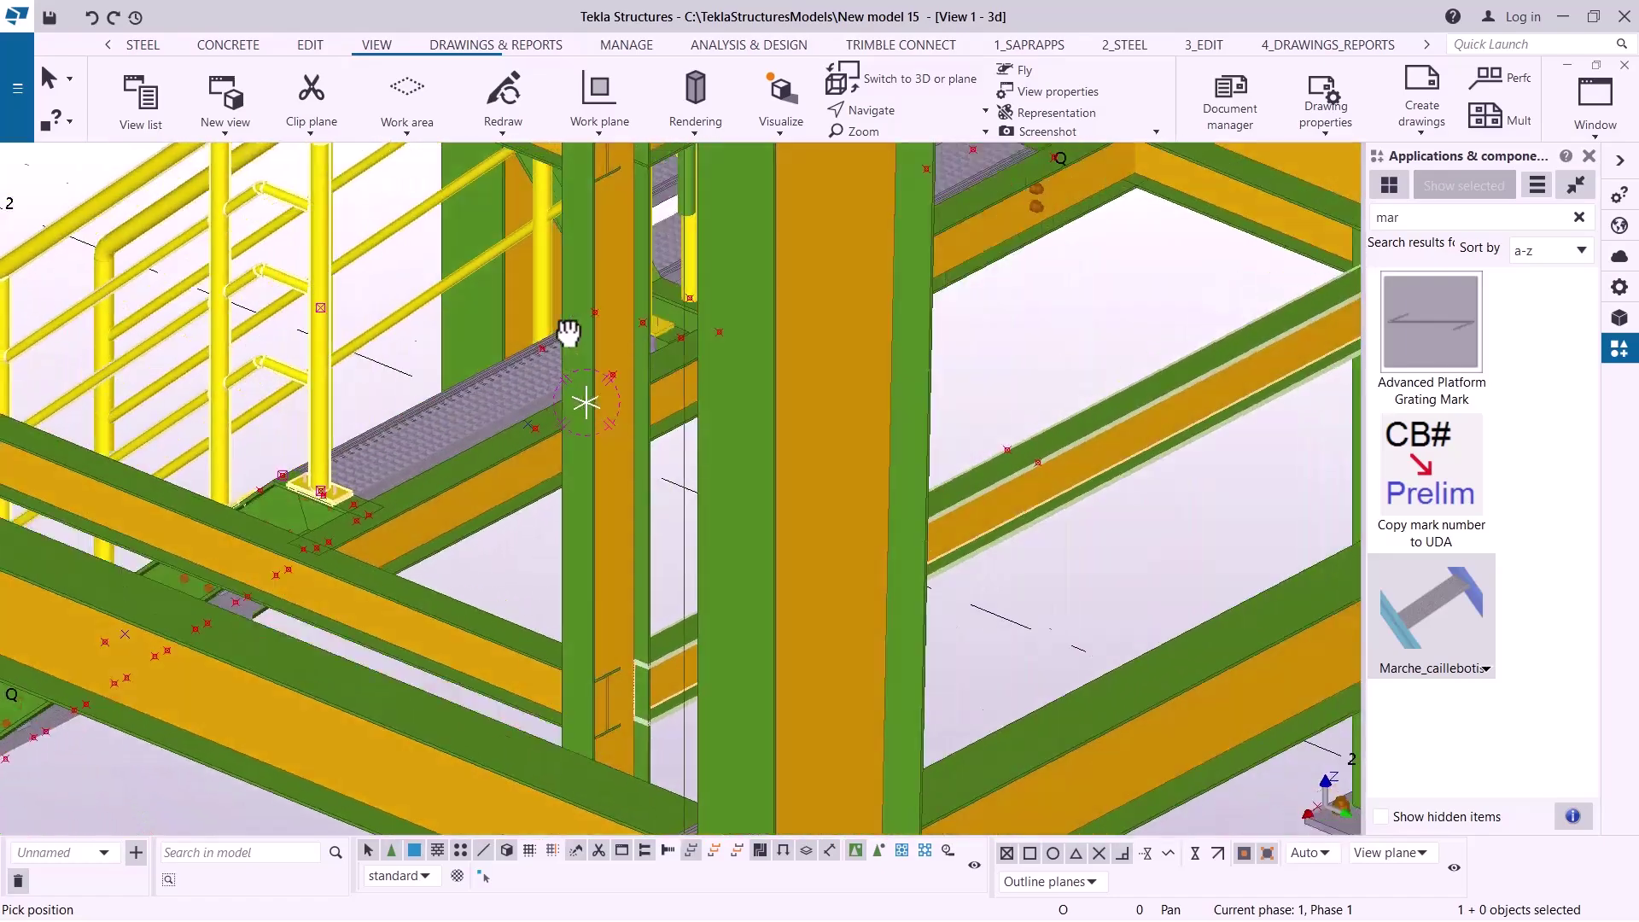
{"action": "scroll", "coordinate": [568, 338], "scroll_direction": "down", "scroll_amount": 2}
{"action": "scroll", "coordinate": [632, 345], "scroll_direction": "up", "scroll_amount": 3}
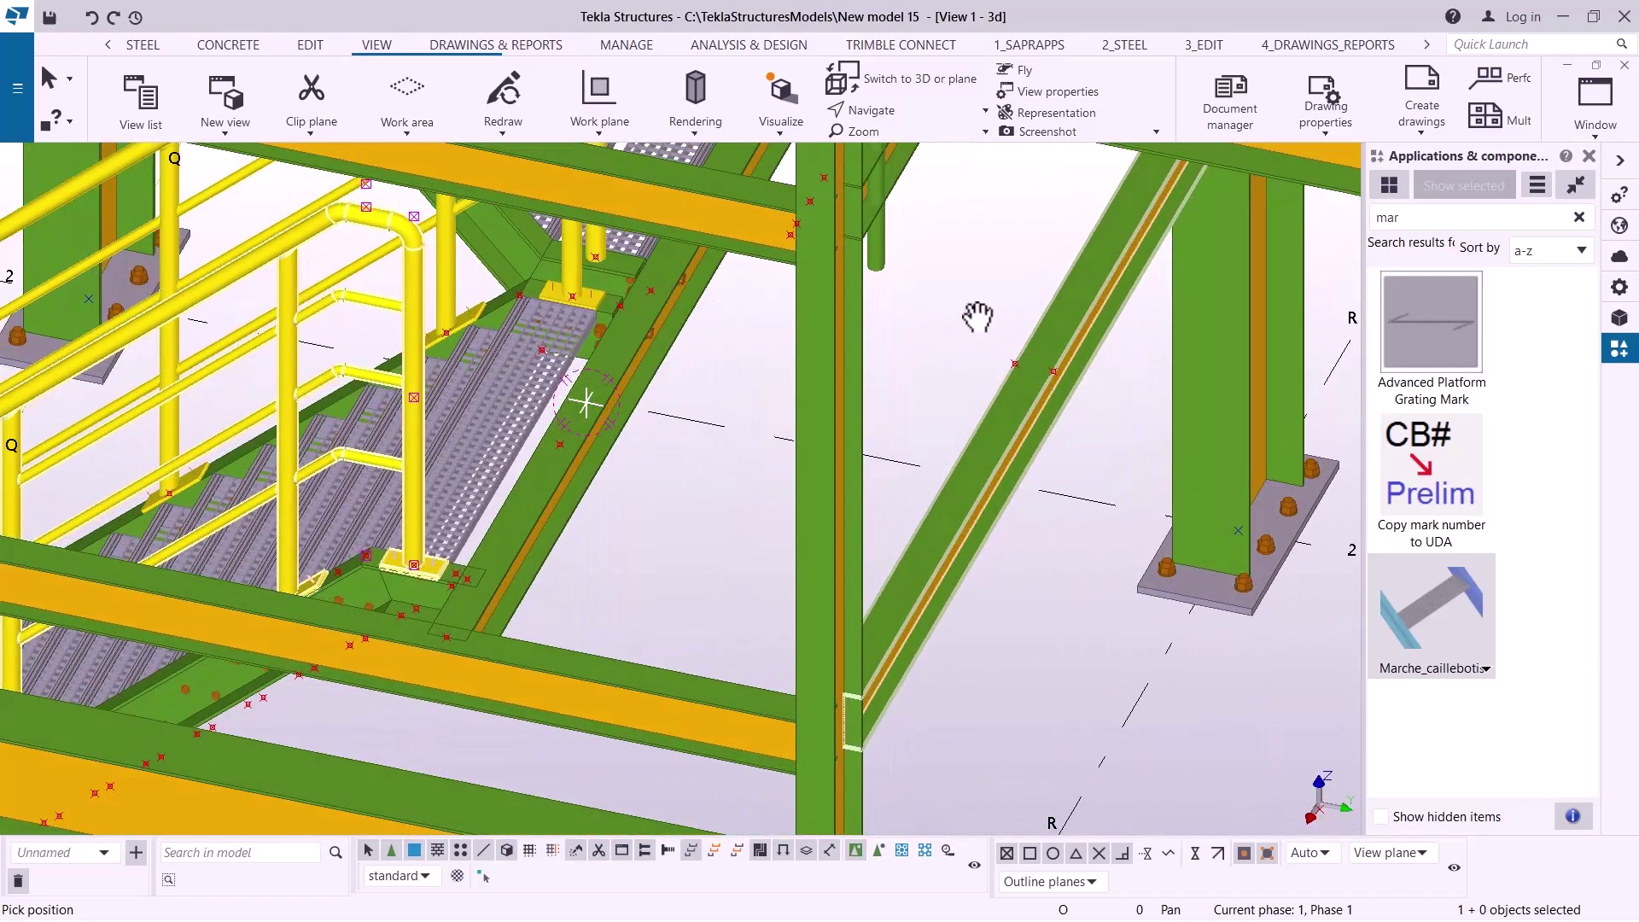
{"action": "scroll", "coordinate": [977, 318], "scroll_direction": "up", "scroll_amount": 2}
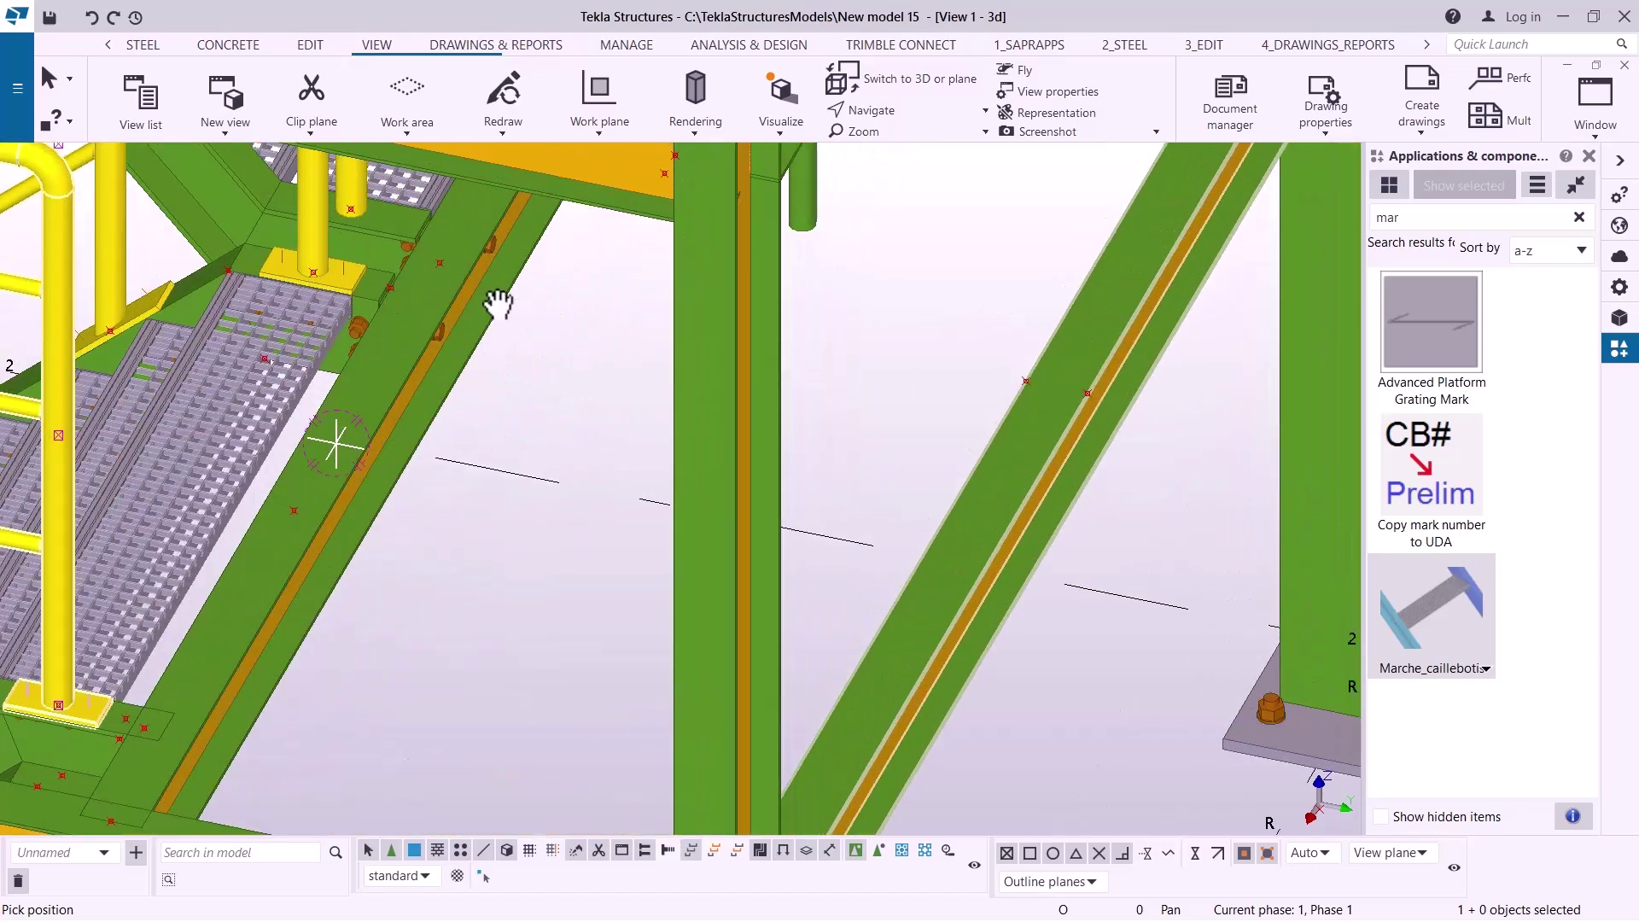
{"action": "right_click", "coordinate": [888, 307]}
- Measure from one landing beam's midpoint to the other, confirming a 900 mm gap
{"action": "left_click", "coordinate": [935, 317]}
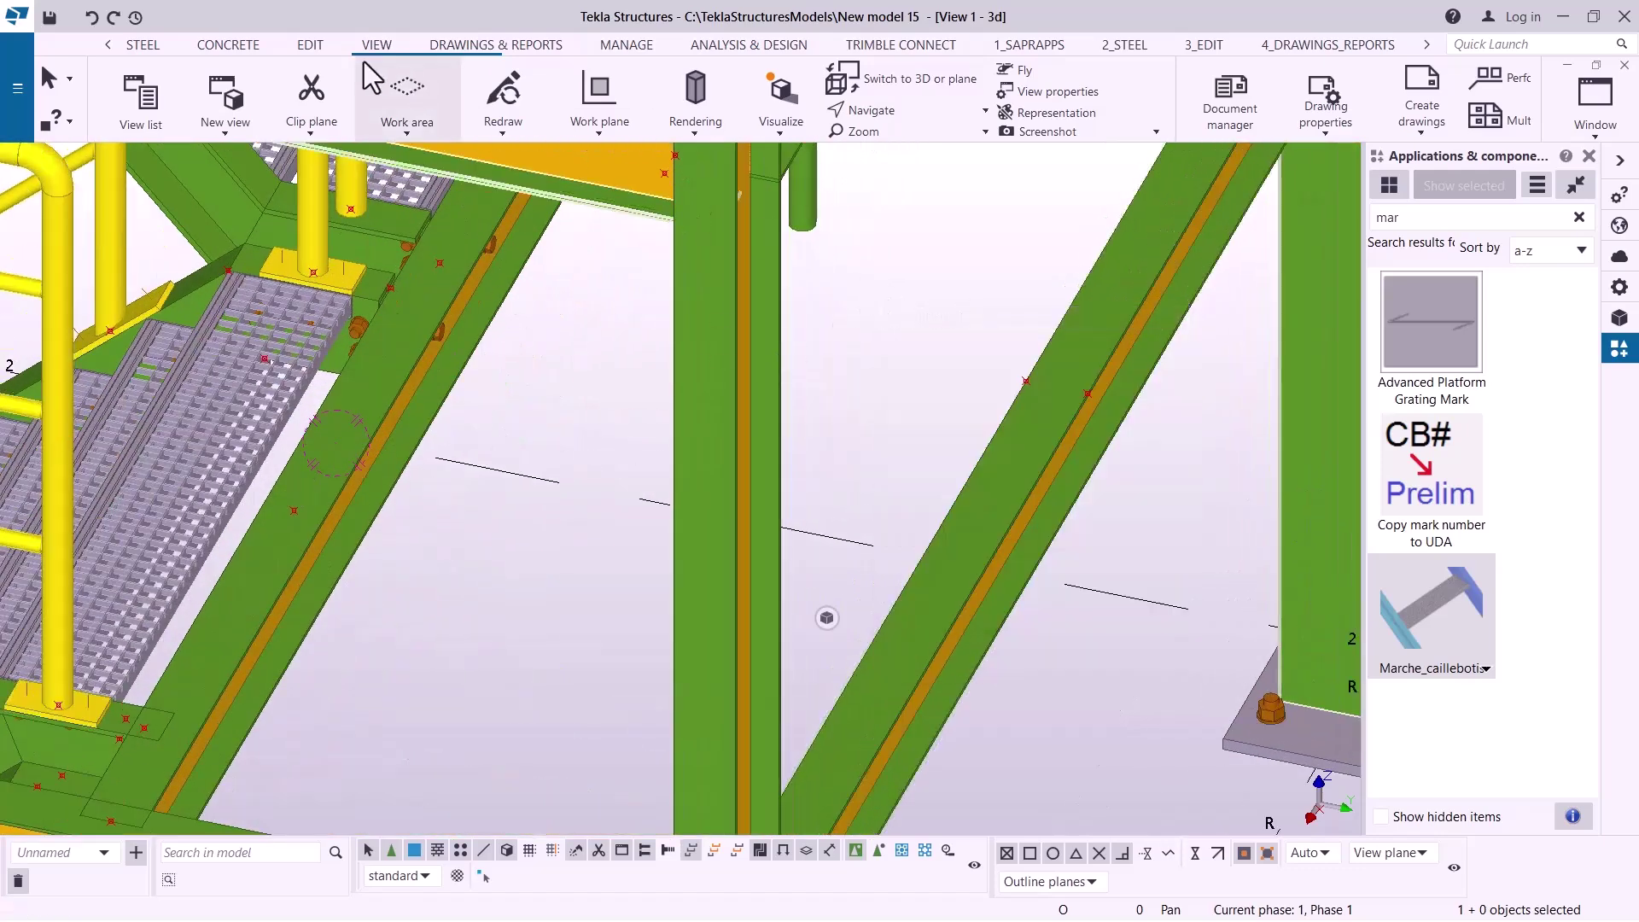
{"action": "left_click", "coordinate": [310, 47]}
{"action": "left_click", "coordinate": [820, 134]}
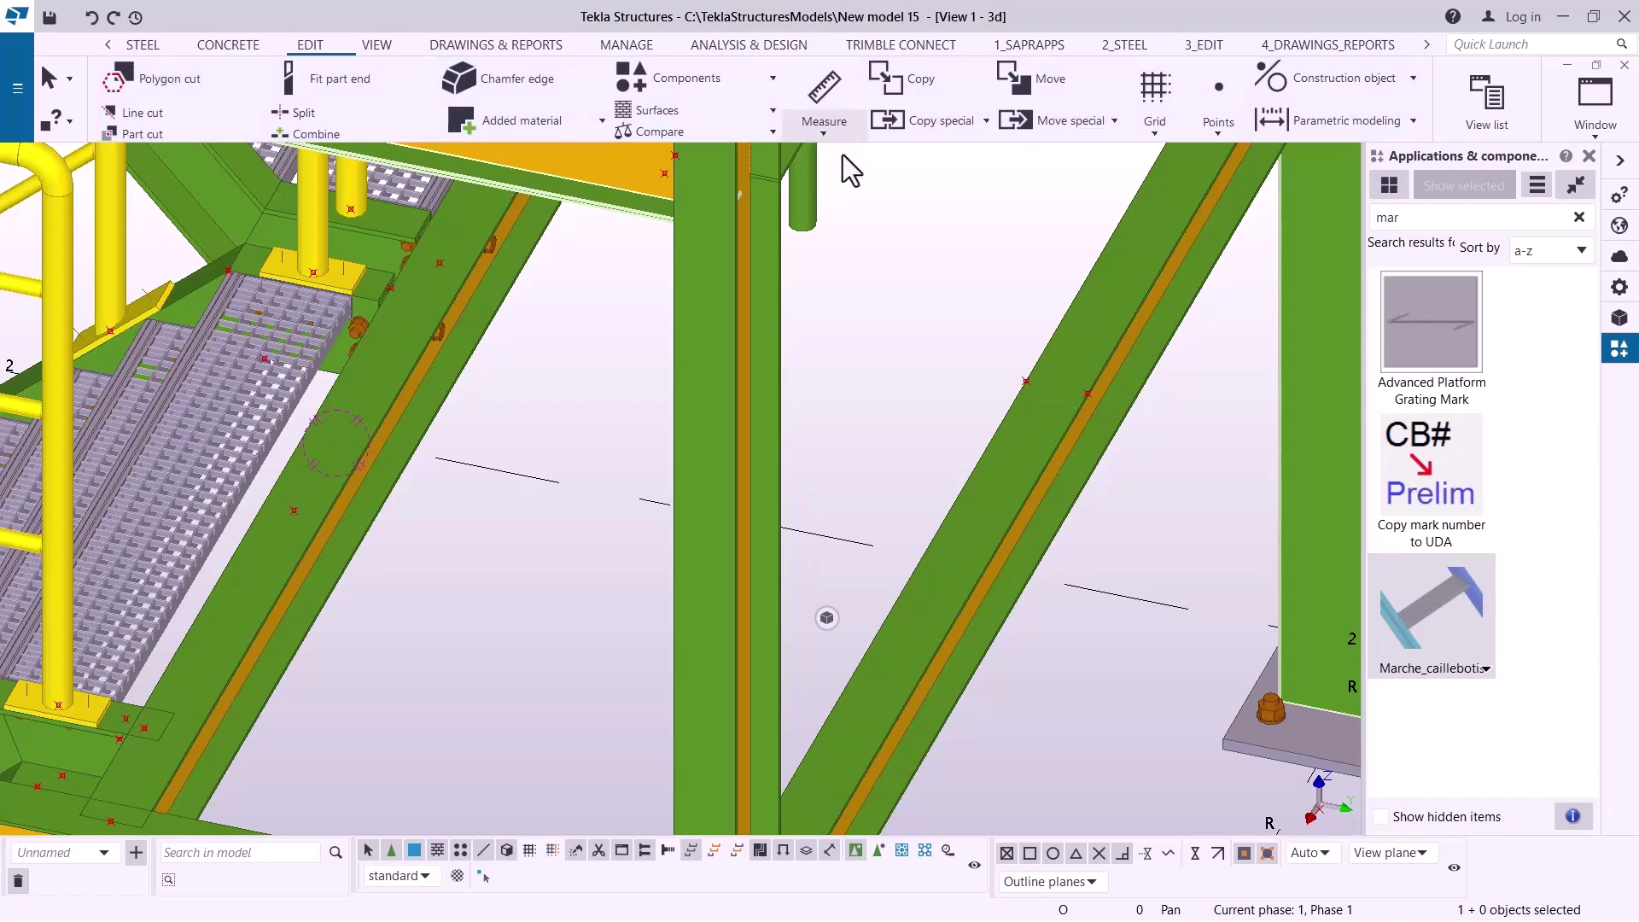
{"action": "left_click", "coordinate": [856, 169]}
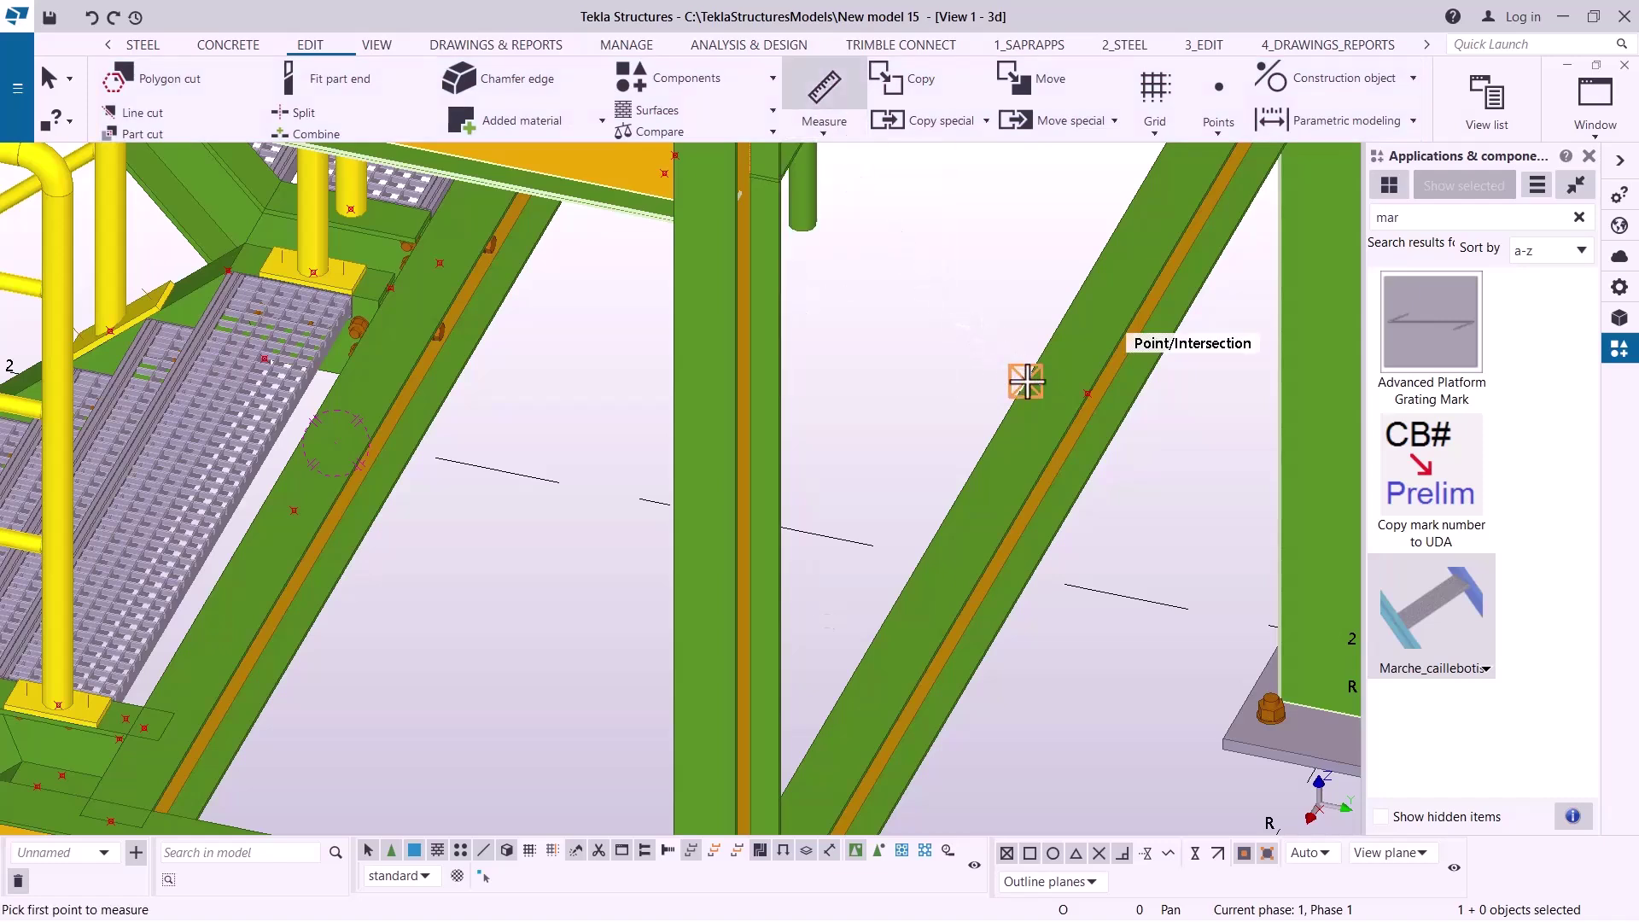
{"action": "left_click", "coordinate": [1023, 378]}
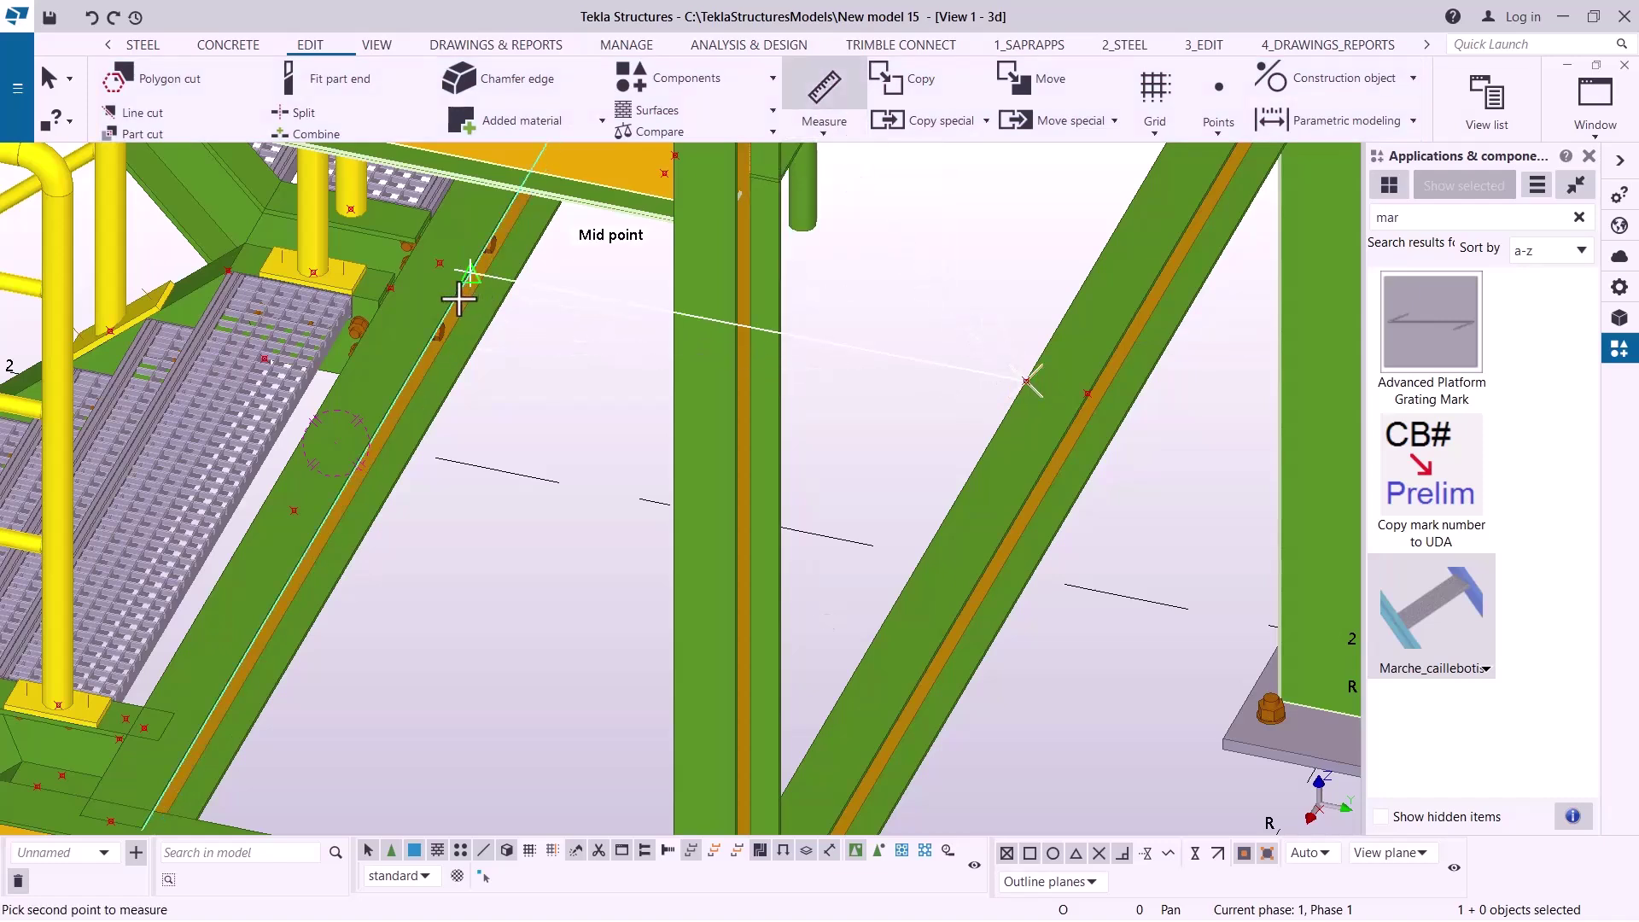
{"action": "scroll", "coordinate": [469, 292], "scroll_direction": "up", "scroll_amount": 2}
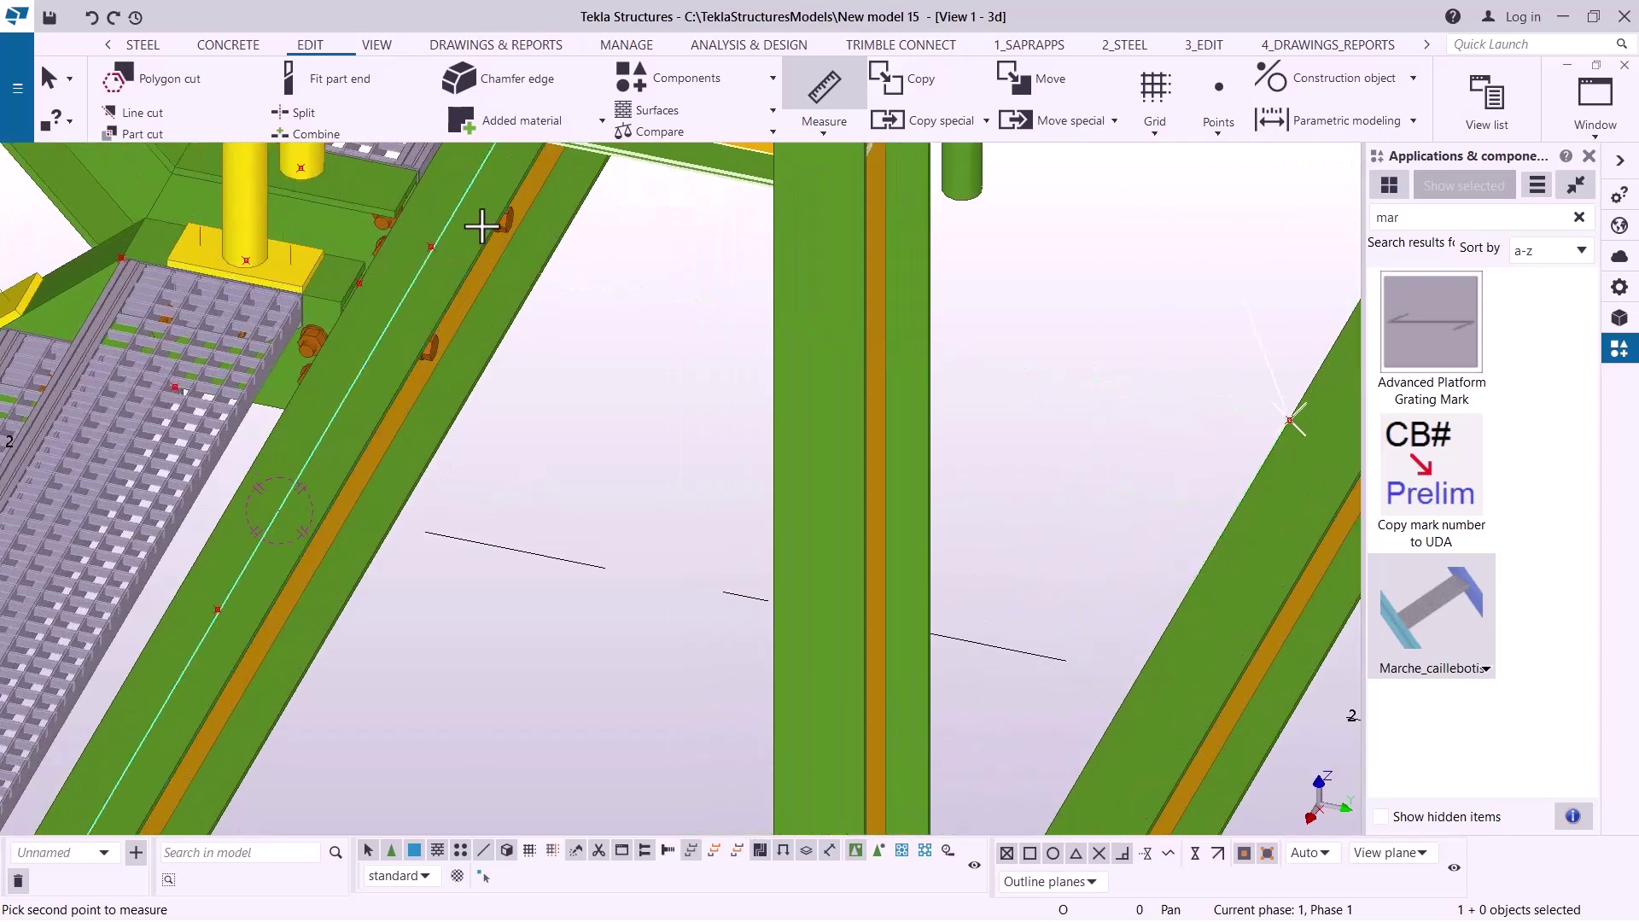
{"action": "scroll", "coordinate": [475, 248], "scroll_direction": "up", "scroll_amount": 3}
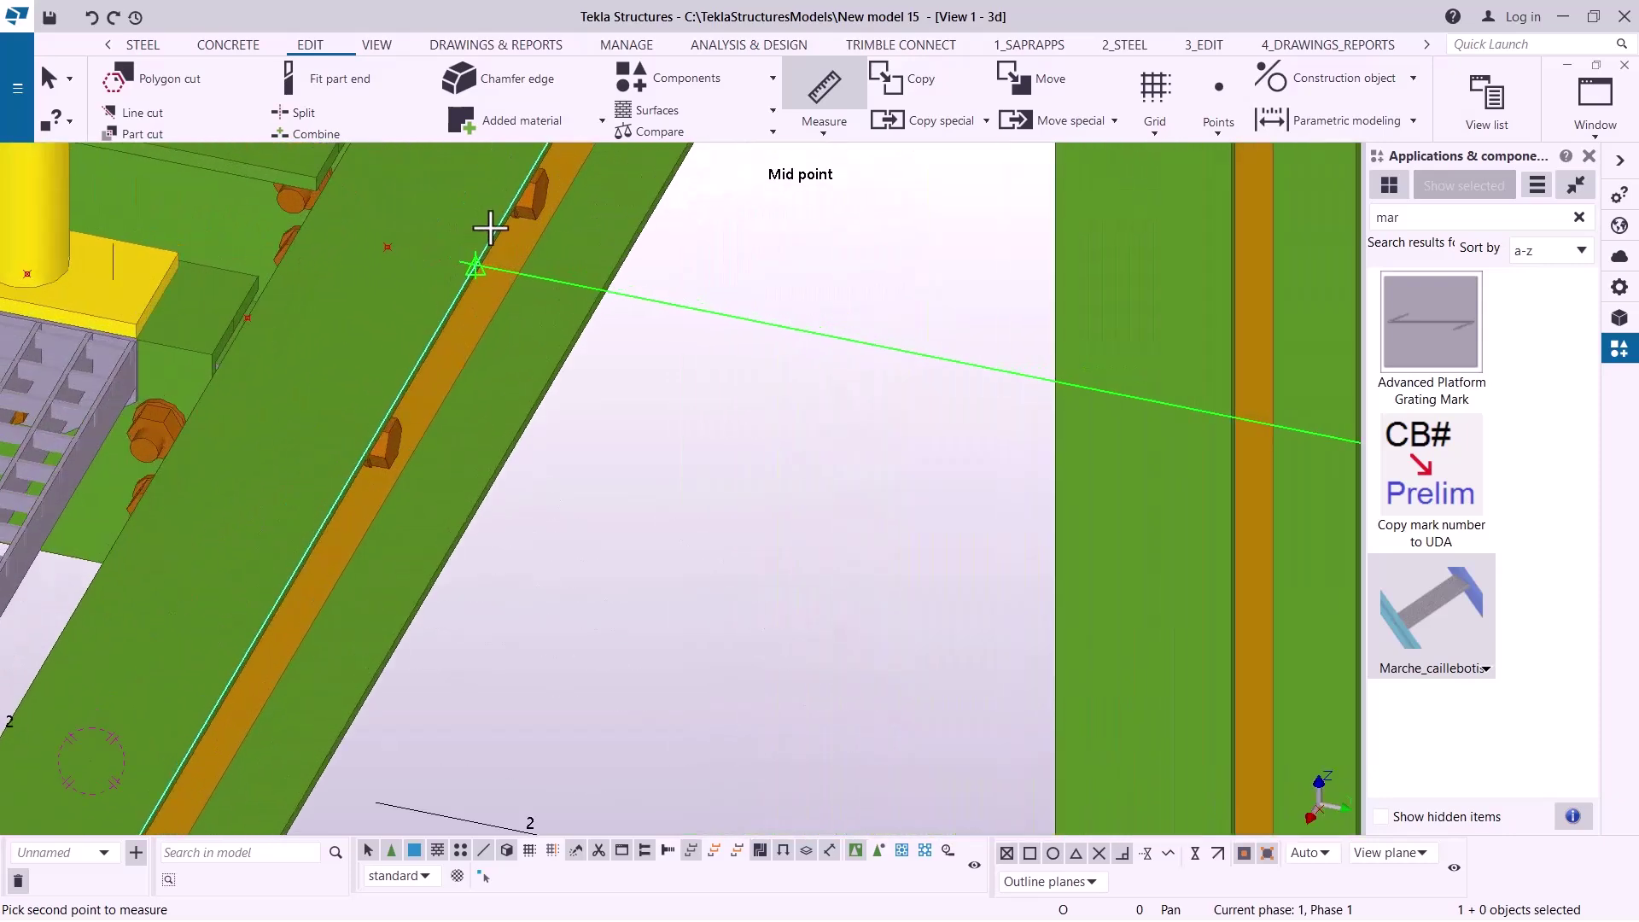
{"action": "left_click", "coordinate": [473, 259]}
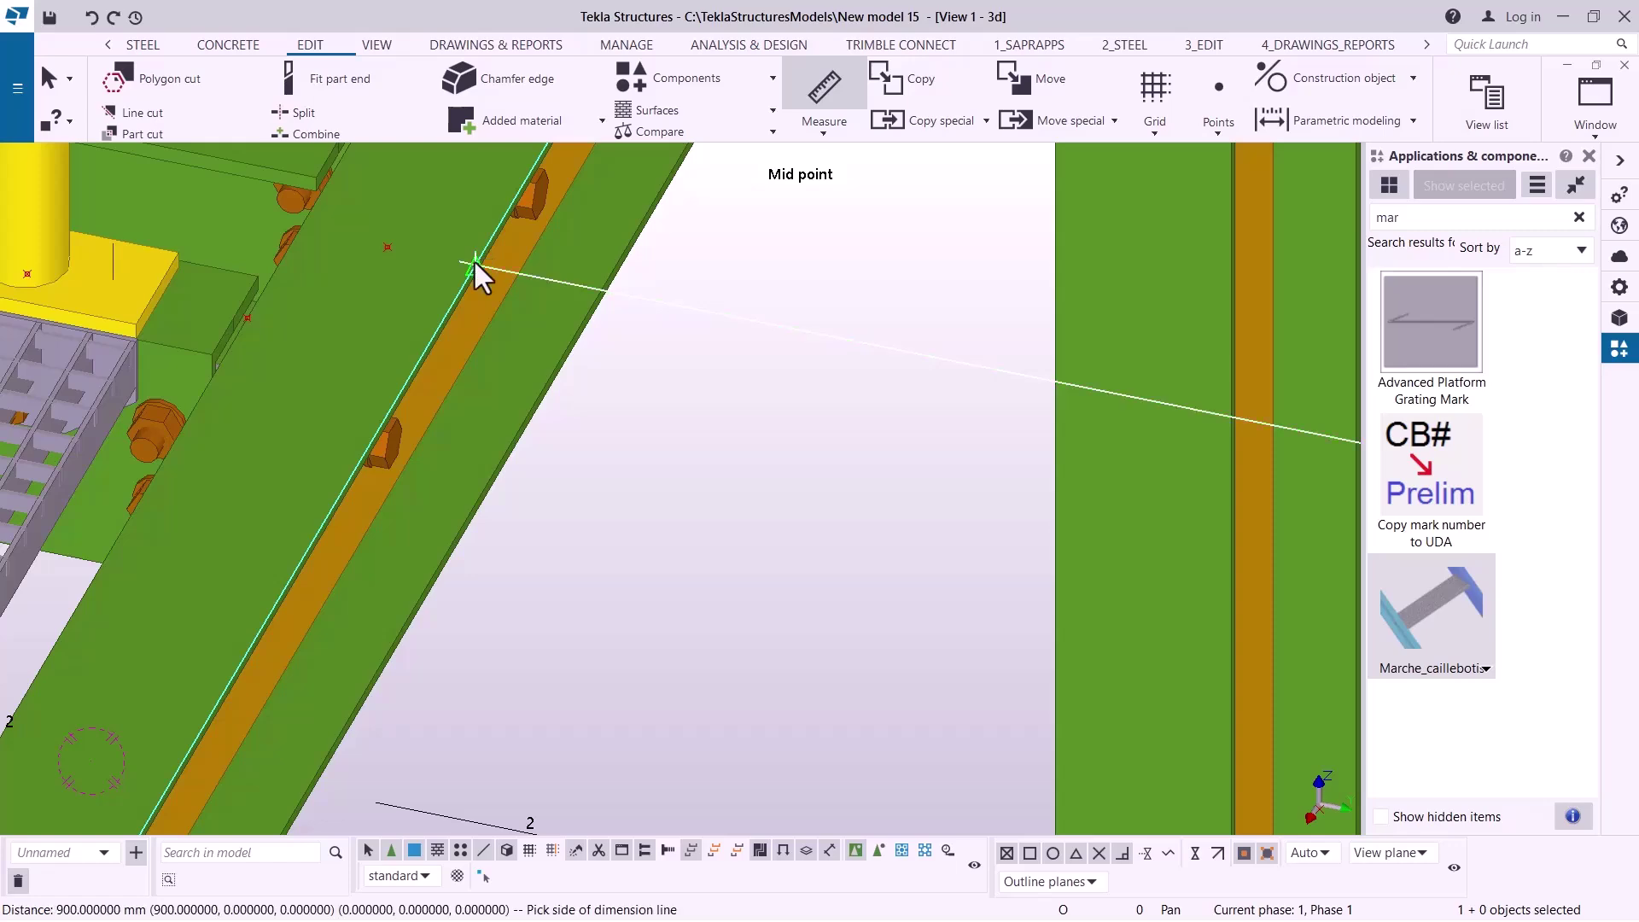
{"action": "right_click", "coordinate": [474, 248]}
{"action": "left_click", "coordinate": [534, 259]}
{"action": "scroll", "coordinate": [580, 310], "scroll_direction": "down", "scroll_amount": 10}
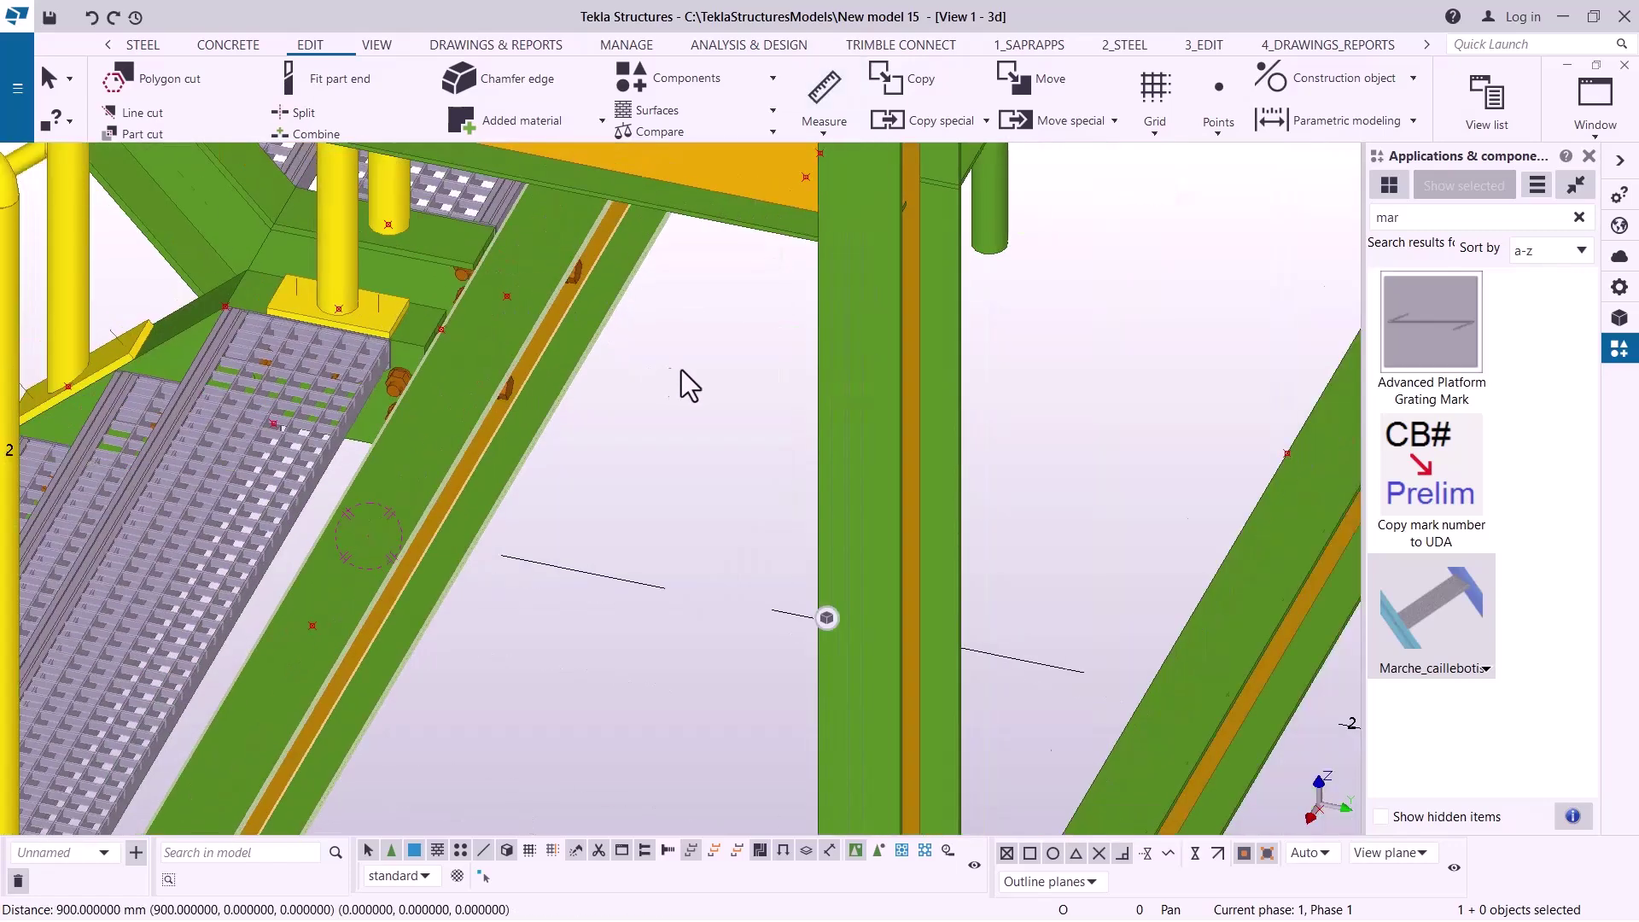
{"action": "scroll", "coordinate": [812, 440], "scroll_direction": "down", "scroll_amount": 1}
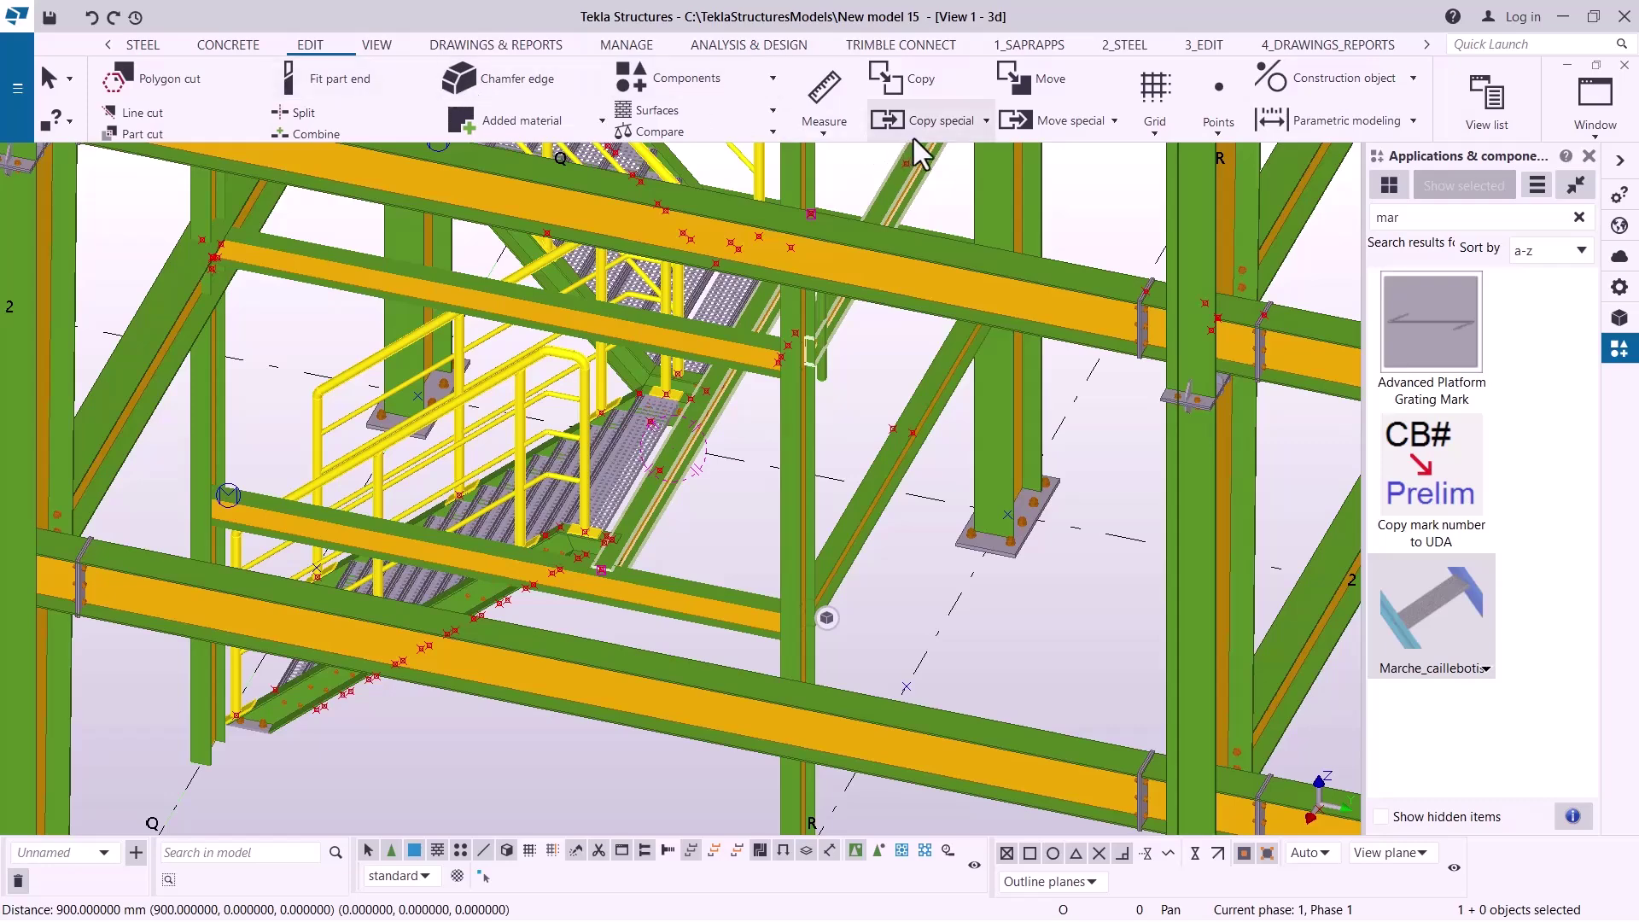
- Pan the view to centre the landing gap between the beams
{"action": "left_click", "coordinate": [376, 44]}
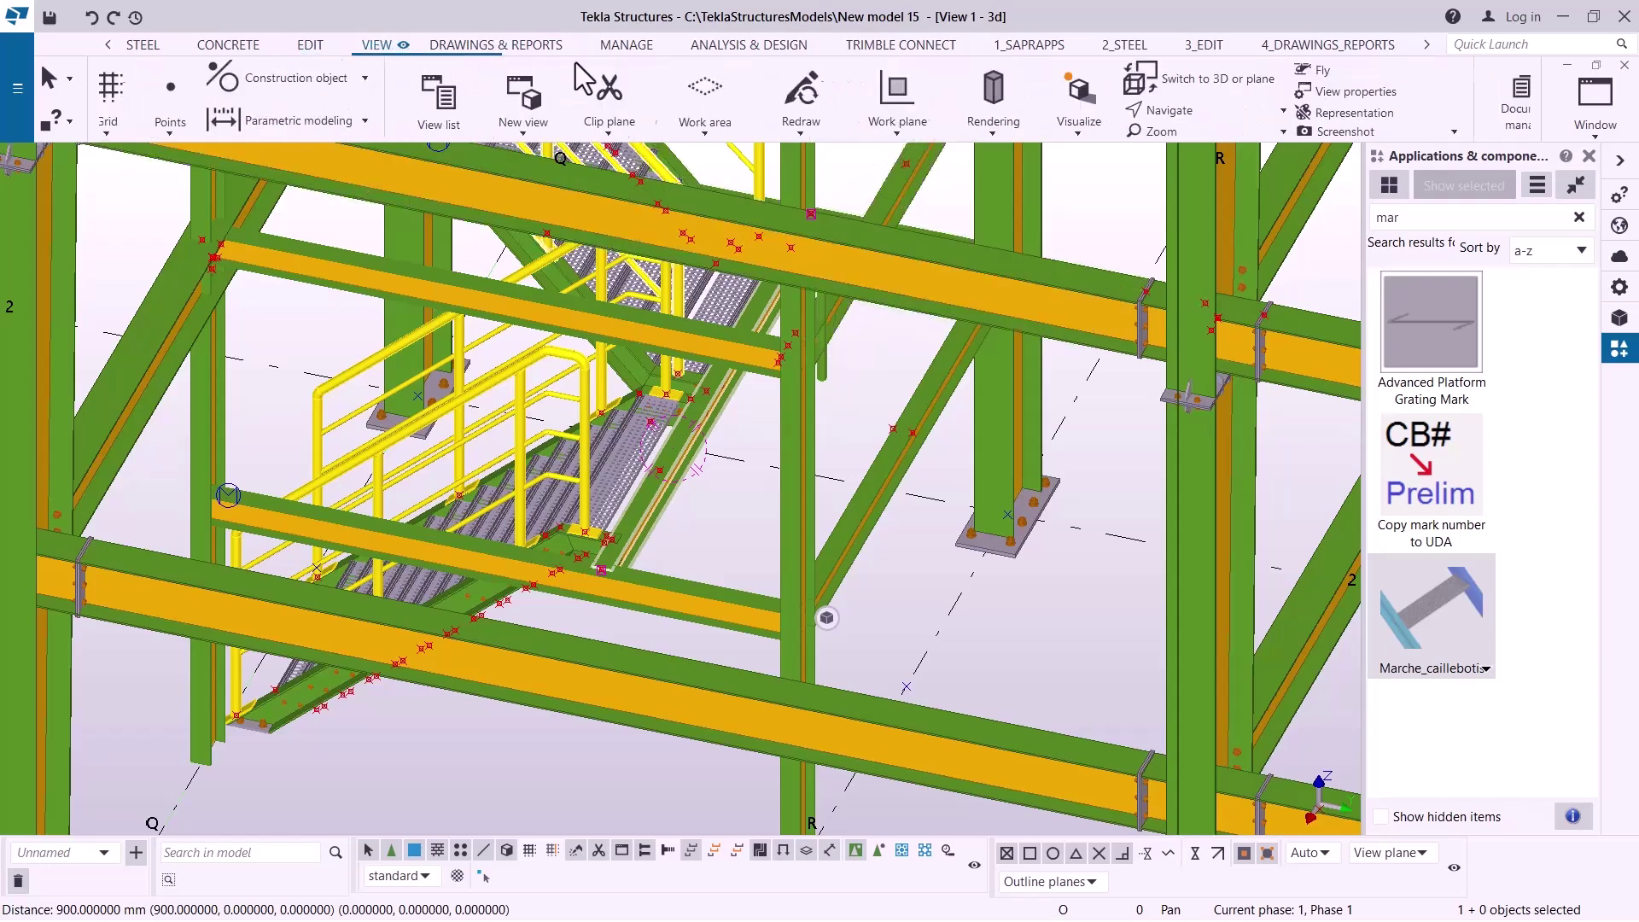
{"action": "left_click", "coordinate": [896, 111]}
{"action": "left_click", "coordinate": [862, 188]}
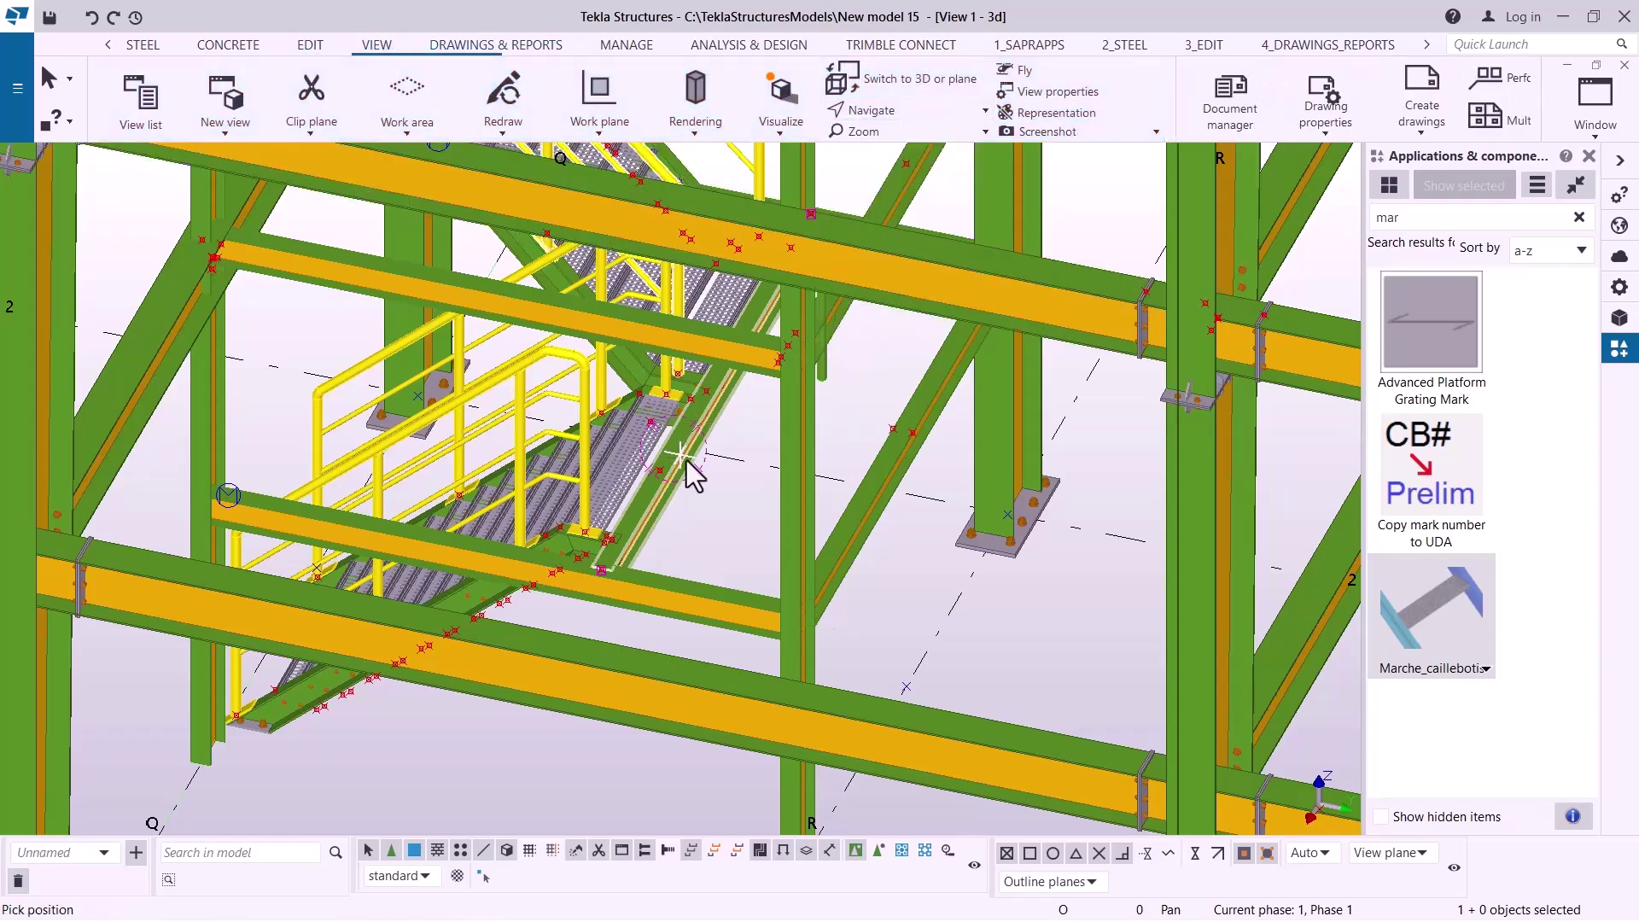
{"action": "left_click_drag", "start_coordinate": [686, 459], "coordinate": [739, 433]}
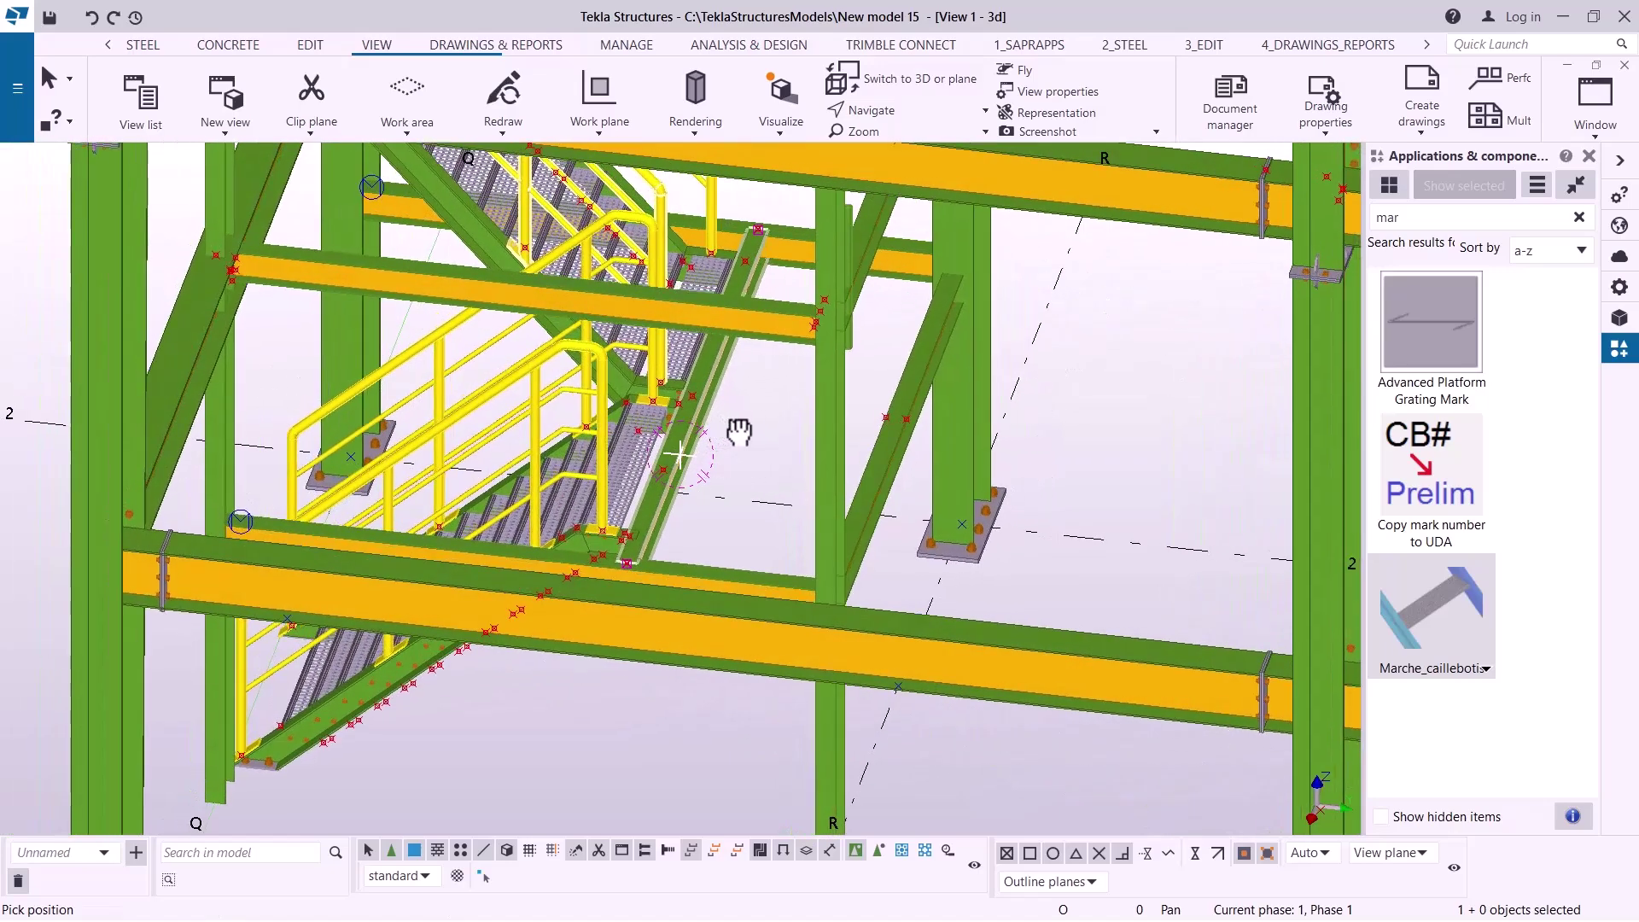
{"action": "scroll", "coordinate": [809, 295], "scroll_direction": "up", "scroll_amount": 2}
{"action": "right_click", "coordinate": [893, 307]}
{"action": "left_click", "coordinate": [944, 321]}
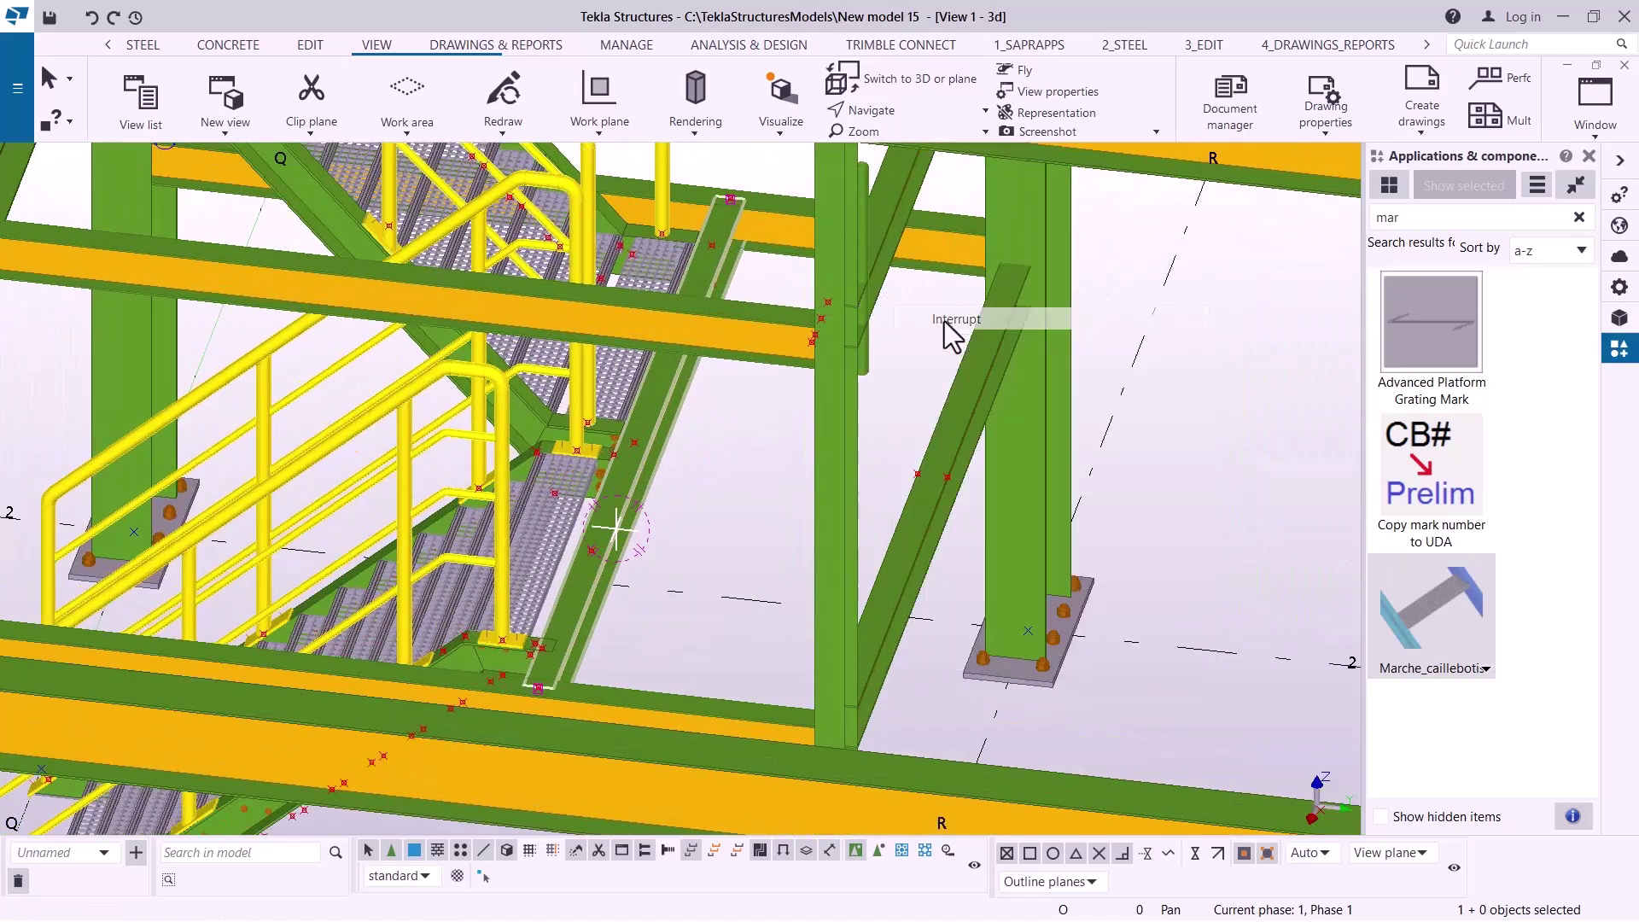
{"action": "scroll", "coordinate": [939, 312], "scroll_direction": "down", "scroll_amount": 2}
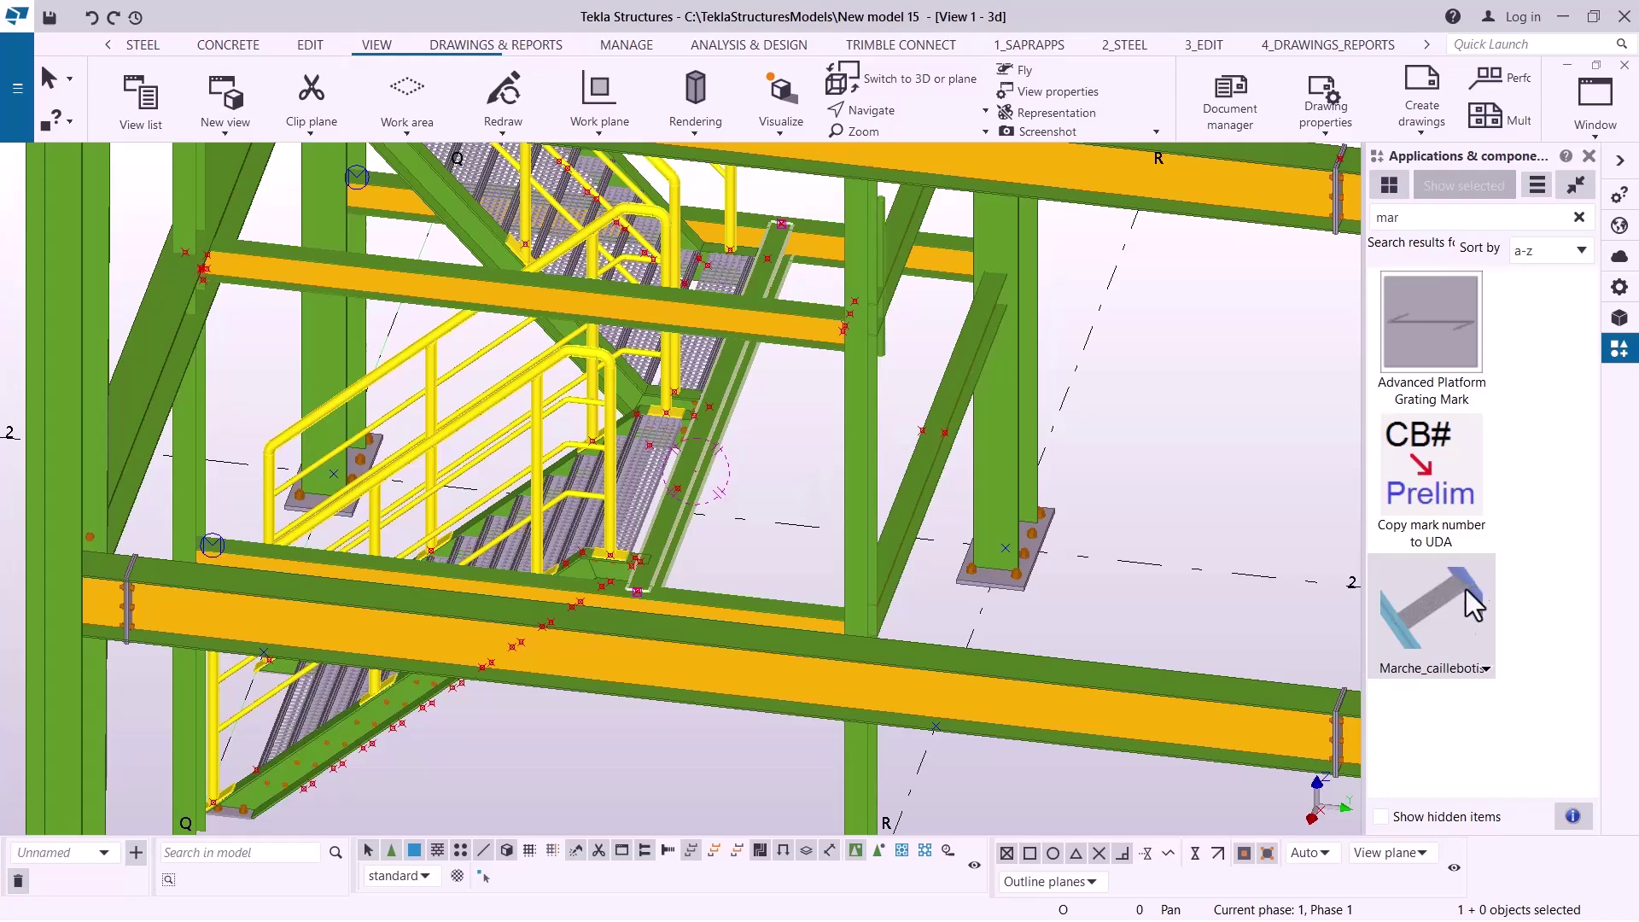
- Place a Marche_caillebotis grating from the beam corner to a second point 3000 along the beam
{"action": "left_click", "coordinate": [1439, 613]}
{"action": "scroll", "coordinate": [779, 537], "scroll_direction": "up", "scroll_amount": 2}
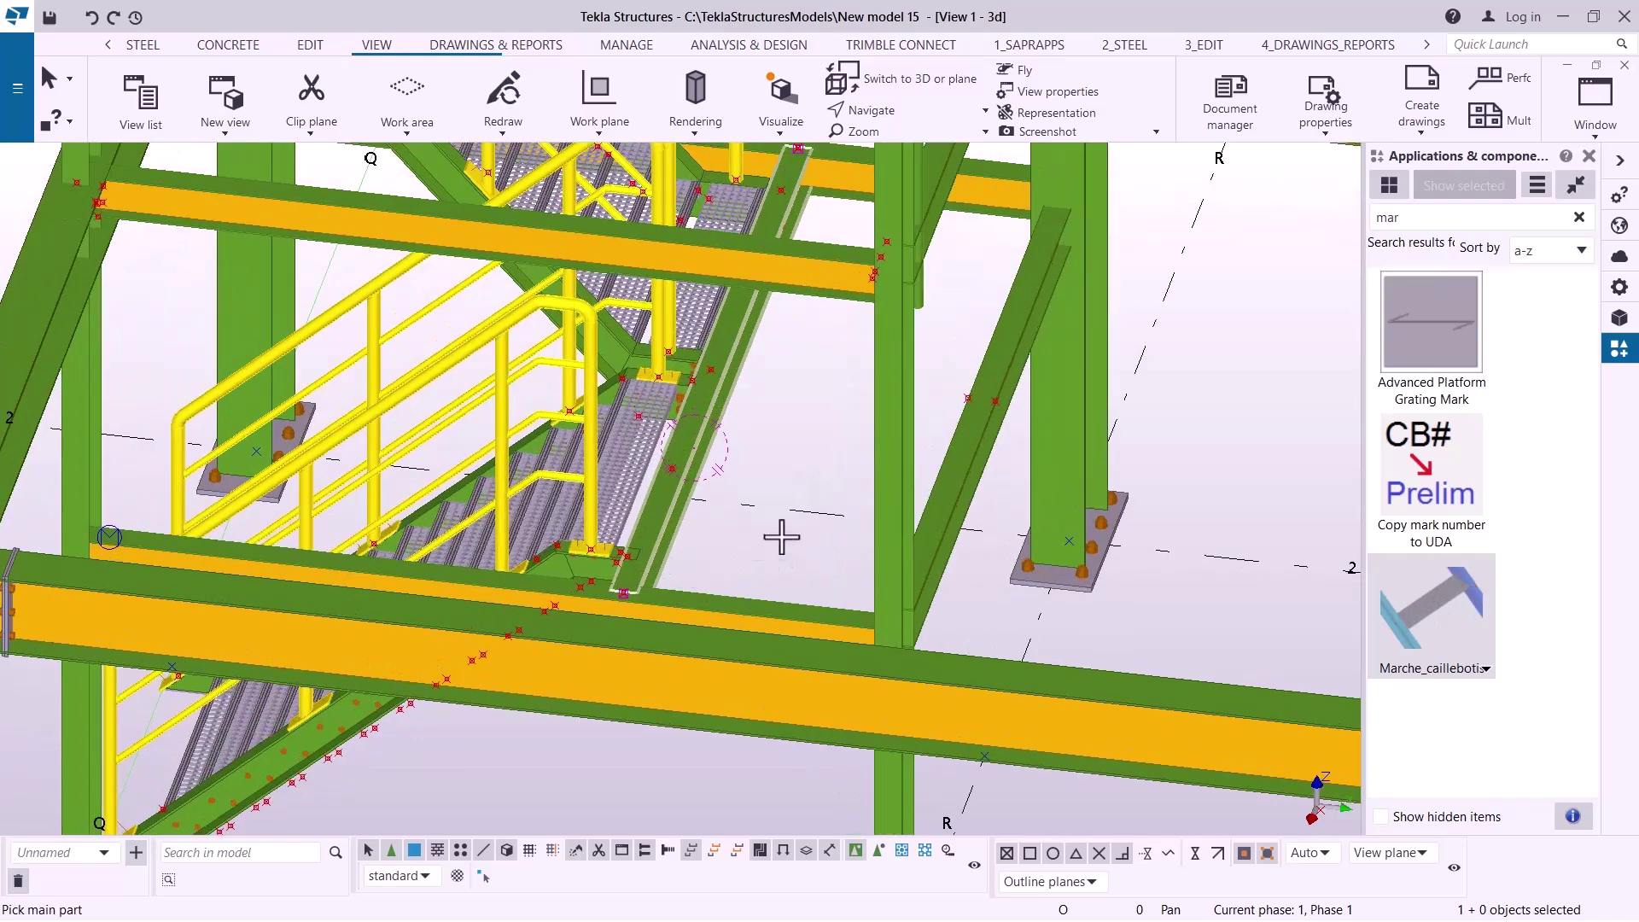
{"action": "scroll", "coordinate": [696, 587], "scroll_direction": "up", "scroll_amount": 1}
{"action": "scroll", "coordinate": [708, 607], "scroll_direction": "down", "scroll_amount": 2}
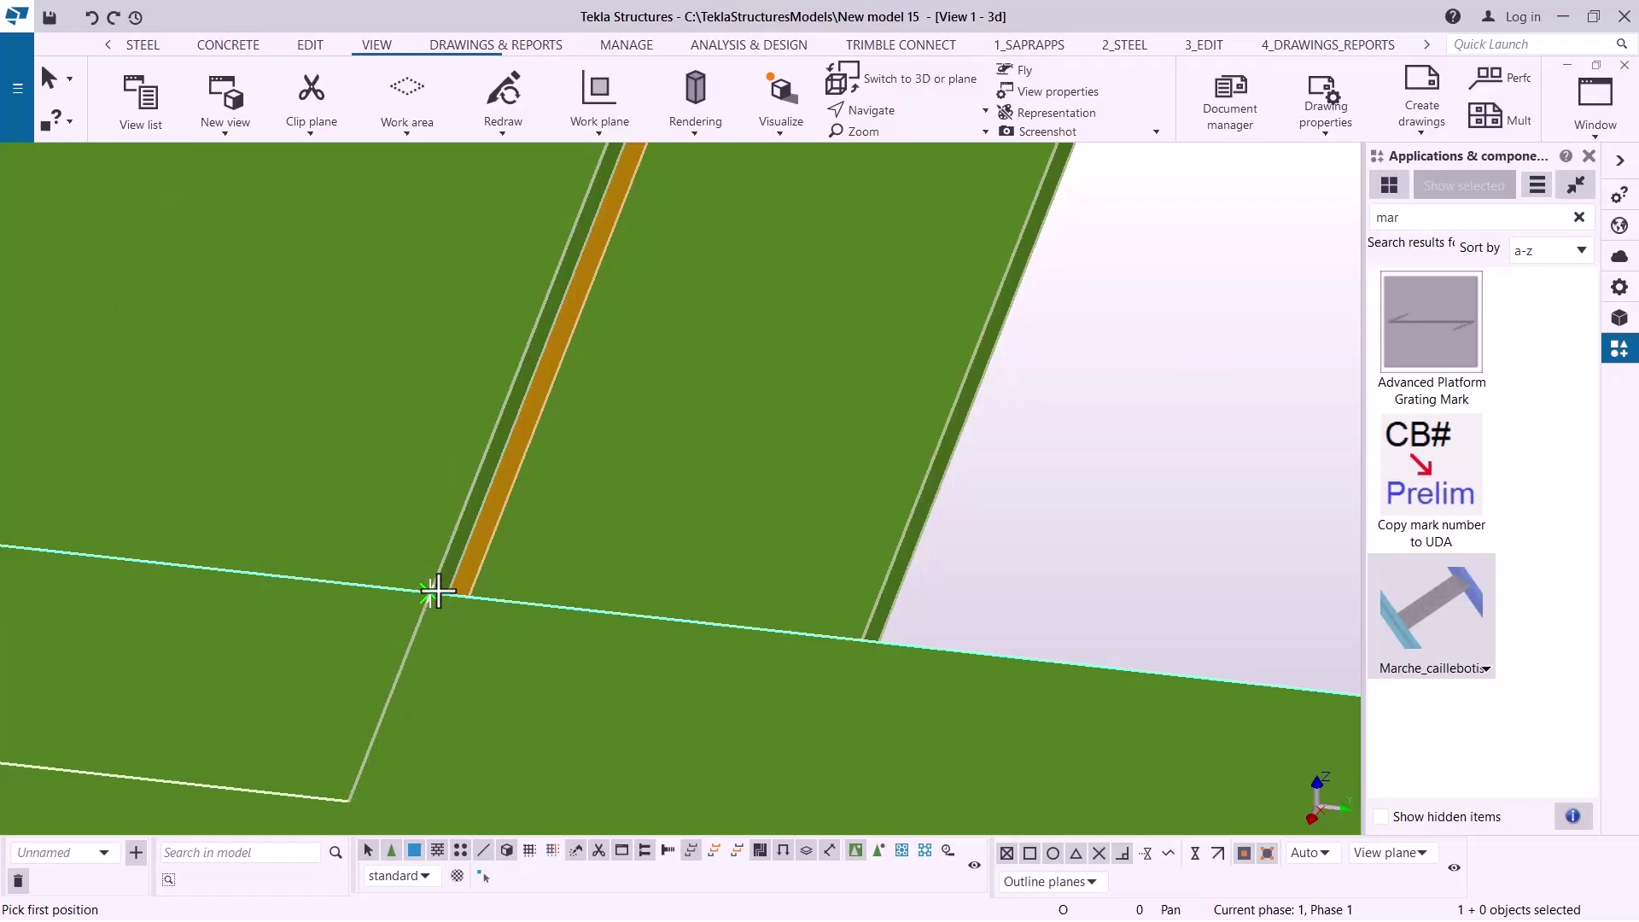
{"action": "left_click", "coordinate": [435, 590]}
{"action": "scroll", "coordinate": [597, 523], "scroll_direction": "down", "scroll_amount": 8}
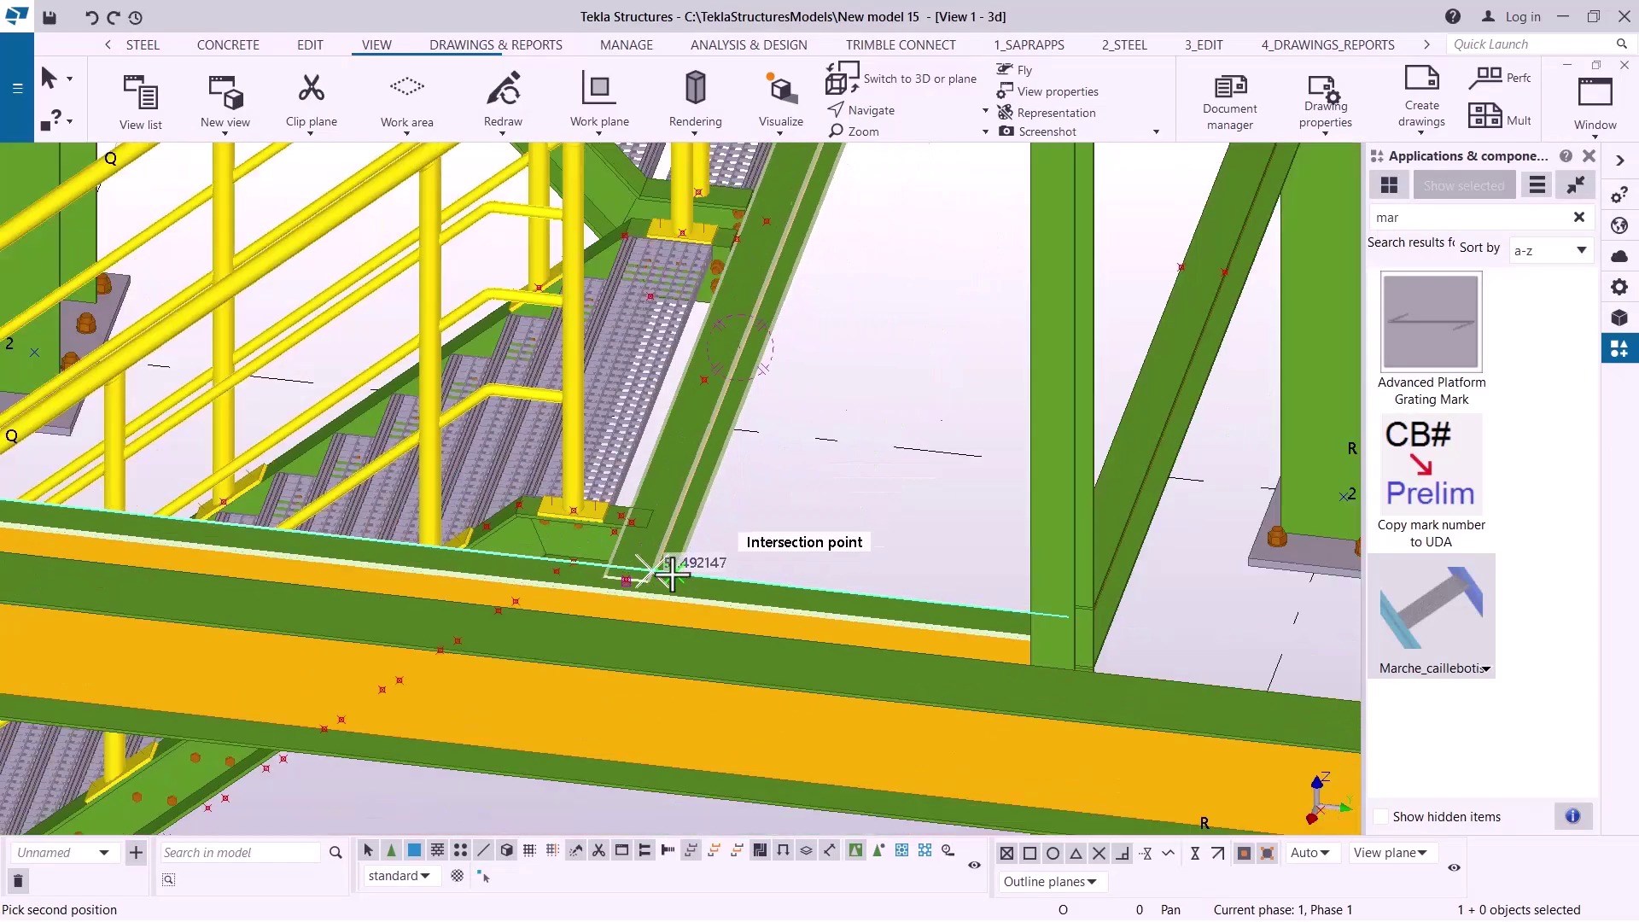
{"action": "scroll", "coordinate": [677, 566], "scroll_direction": "down", "scroll_amount": 4}
{"action": "scroll", "coordinate": [757, 325], "scroll_direction": "up", "scroll_amount": 8}
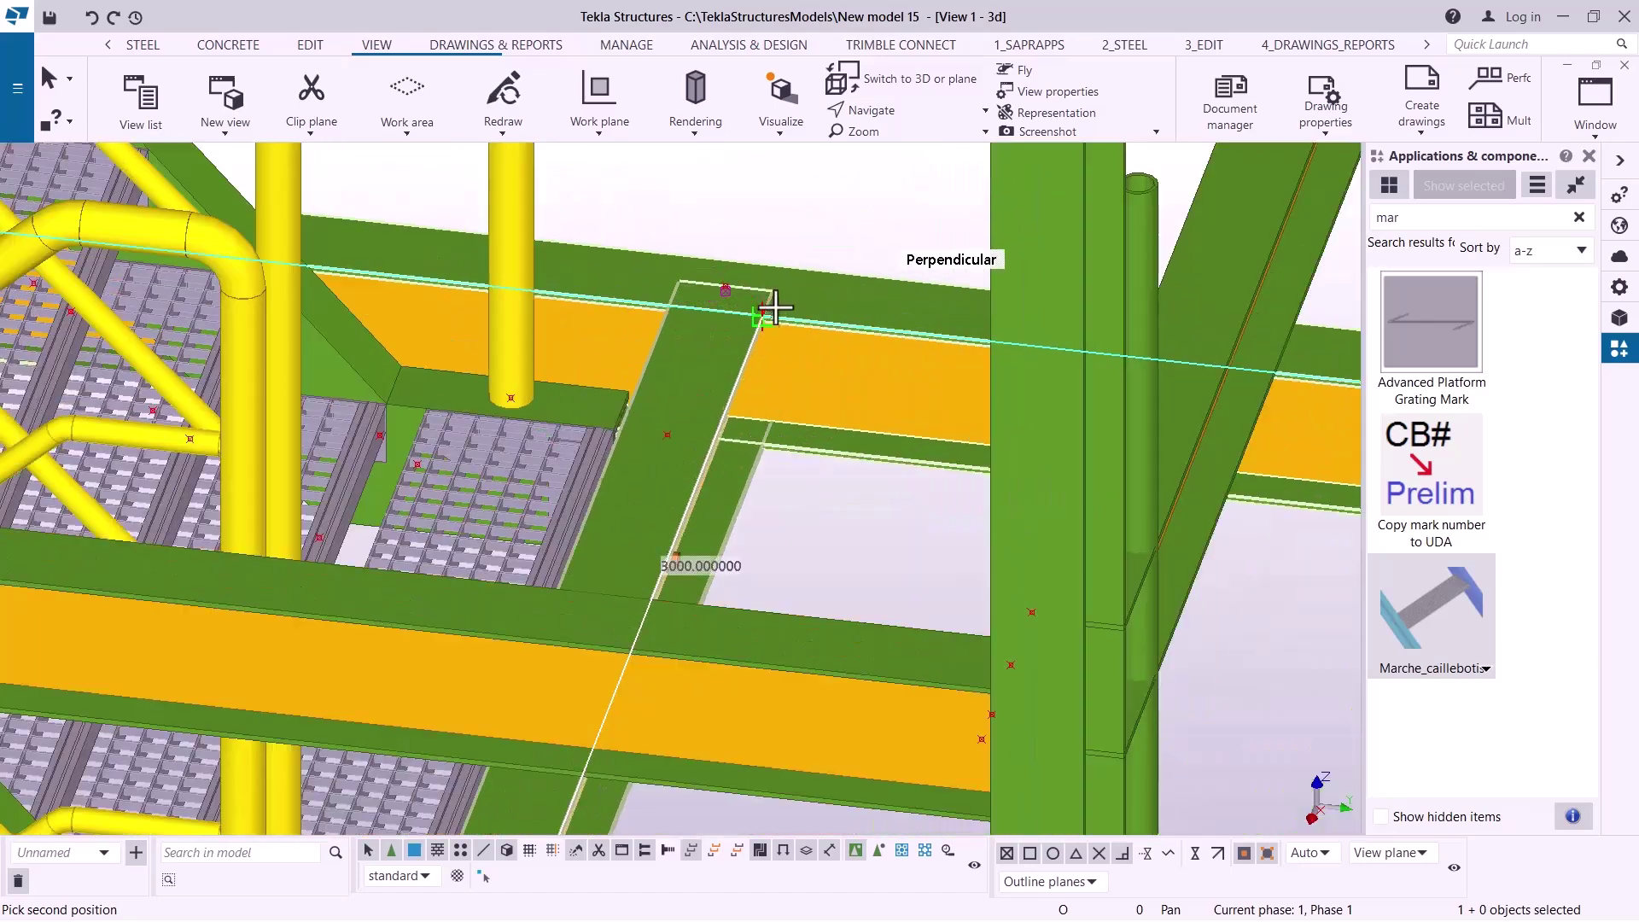
{"action": "scroll", "coordinate": [774, 307], "scroll_direction": "up", "scroll_amount": 5}
{"action": "scroll", "coordinate": [757, 326], "scroll_direction": "up", "scroll_amount": 5}
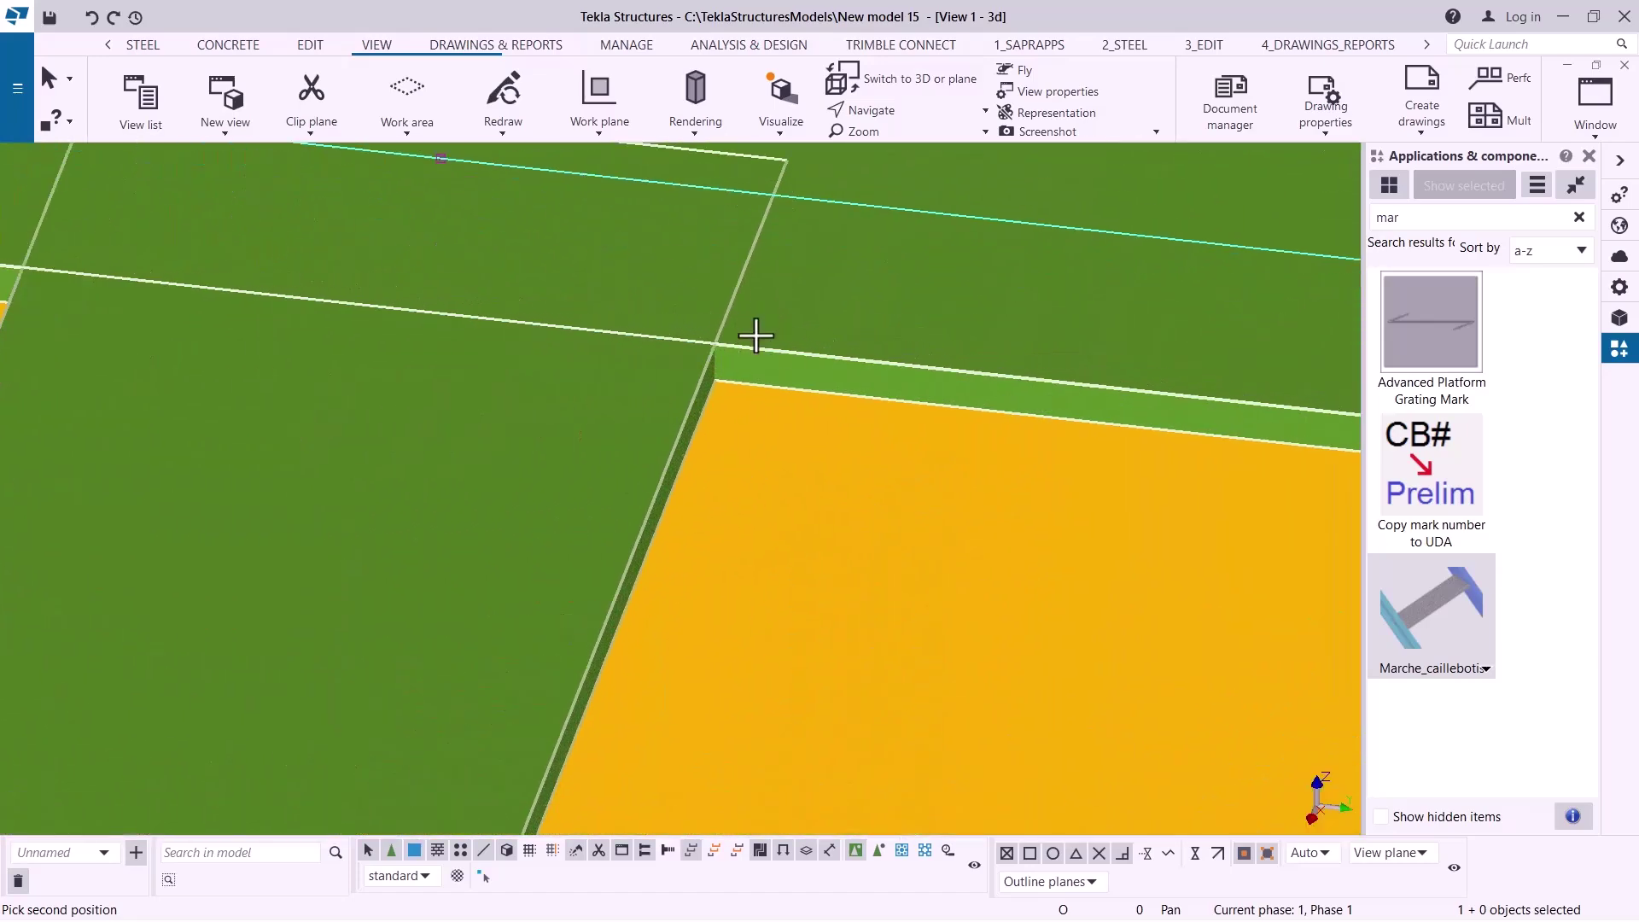
{"action": "left_click", "coordinate": [710, 341]}
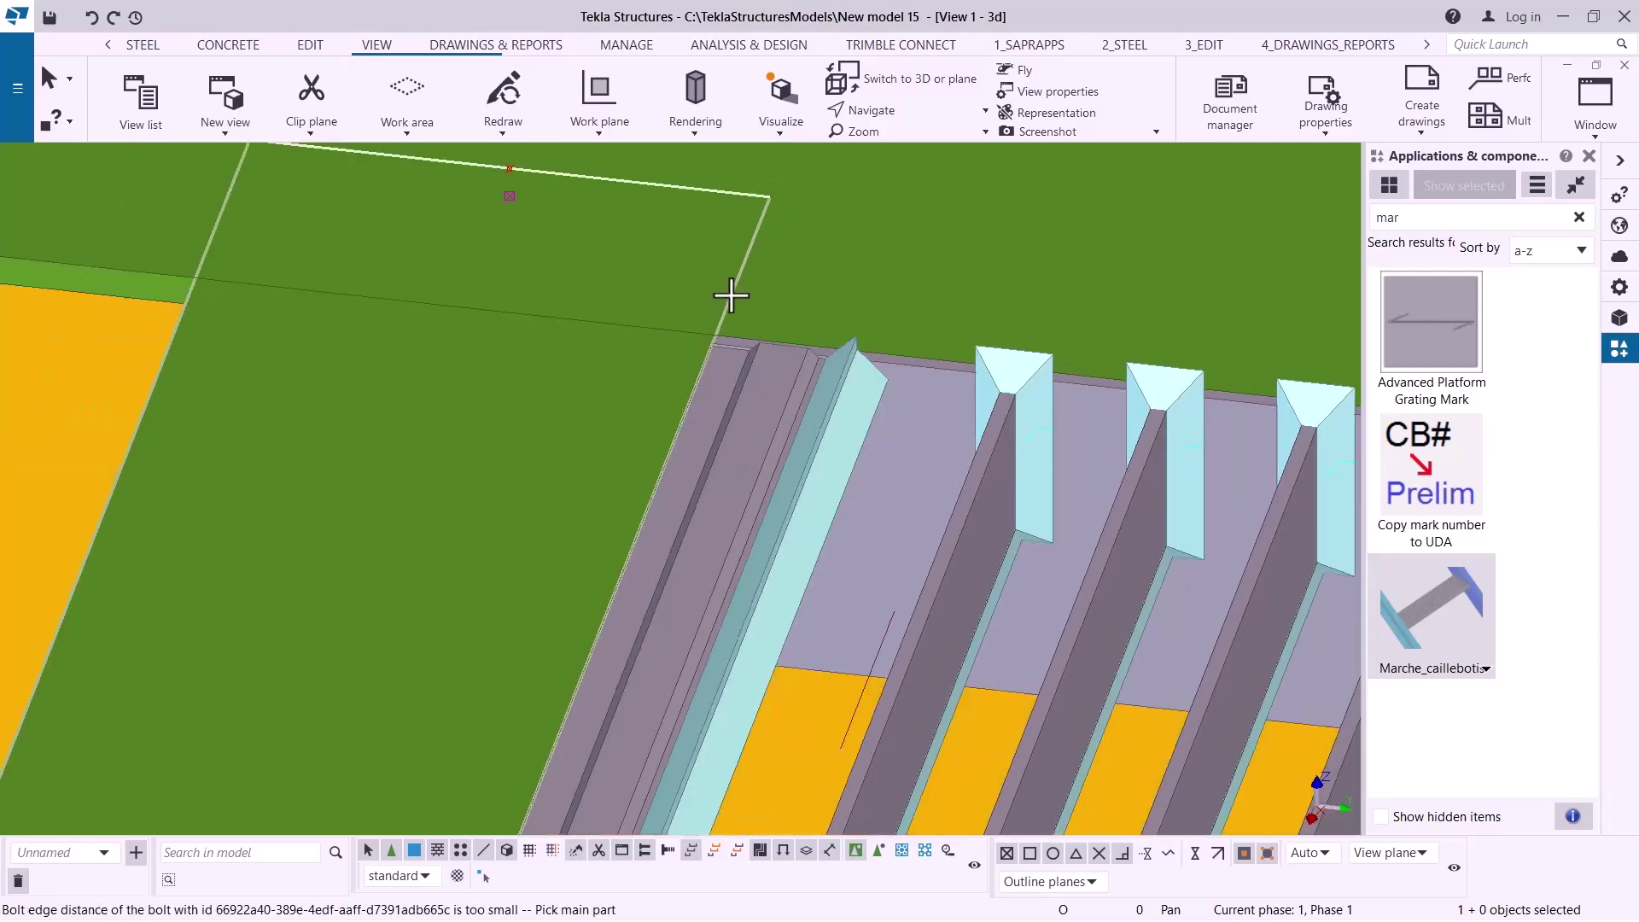
- Zoom around the new landing grating, then interrupt the pending pick-main-part command
{"action": "scroll", "coordinate": [731, 297], "scroll_direction": "down", "scroll_amount": 10}
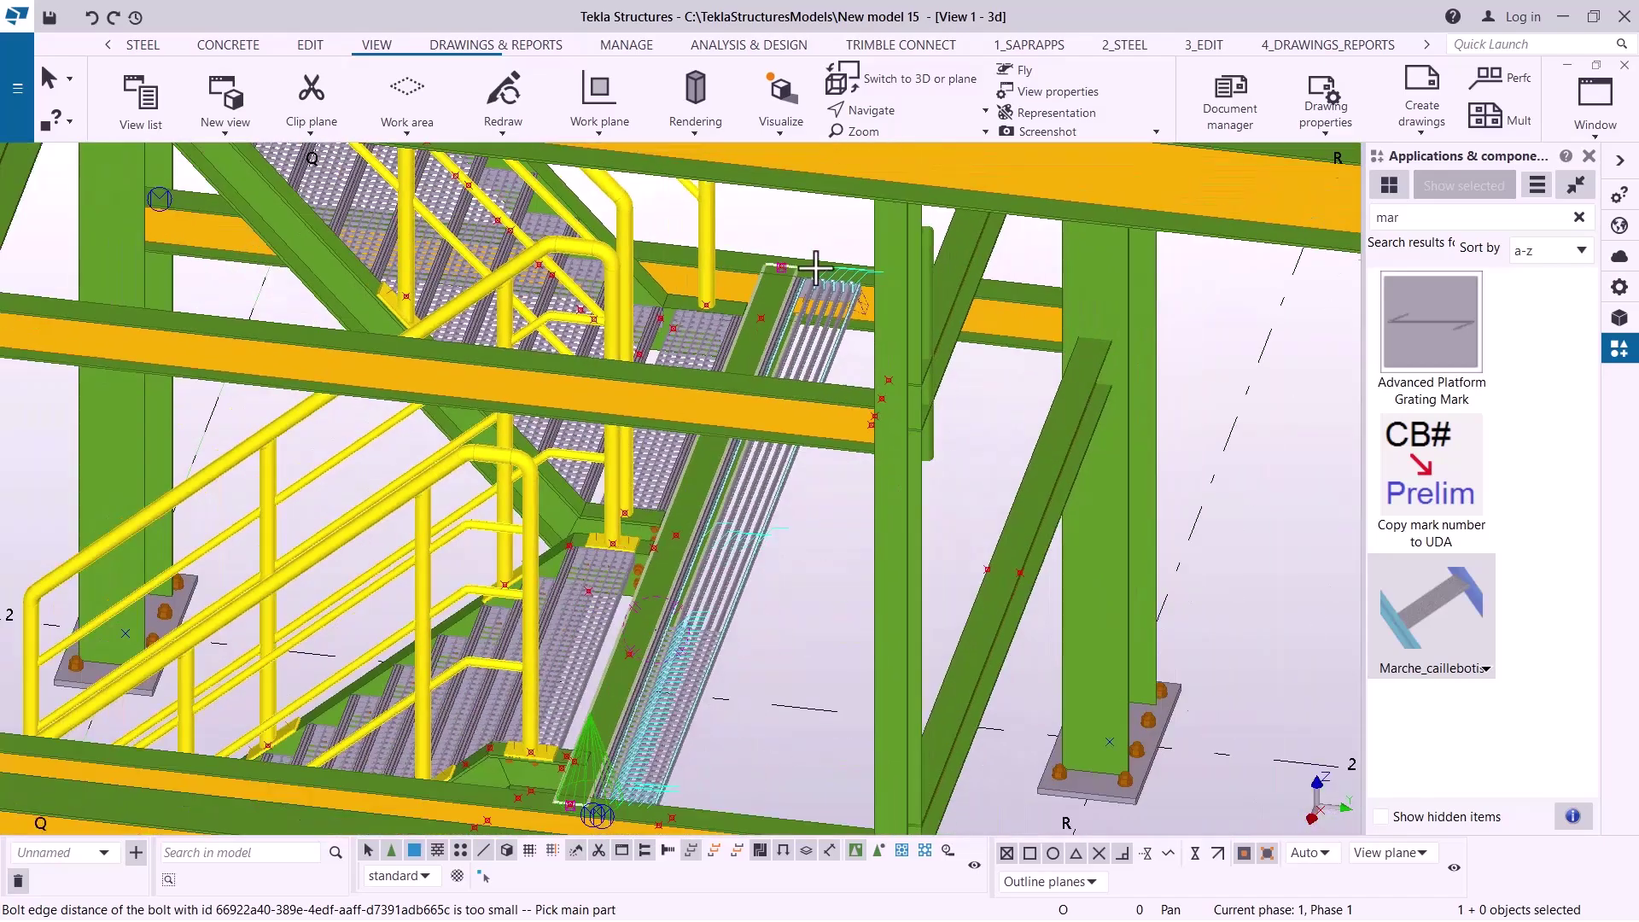
{"action": "scroll", "coordinate": [815, 269], "scroll_direction": "up", "scroll_amount": 10}
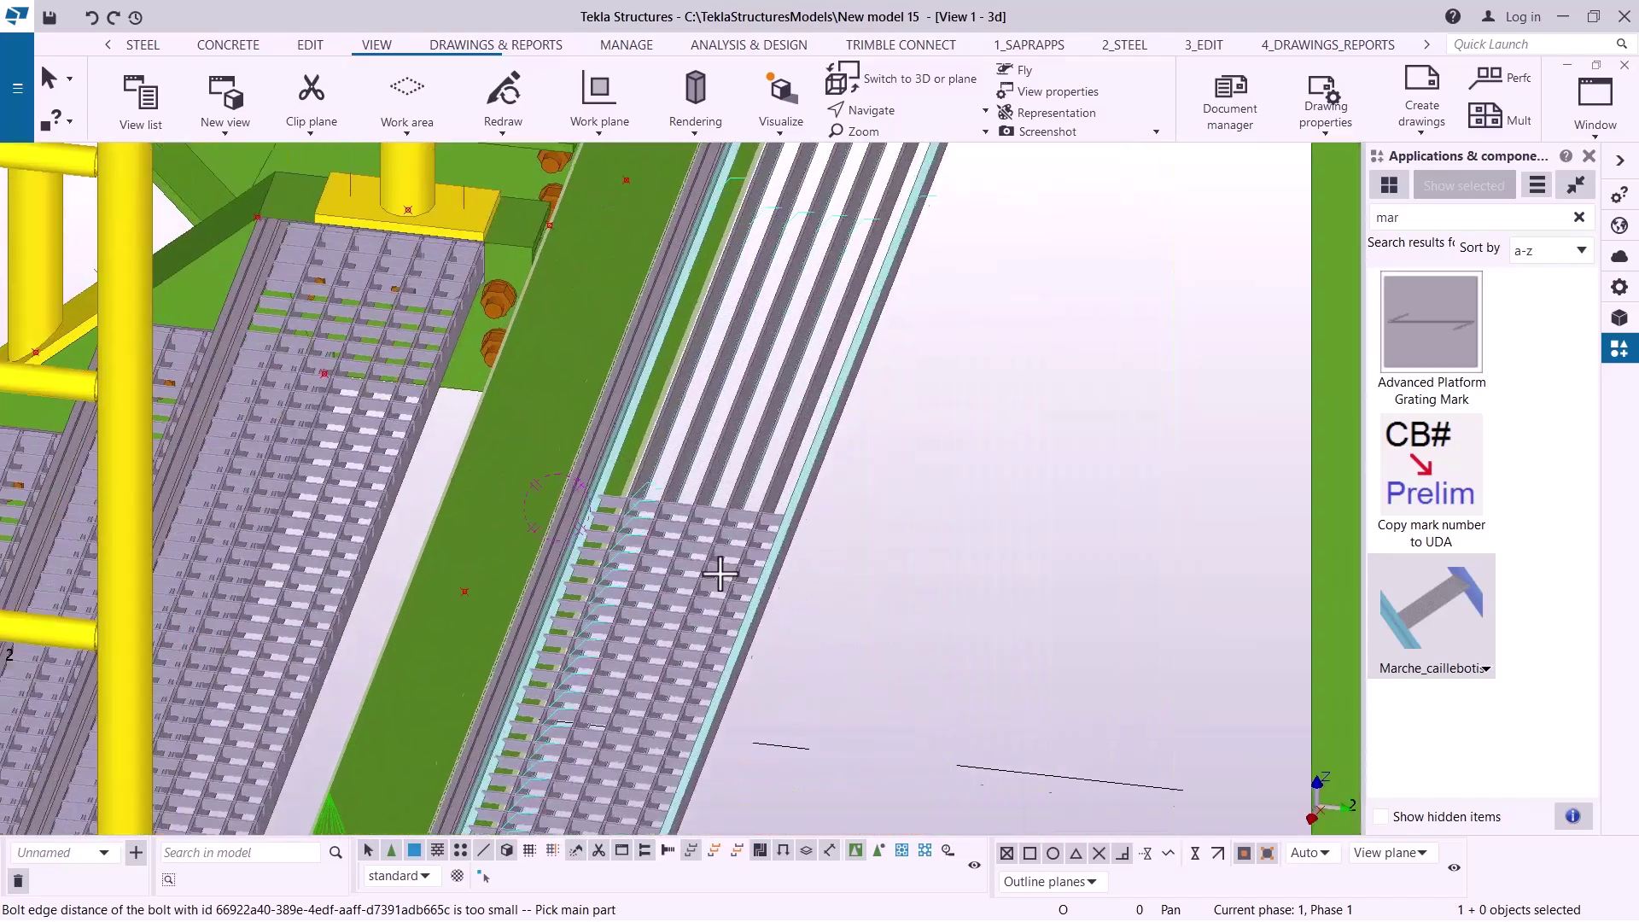
{"action": "scroll", "coordinate": [720, 574], "scroll_direction": "down", "scroll_amount": 2}
{"action": "scroll", "coordinate": [674, 568], "scroll_direction": "down", "scroll_amount": 4}
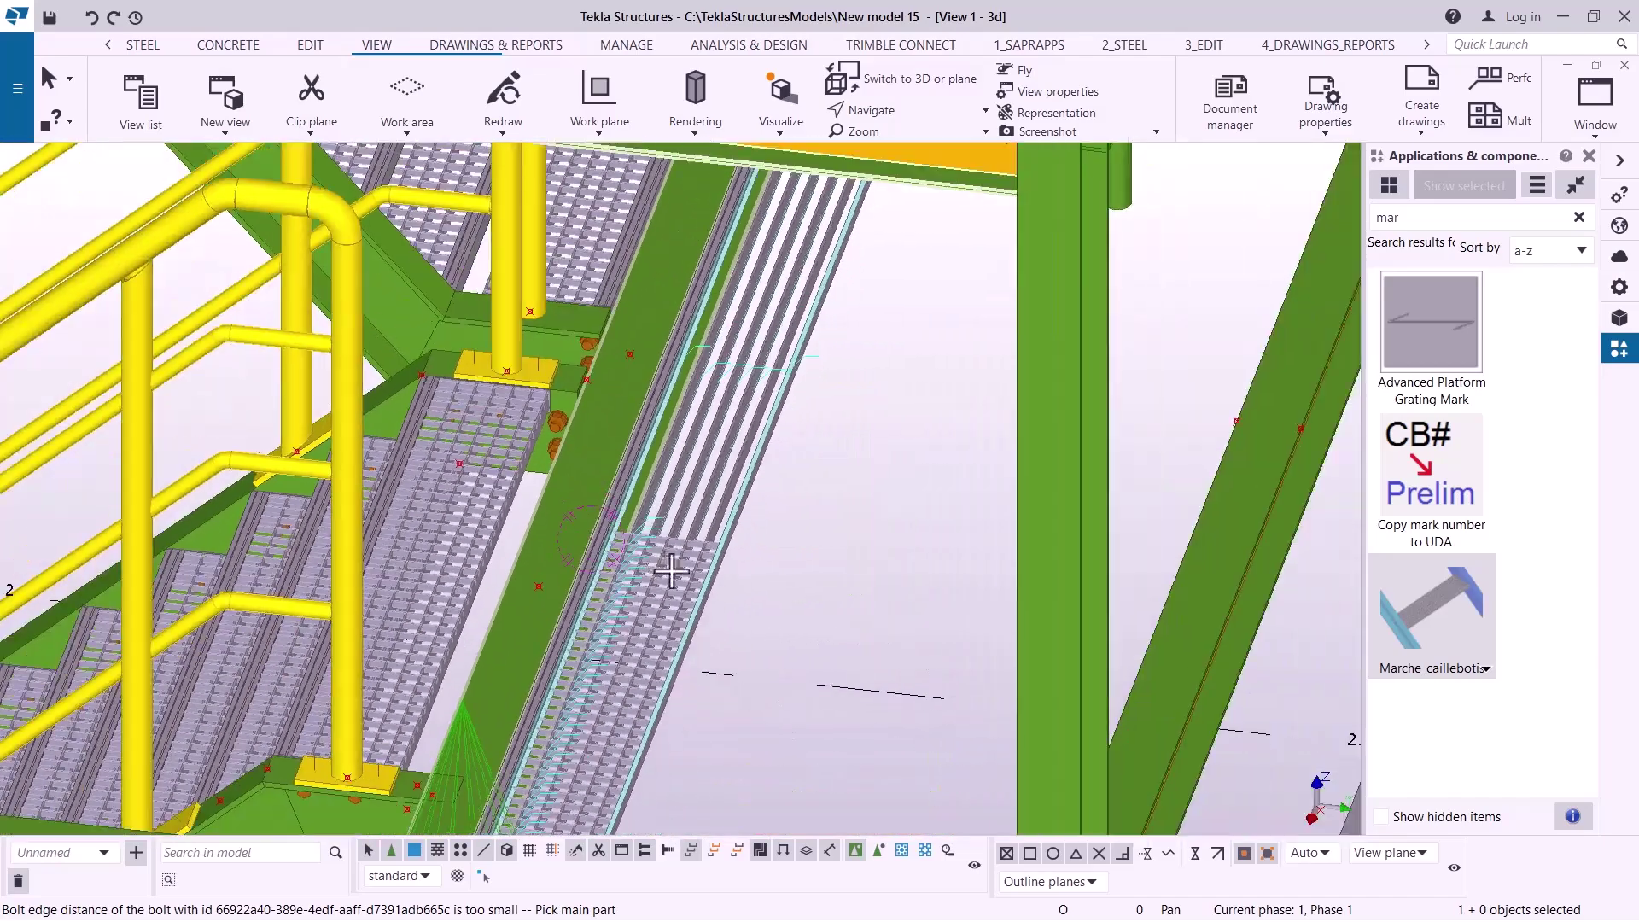
{"action": "scroll", "coordinate": [670, 570], "scroll_direction": "down", "scroll_amount": 5}
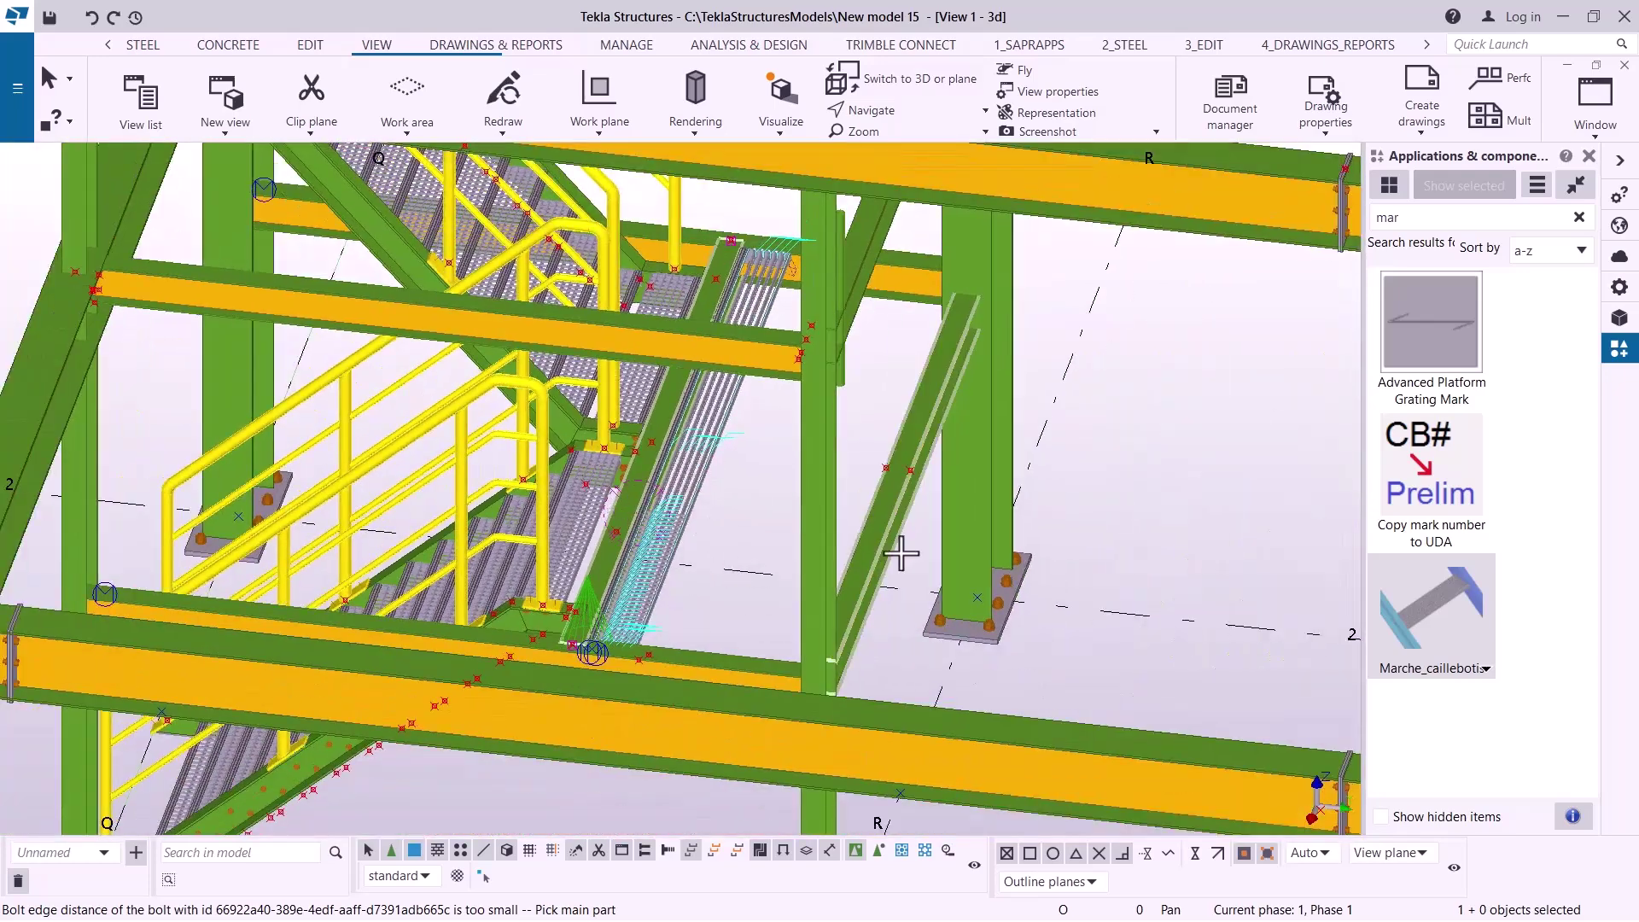
{"action": "scroll", "coordinate": [668, 556], "scroll_direction": "up", "scroll_amount": 2}
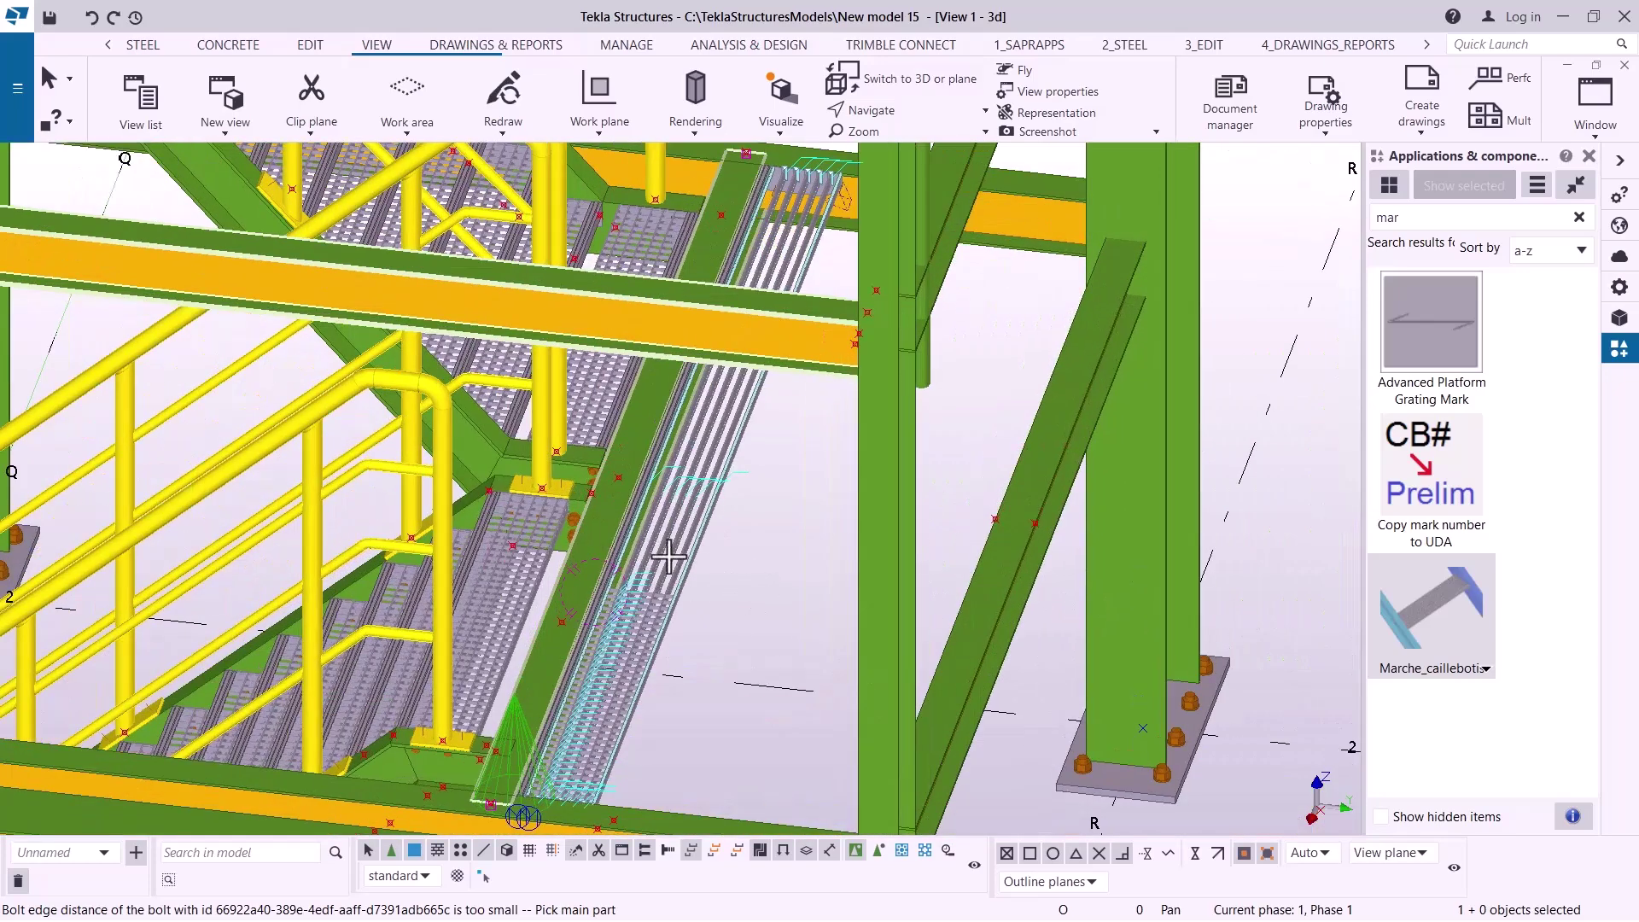
{"action": "scroll", "coordinate": [649, 585], "scroll_direction": "up", "scroll_amount": 6}
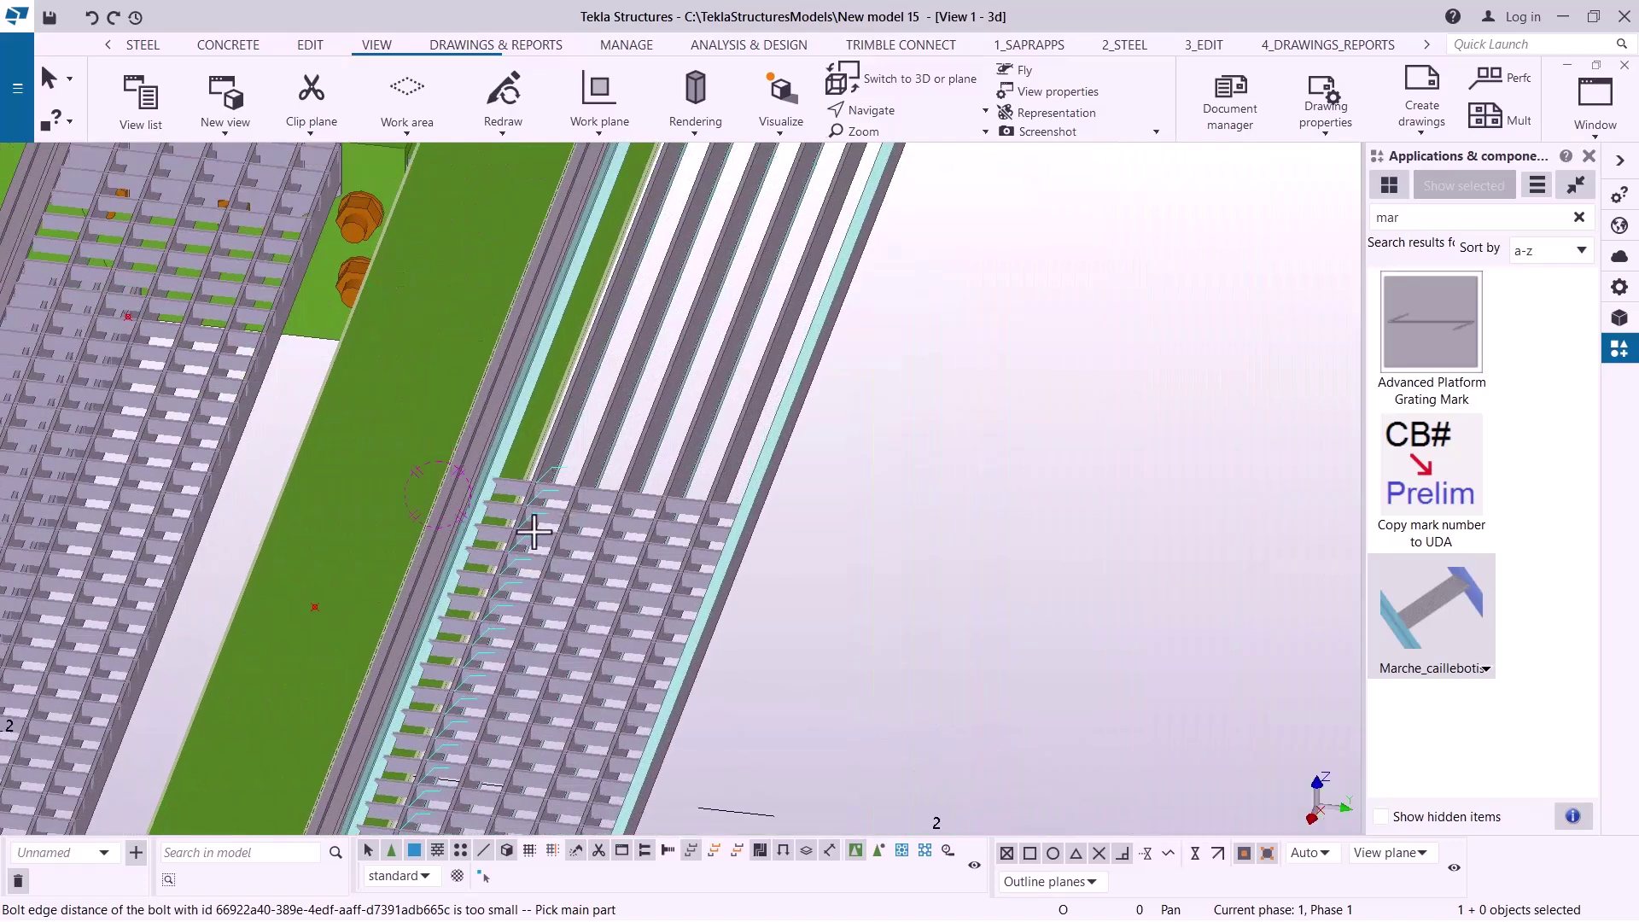
{"action": "scroll", "coordinate": [531, 539], "scroll_direction": "down", "scroll_amount": 5}
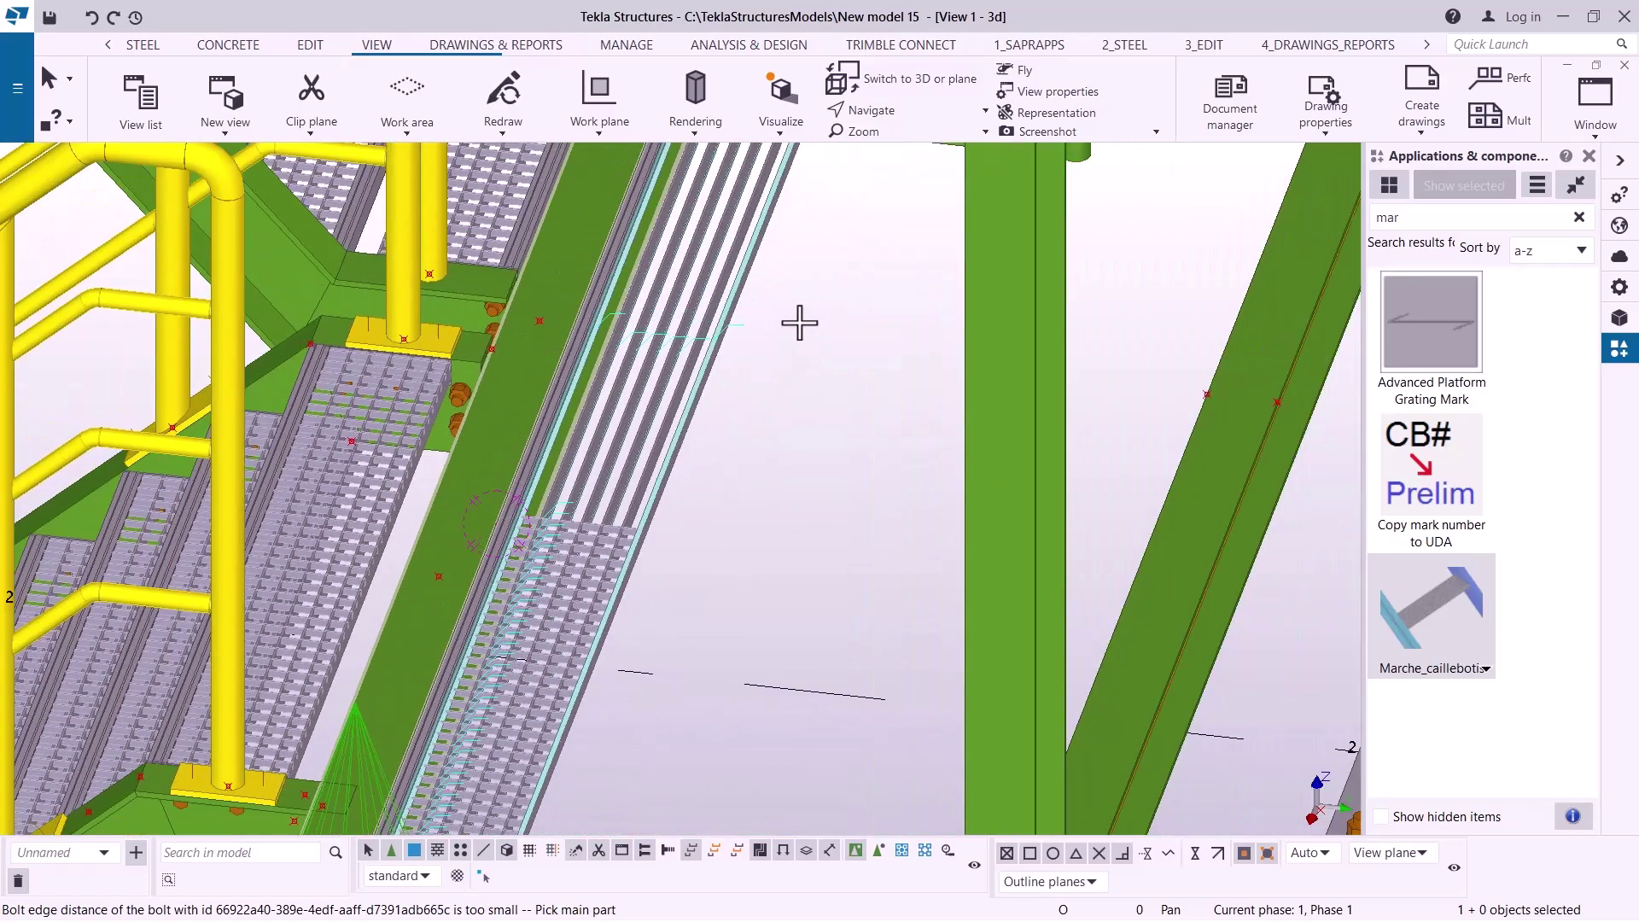
{"action": "right_click", "coordinate": [793, 322]}
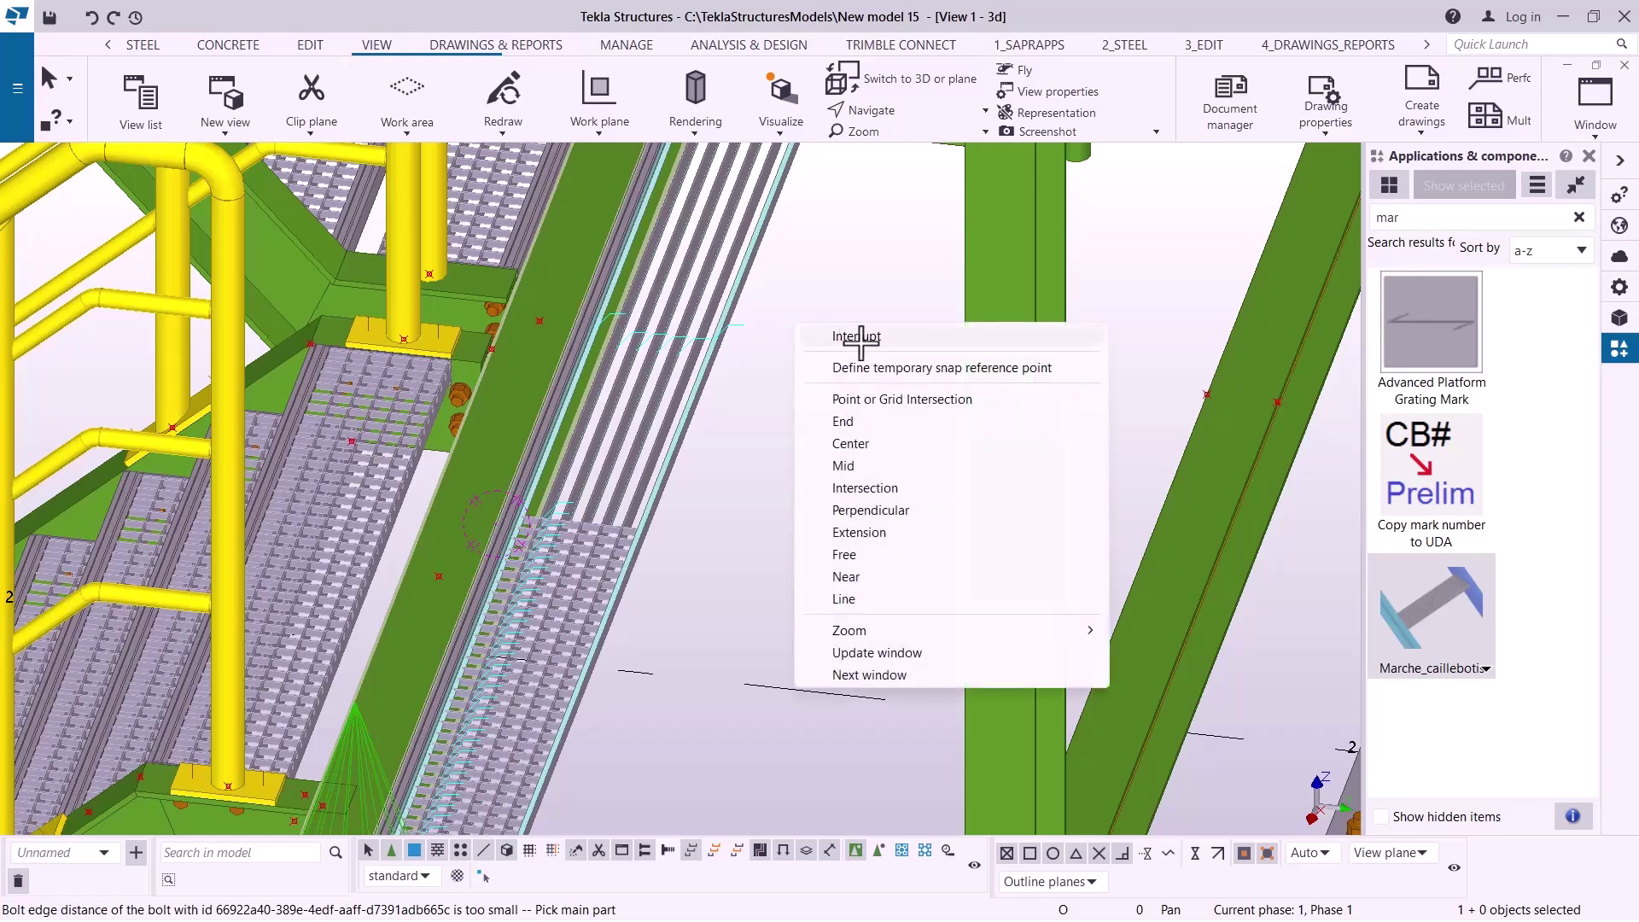
{"action": "left_click", "coordinate": [865, 336]}
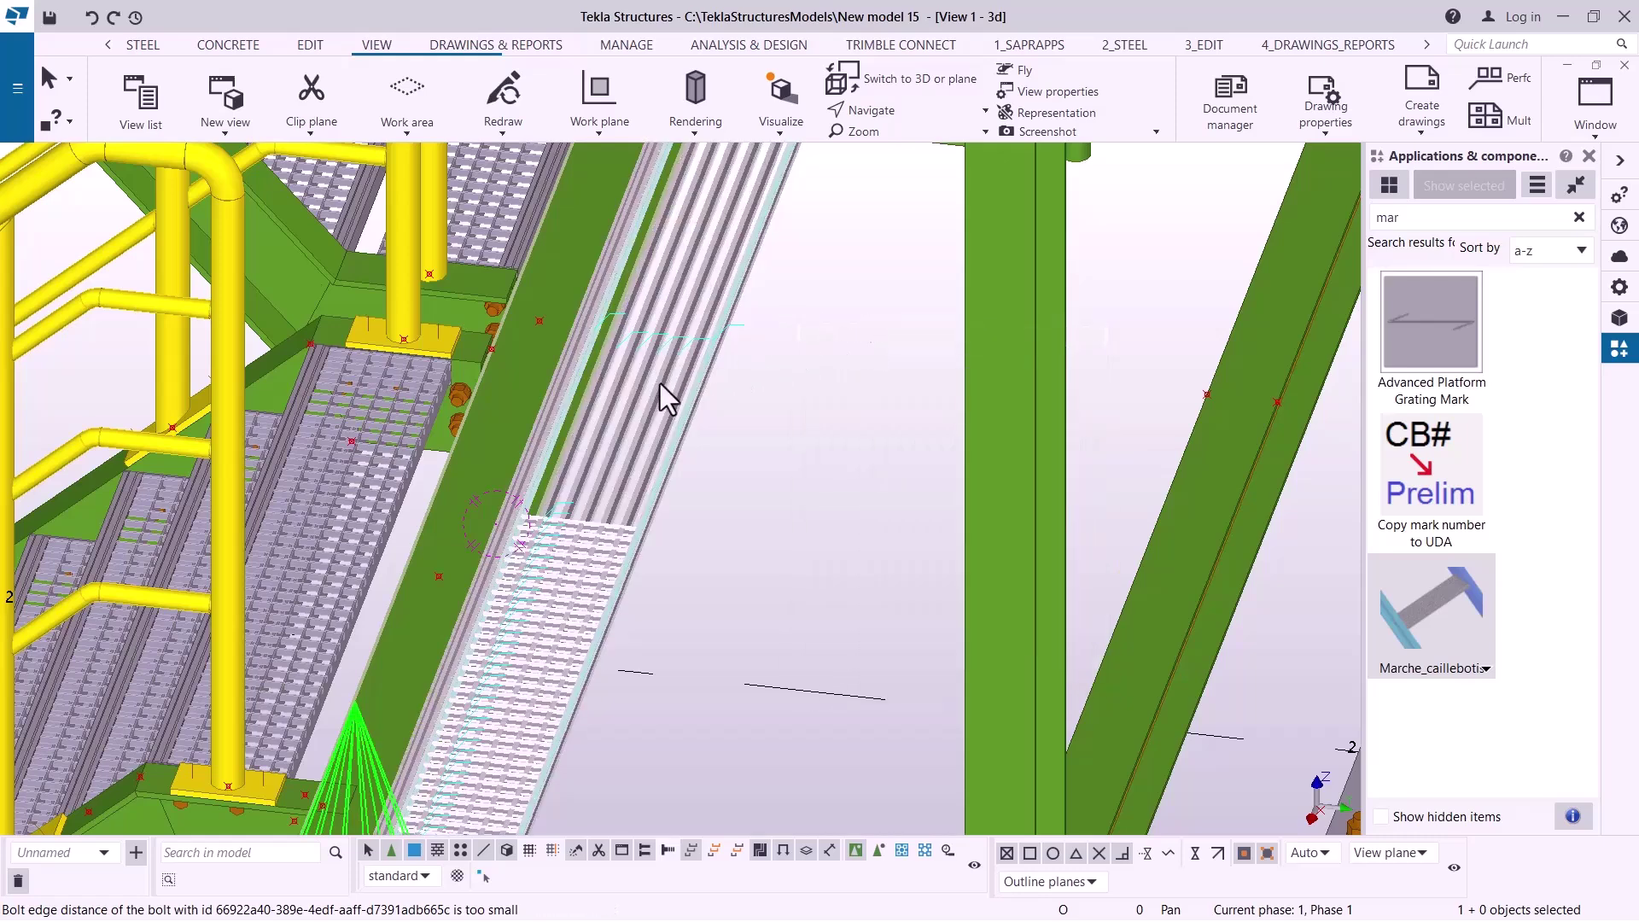
- Change the Marche_caillebotis landing grating width from 200 to 900 and apply it
{"action": "double_click", "coordinate": [659, 382]}
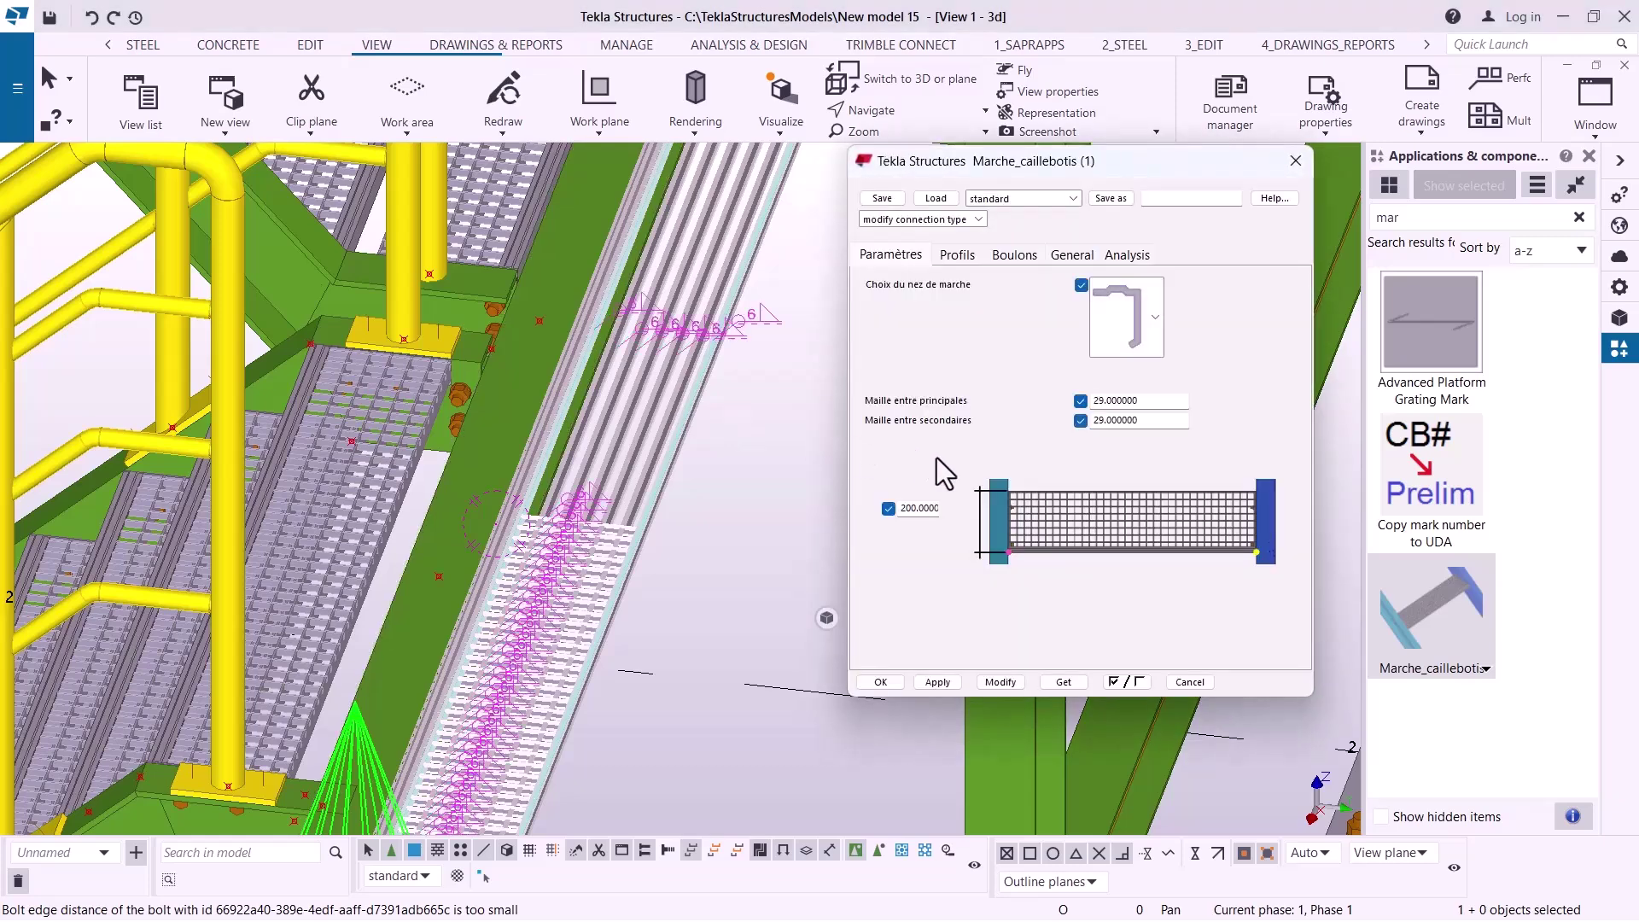
{"action": "left_click_drag", "start_coordinate": [897, 511], "coordinate": [958, 515]}
{"action": "left_click", "coordinate": [1006, 683]}
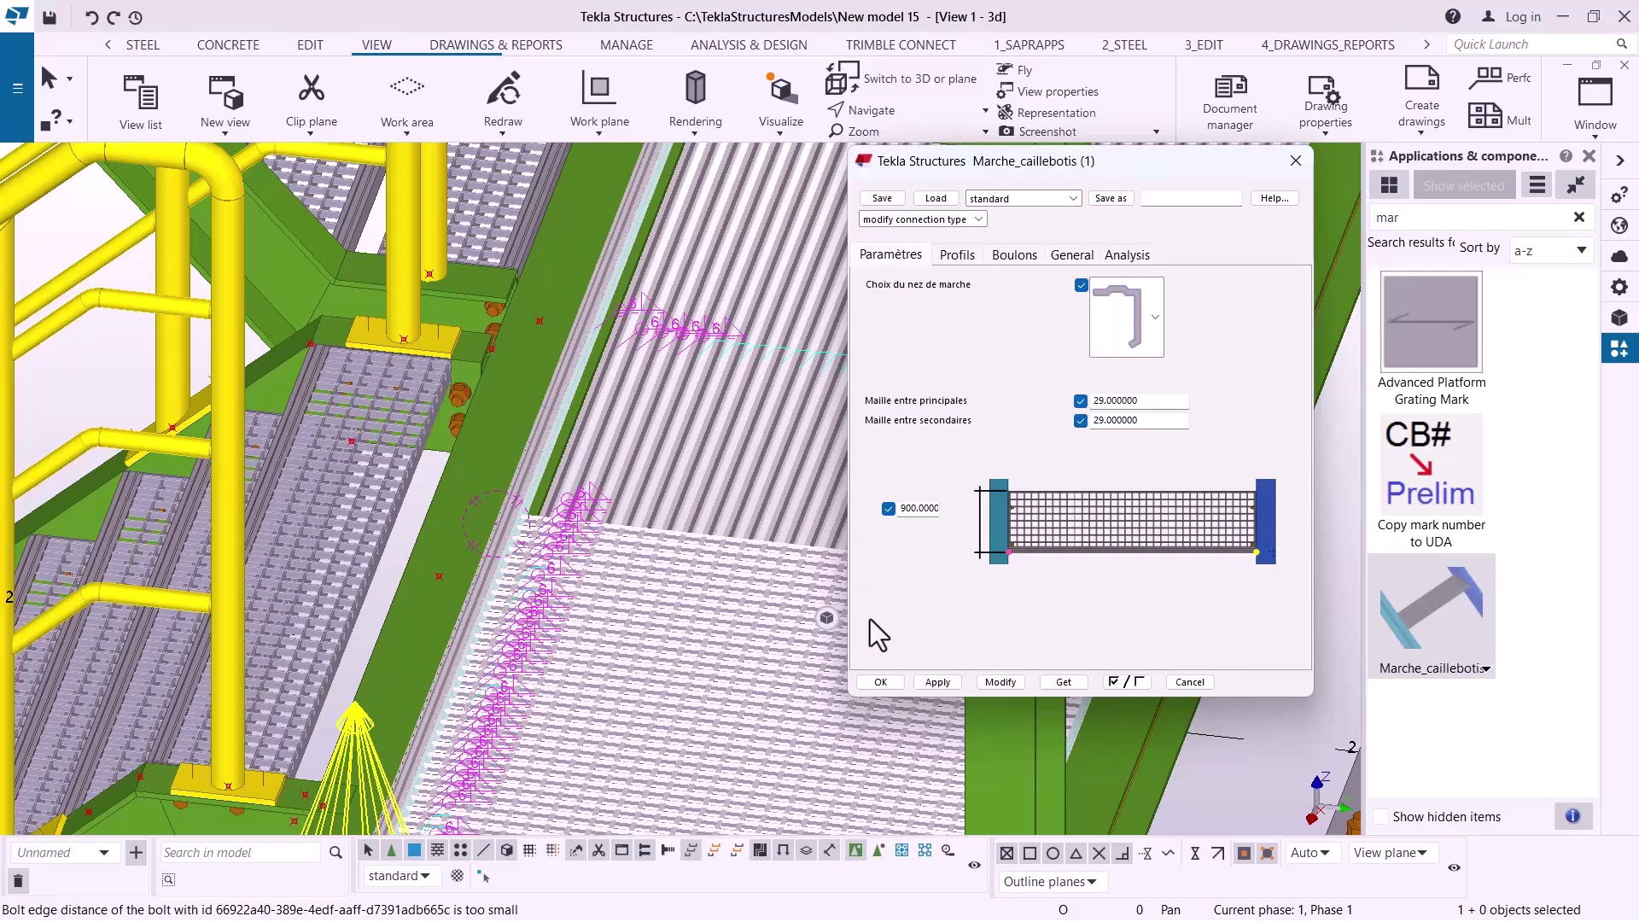
{"action": "scroll", "coordinate": [635, 530], "scroll_direction": "down", "scroll_amount": 5}
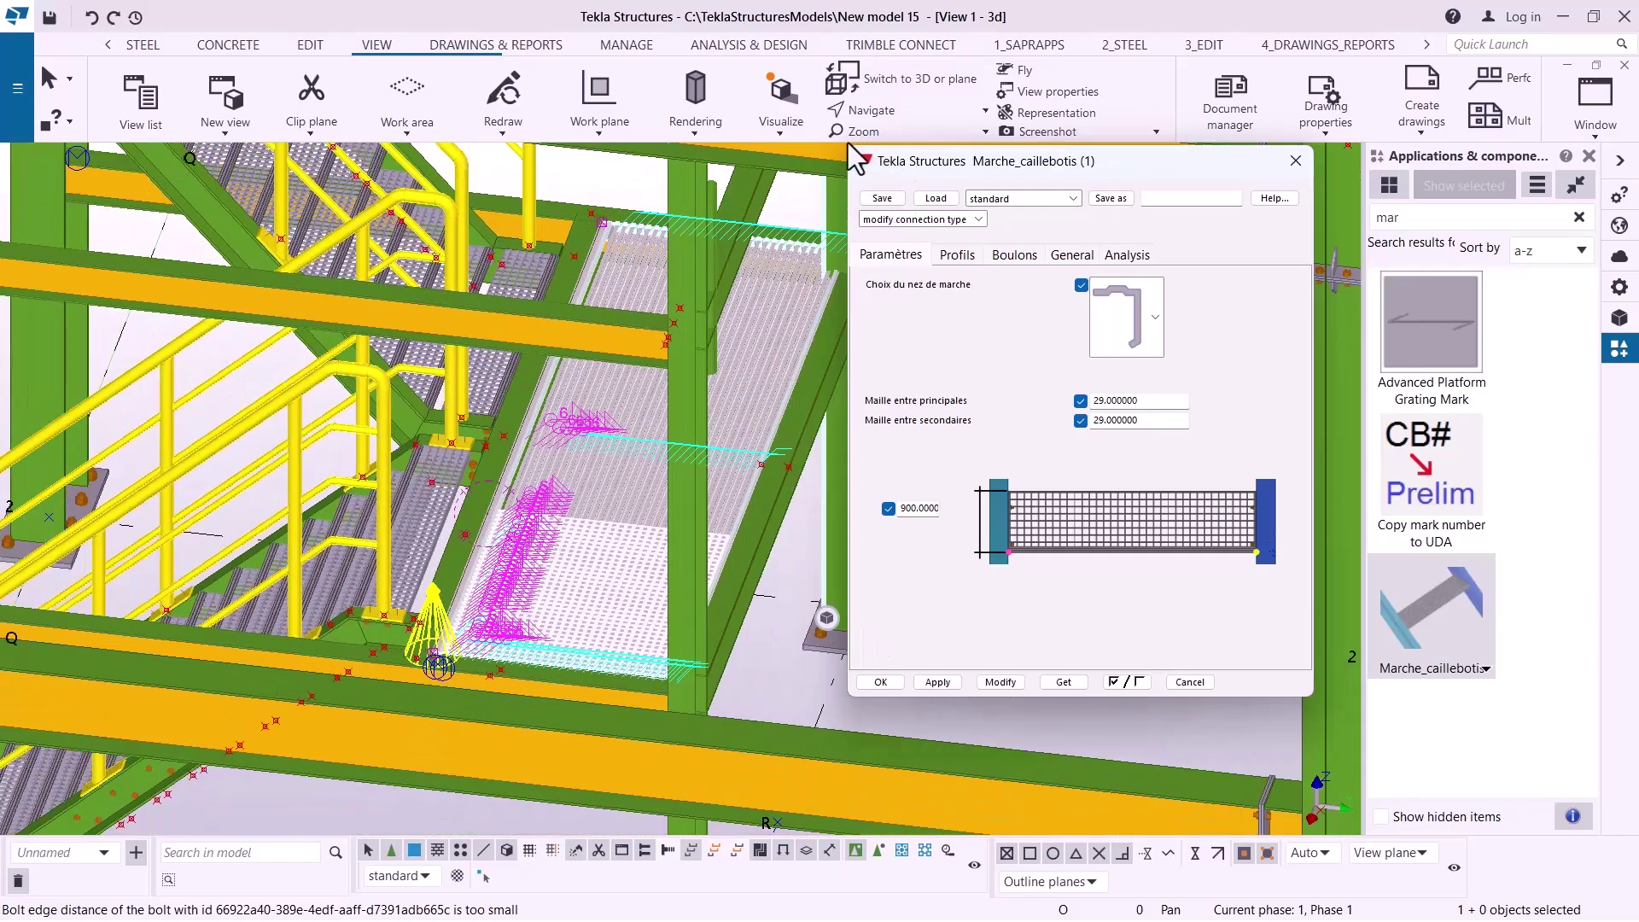
{"action": "scroll", "coordinate": [777, 373], "scroll_direction": "up", "scroll_amount": 5}
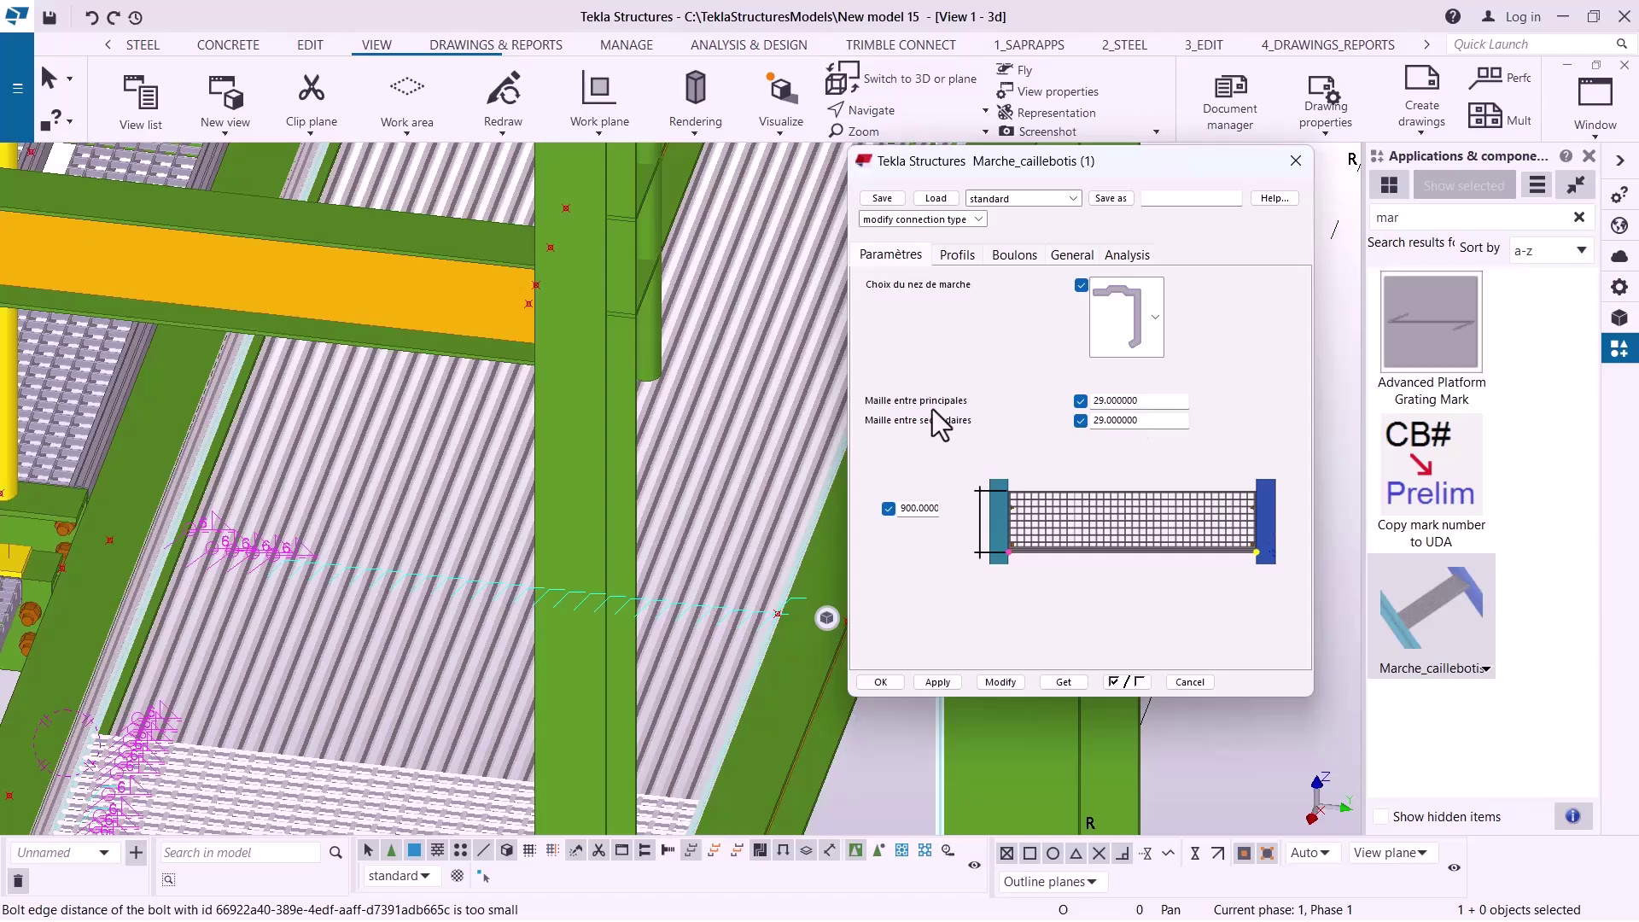
{"action": "scroll", "coordinate": [674, 423], "scroll_direction": "down", "scroll_amount": 2}
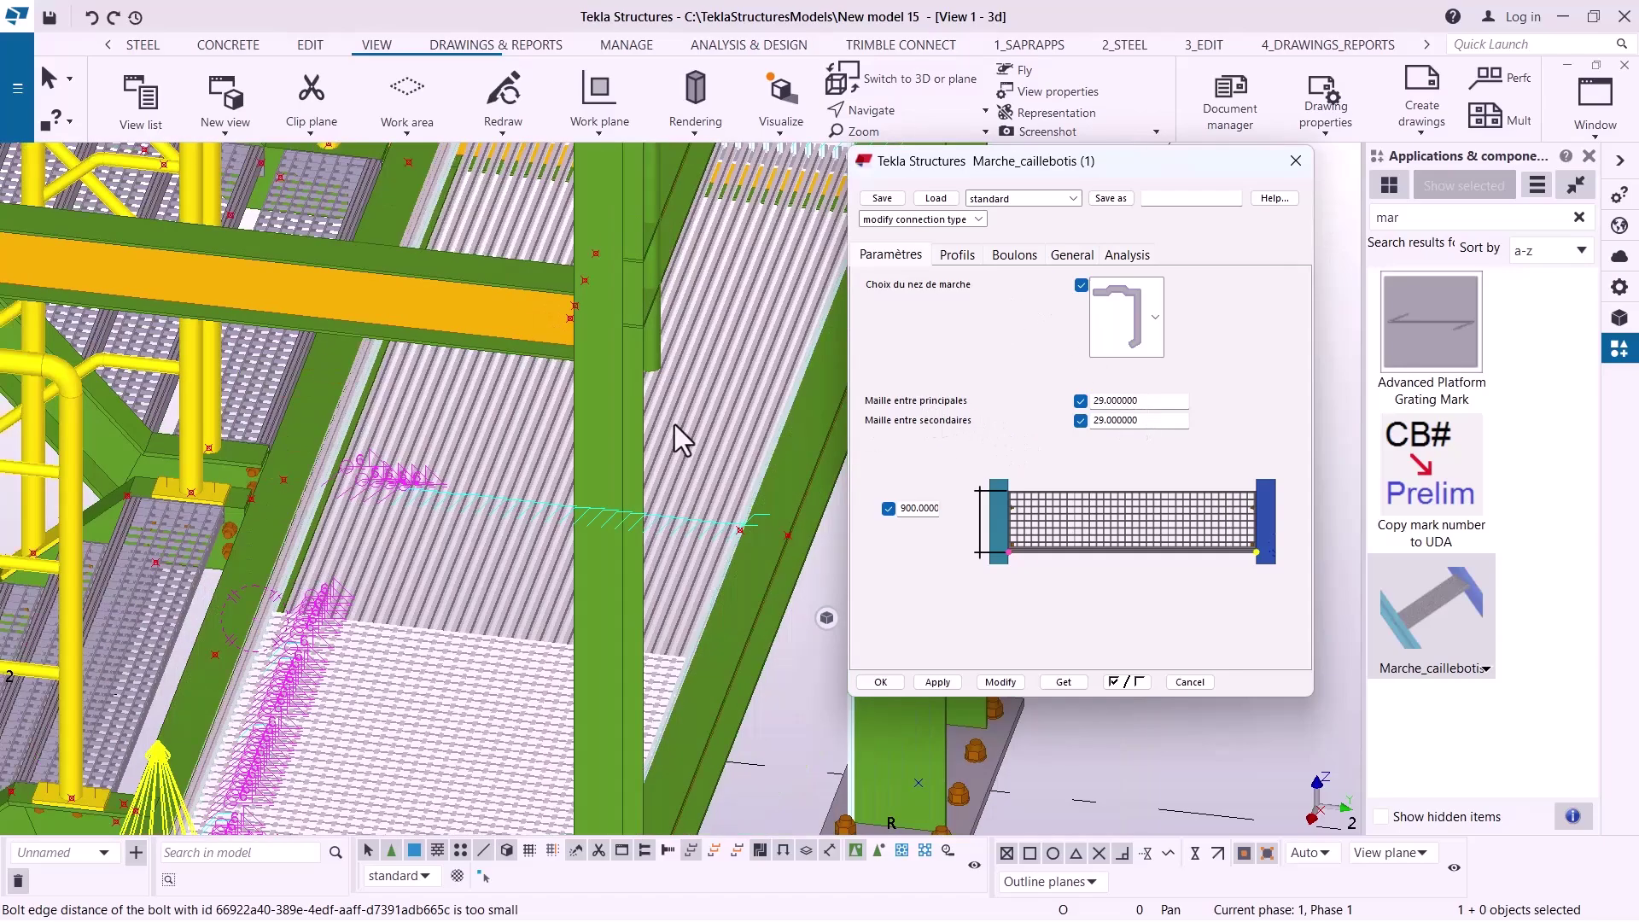
{"action": "scroll", "coordinate": [356, 703], "scroll_direction": "up", "scroll_amount": 8}
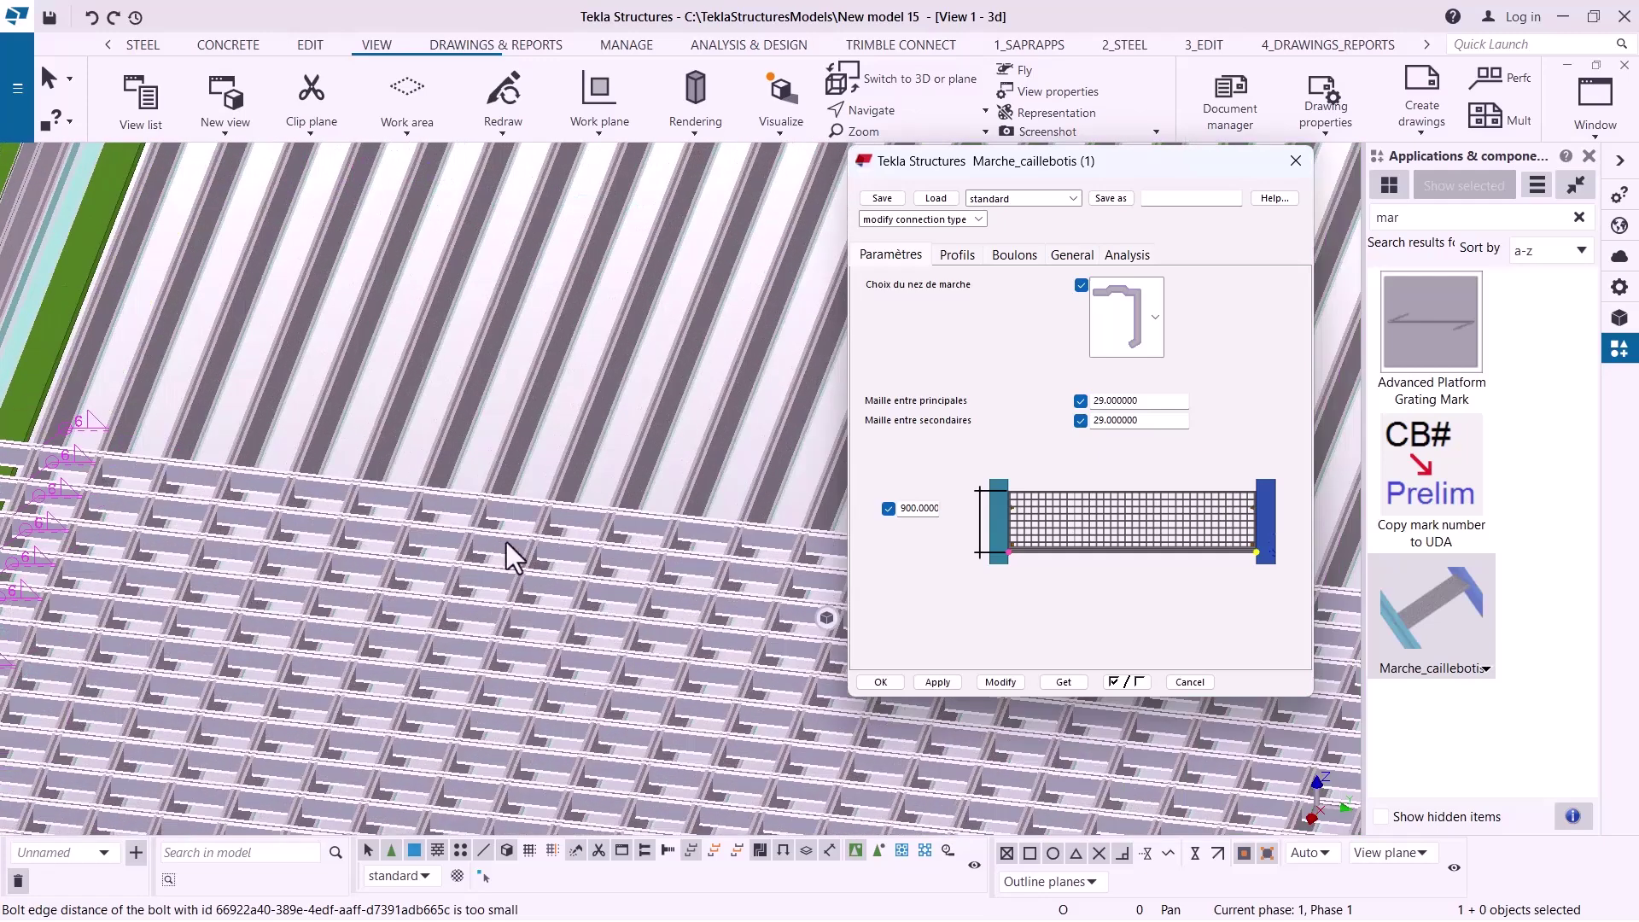
- Browse the grating's profile and bolt tabs, then apply a trial main-bar mesh spacing of 100
{"action": "left_click", "coordinate": [956, 258]}
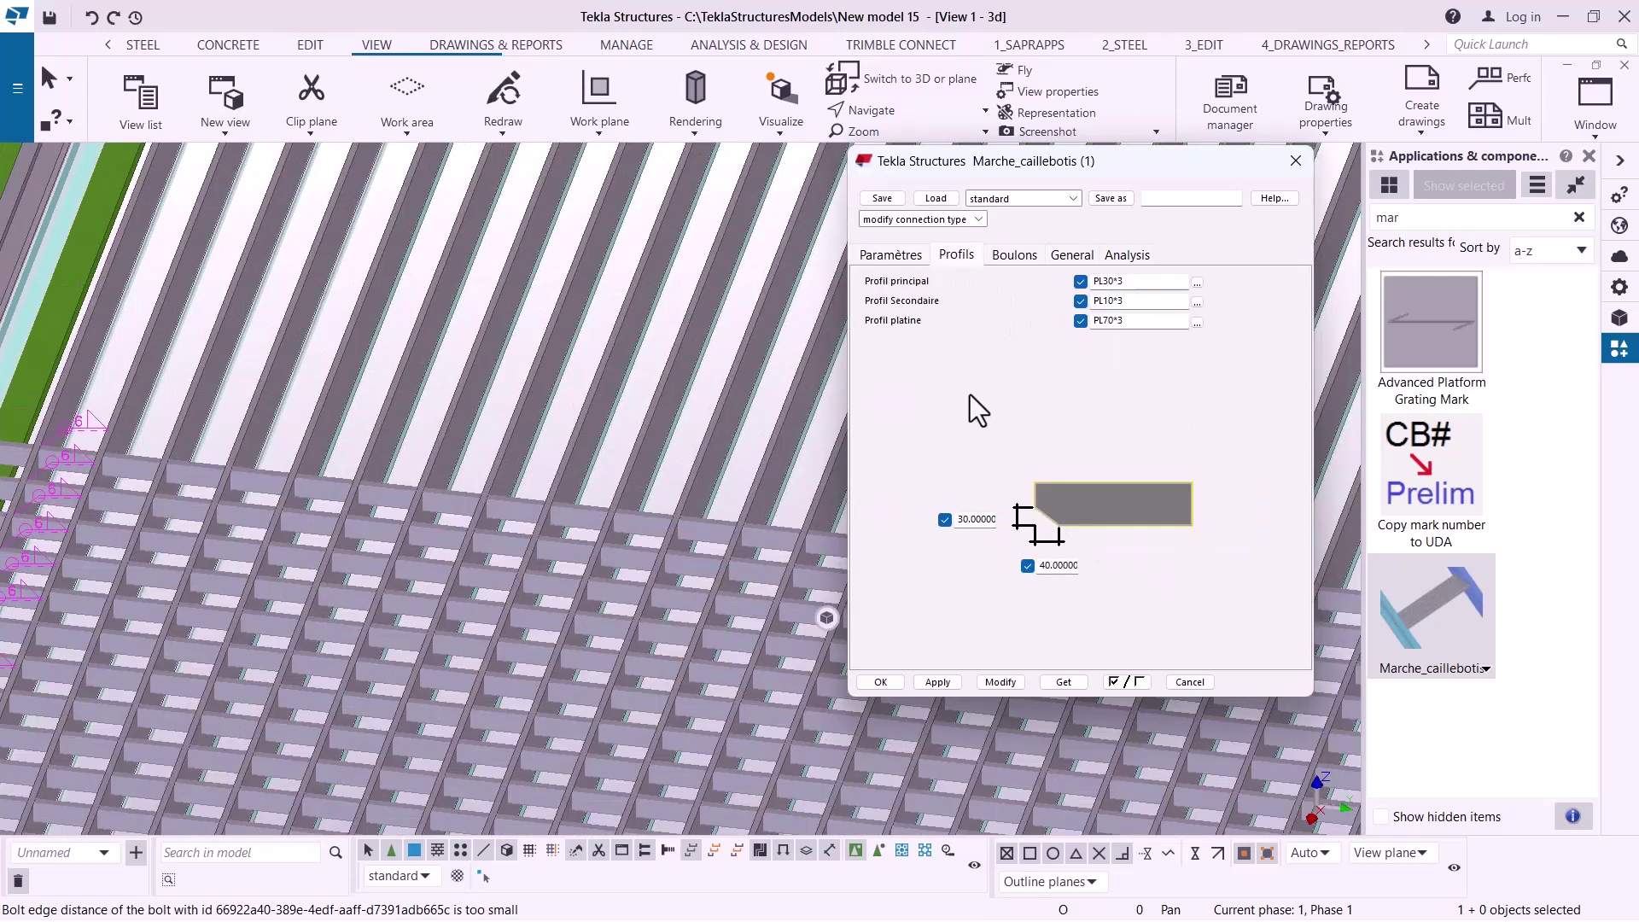
{"action": "left_click", "coordinate": [1012, 255]}
{"action": "left_click", "coordinate": [896, 258]}
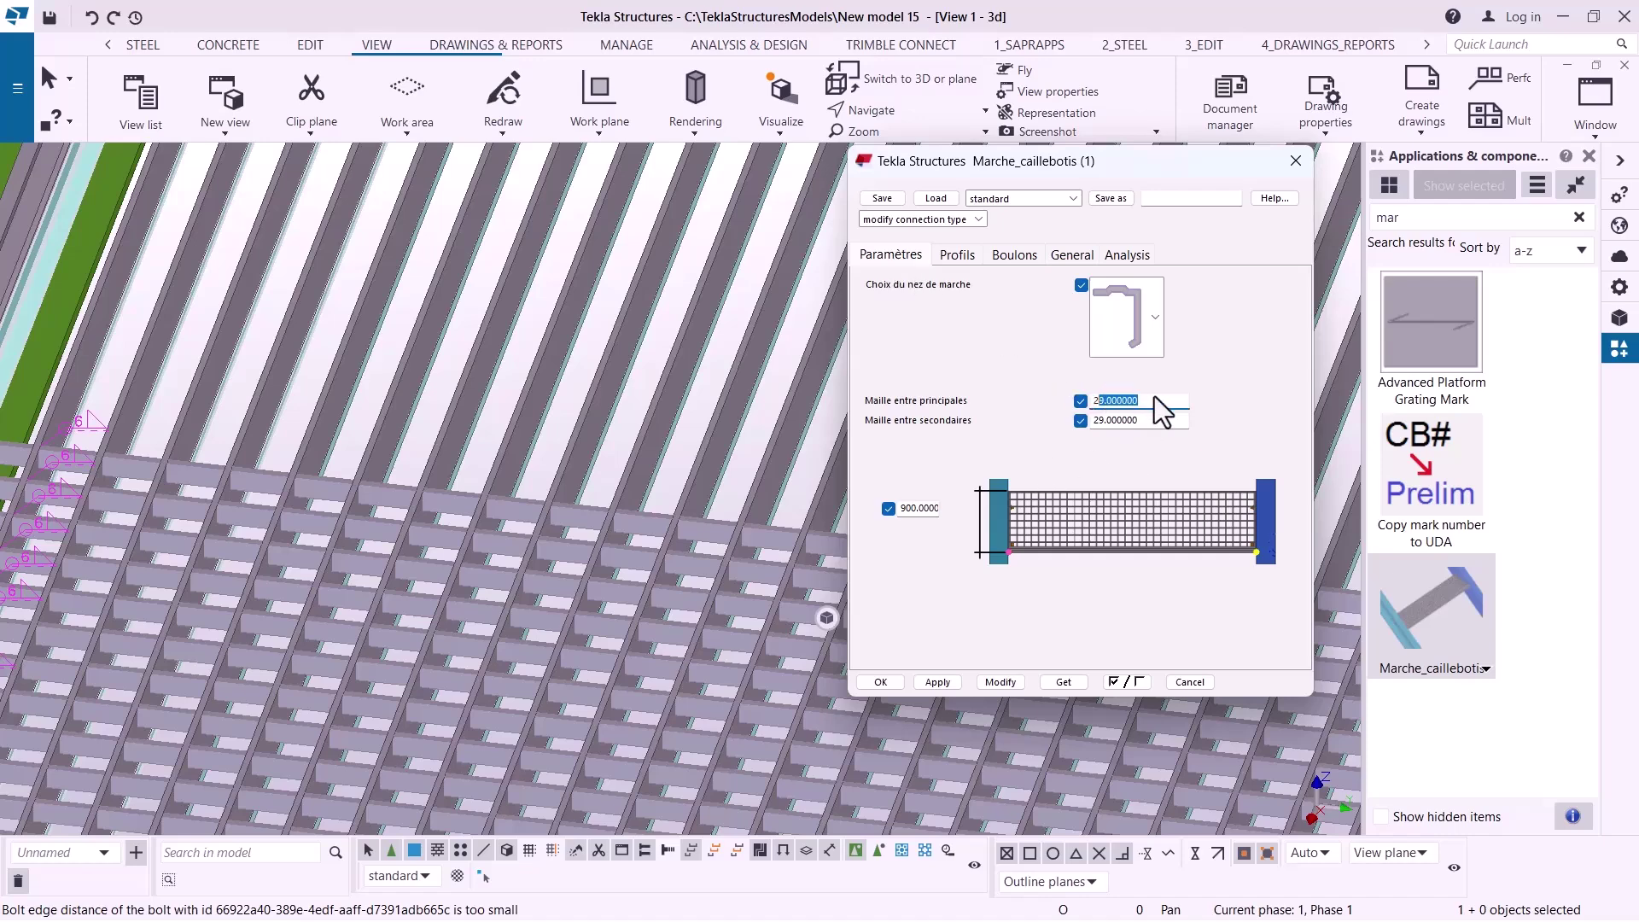
{"action": "left_click_drag", "start_coordinate": [1162, 401], "coordinate": [1100, 407]}
{"action": "type", "text": "100"}
{"action": "key", "text": "Tab"}
{"action": "left_click", "coordinate": [1000, 682]}
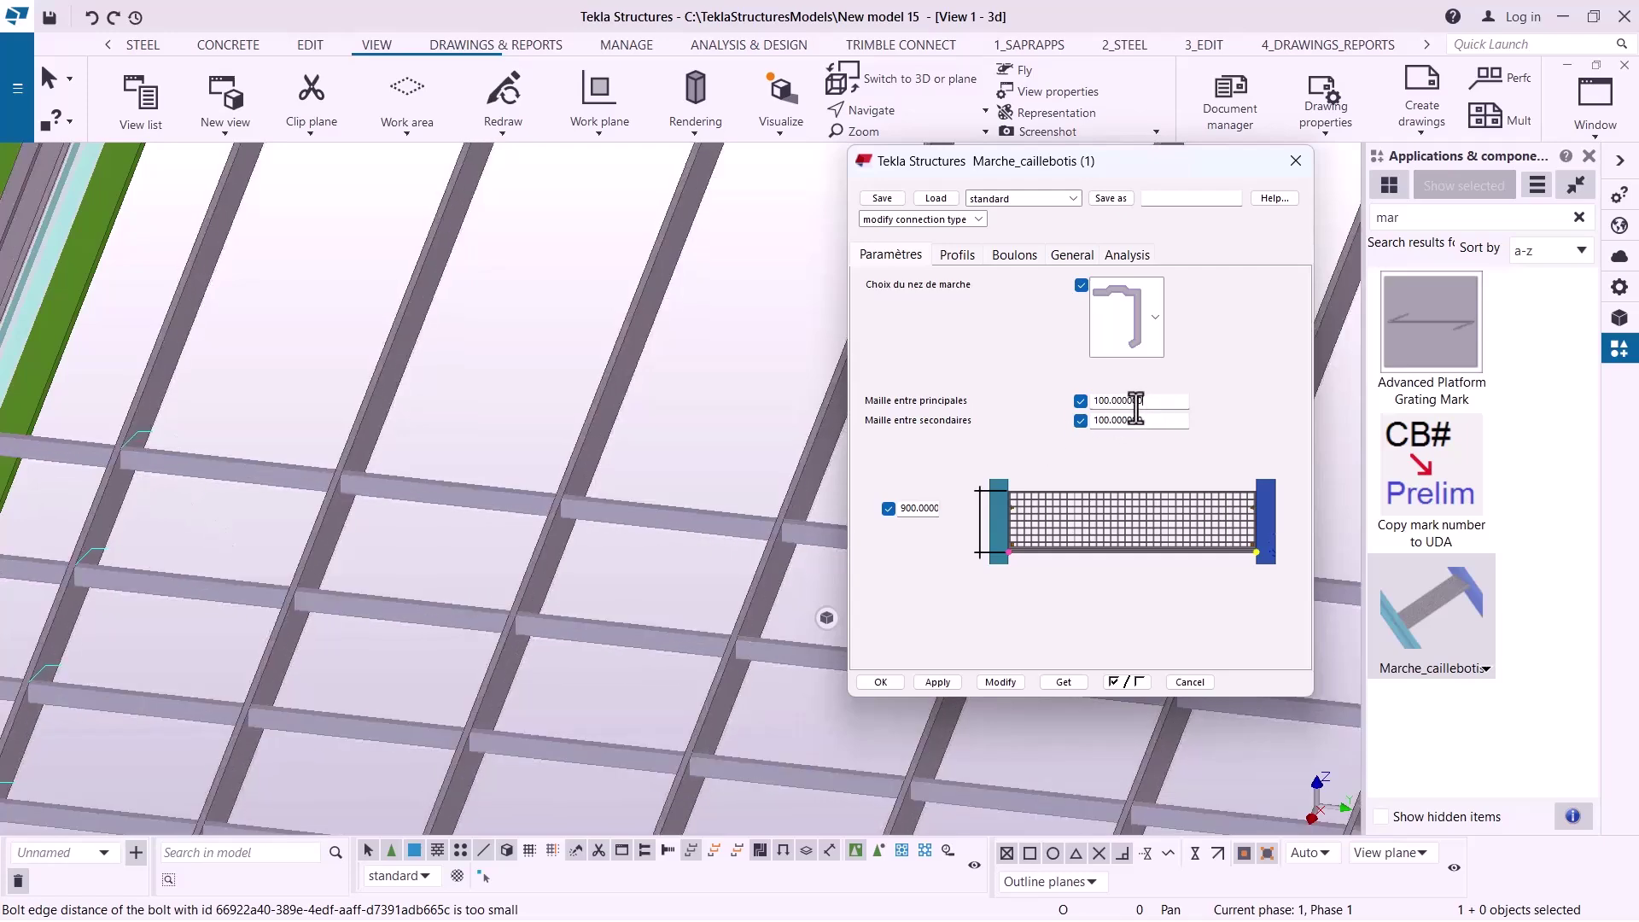
- Set both Maille entre principales and Maille entre secondaires to 30 and apply the change
{"action": "left_click_drag", "start_coordinate": [1135, 401], "coordinate": [1077, 401]}
{"action": "type", "text": "30"}
{"action": "left_click_drag", "start_coordinate": [1141, 422], "coordinate": [1036, 424]}
{"action": "type", "text": "30"}
{"action": "left_click", "coordinate": [1006, 685]}
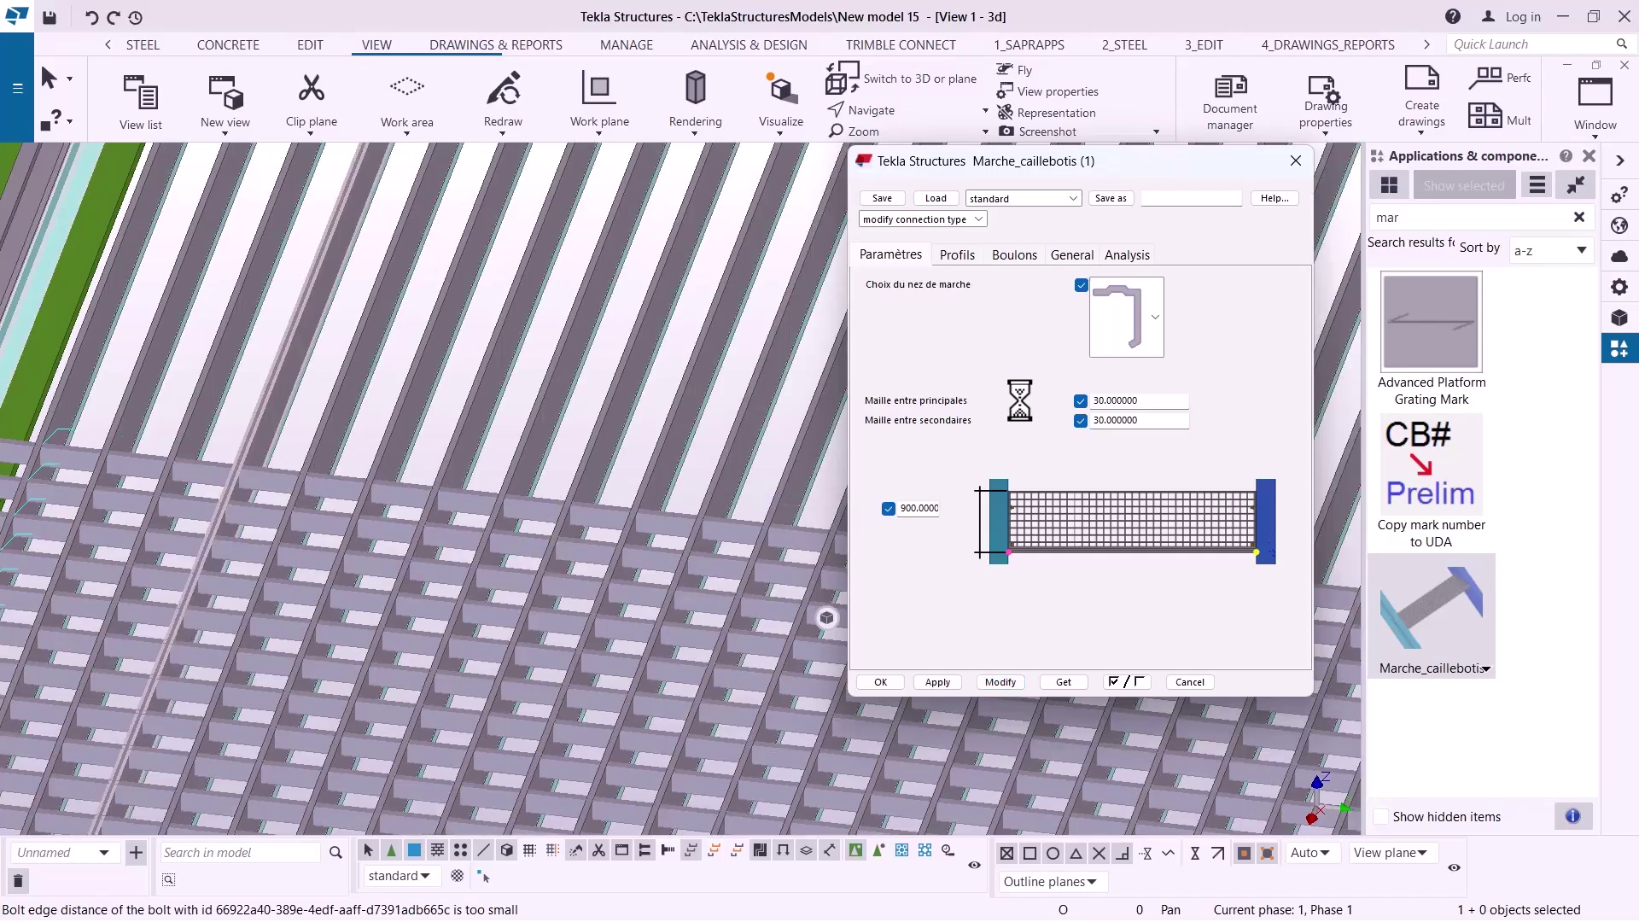
{"action": "scroll", "coordinate": [500, 459], "scroll_direction": "down", "scroll_amount": 10}
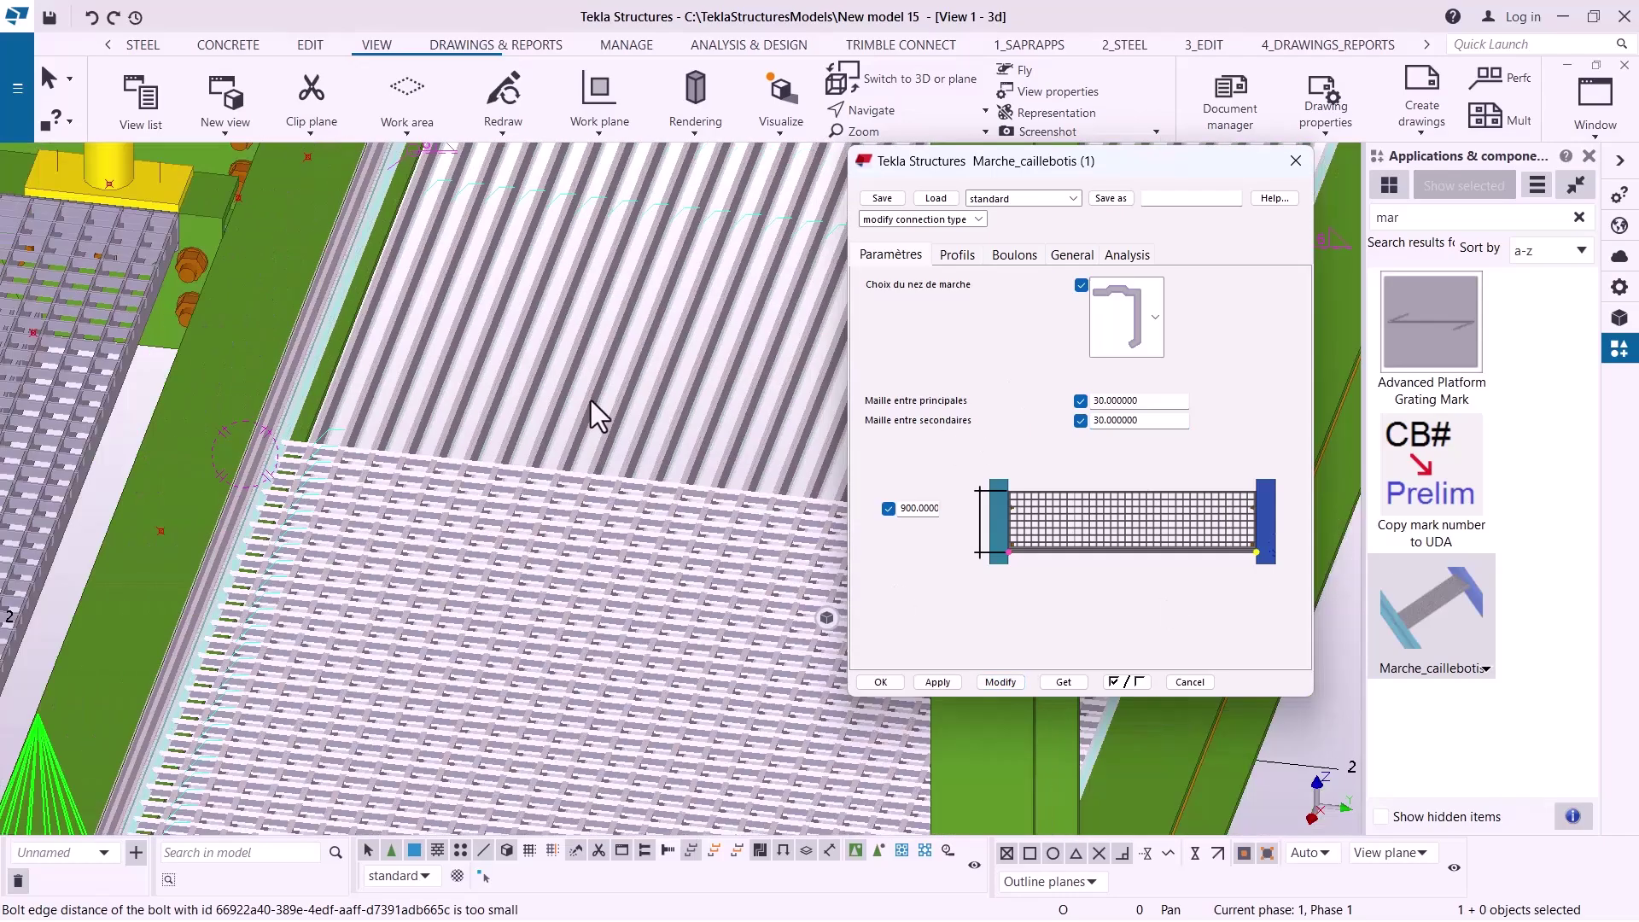
{"action": "scroll", "coordinate": [608, 401], "scroll_direction": "down", "scroll_amount": 5}
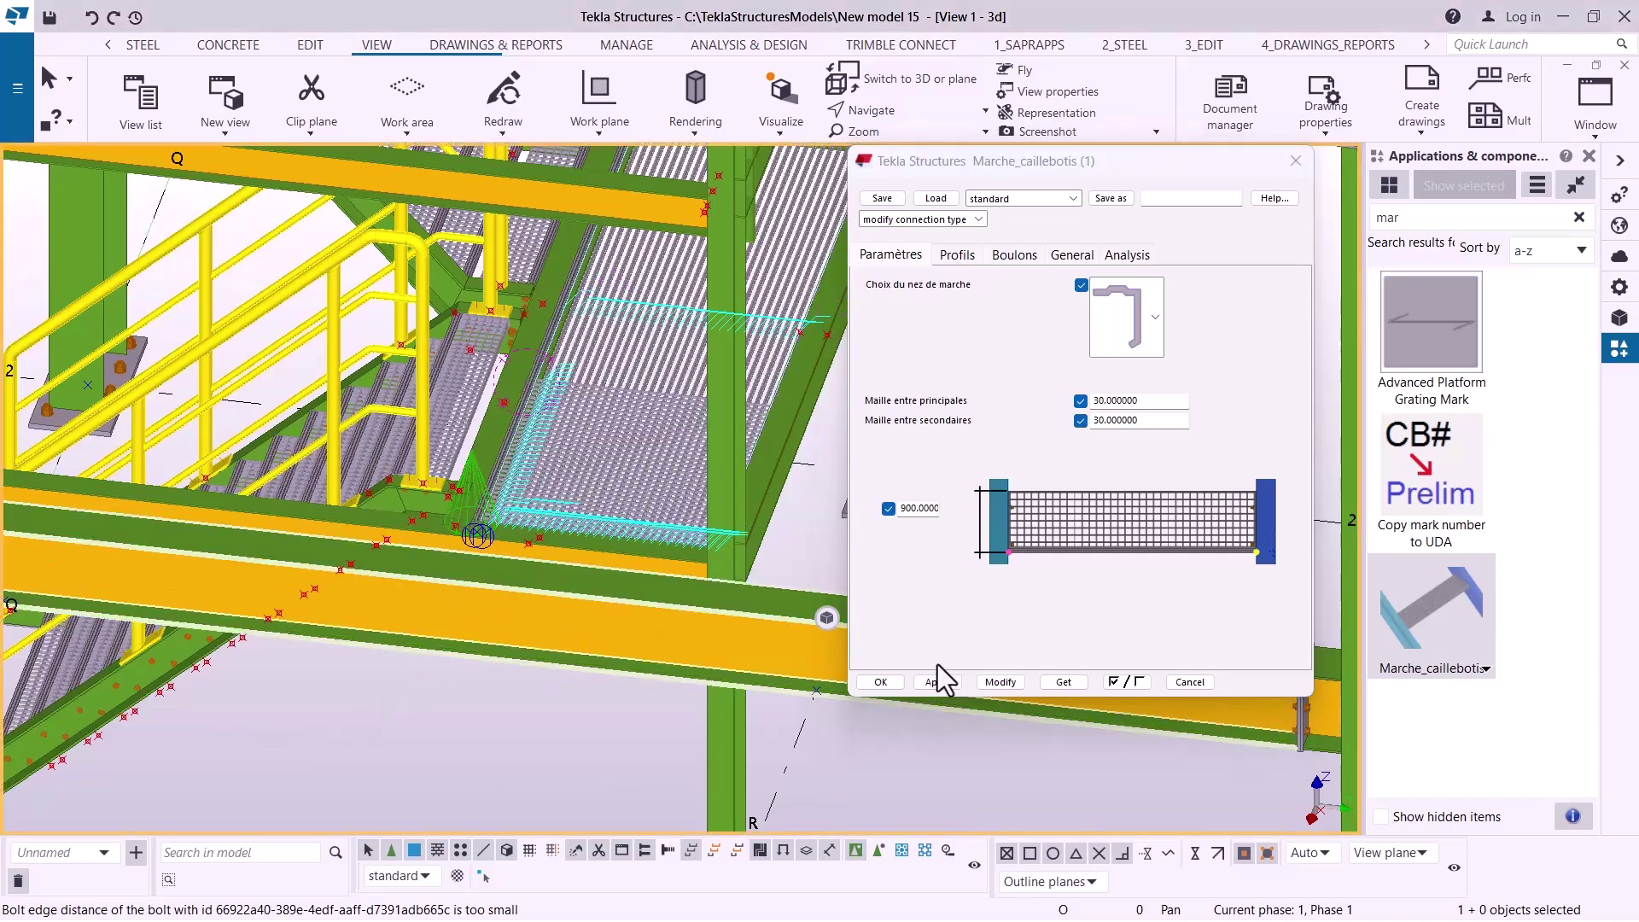
- Close the grating properties with OK and redraw the 3D view
{"action": "left_click", "coordinate": [882, 681]}
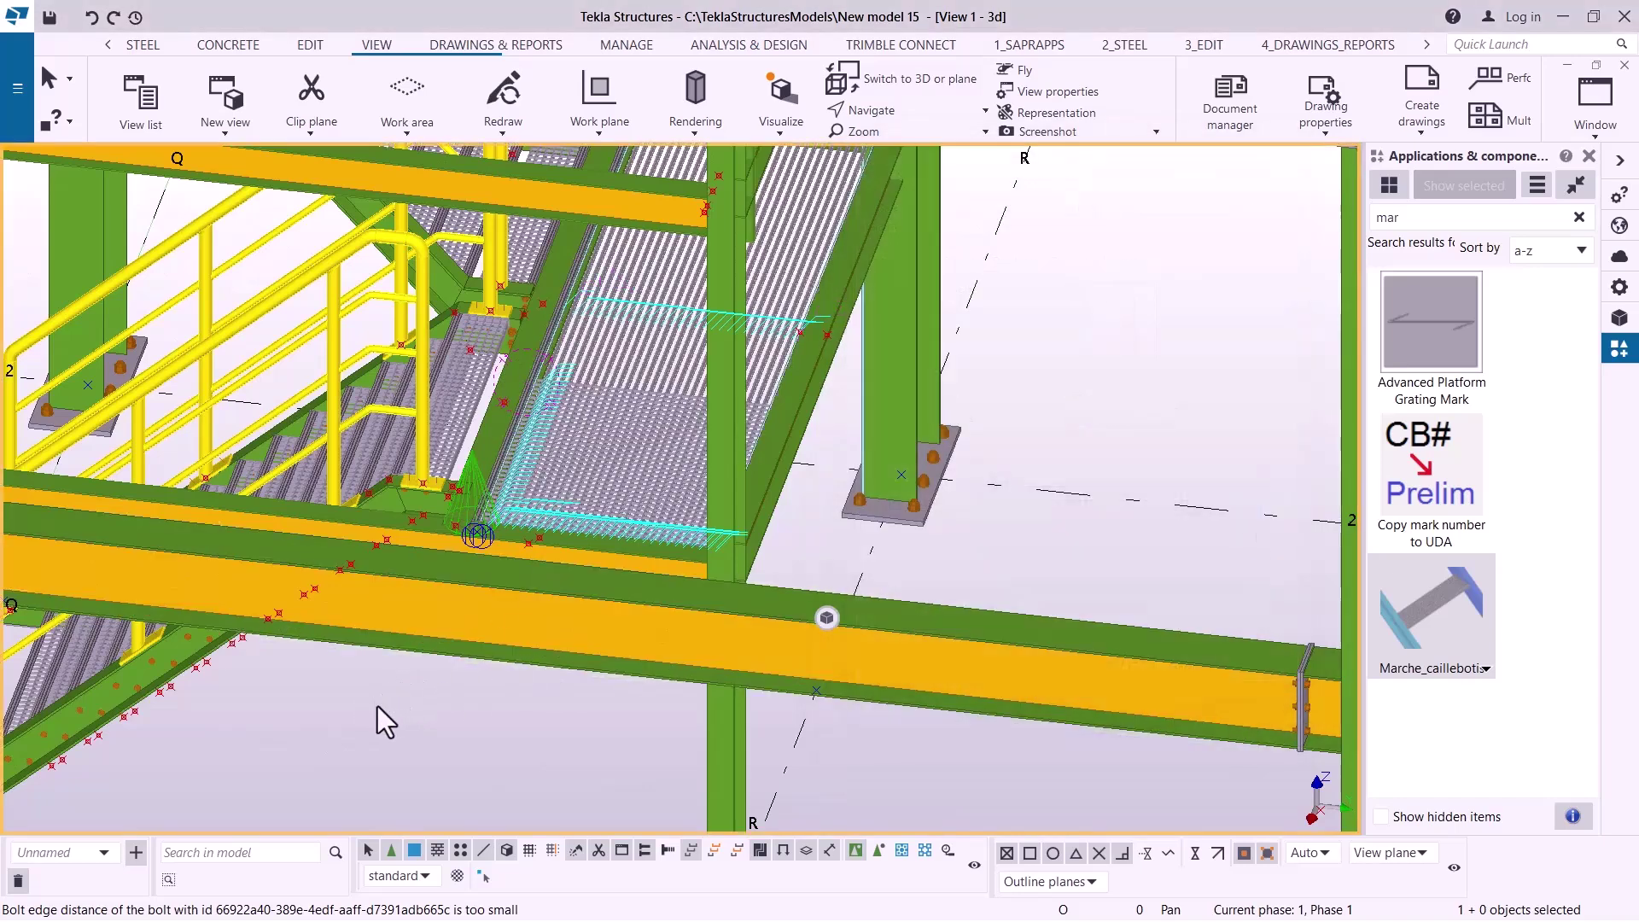
{"action": "right_click", "coordinate": [378, 705]}
{"action": "left_click", "coordinate": [464, 559]}
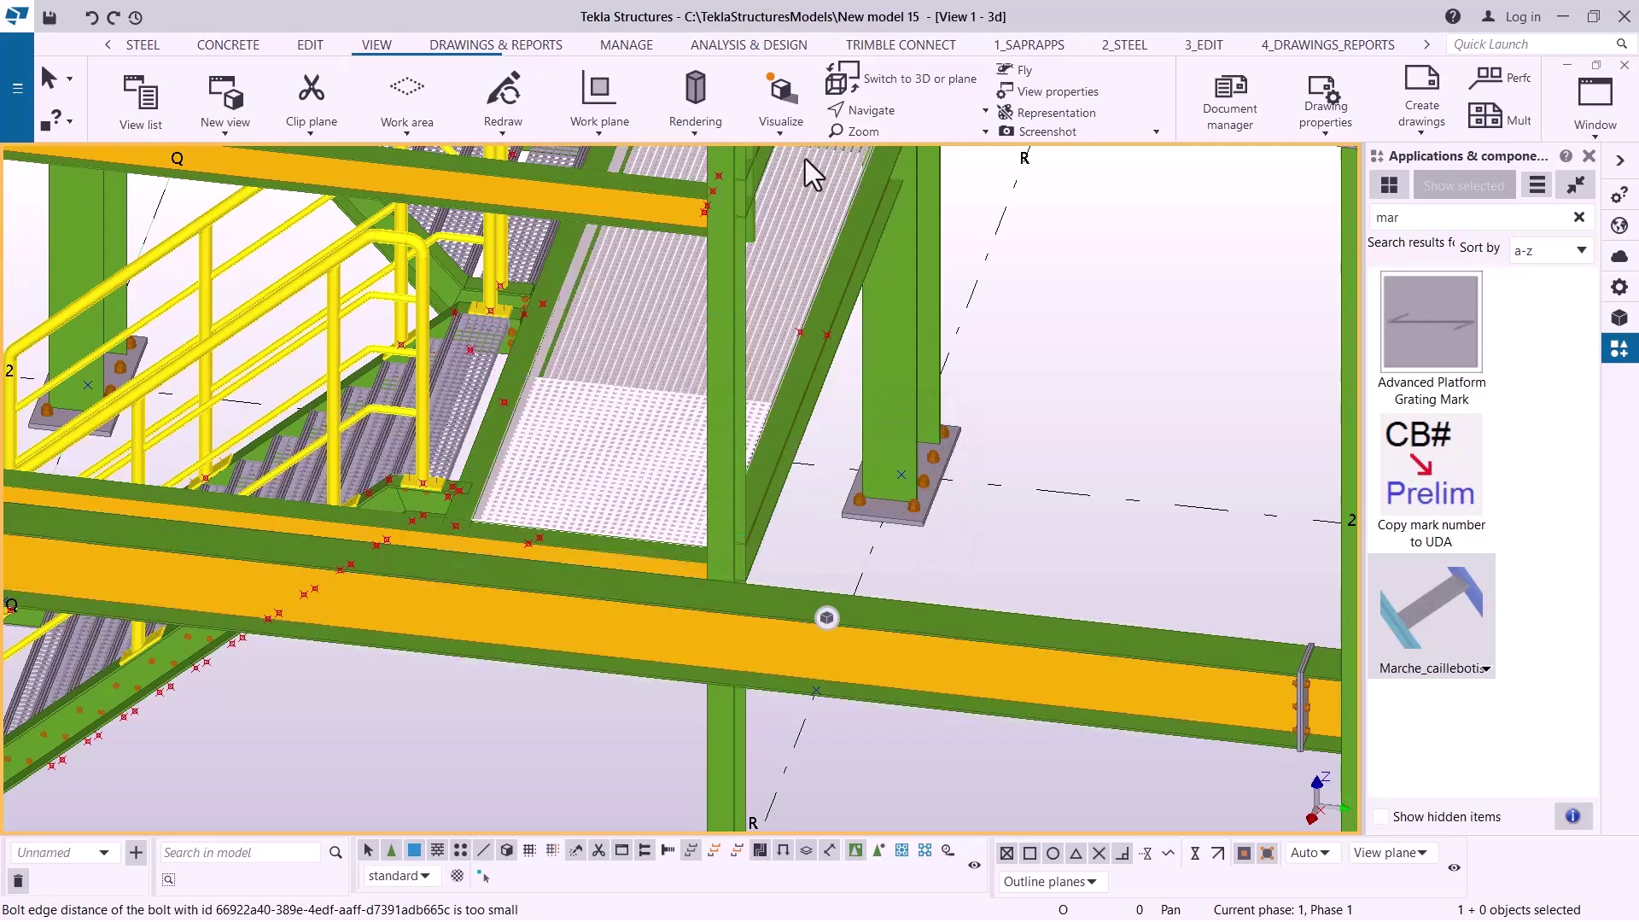
- Switch navigation to Rotate and orbit the model to a new viewing angle
{"action": "left_click", "coordinate": [915, 114]}
{"action": "left_click", "coordinate": [889, 164]}
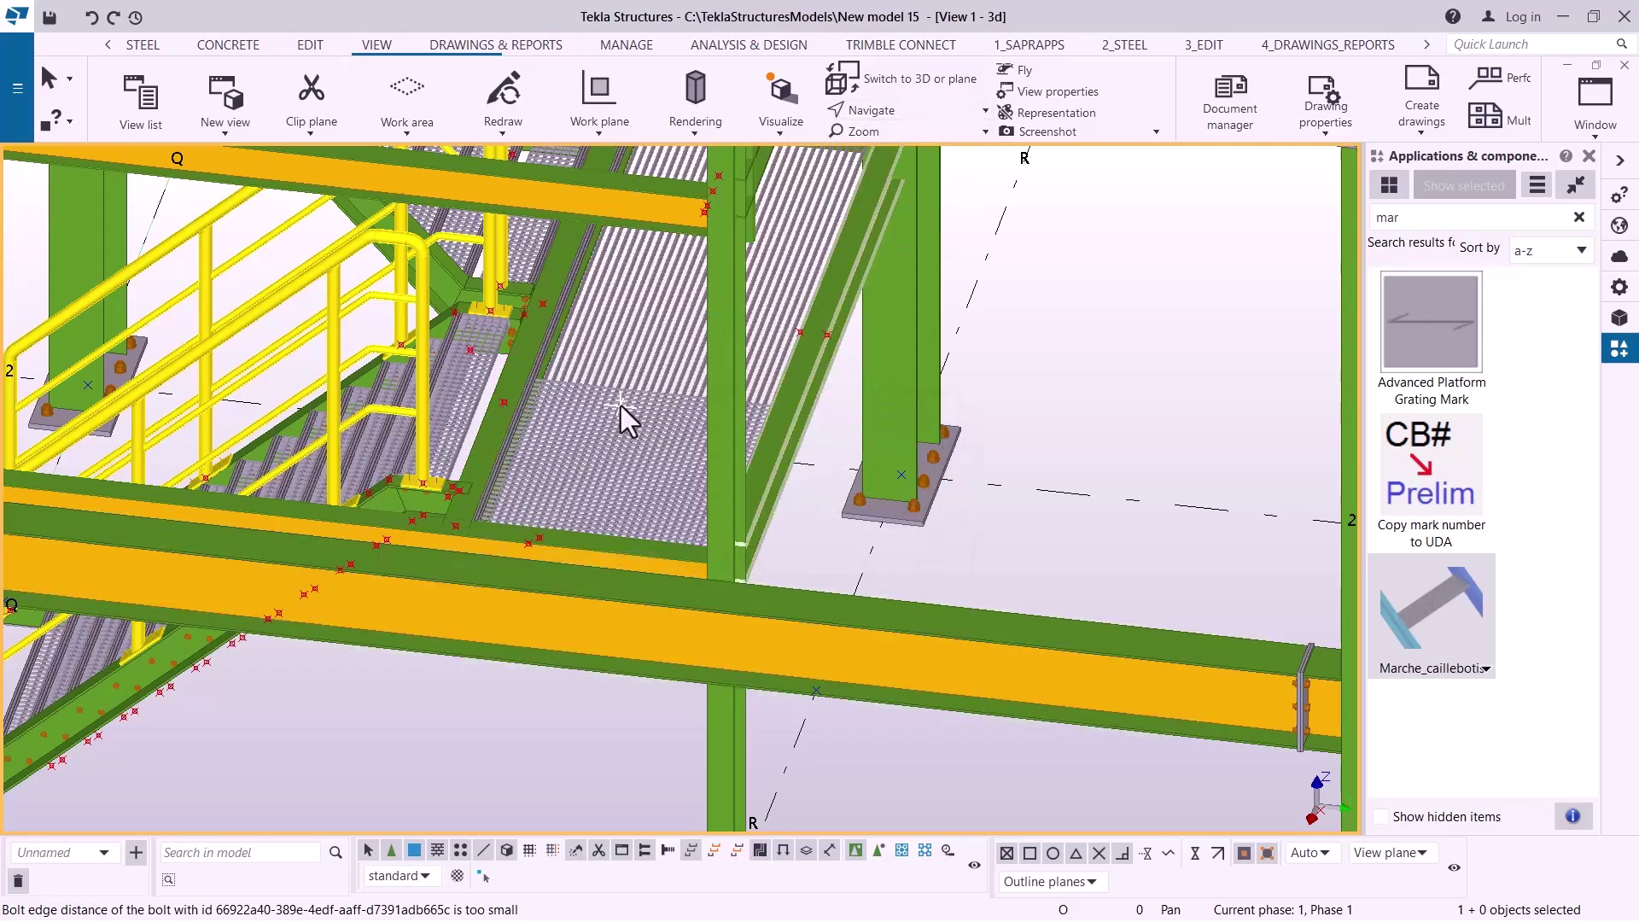
{"action": "left_click_drag", "start_coordinate": [622, 406], "coordinate": [693, 452]}
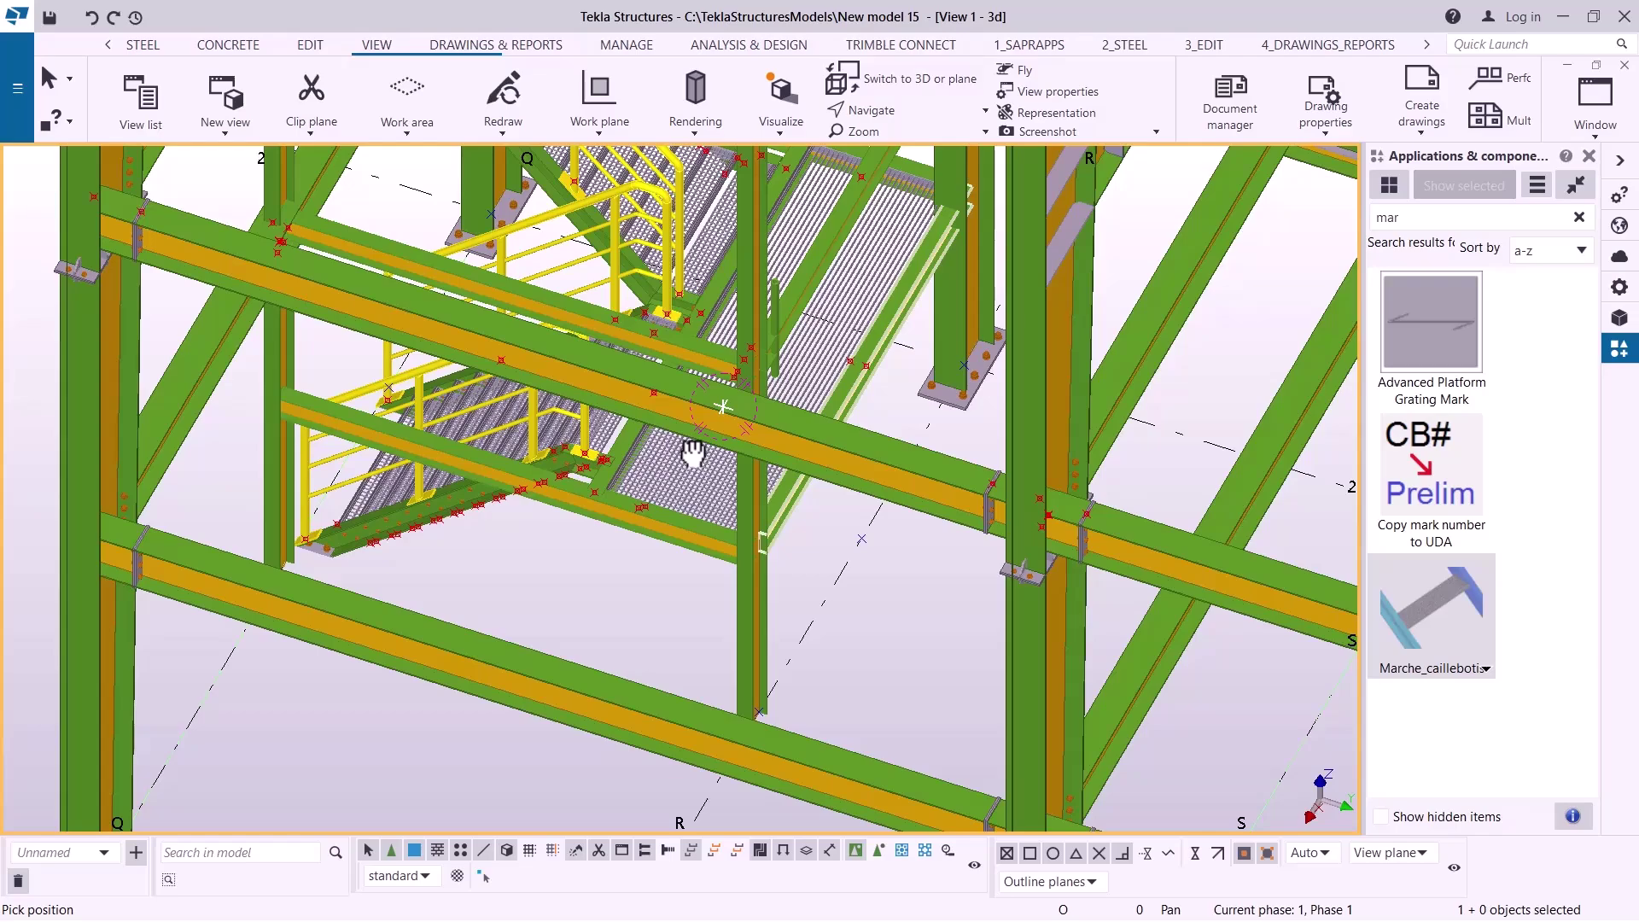
- Orbit out to frame the whole frame, with both grated flights and the 900-wide landing
{"action": "left_click_drag", "start_coordinate": [658, 475], "coordinate": [595, 384]}
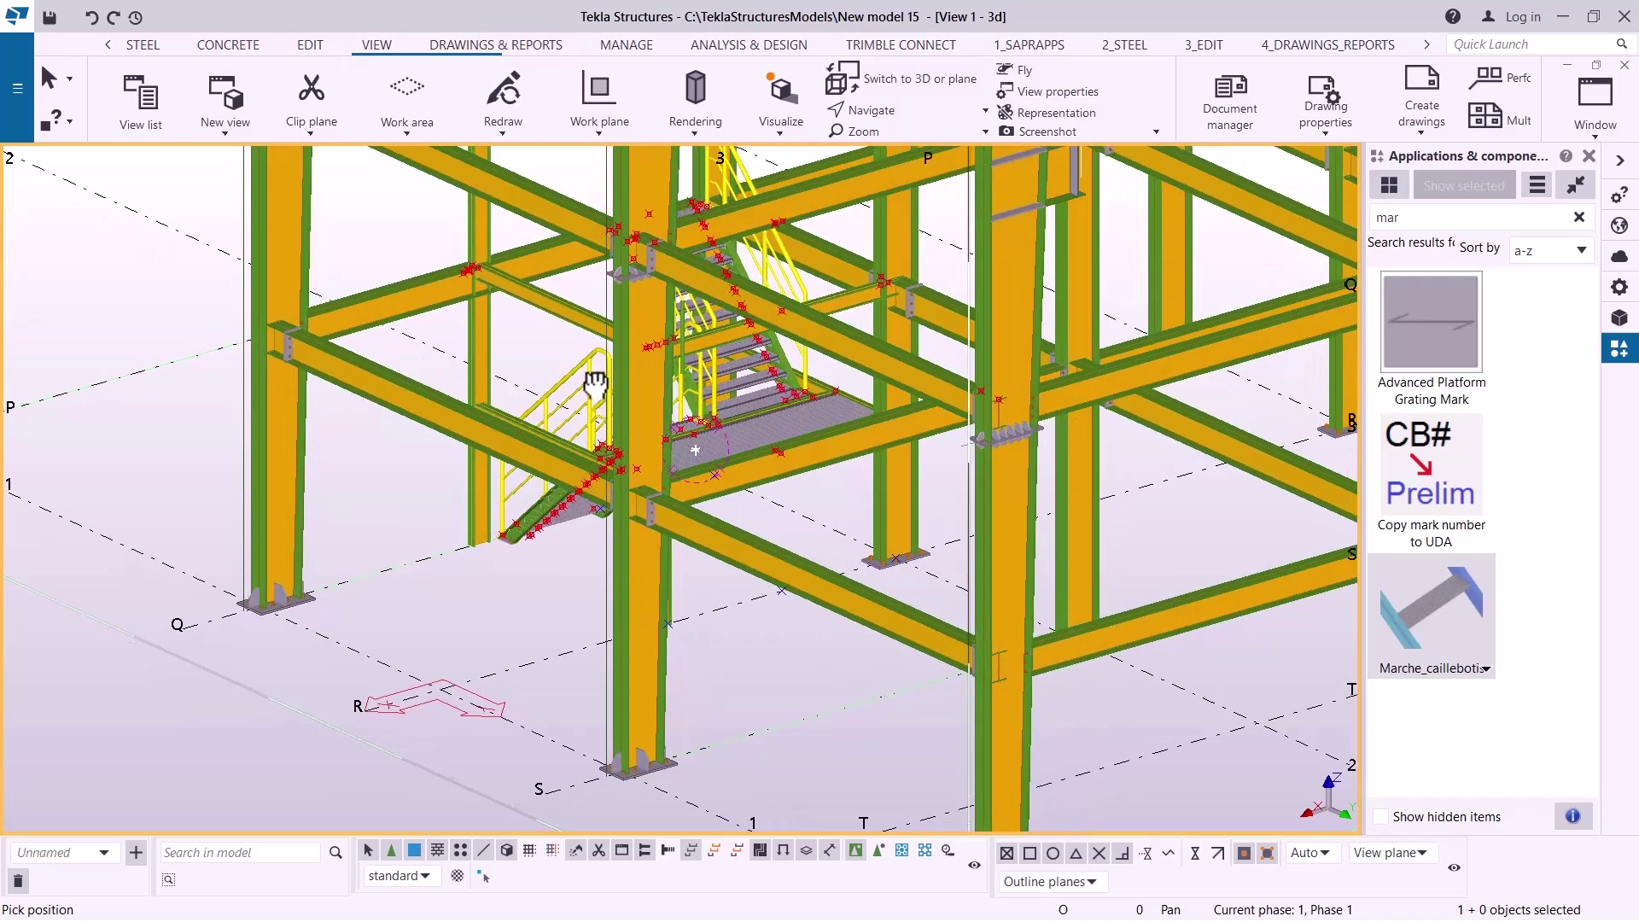
{"action": "left_click_drag", "start_coordinate": [595, 384], "coordinate": [611, 403]}
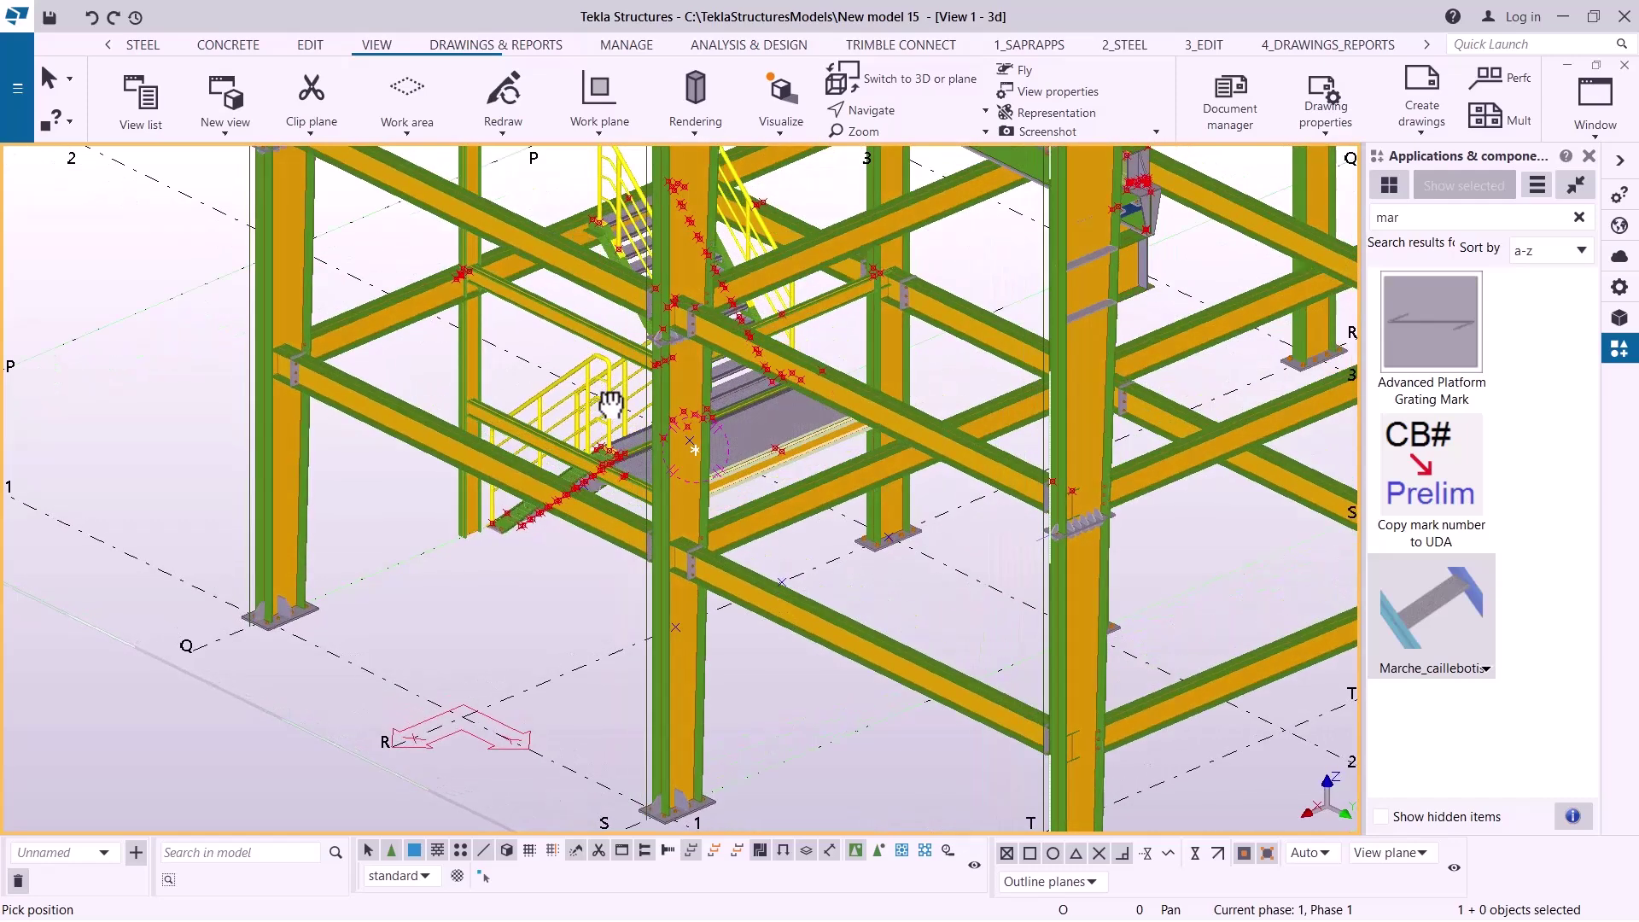